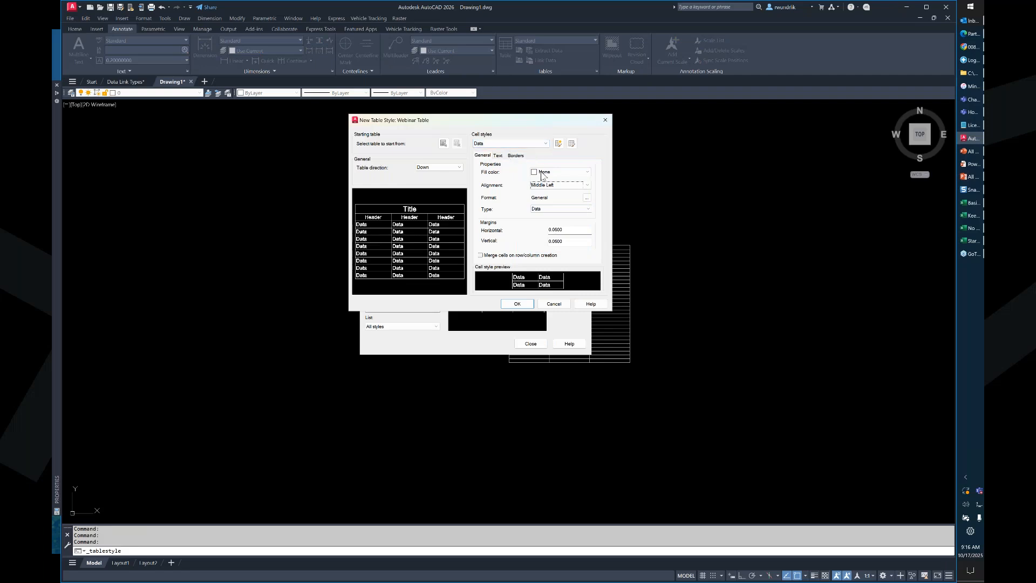
# Set the Data cell style's text to the Standard text style, height 0.25 and color ByLayer.
pyautogui.click(497, 156)
pyautogui.click(559, 173)
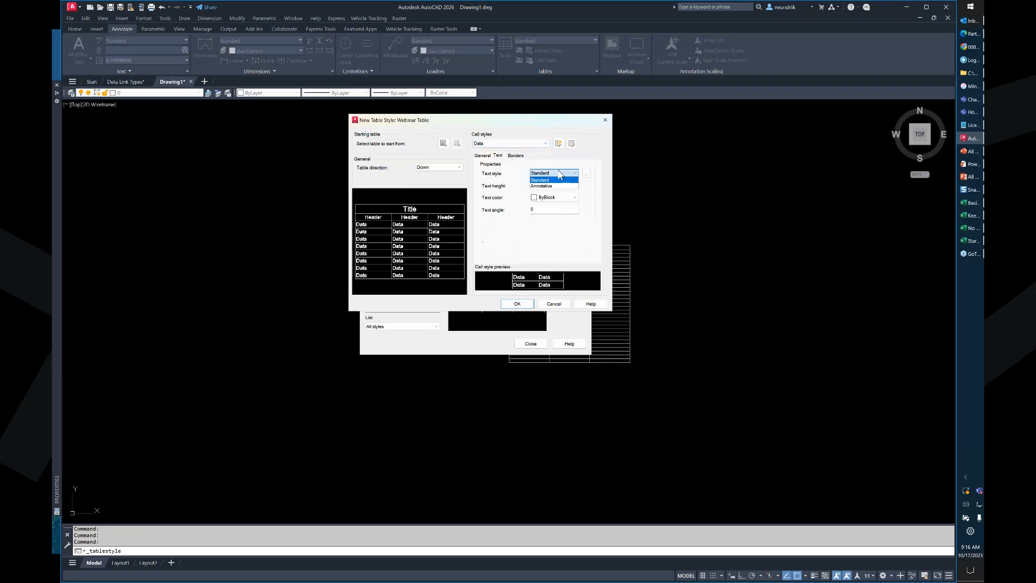
pyautogui.click(548, 180)
pyautogui.doubleClick(549, 186)
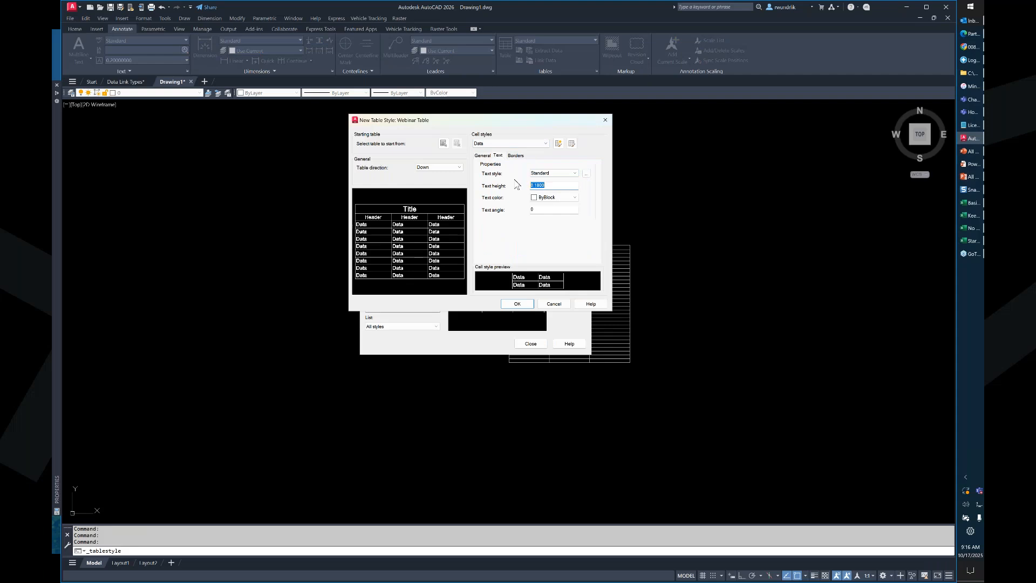
pyautogui.write('.25')
pyautogui.click(560, 198)
pyautogui.click(550, 214)
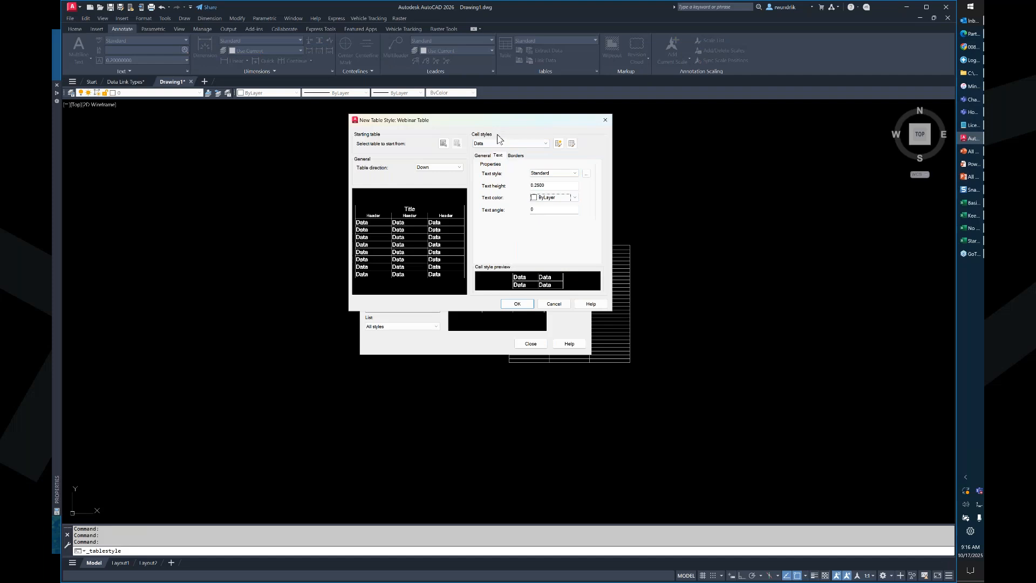
# Set the Data cell style's border lineweight, linetype and color to ByLayer.
pyautogui.click(515, 155)
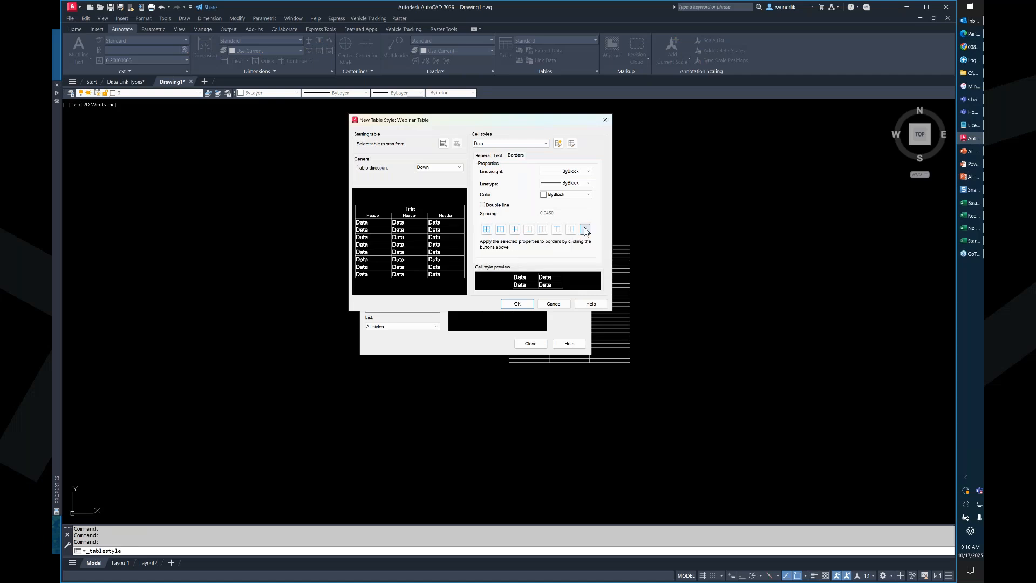
pyautogui.click(574, 171)
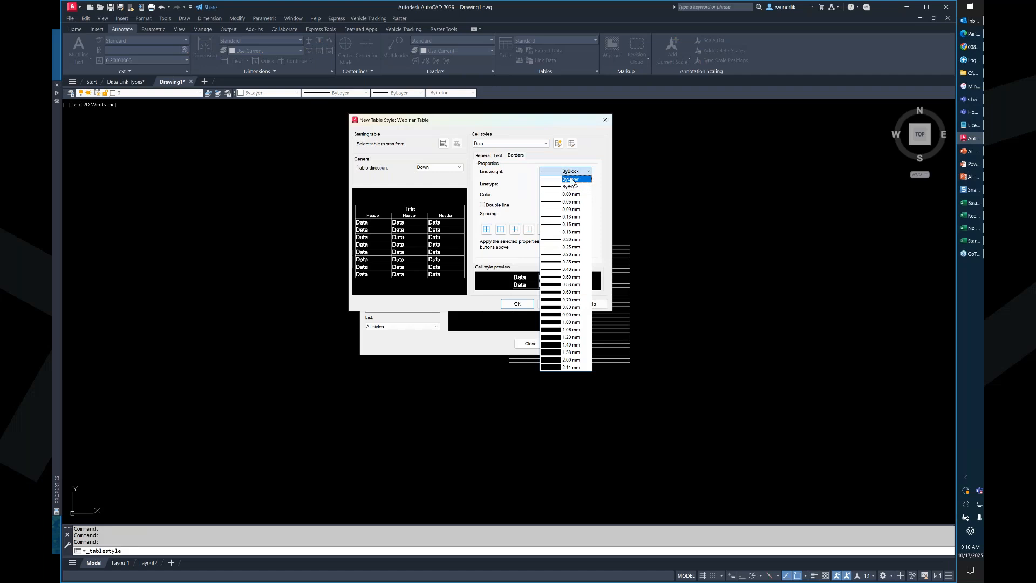
pyautogui.click(569, 179)
pyautogui.click(573, 184)
pyautogui.click(566, 191)
pyautogui.click(564, 195)
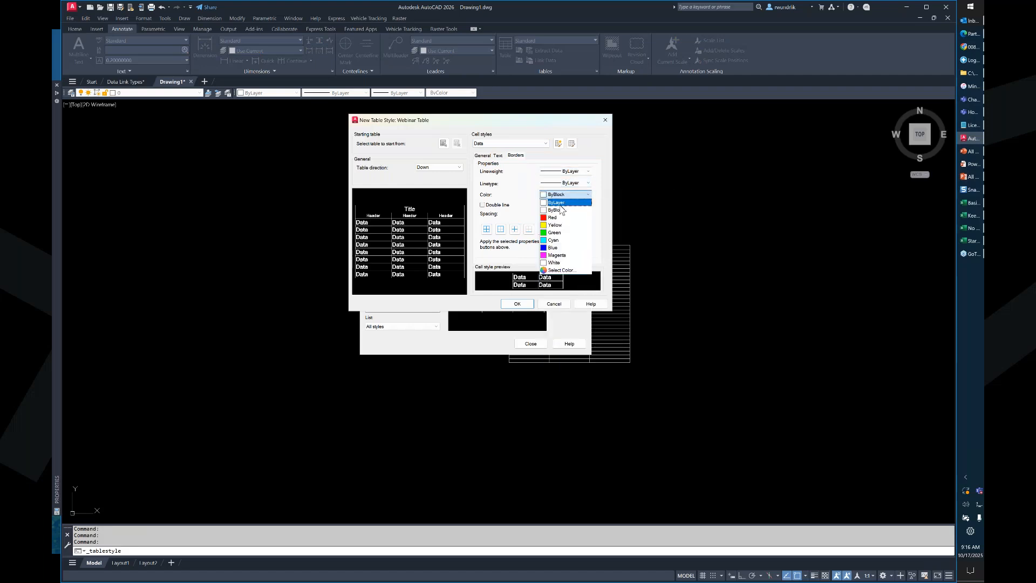
pyautogui.click(559, 204)
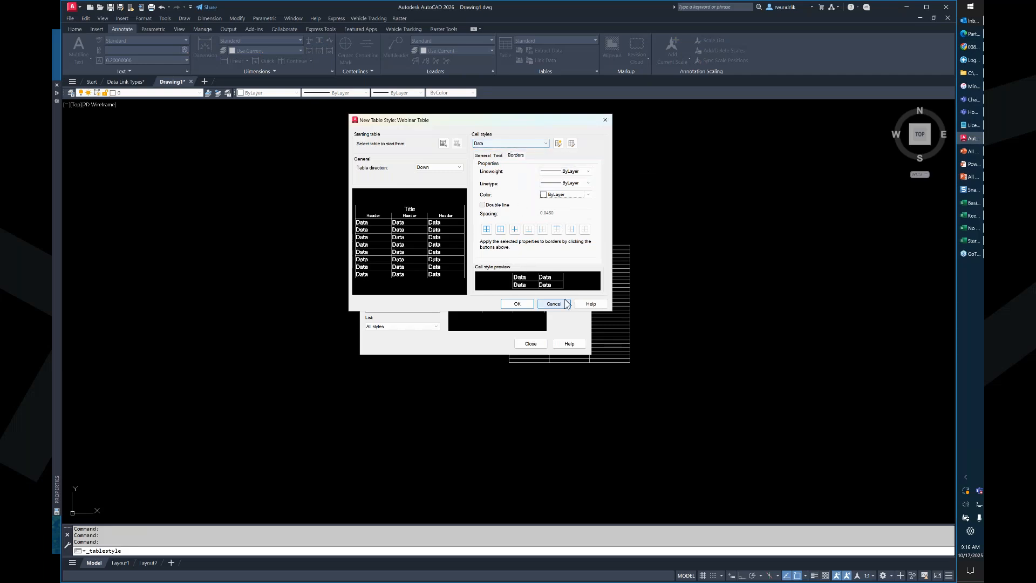
# Switch to the Header cell style and choose no fill color and Middle Center alignment, with Label as its type.
pyautogui.click(543, 145)
pyautogui.click(482, 158)
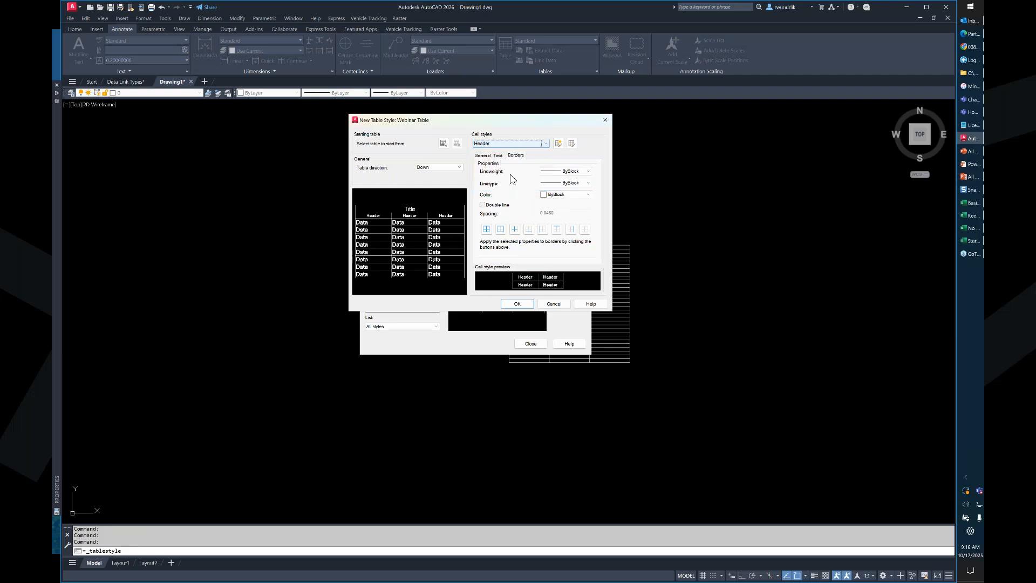
pyautogui.click(486, 156)
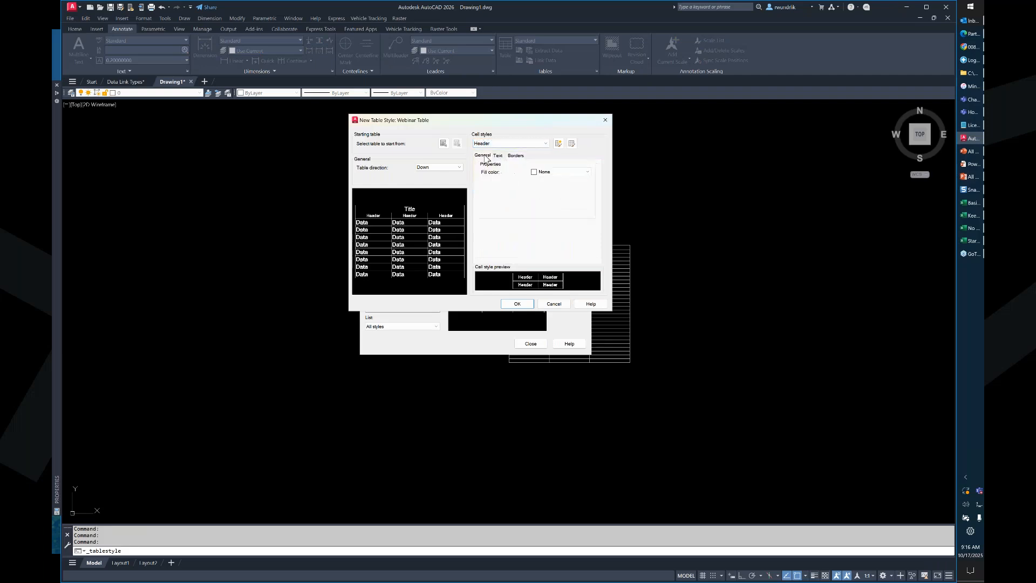
pyautogui.click(559, 172)
pyautogui.click(559, 177)
pyautogui.click(559, 185)
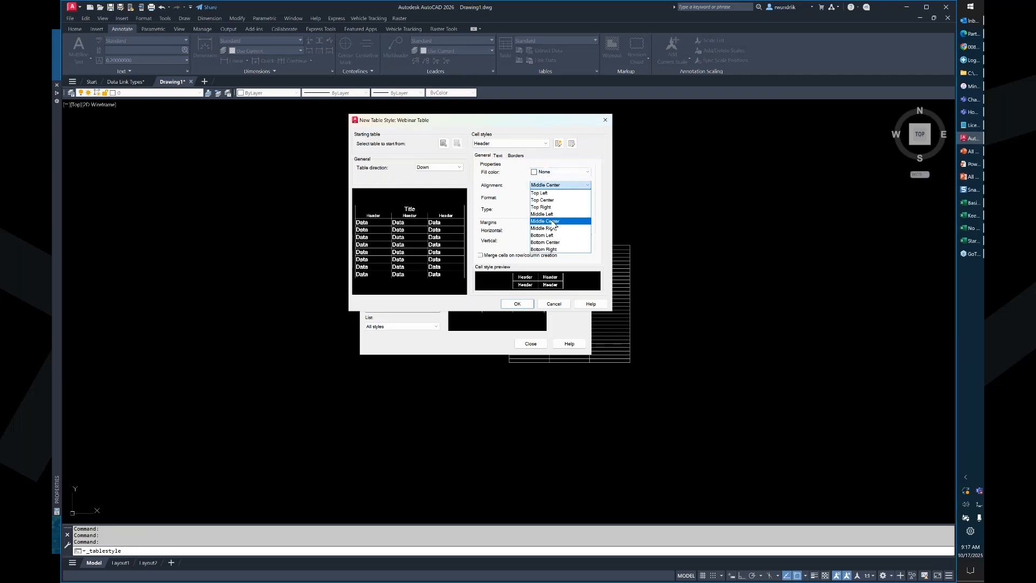
pyautogui.click(554, 221)
pyautogui.click(563, 230)
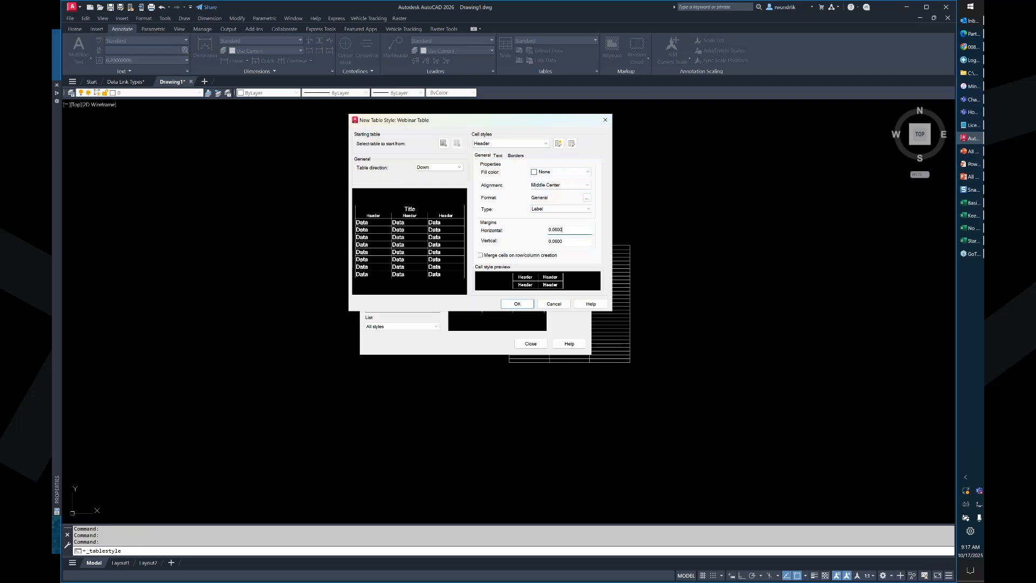
pyautogui.click(543, 210)
pyautogui.click(543, 210)
# Set the Header cell style's text height to 0.375 and its text color to ByLayer.
pyautogui.click(499, 157)
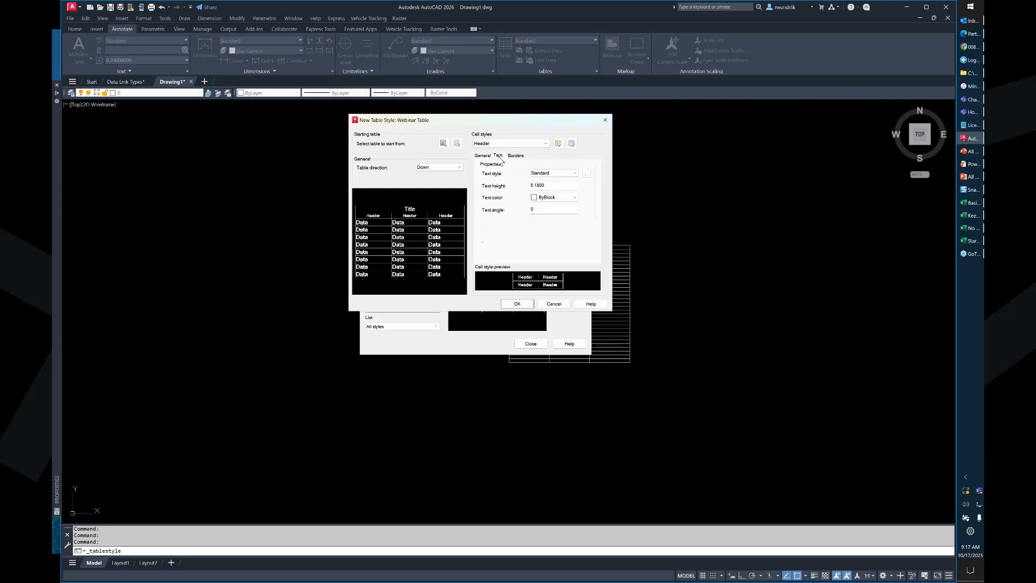
pyautogui.doubleClick(538, 185)
pyautogui.write('.375')
pyautogui.click(549, 197)
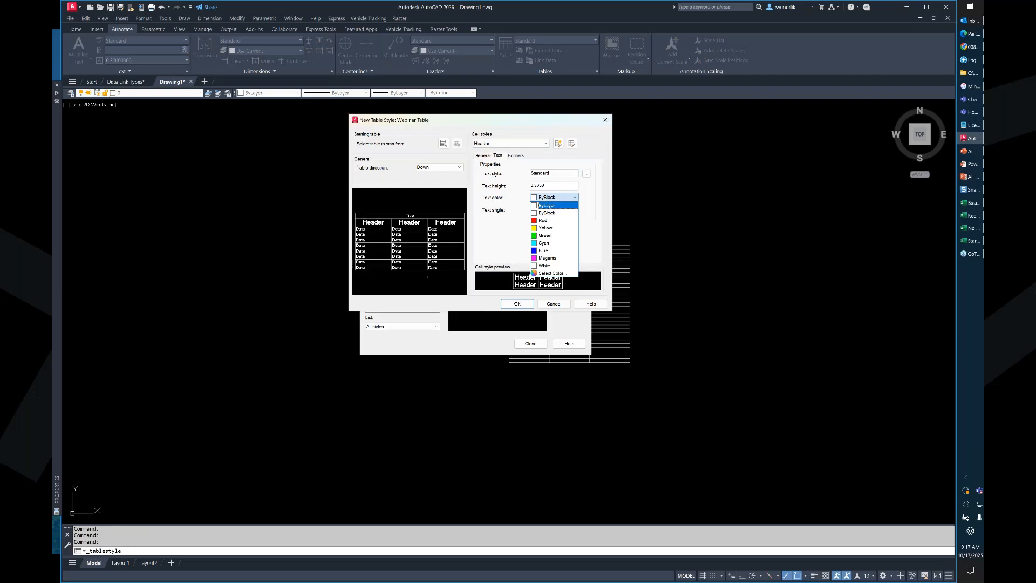
pyautogui.click(550, 211)
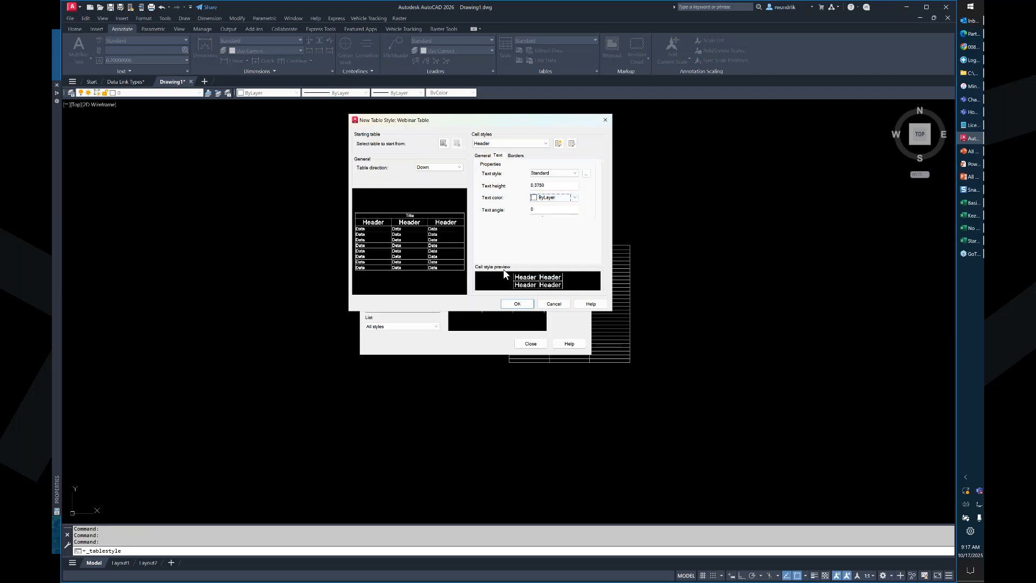
# Reduce the Header cell style's text height to 0.3 and view its border properties.
pyautogui.click(548, 186)
pyautogui.moveTo(548, 185); pyautogui.dragTo(534, 185)
pyautogui.write('.3')
pyautogui.click(550, 211)
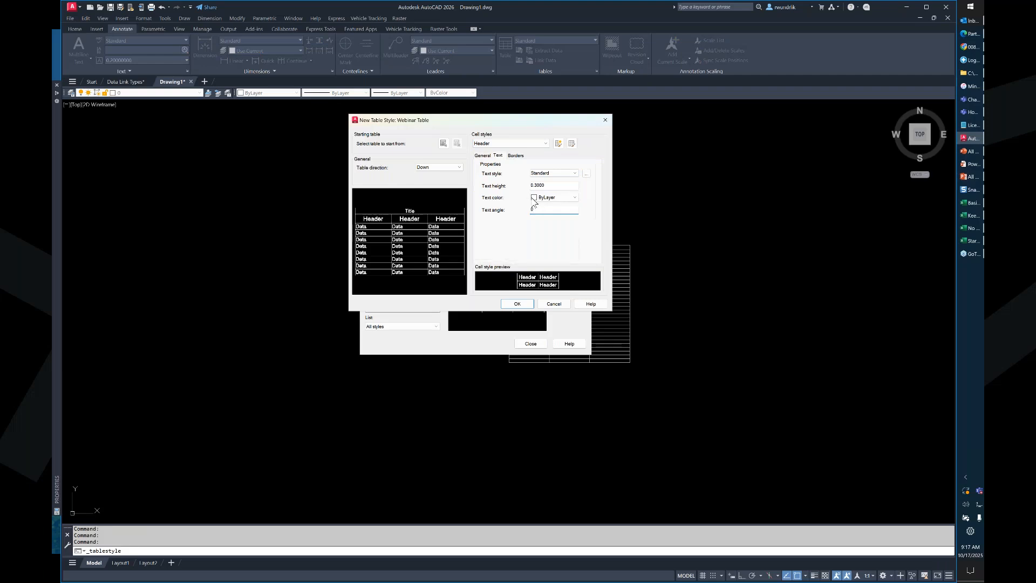
pyautogui.click(516, 156)
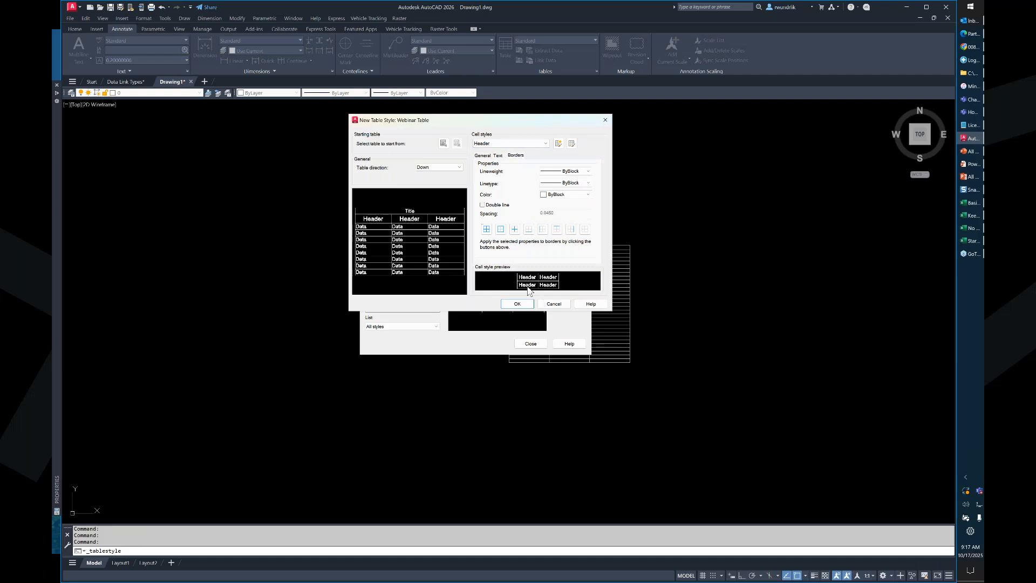
# Switch to the Title cell style and set its text height to 0.375 and text color to ByLayer.
pyautogui.click(514, 144)
pyautogui.click(492, 152)
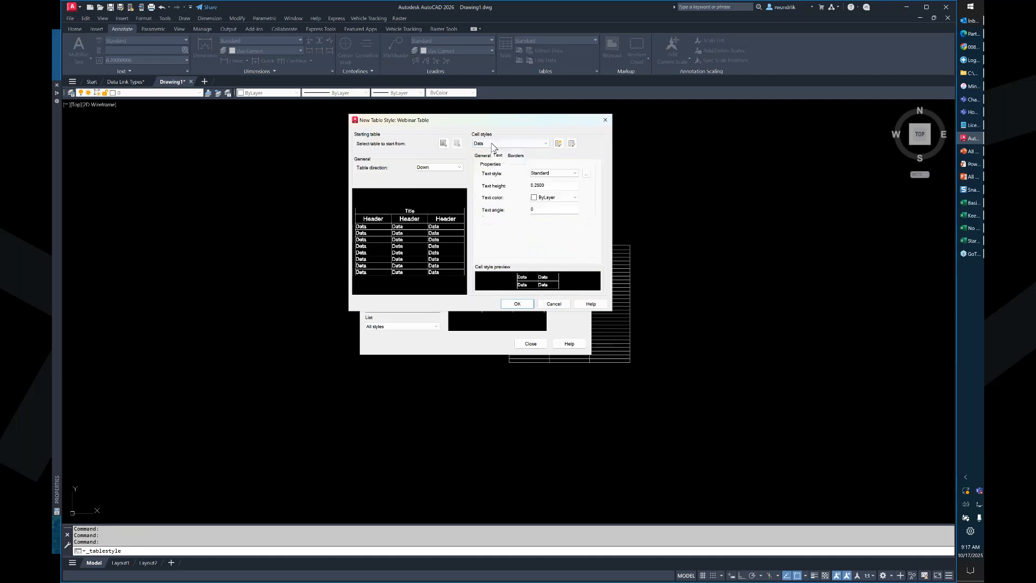
pyautogui.click(492, 143)
pyautogui.click(480, 166)
pyautogui.moveTo(546, 185); pyautogui.dragTo(519, 183)
pyautogui.write('.375')
pyautogui.click(553, 198)
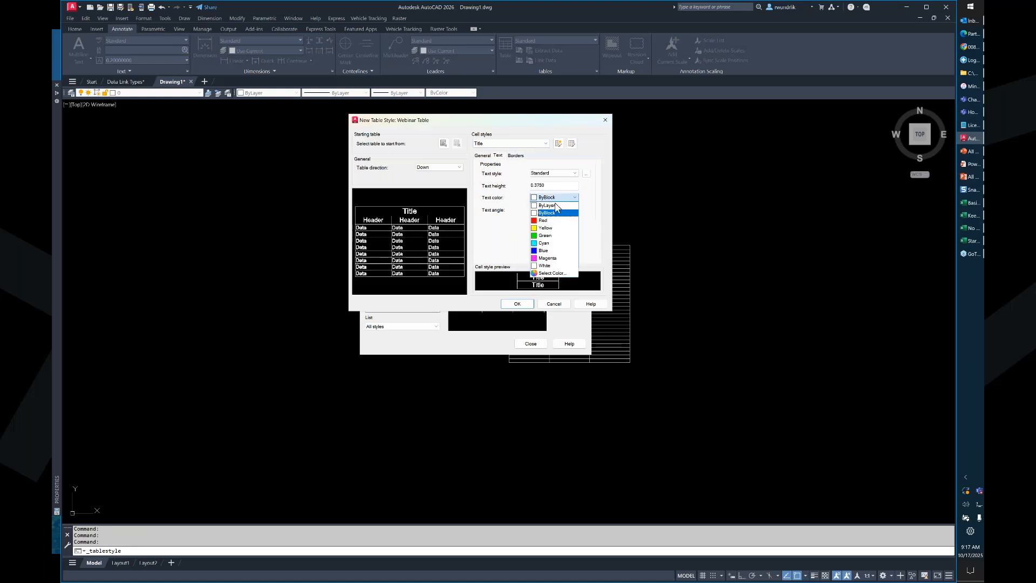
pyautogui.click(551, 206)
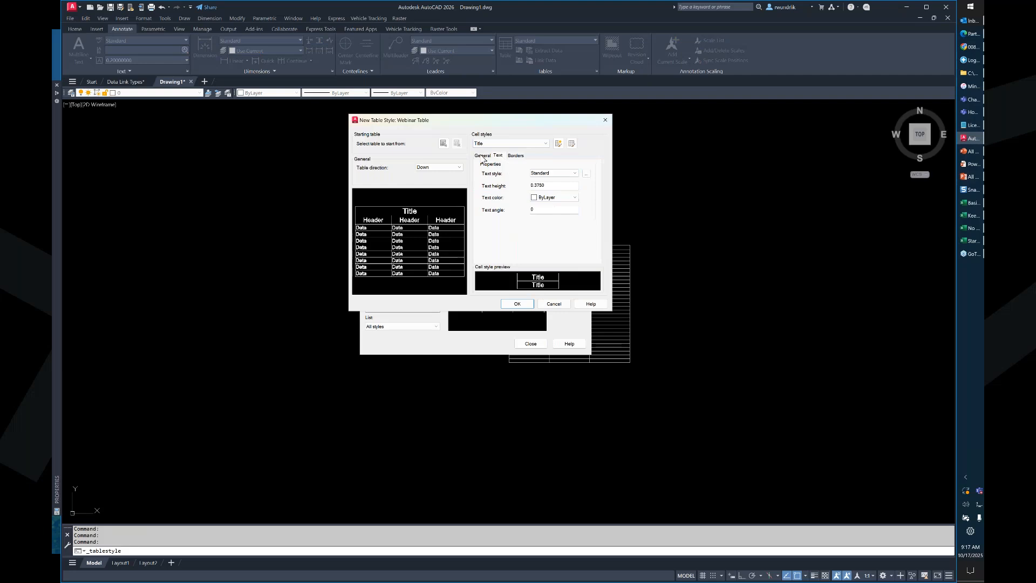
# Apply Middle Center alignment and all borders to the Title cell style, and save the Webinar Table style.
pyautogui.click(482, 155)
pyautogui.click(558, 189)
pyautogui.click(556, 217)
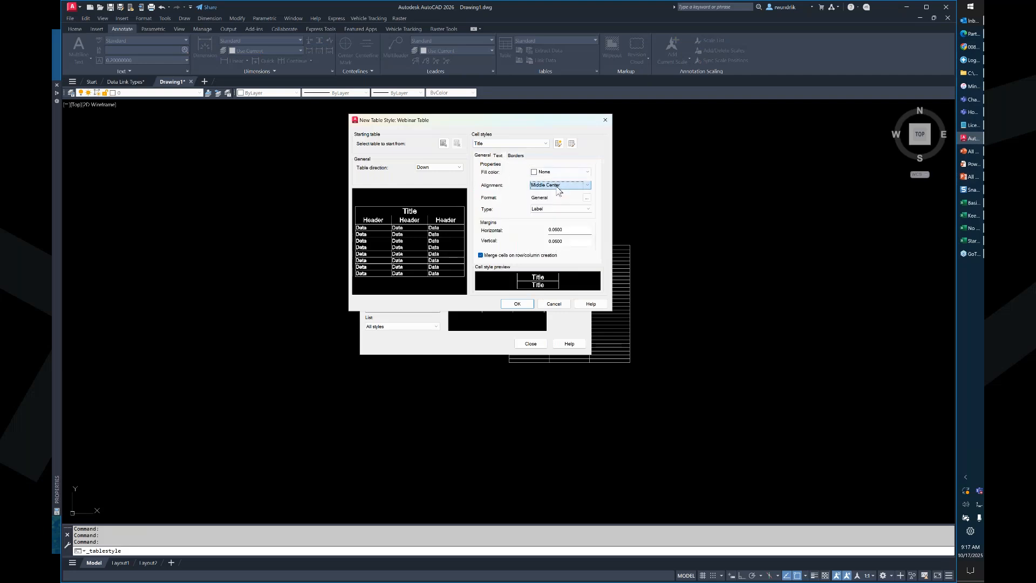
pyautogui.click(516, 155)
pyautogui.click(486, 229)
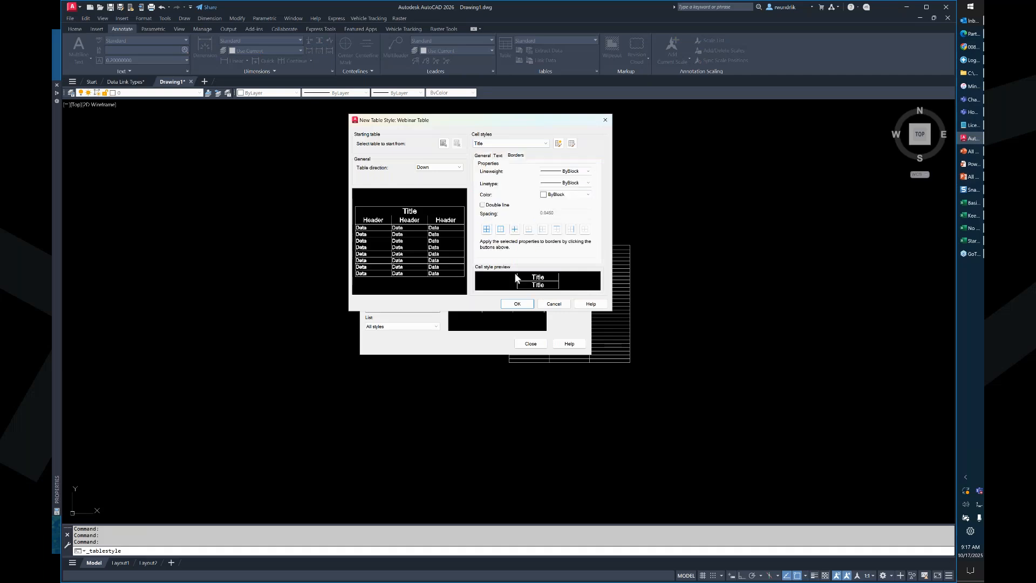
pyautogui.click(519, 304)
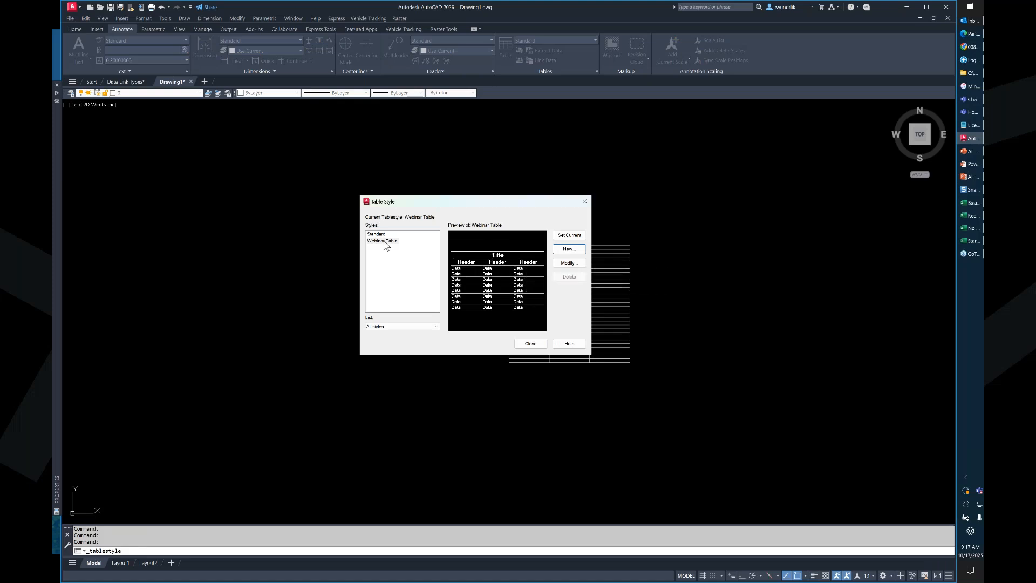
pyautogui.click(532, 344)
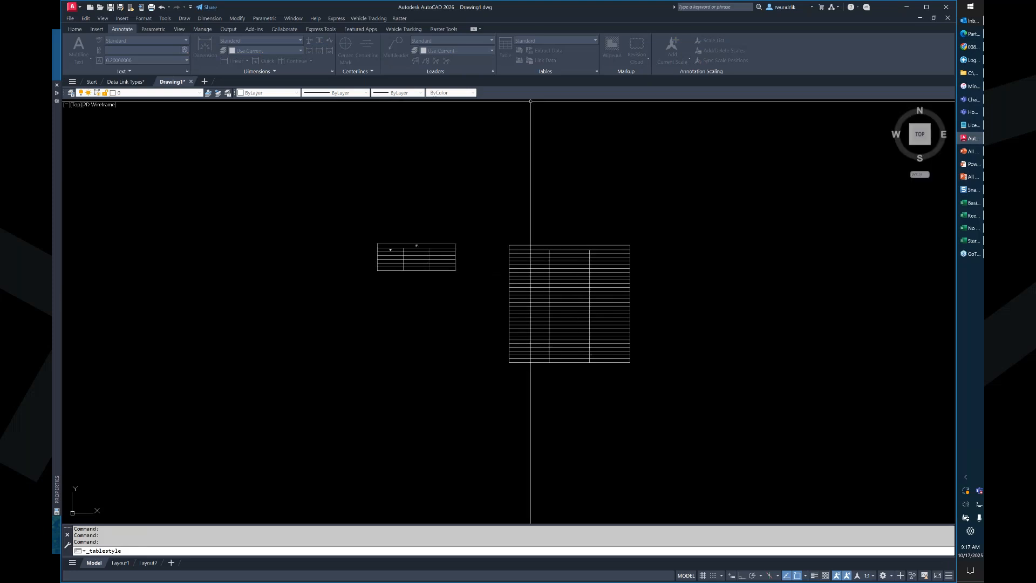
# Insert an empty Webinar Table with 3 columns and 5 data rows by insertion point, beside the large existing table.
pyautogui.click(510, 57)
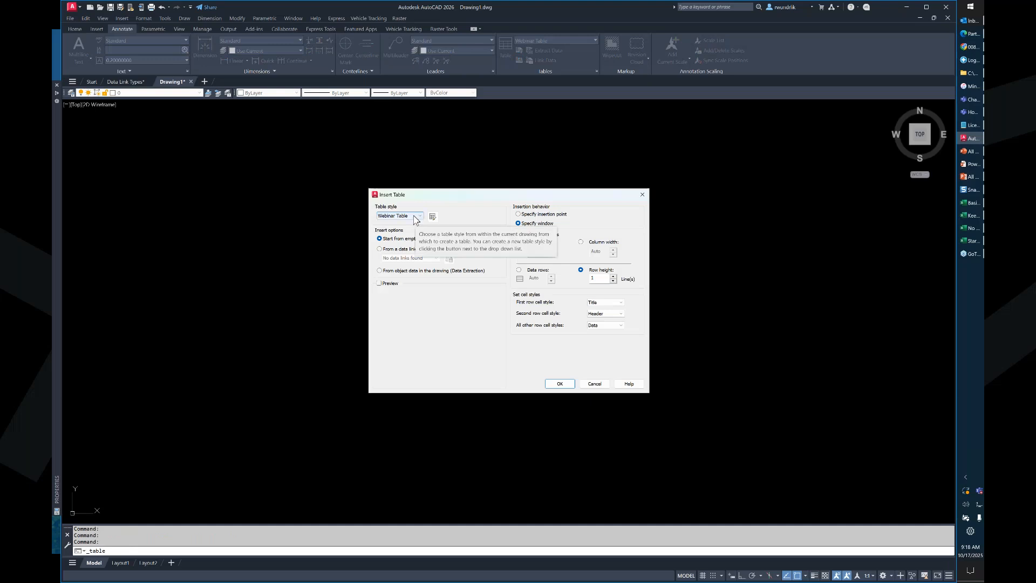
pyautogui.click(526, 215)
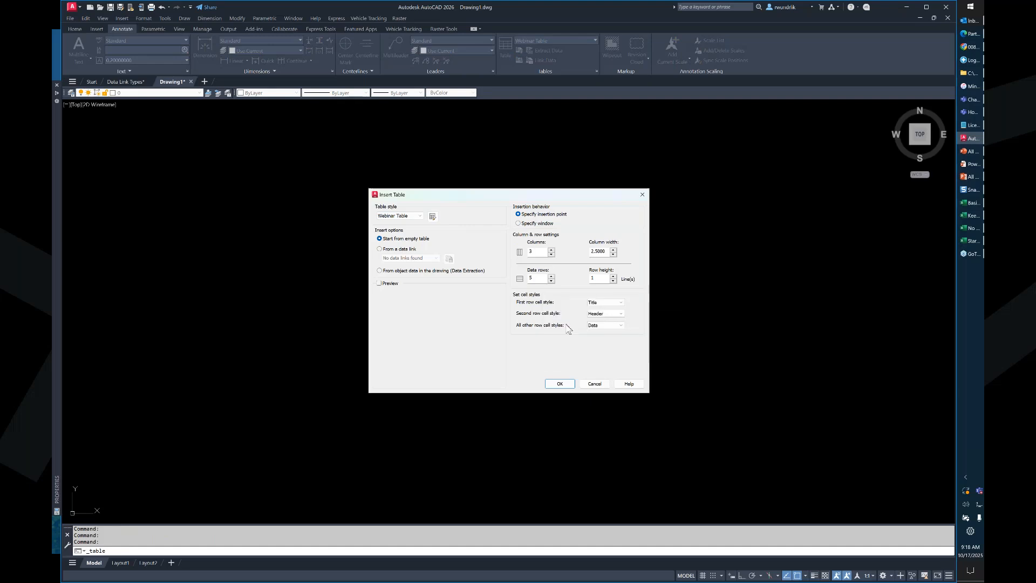
pyautogui.click(567, 384)
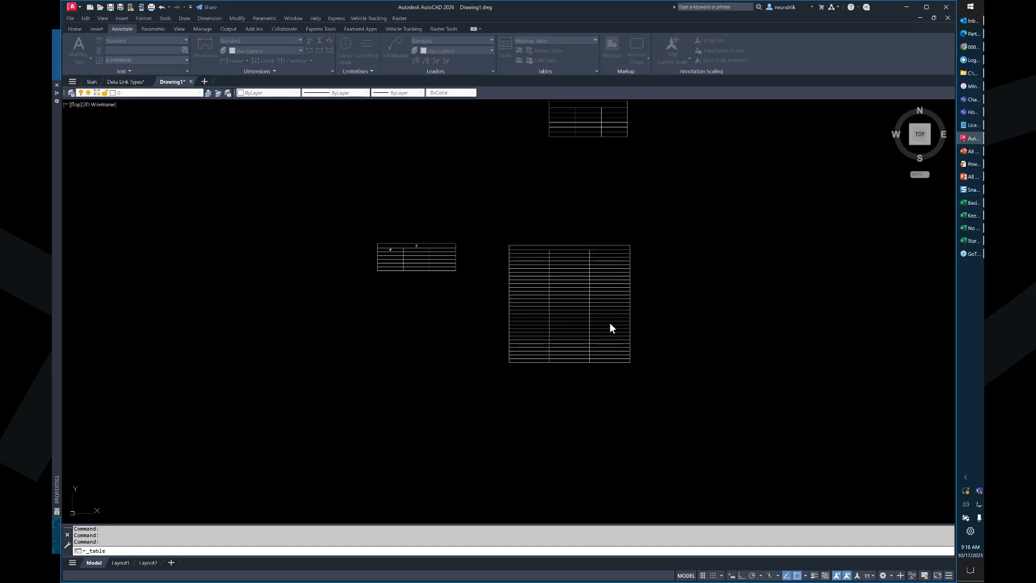
pyautogui.scroll(5, 697, 257)
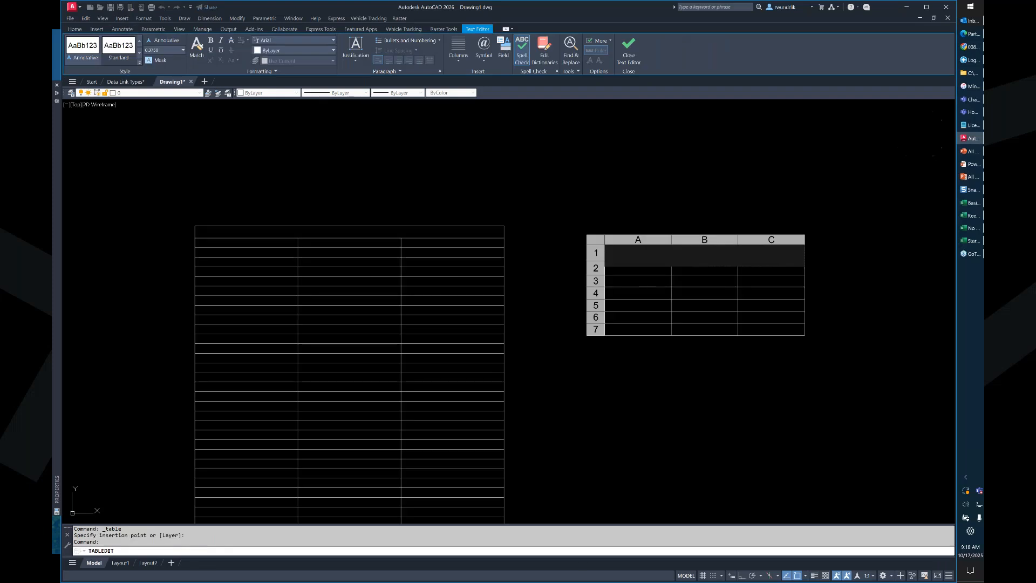
pyautogui.click(604, 244)
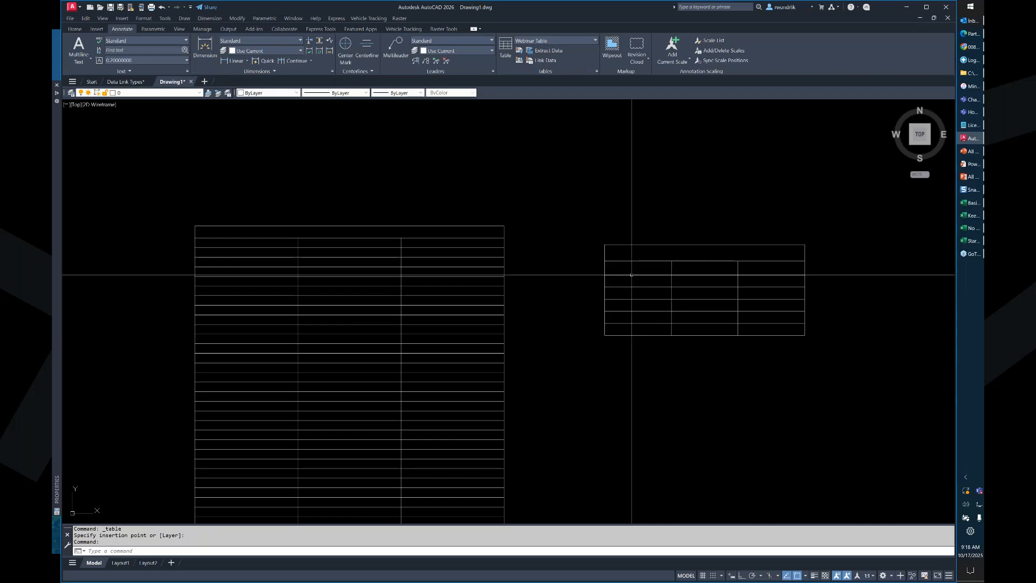
# Enter TEST in the new table's title cell, the first header cell and the first data cell below it.
pyautogui.click(637, 253)
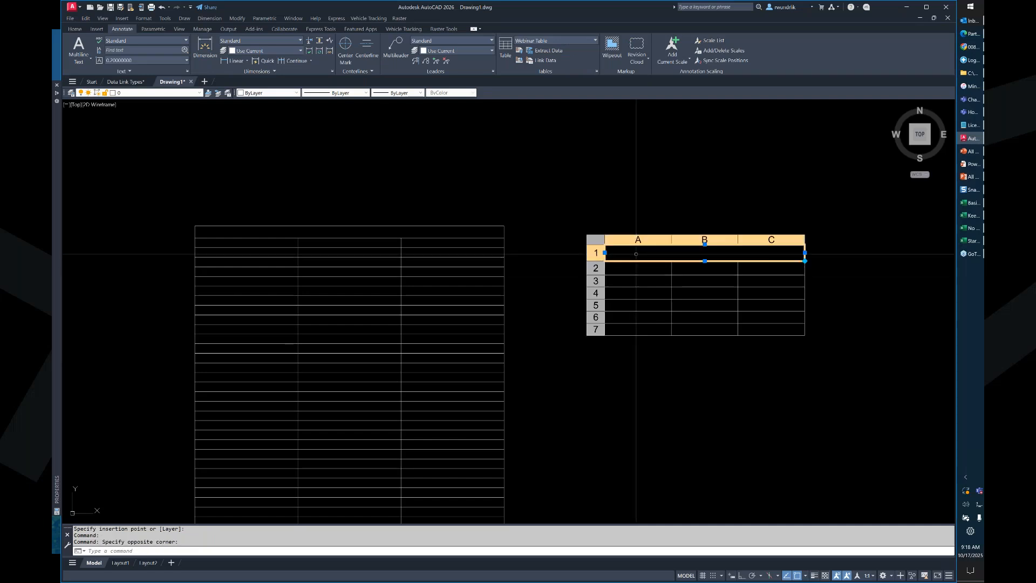
pyautogui.write('TEST')
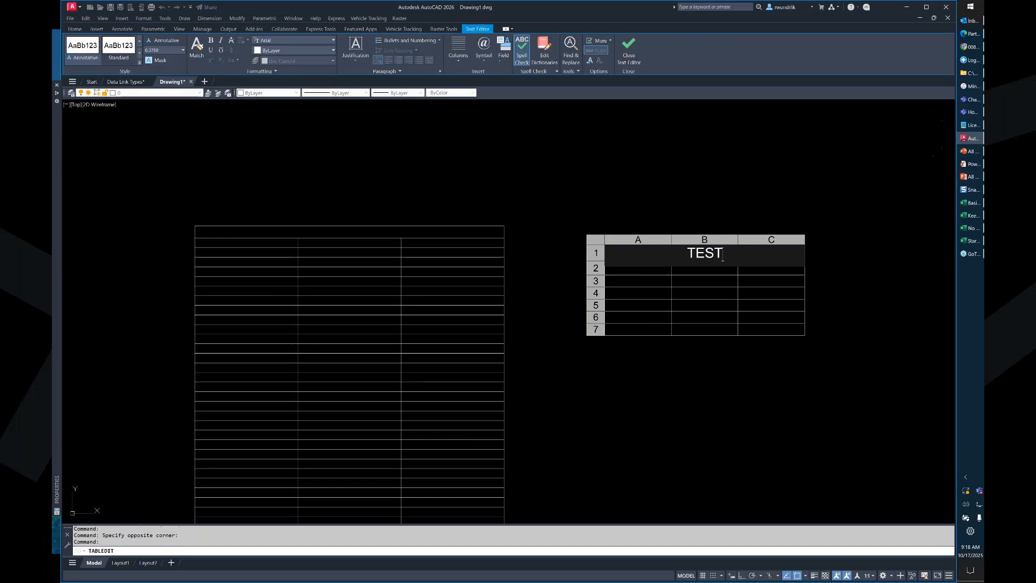
pyautogui.press('Tab')
pyautogui.write('TEST')
pyautogui.press('Return')
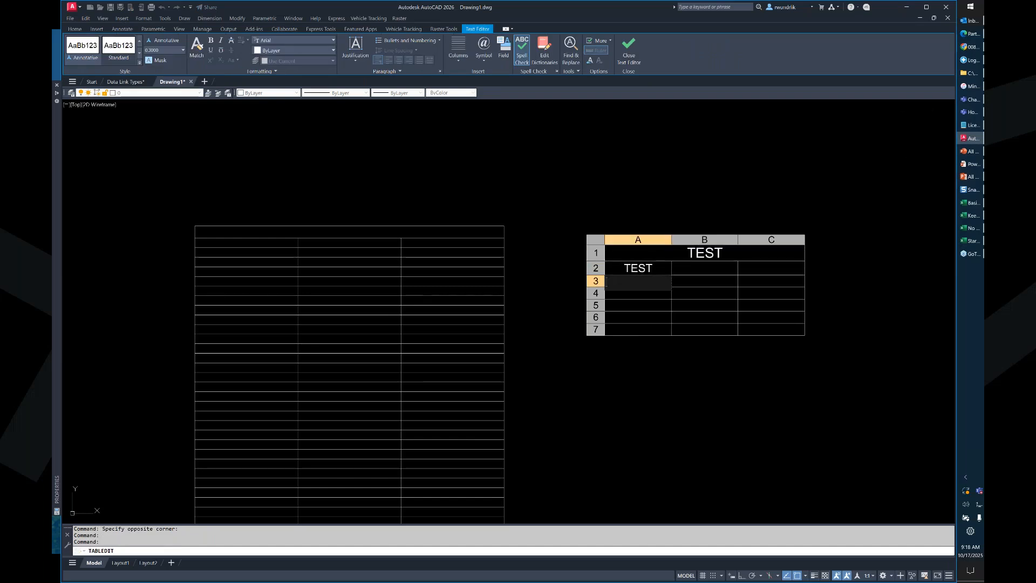
pyautogui.write('TEST')
pyautogui.press('Return')
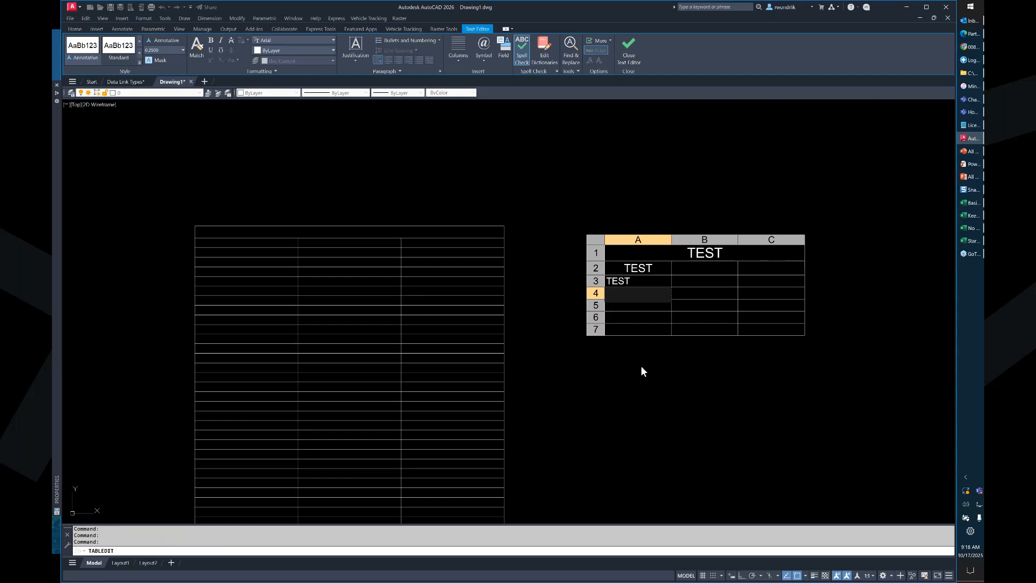
pyautogui.press('Escape')
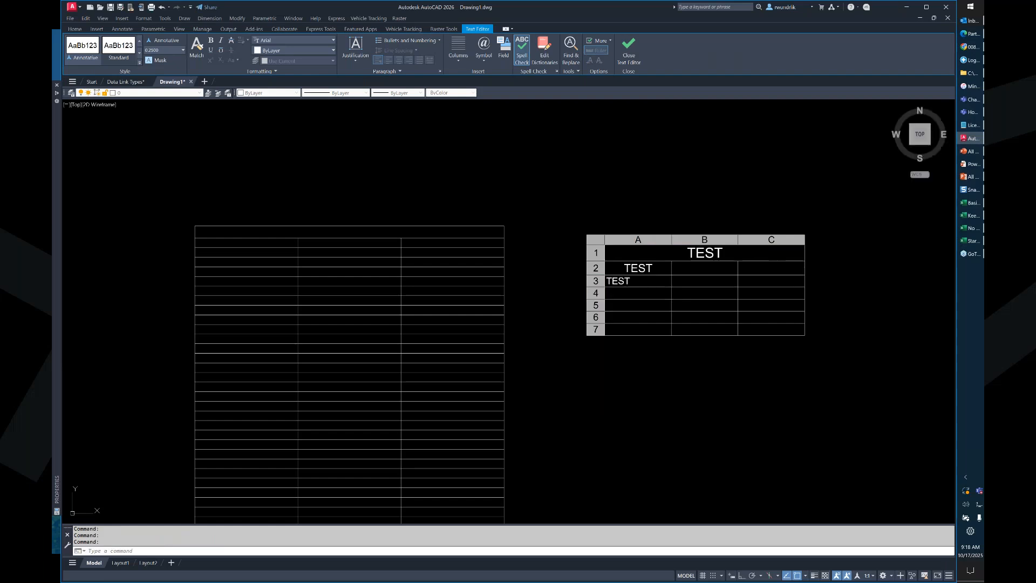
# Select the new table's title cell and show its properties.
pyautogui.scroll(5, 566, 148)
pyautogui.scroll(-2, 566, 147)
pyautogui.click(566, 147)
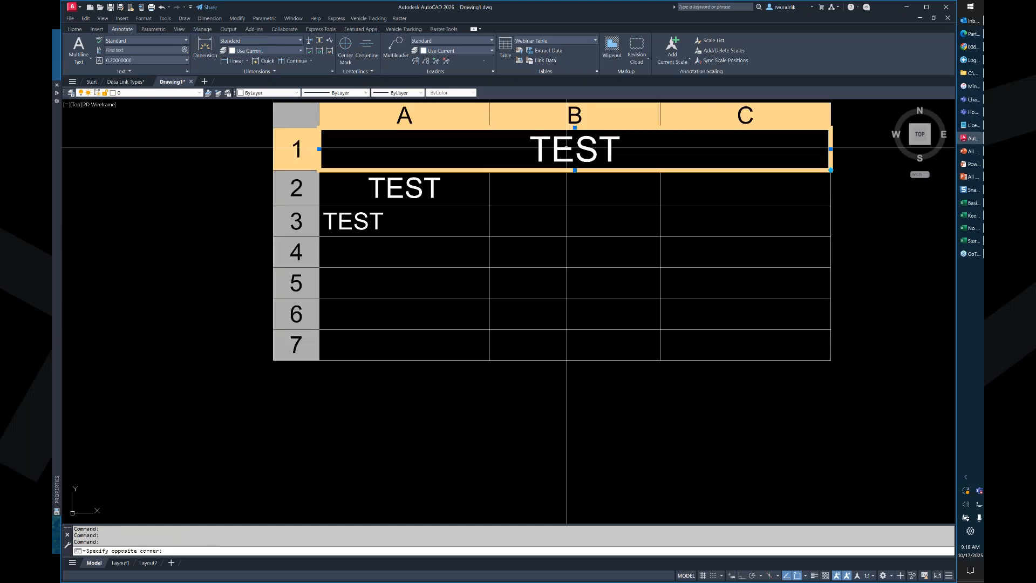
pyautogui.hotkey('ctrl', '1')
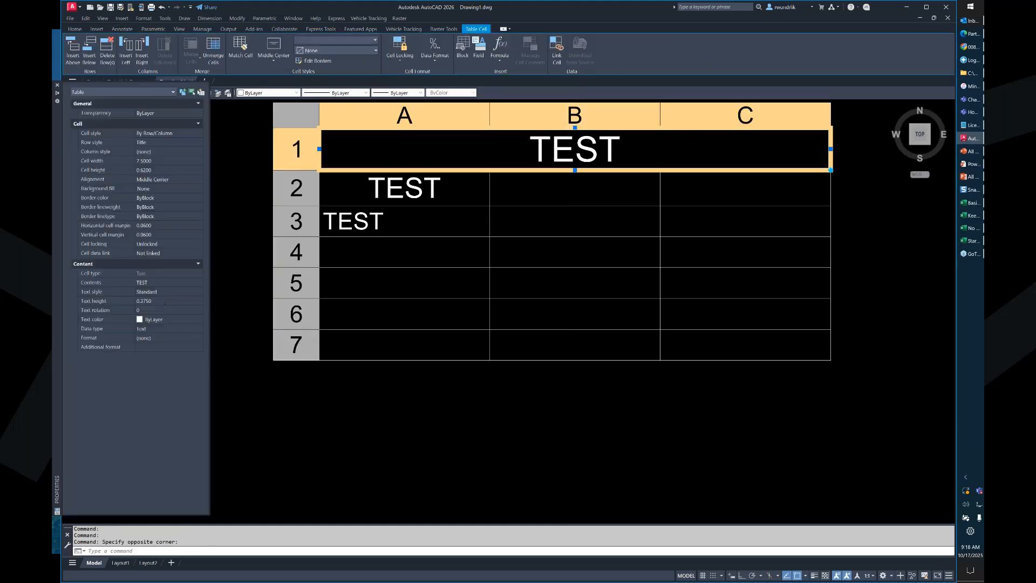
# Examine the cell properties of the first header cell and the first data cell in the new table.
pyautogui.press('Escape')
pyautogui.hotkey('ctrl', '1')
pyautogui.click(412, 189)
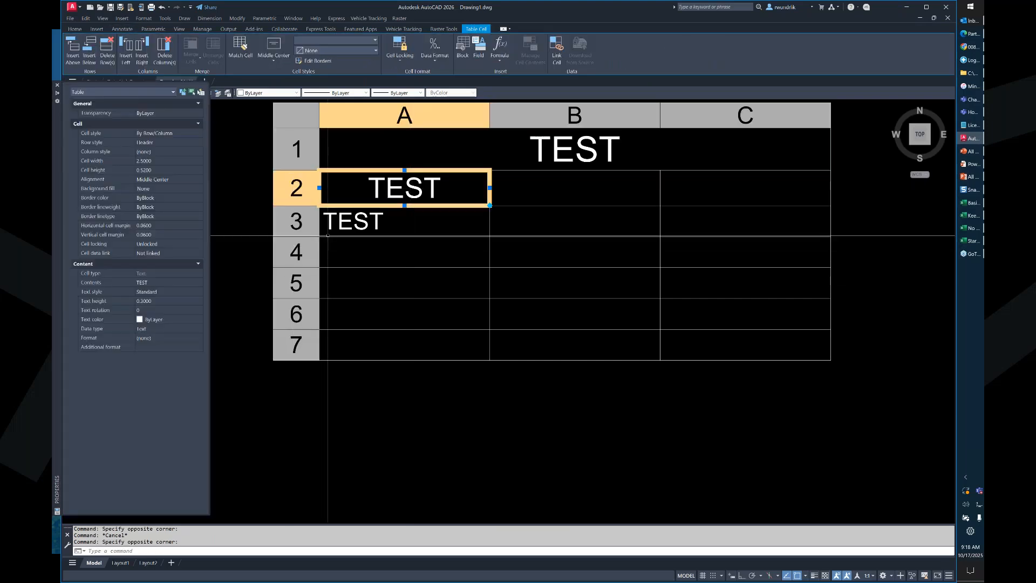
pyautogui.click(389, 227)
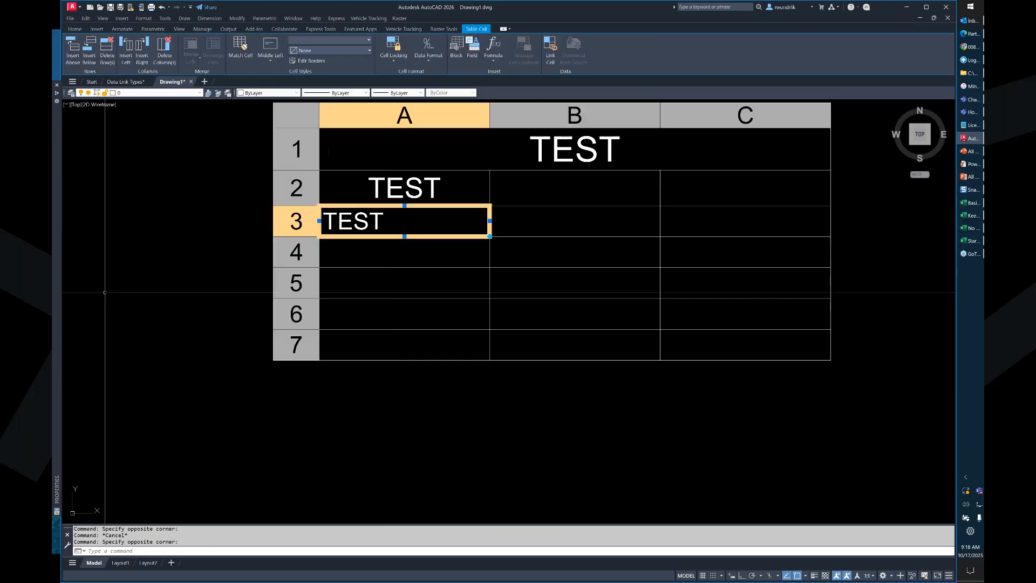
pyautogui.moveTo(57, 292)
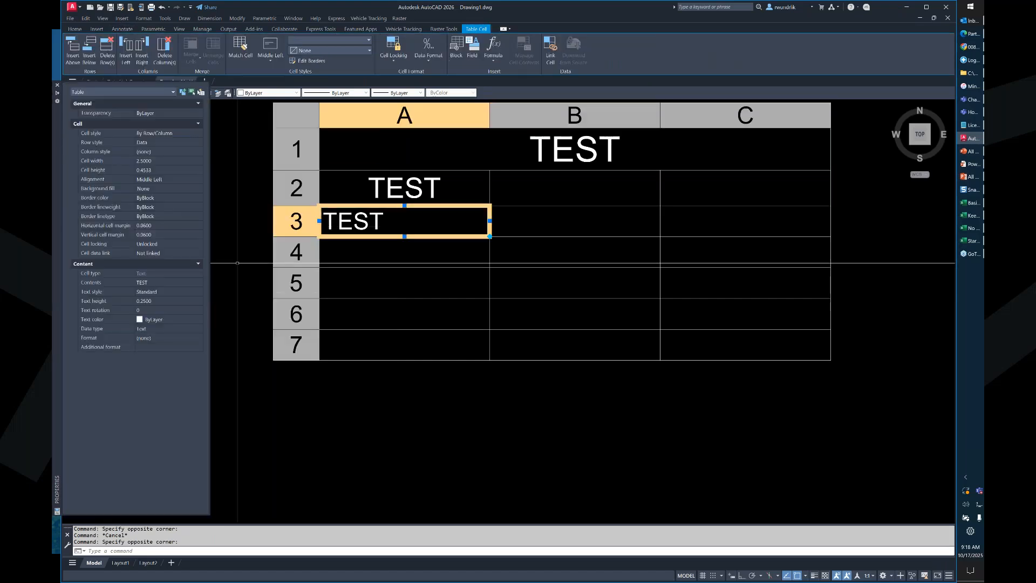
pyautogui.press('Escape')
# Enter yesyt and xvdfv in the second and third cells of the new table's first data row.
pyautogui.scroll(-5, 416, 274)
pyautogui.scroll(4, 389, 262)
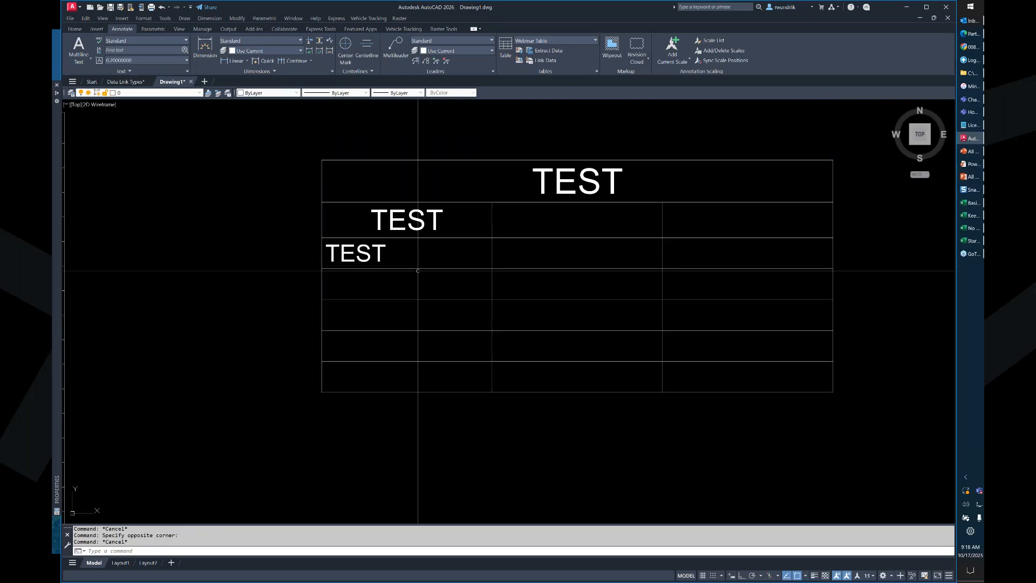
pyautogui.click(542, 254)
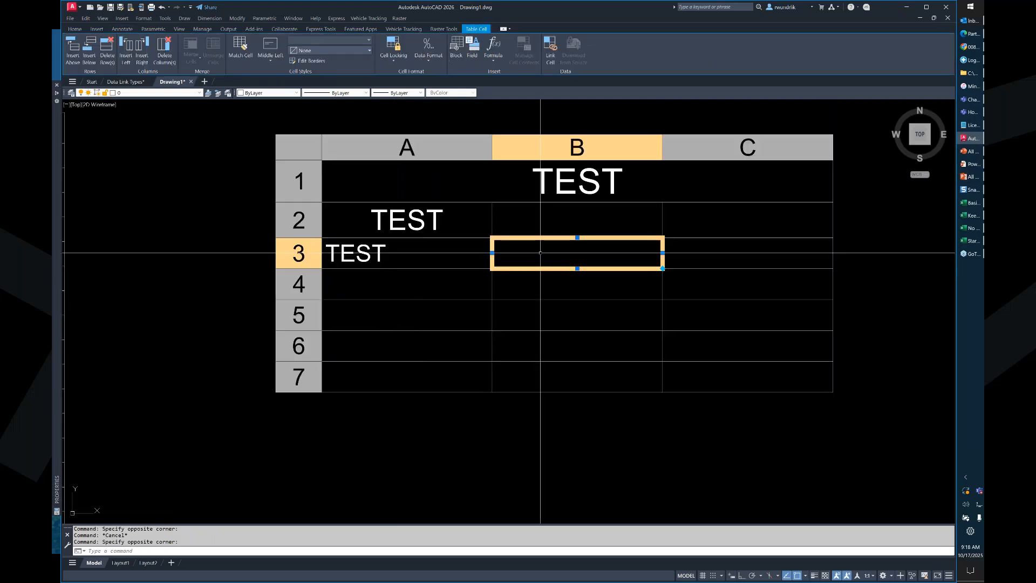
pyautogui.doubleClick(543, 254)
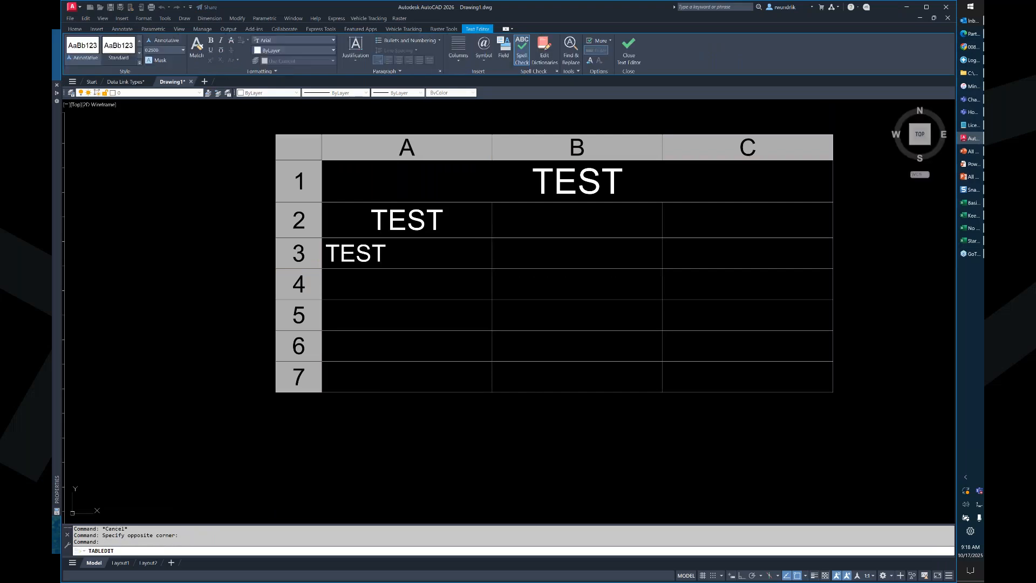
pyautogui.write('yesyt')
pyautogui.click(685, 259)
pyautogui.click(685, 259)
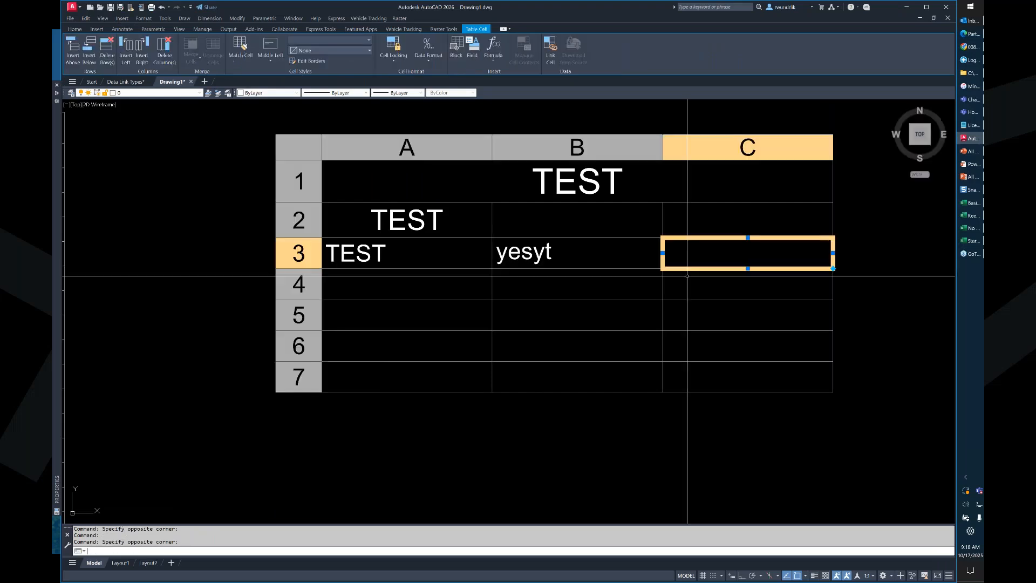
pyautogui.write('xvdfv')
pyautogui.click(624, 419)
pyautogui.scroll(5, 328, 255)
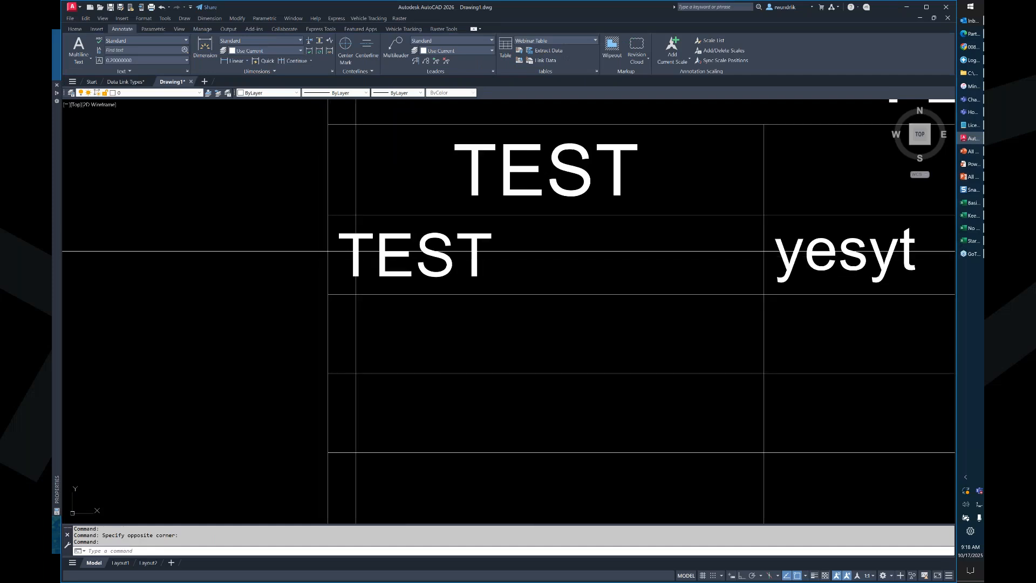
pyautogui.scroll(-4, 427, 252)
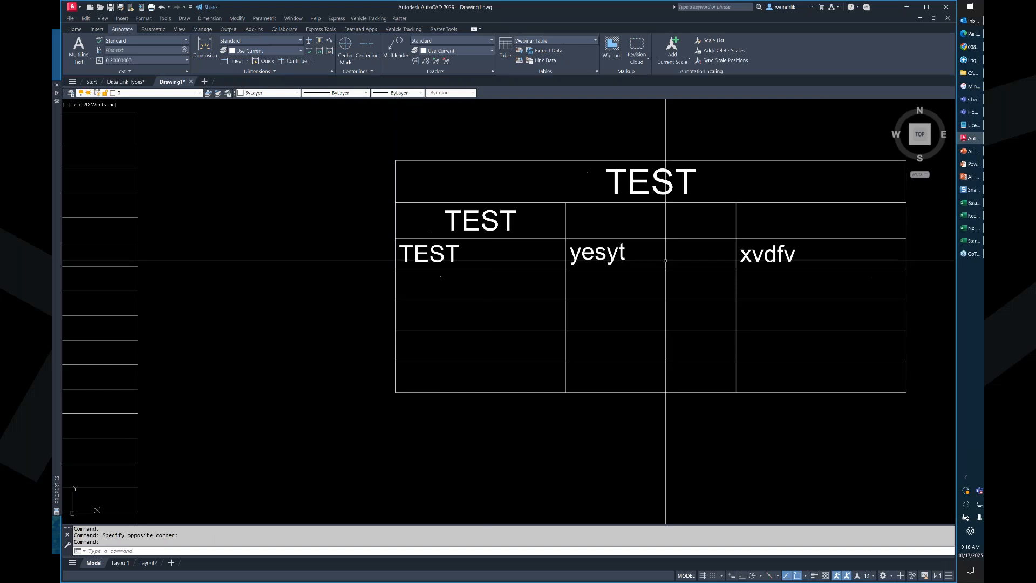
pyautogui.moveTo(719, 255); pyautogui.dragTo(597, 252, button='middle')
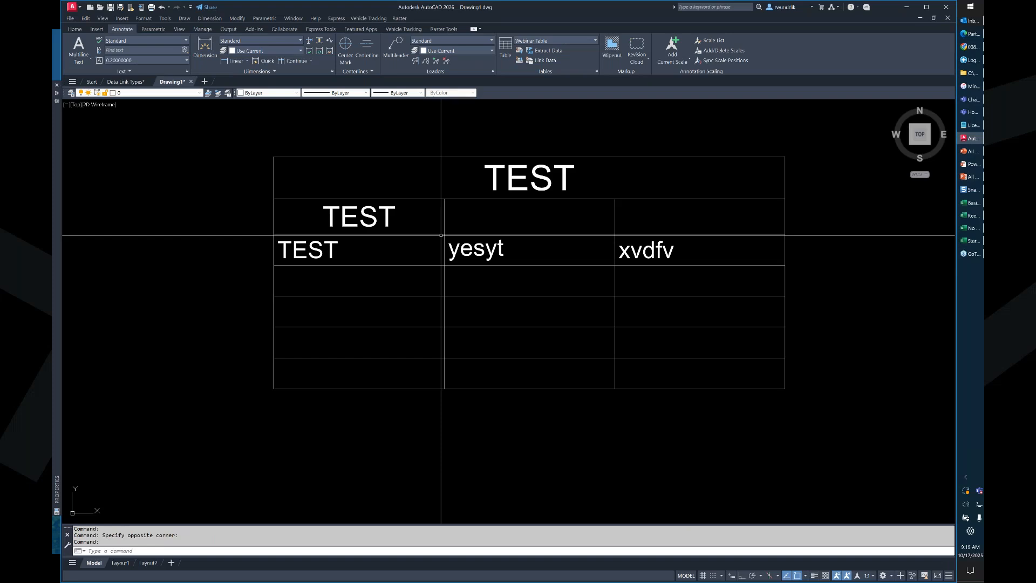
# Modify the Webinar Table style by creating a new cell style named Datall, starting with Data.
pyautogui.click(597, 70)
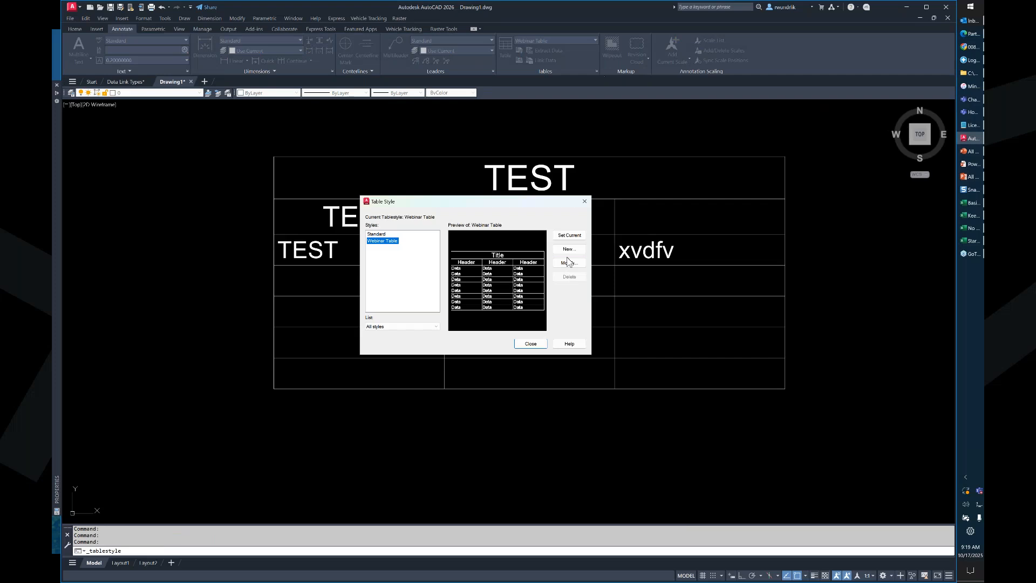
pyautogui.click(568, 262)
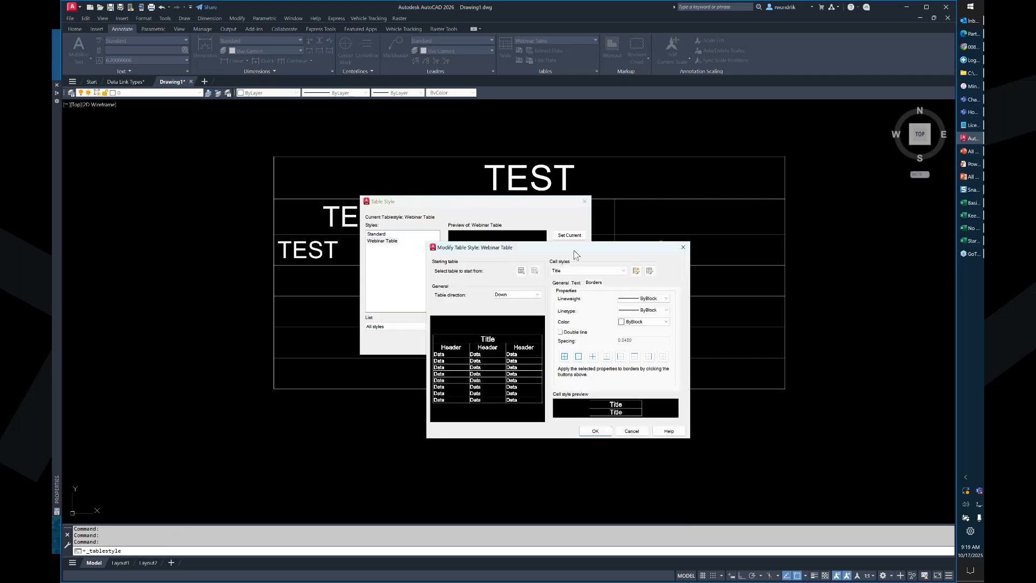
pyautogui.moveTo(576, 255); pyautogui.dragTo(505, 188)
pyautogui.click(495, 204)
pyautogui.click(495, 205)
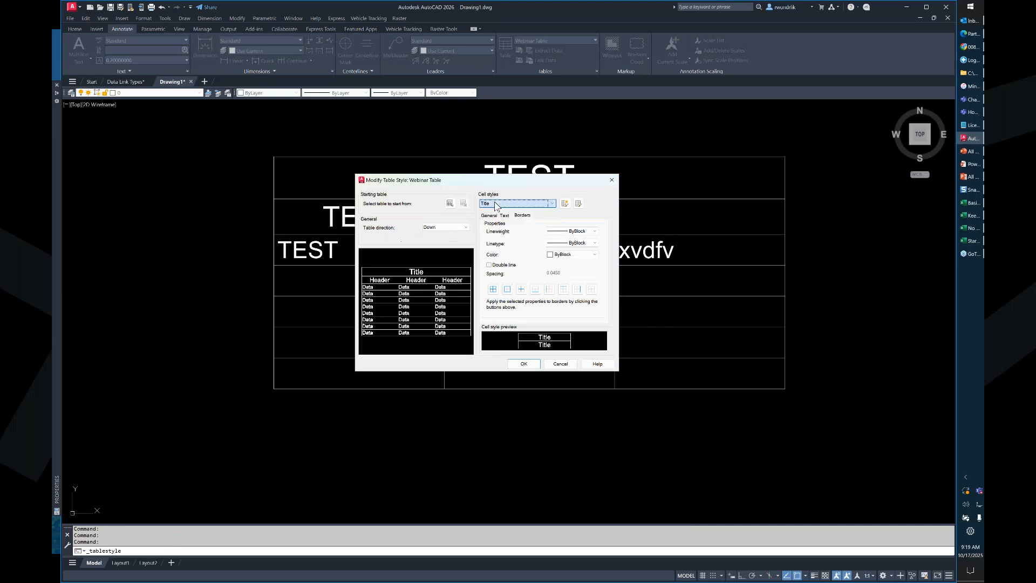
pyautogui.click(565, 204)
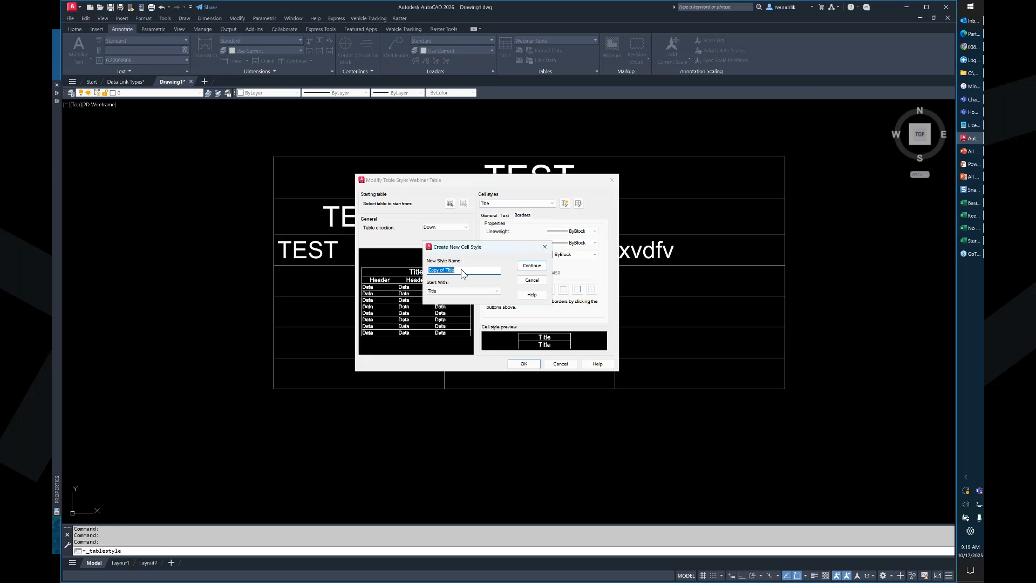
pyautogui.click(463, 291)
pyautogui.click(442, 297)
pyautogui.moveTo(466, 270); pyautogui.dragTo(408, 266)
pyautogui.write('Datall')
pyautogui.click(530, 265)
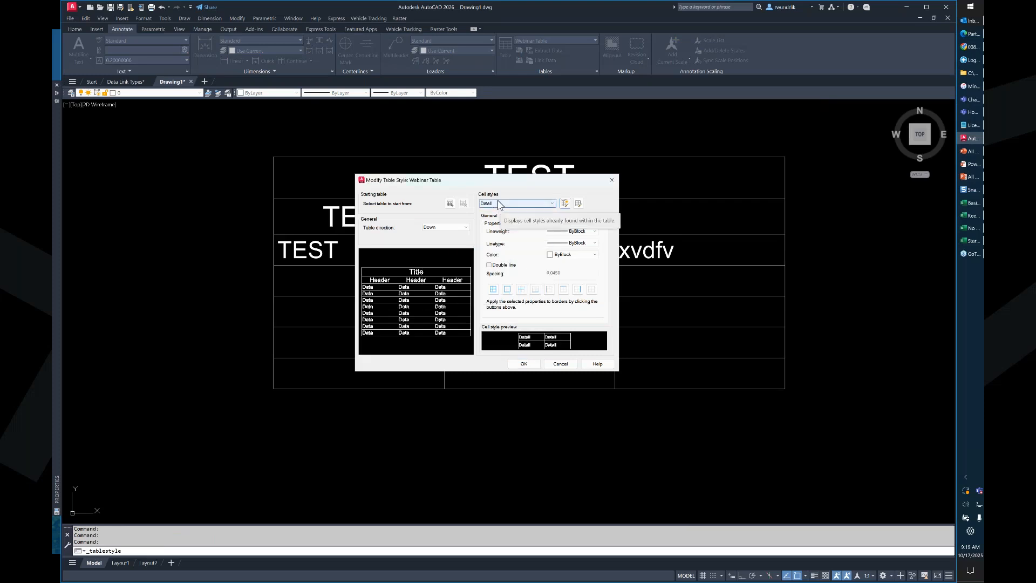
# Set the Datall border lineweight, linetype and color to ByLayer and apply them to all borders.
pyautogui.click(562, 232)
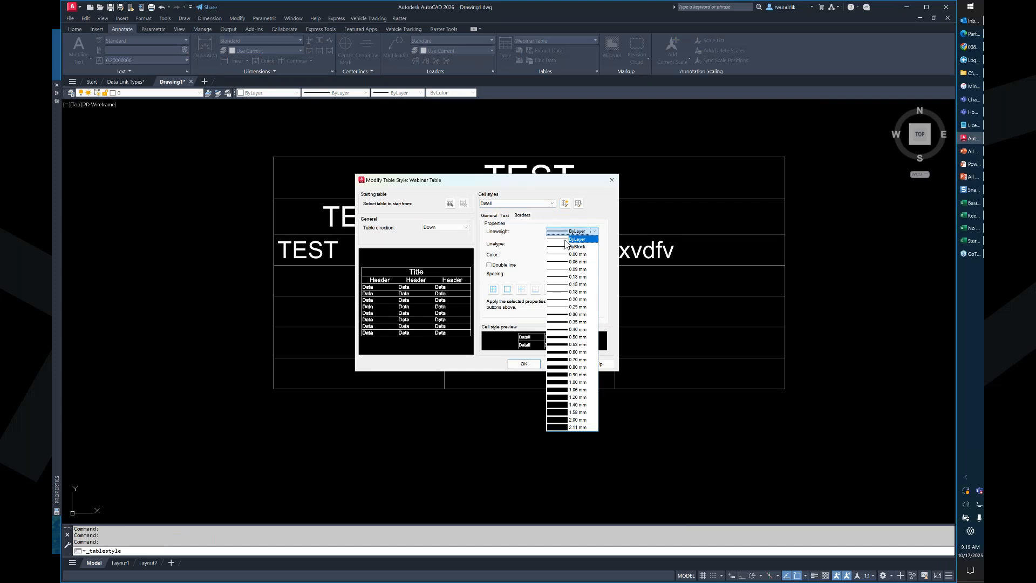
pyautogui.click(567, 240)
pyautogui.click(572, 243)
pyautogui.click(561, 257)
pyautogui.click(562, 256)
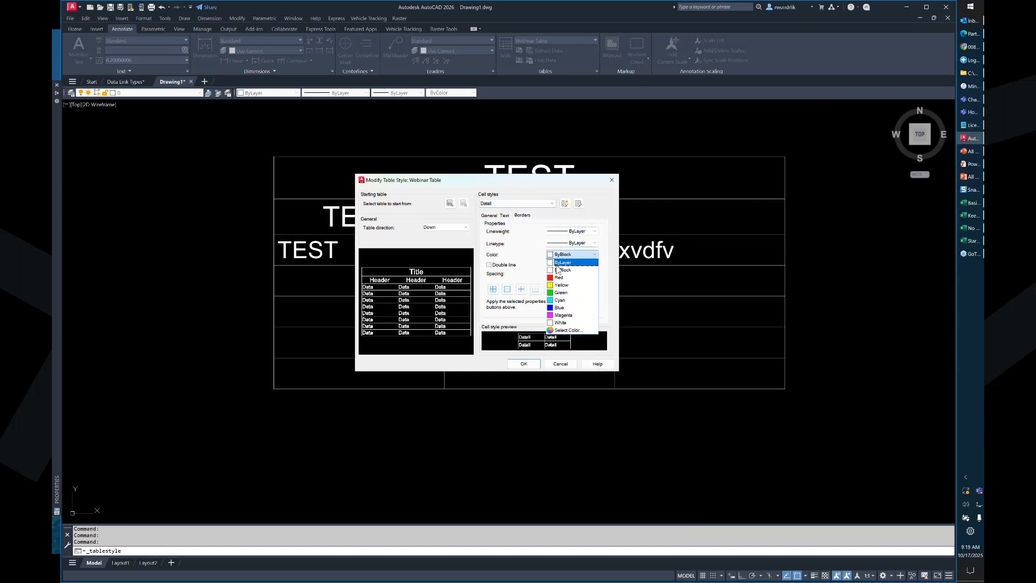
pyautogui.click(558, 263)
pyautogui.click(492, 289)
# Set the Datall cell style's alignment to Middle Center and save the modified Webinar Table style.
pyautogui.click(506, 216)
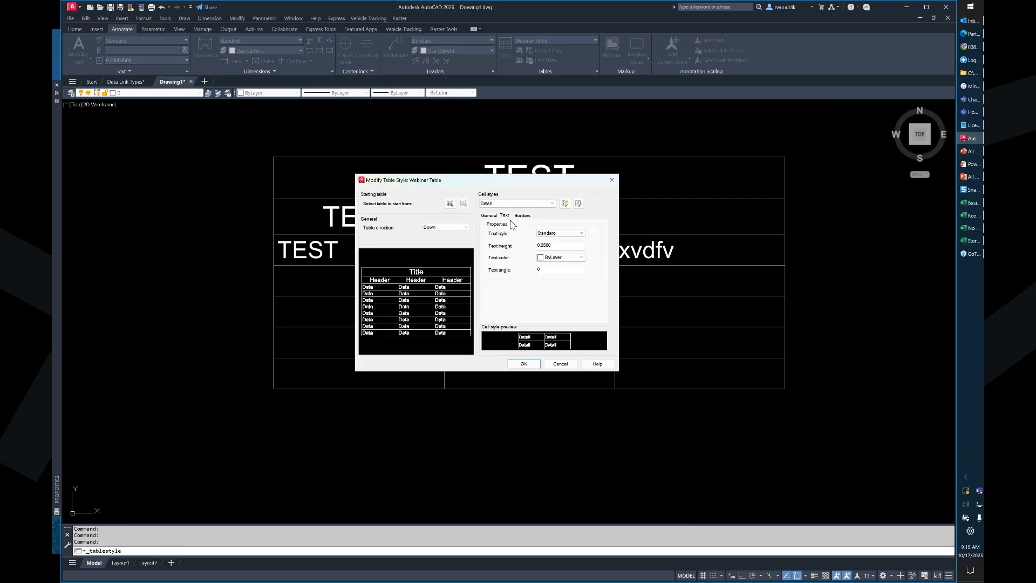
pyautogui.click(490, 215)
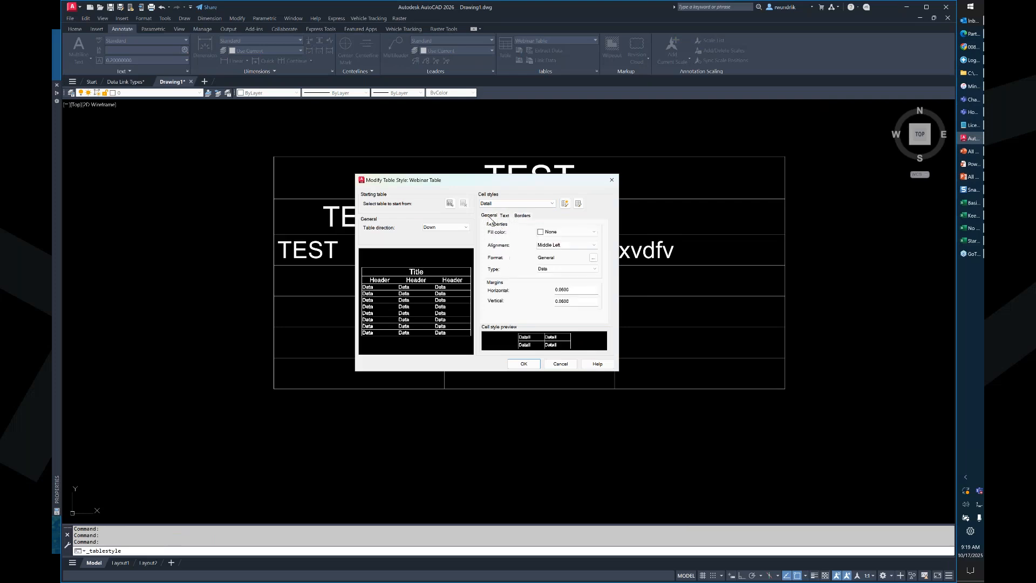
pyautogui.doubleClick(573, 245)
pyautogui.click(573, 247)
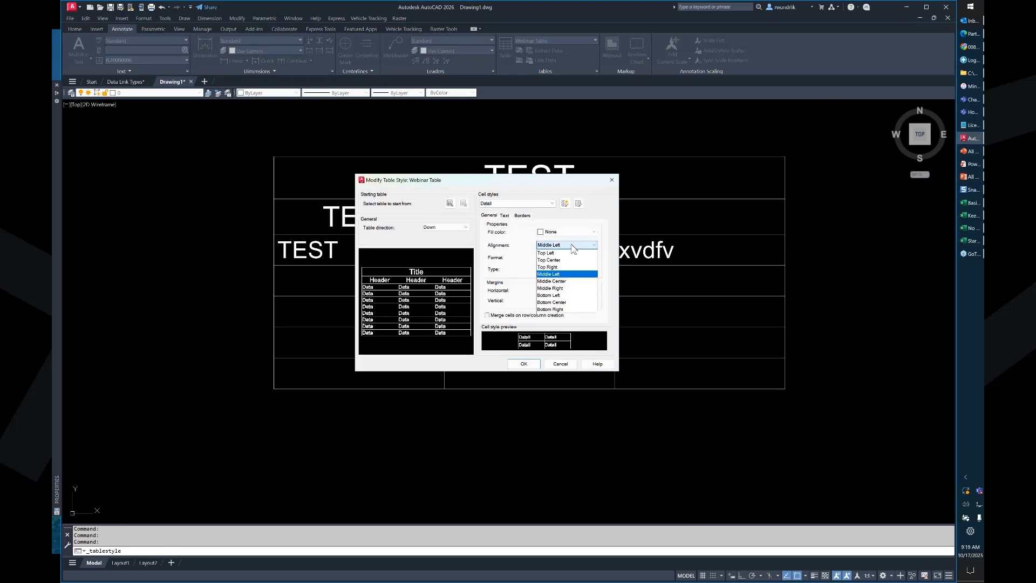
pyautogui.click(566, 281)
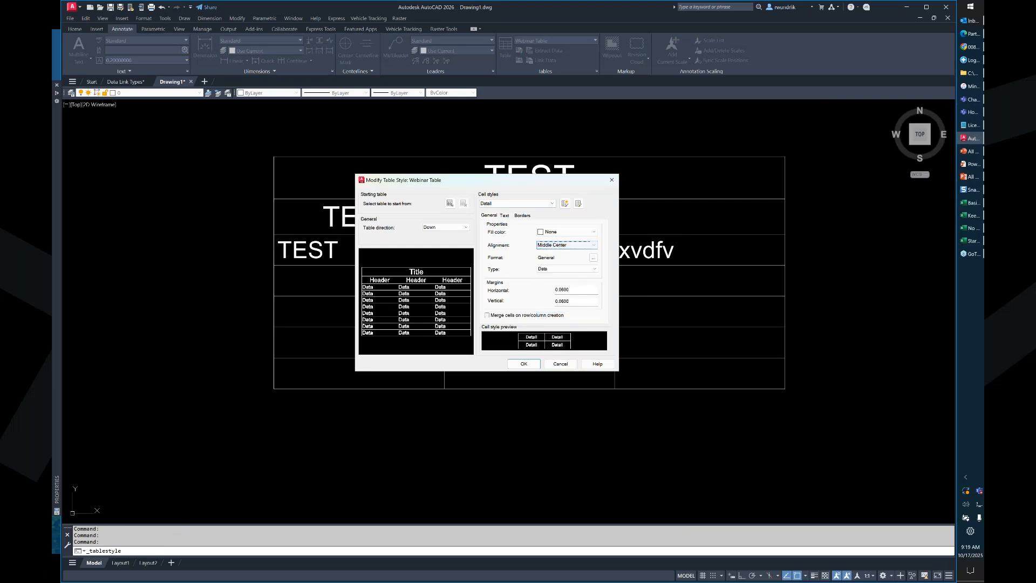
pyautogui.click(524, 364)
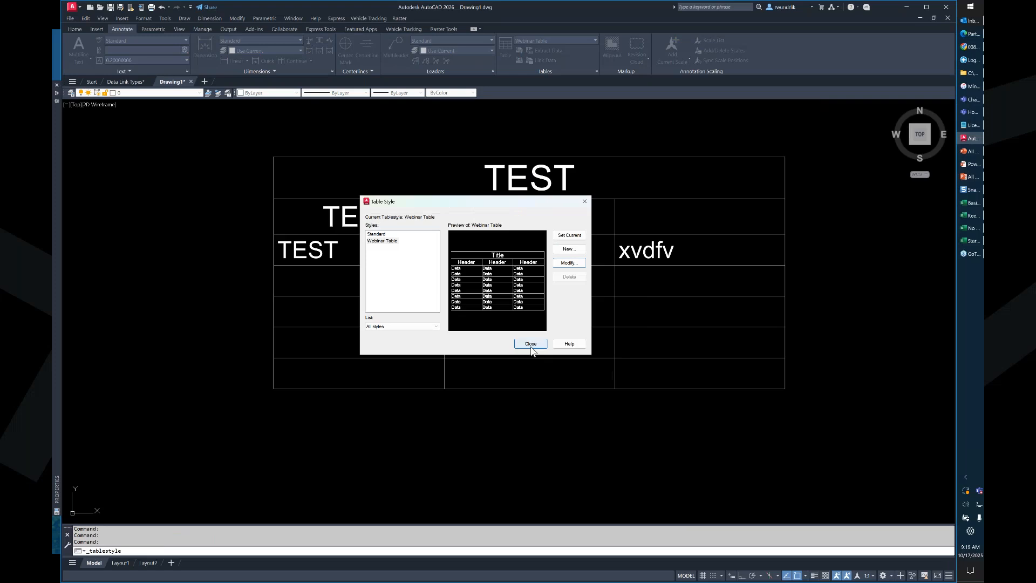
pyautogui.click(529, 346)
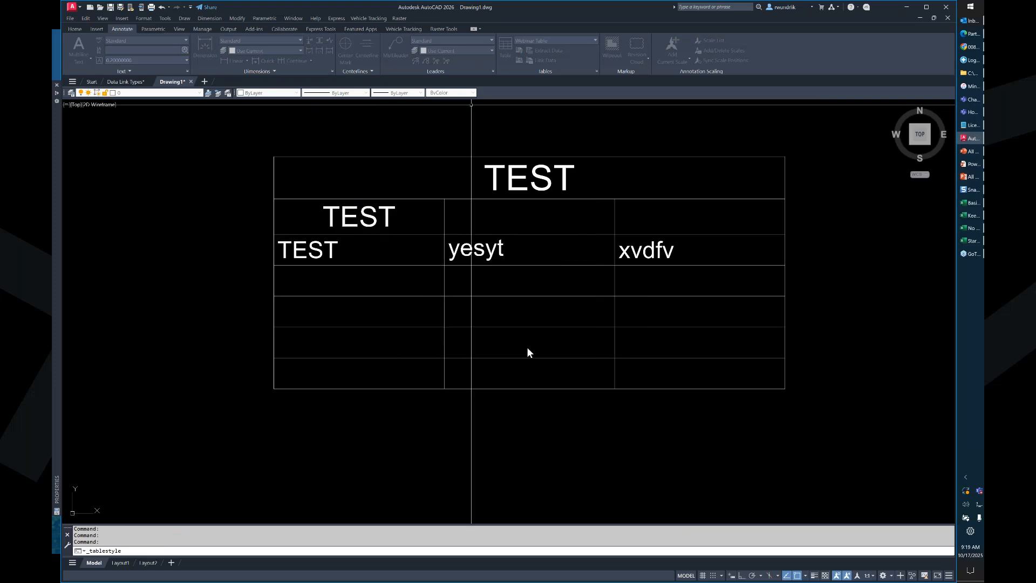
# Assign the Datall cell style to the yesyt cell in the table, leaving its row style as Data.
pyautogui.click(519, 249)
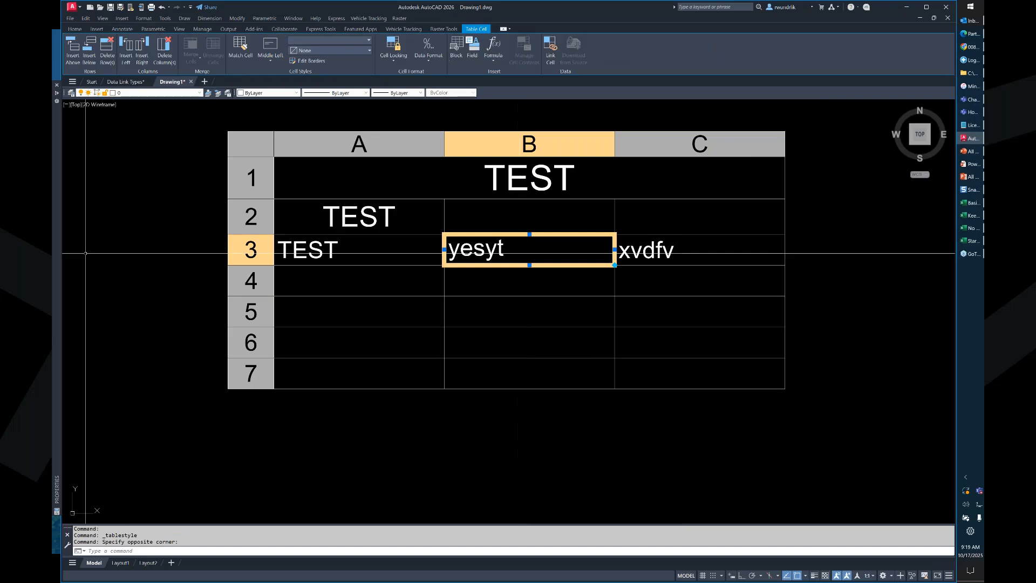
pyautogui.moveTo(57, 256)
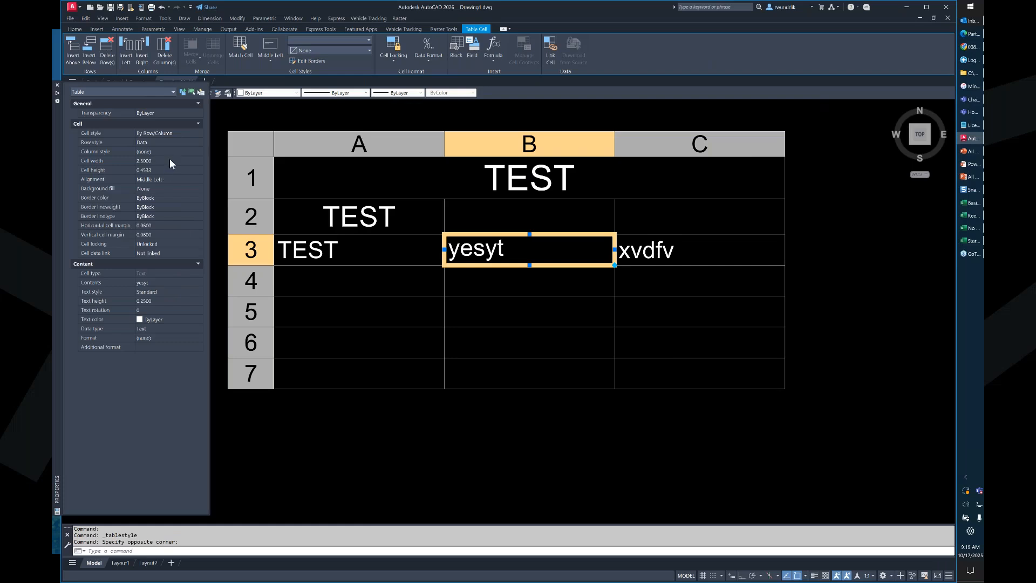
pyautogui.click(180, 140)
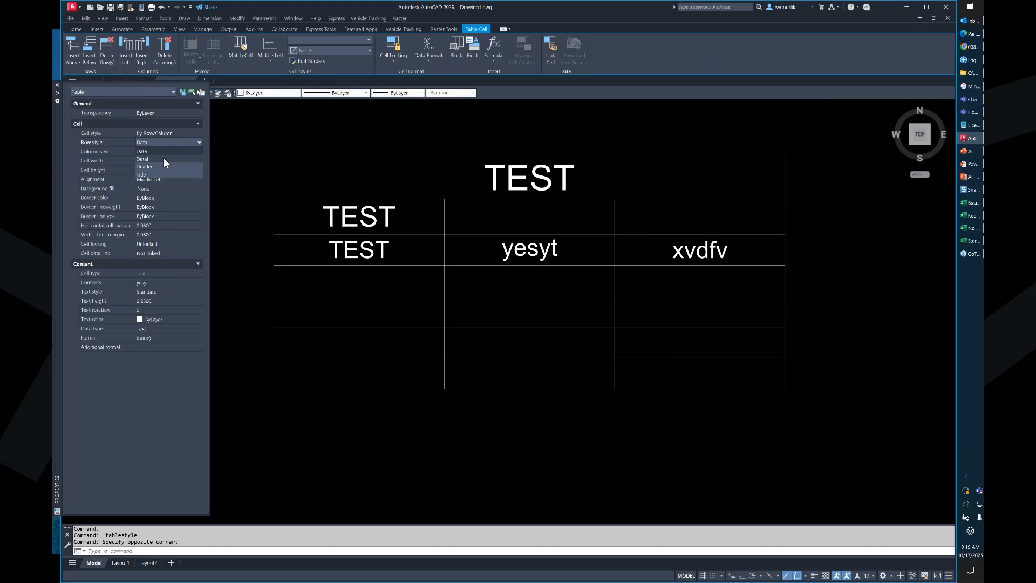
pyautogui.click(171, 143)
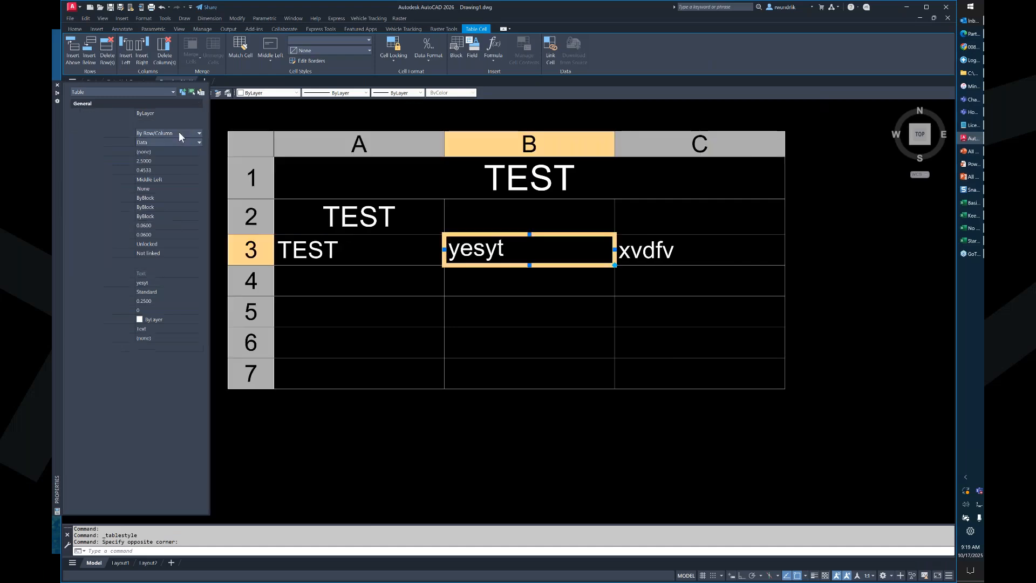
pyautogui.click(179, 132)
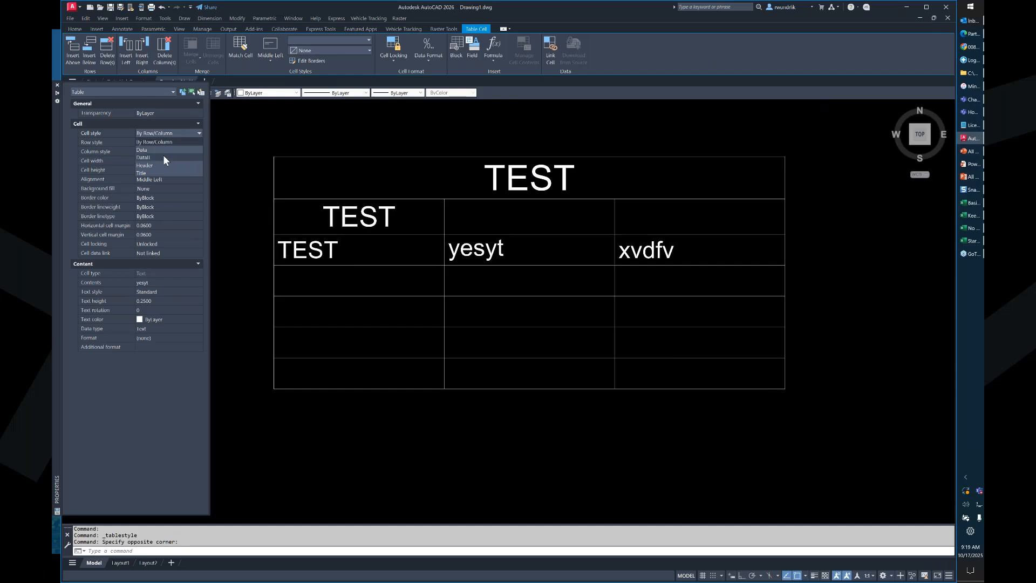
pyautogui.click(164, 157)
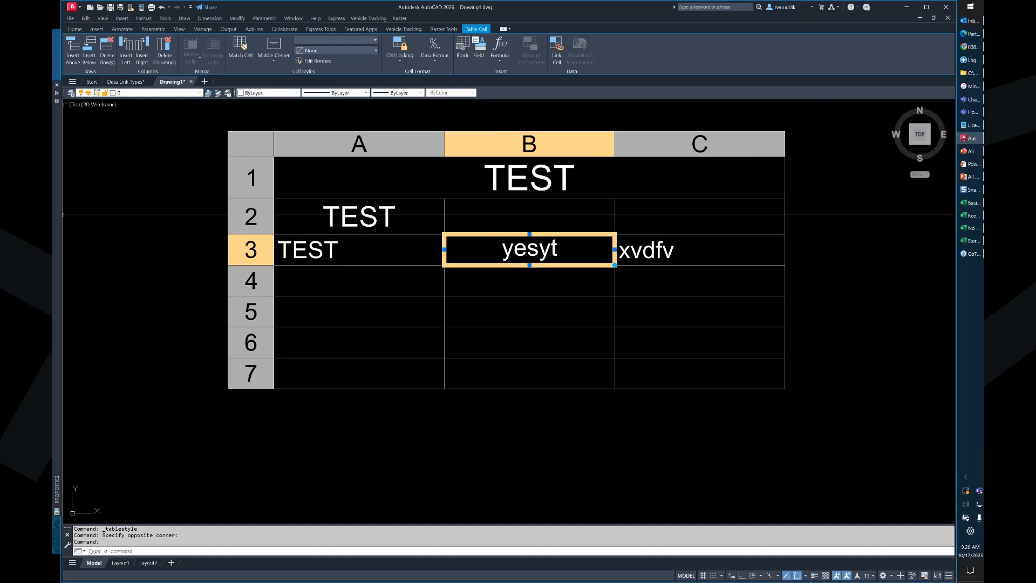
pyautogui.moveTo(57, 135)
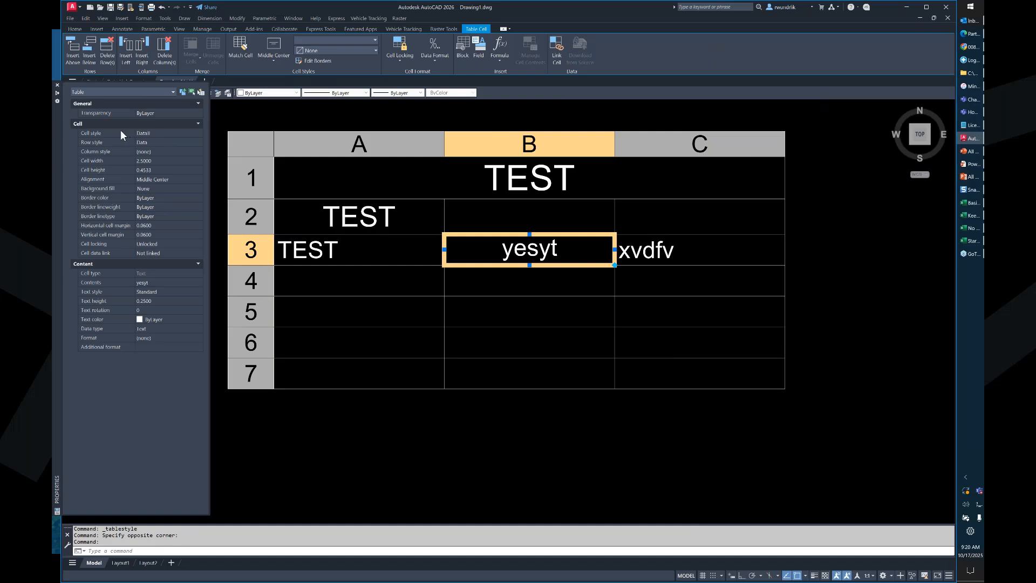
pyautogui.click(157, 161)
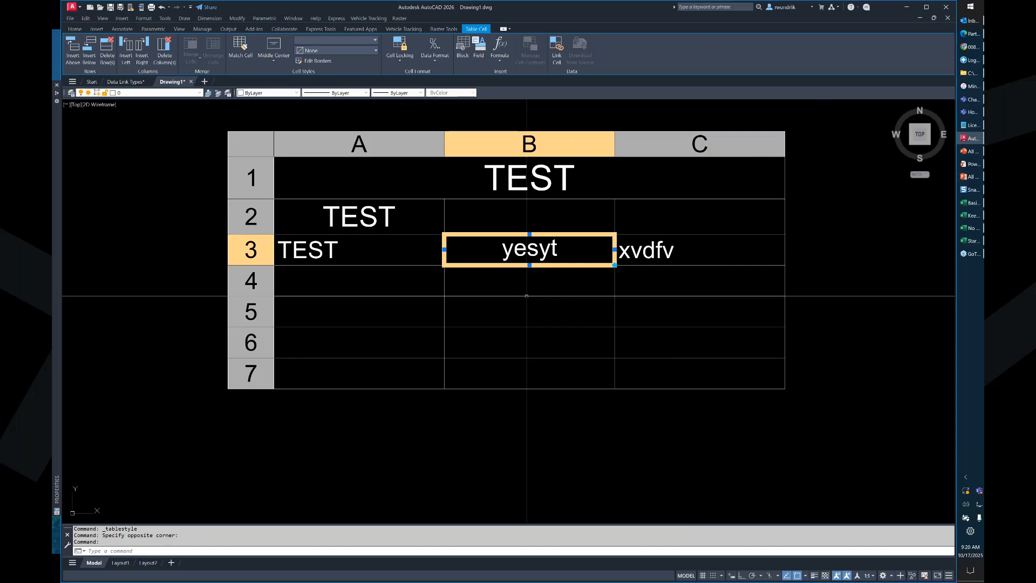
pyautogui.press('Escape')
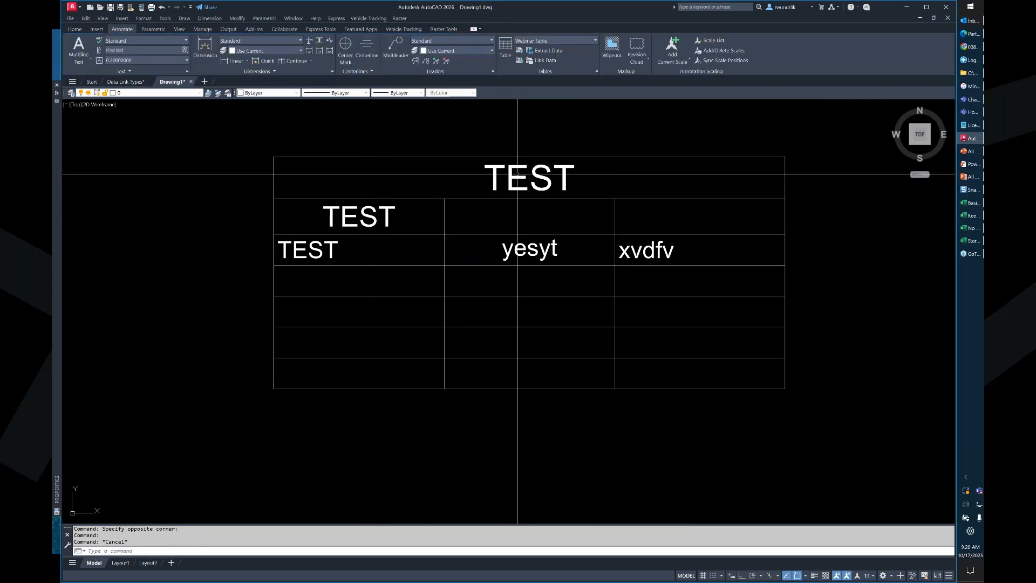
pyautogui.click(970, 177)
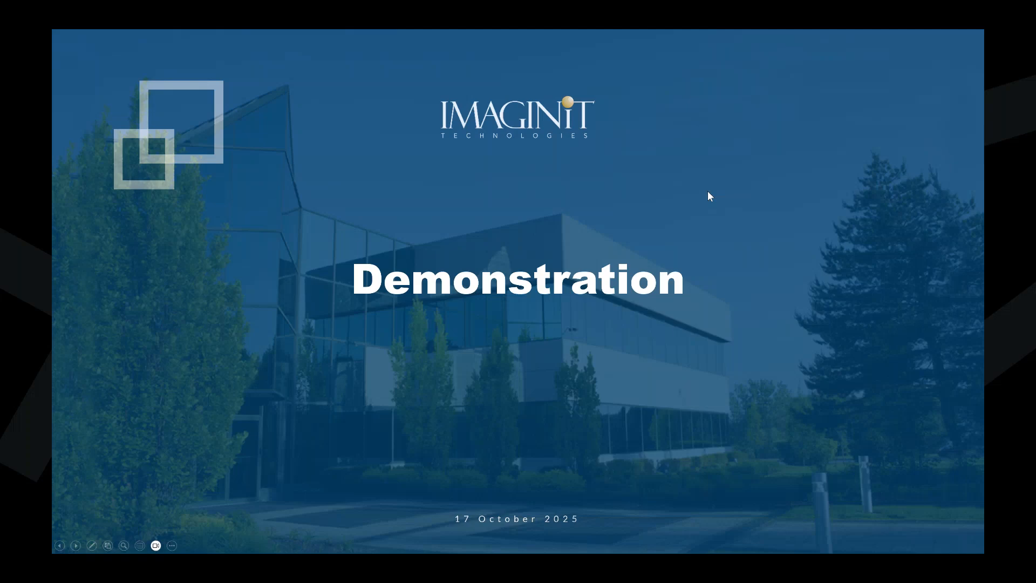
pyautogui.click(707, 190)
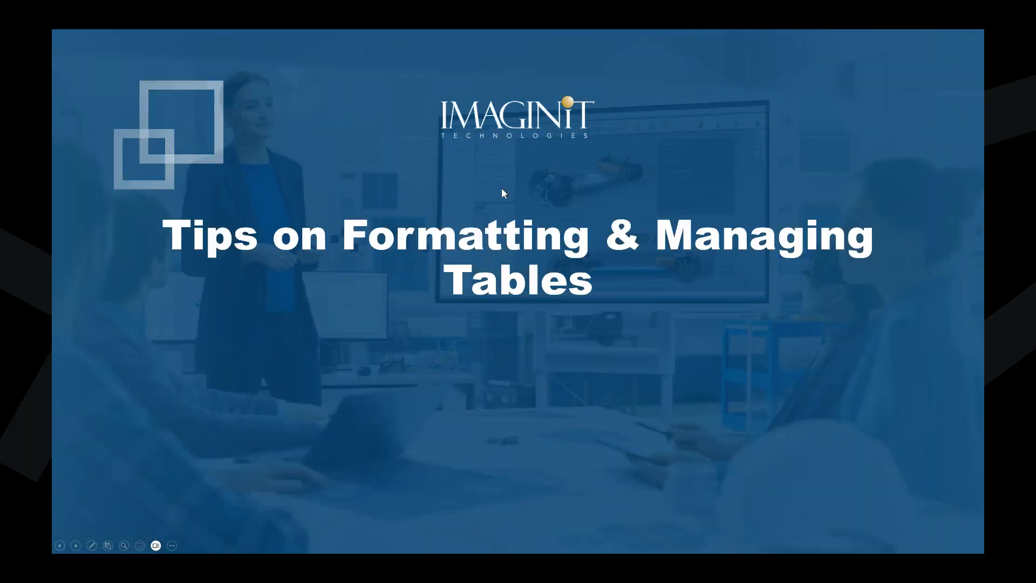
pyautogui.click(502, 192)
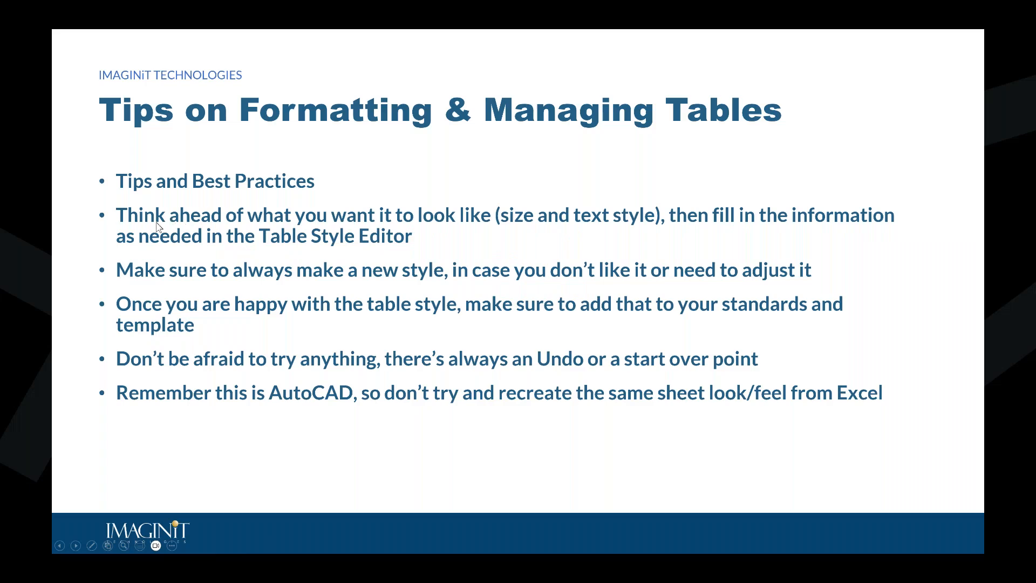
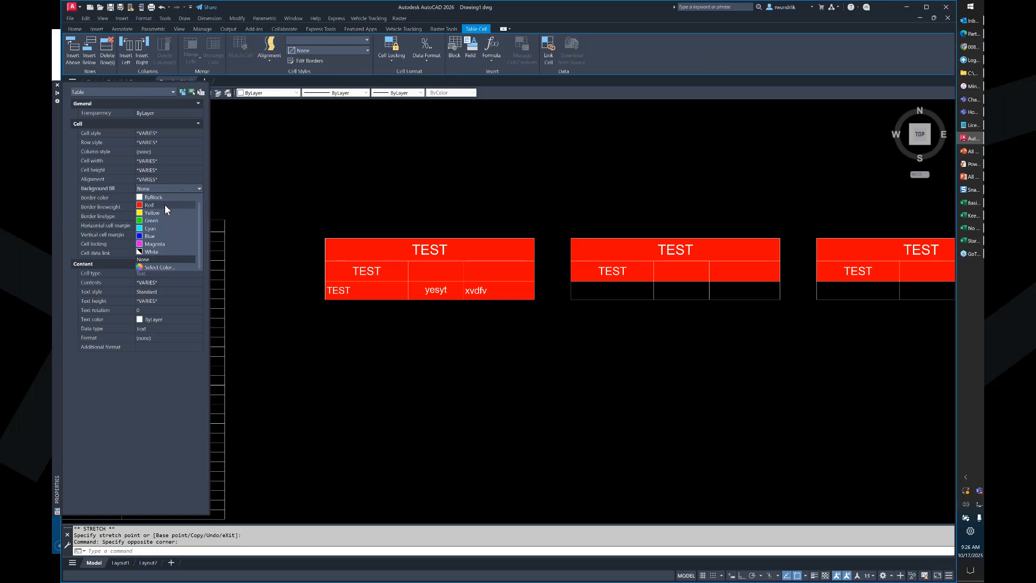
# Set the first table section's selected cells to a Red background fill and its title cell to Yellow.
pyautogui.click(165, 206)
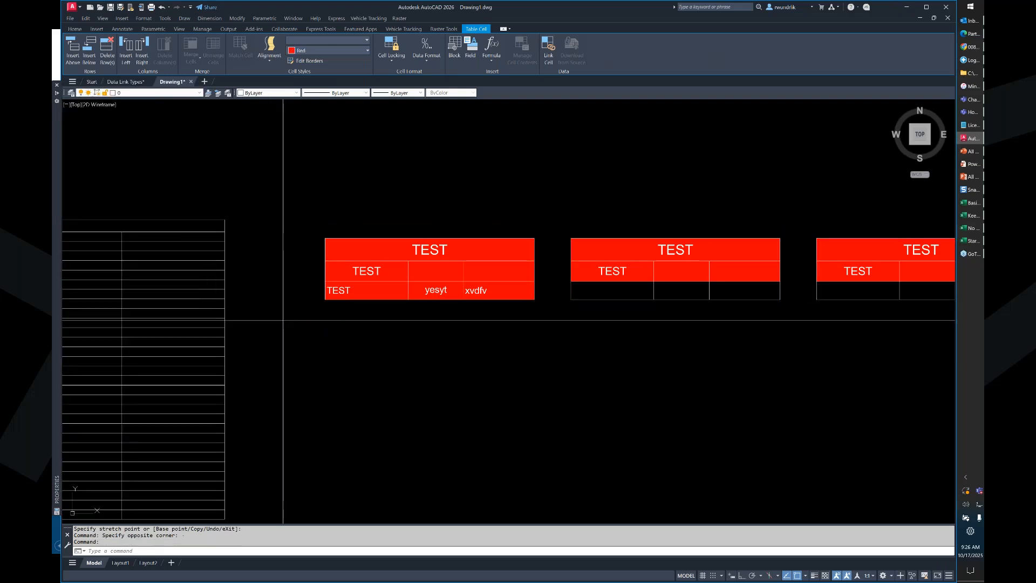
pyautogui.click(284, 320)
pyautogui.click(360, 258)
pyautogui.click(355, 254)
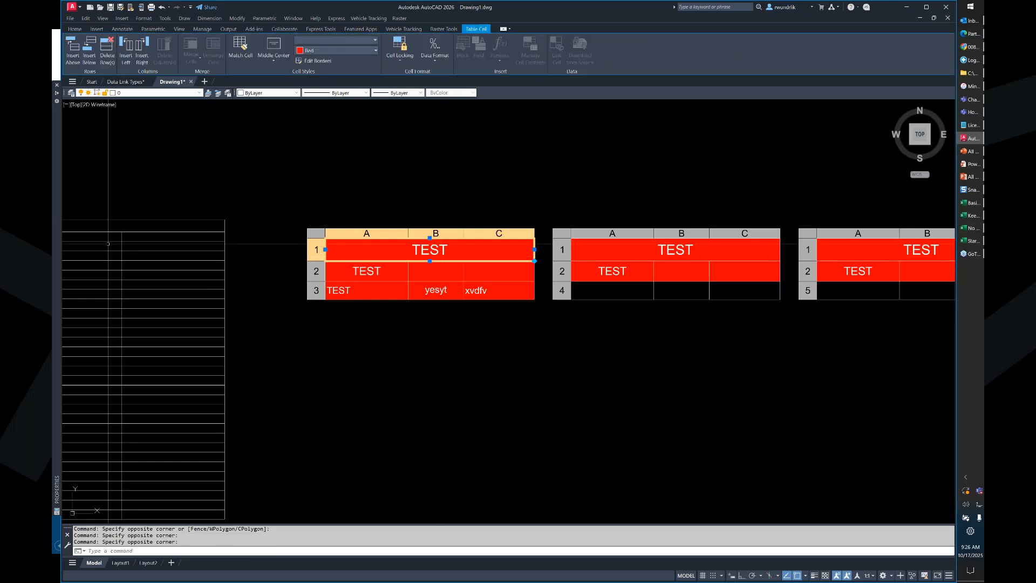
pyautogui.moveTo(57, 246)
pyautogui.click(168, 188)
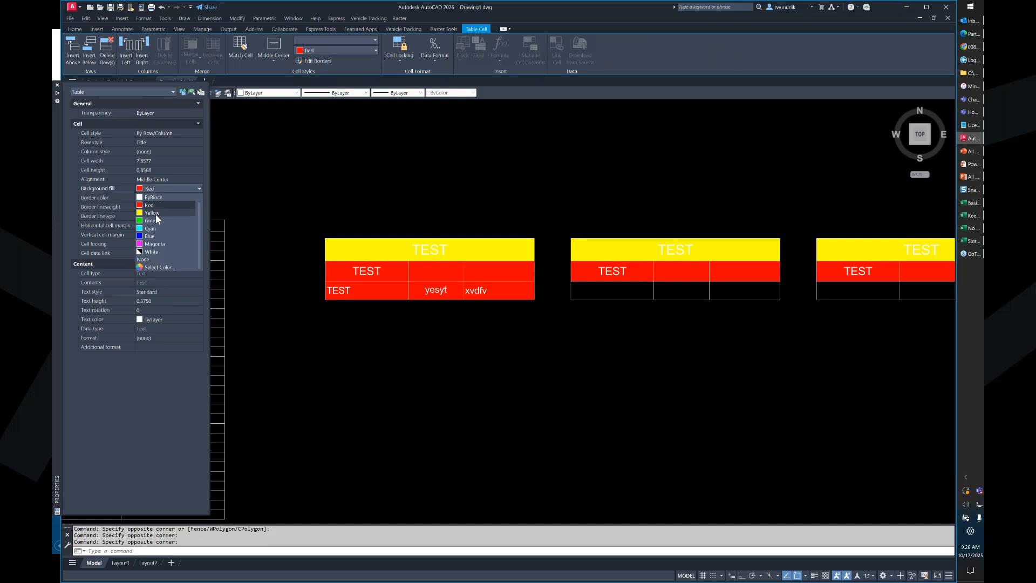
pyautogui.click(155, 214)
pyautogui.click(303, 371)
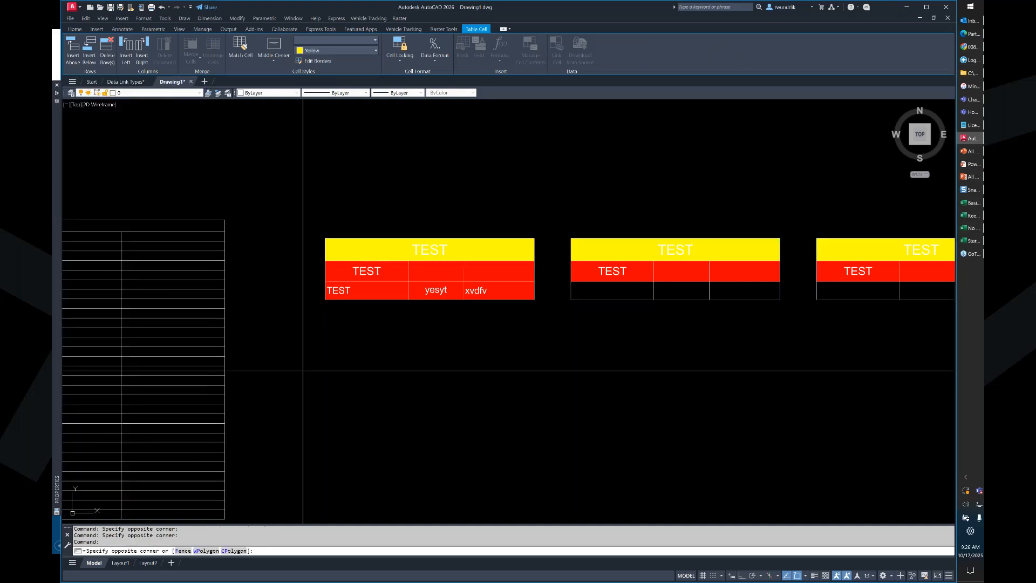
pyautogui.click(319, 298)
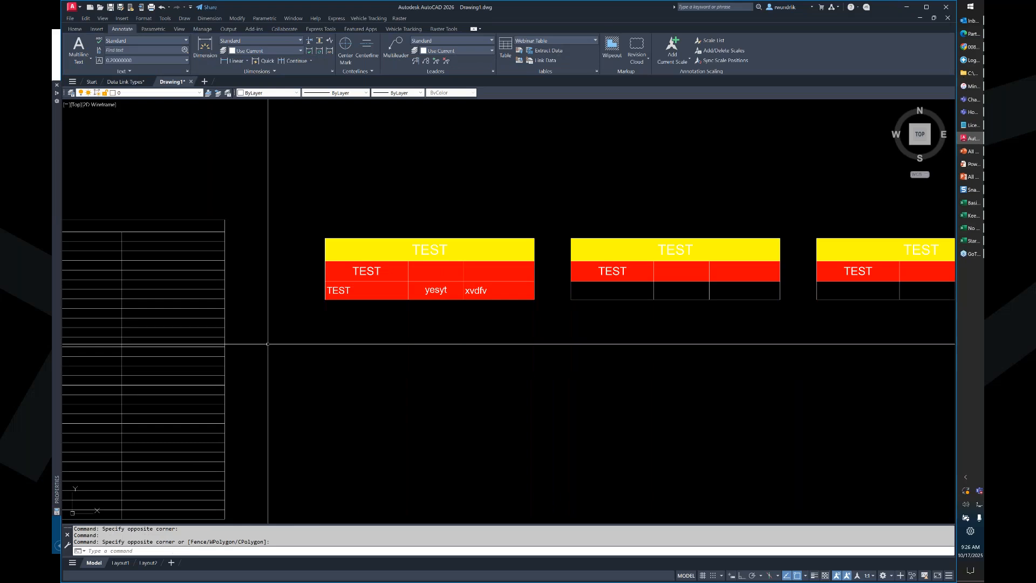
# Select all cells of the first table section, then the header row cells from C2 to A2.
pyautogui.click(360, 249)
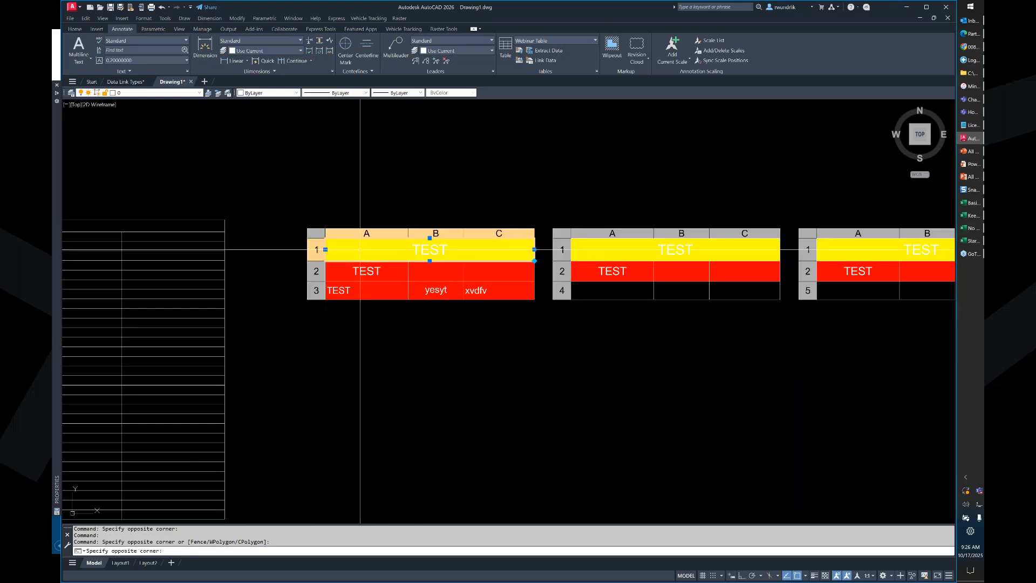
pyautogui.click(316, 234)
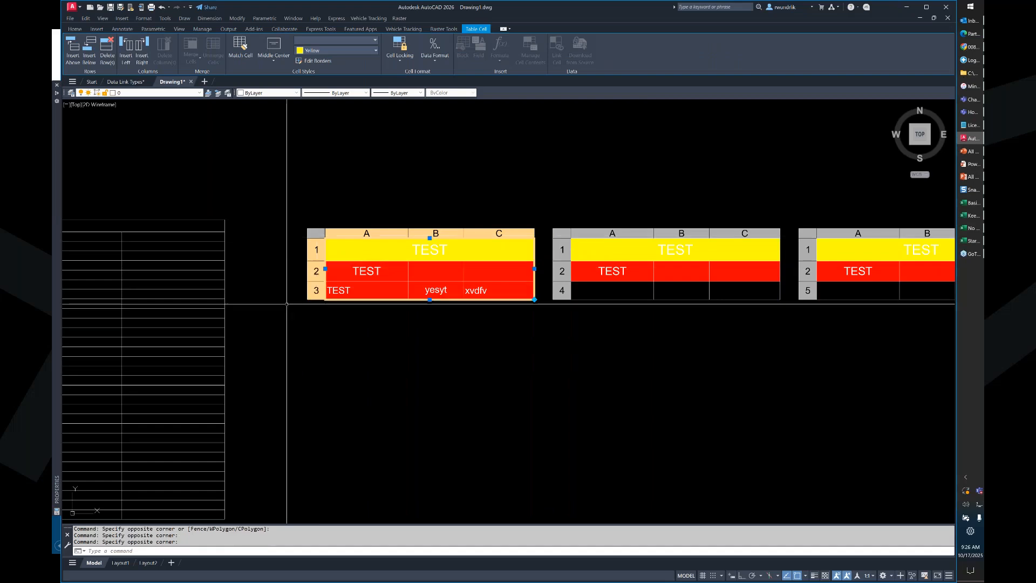
pyautogui.click(343, 272)
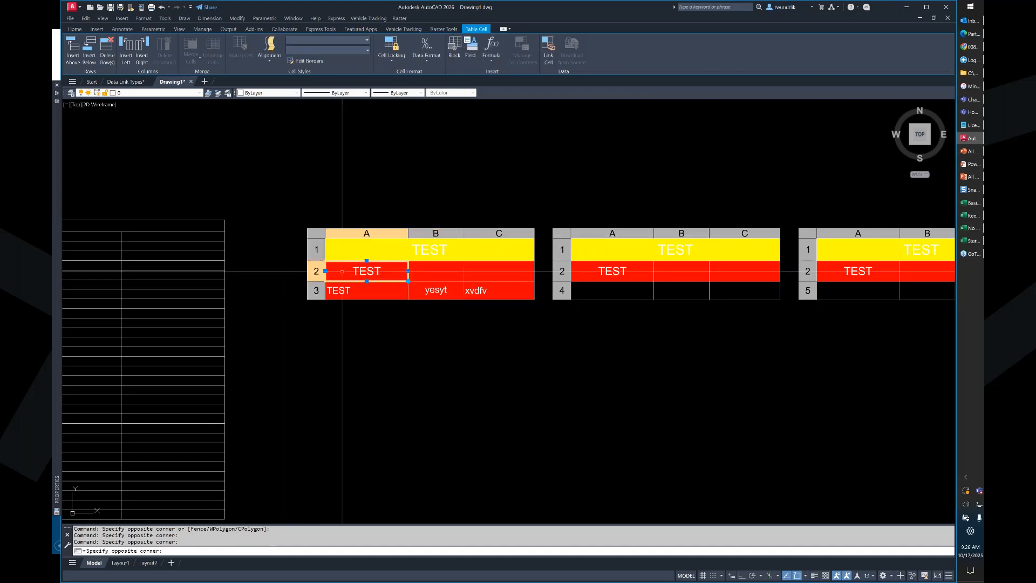
pyautogui.click(475, 271)
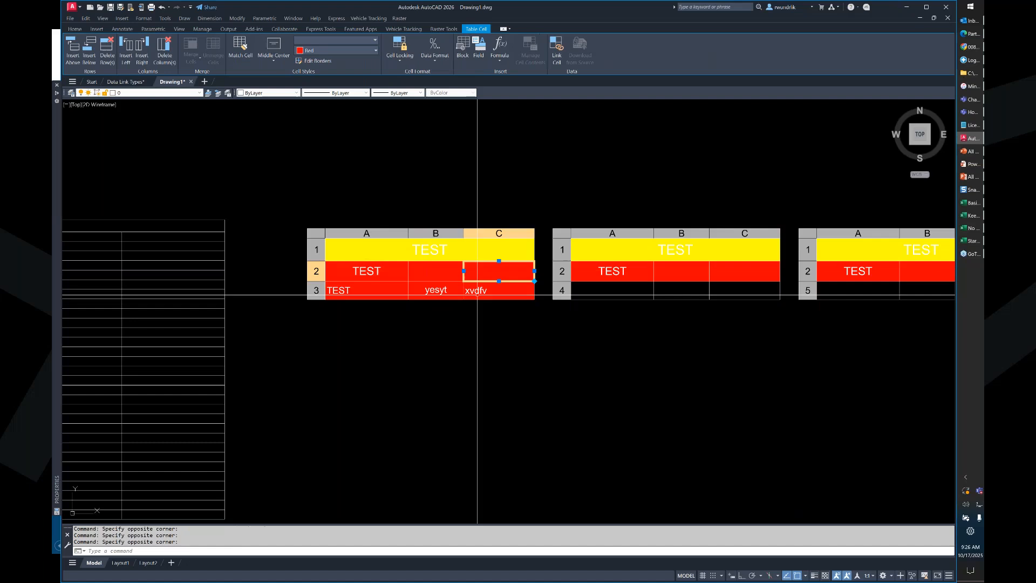
pyautogui.keyDown('shift'); pyautogui.click(378, 272); pyautogui.keyUp('shift')
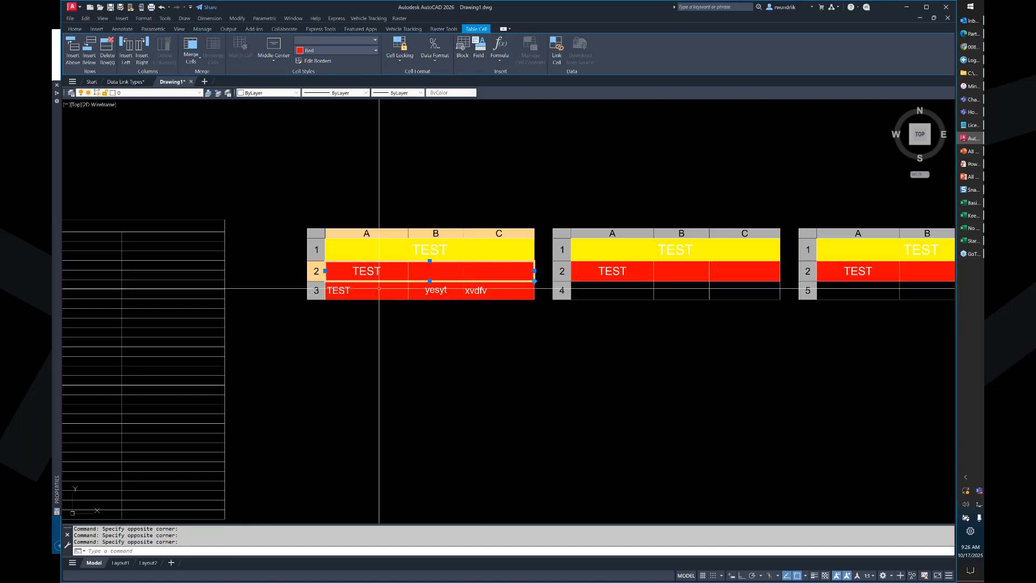
# Set the background fill of cell A3 in the first table section to Green and clear the selection.
pyautogui.click(379, 290)
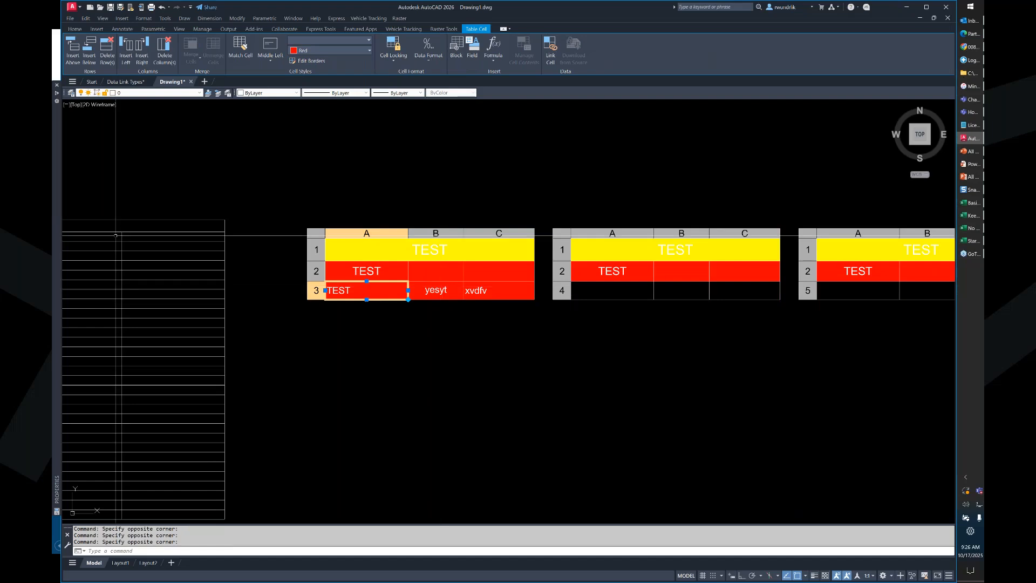
pyautogui.moveTo(60, 233)
pyautogui.click(167, 189)
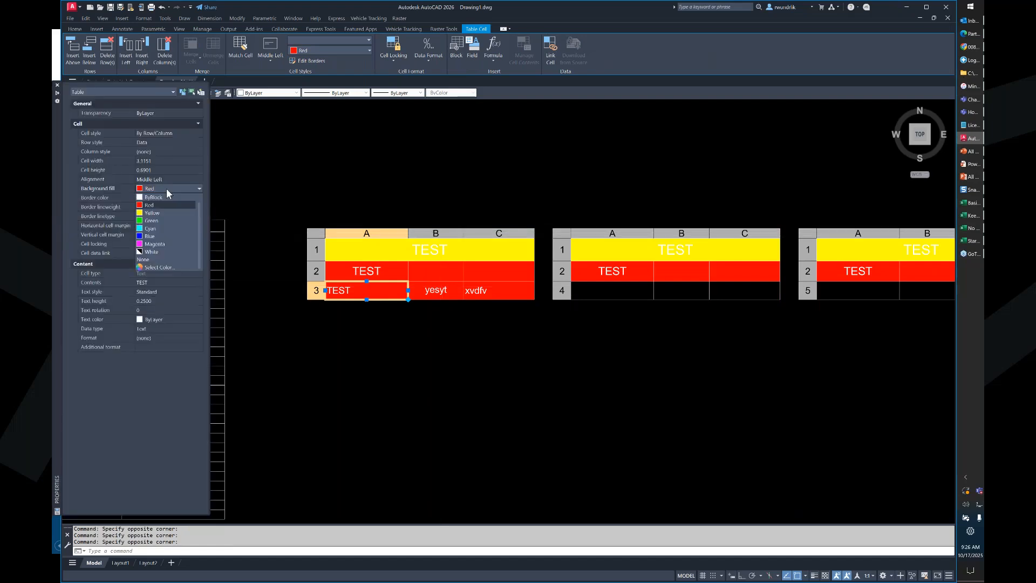
pyautogui.click(169, 221)
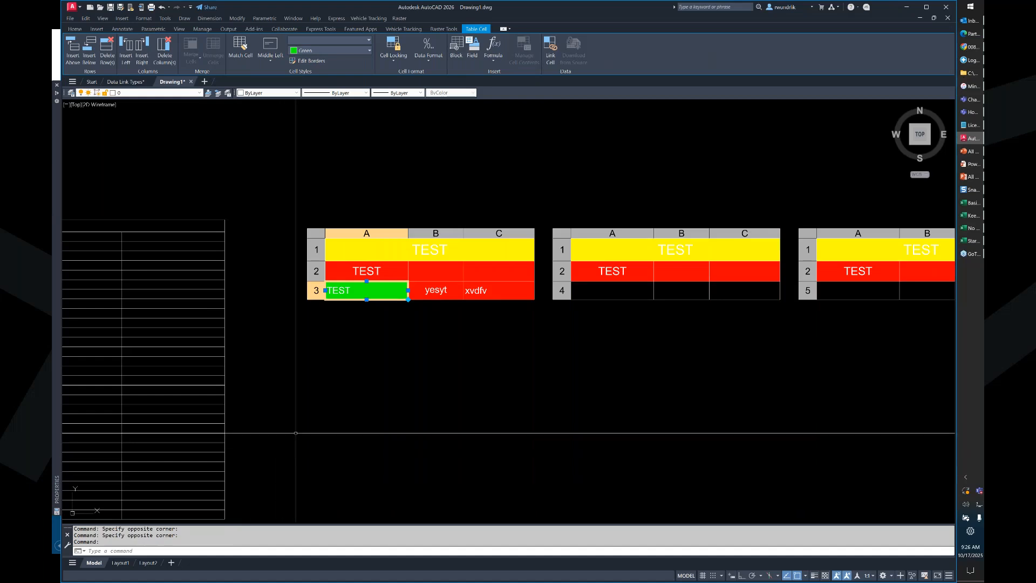
pyautogui.press('Escape')
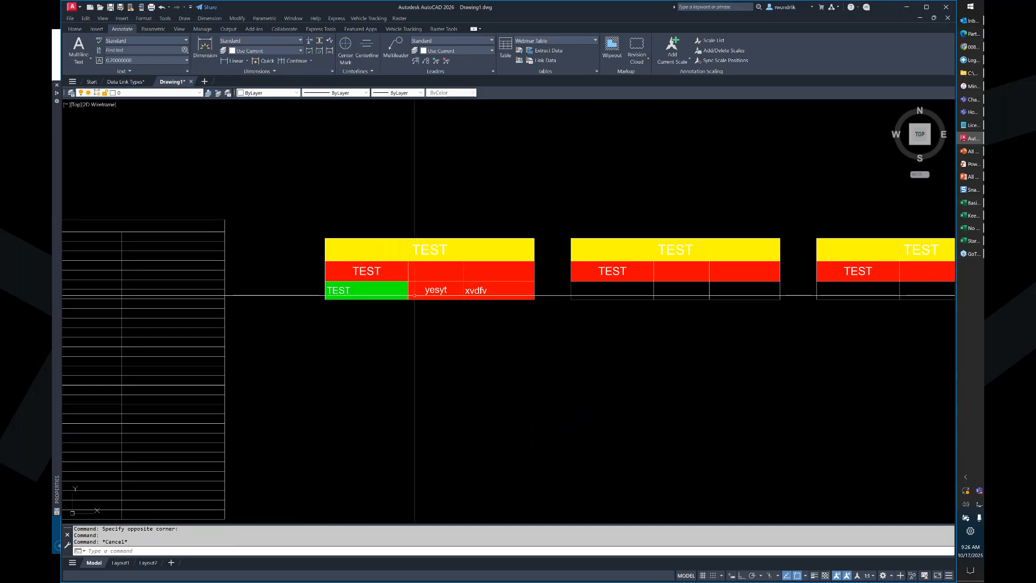
# Enter 1 in cell A2 of the long empty table.
pyautogui.scroll(-4, 523, 324)
pyautogui.scroll(4, 374, 280)
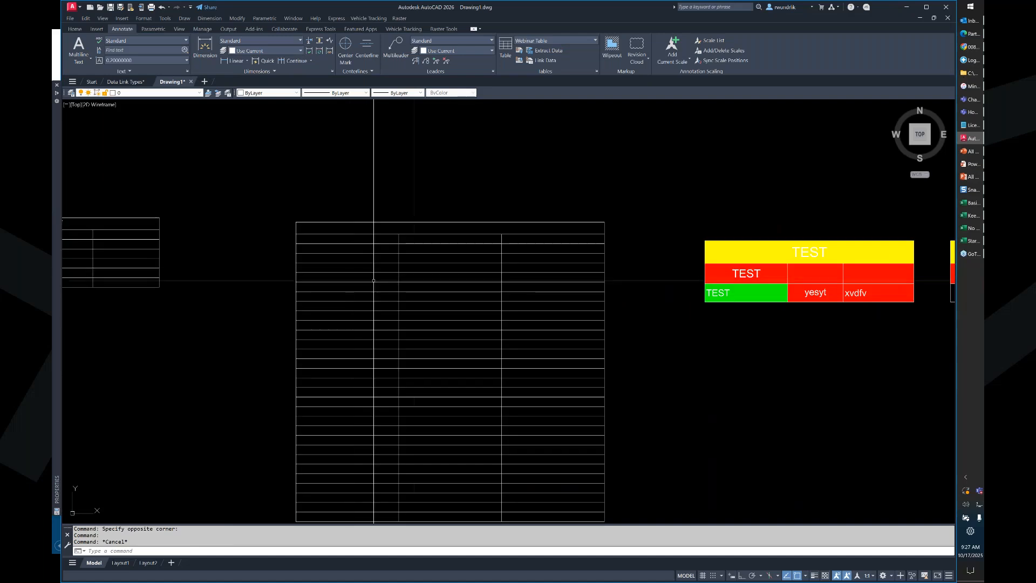
pyautogui.click(348, 239)
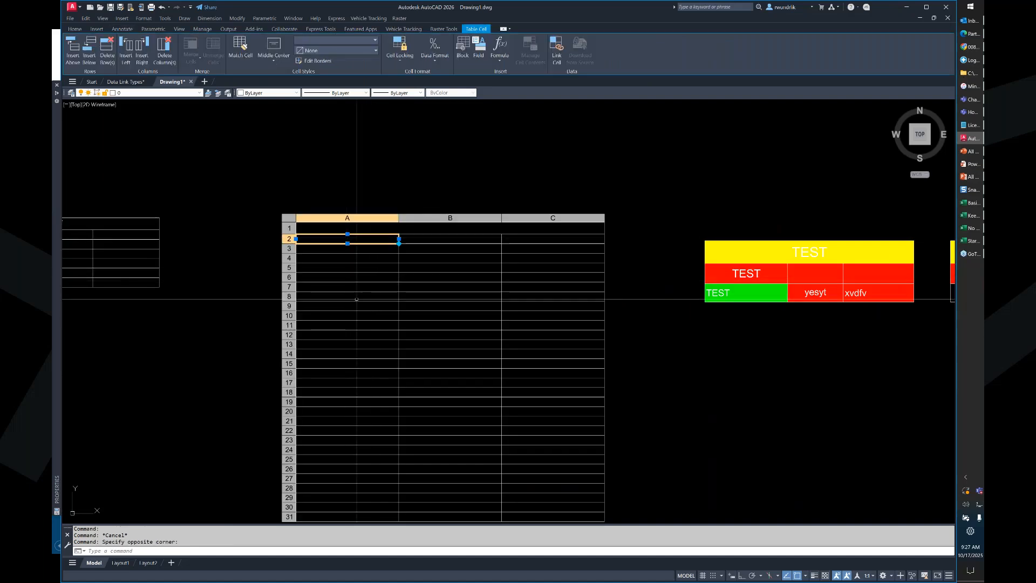
pyautogui.write('1')
pyautogui.press('Return')
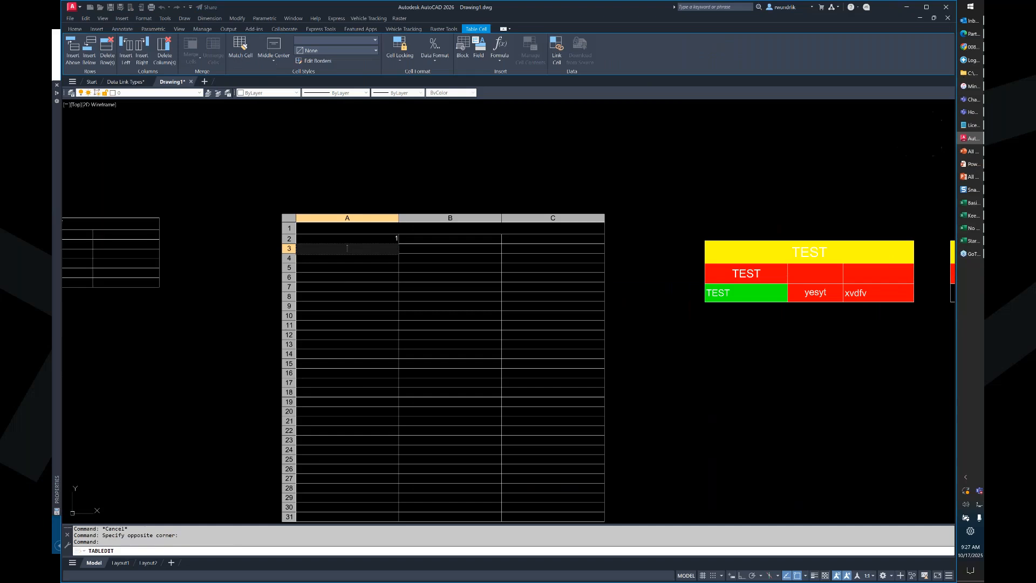
# Copy the value of cell A2 into cells A3 through A28 of the long table.
pyautogui.click(367, 242)
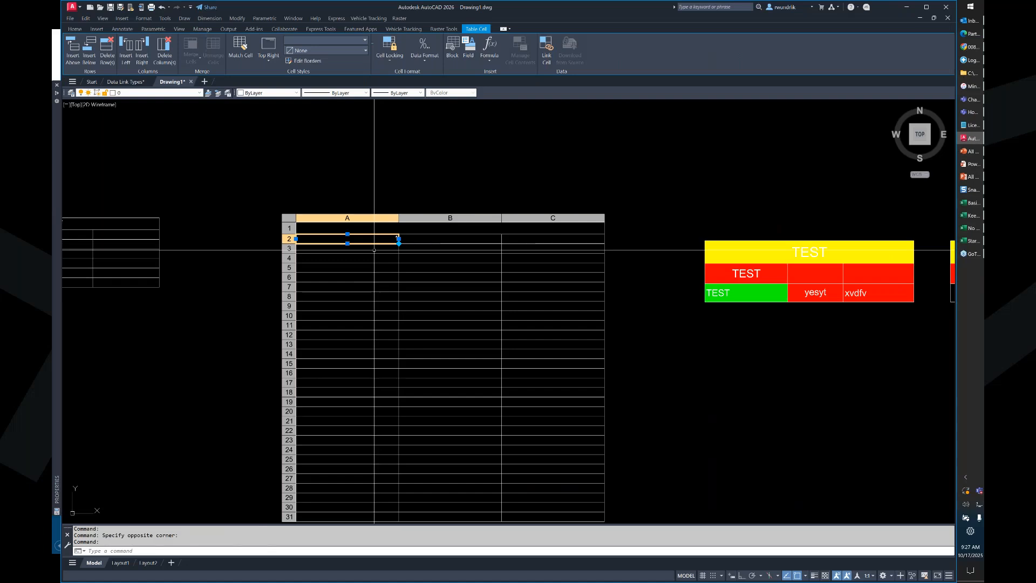
pyautogui.moveTo(374, 250); pyautogui.dragTo(384, 489)
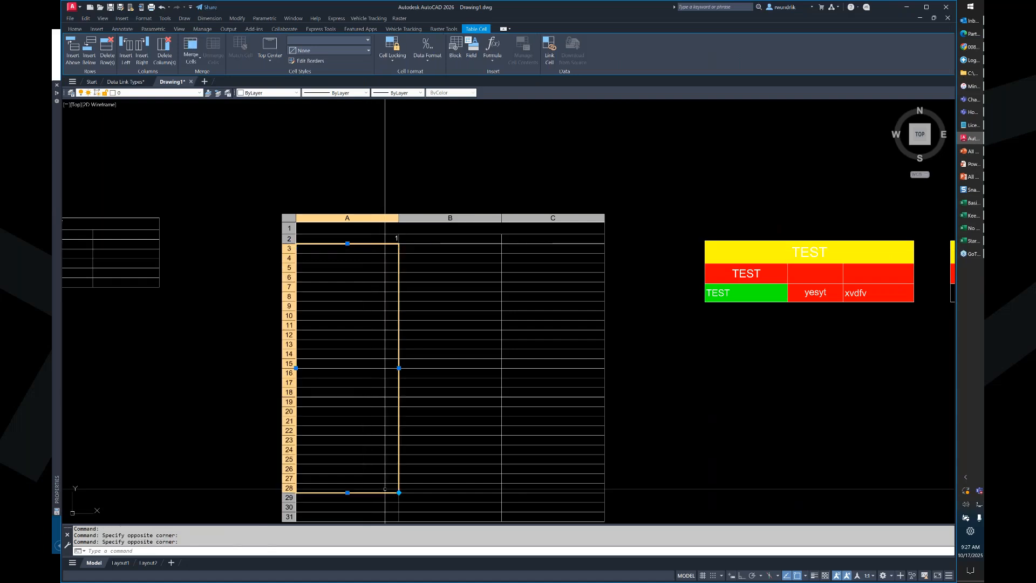
pyautogui.hotkey('ctrl', 'v')
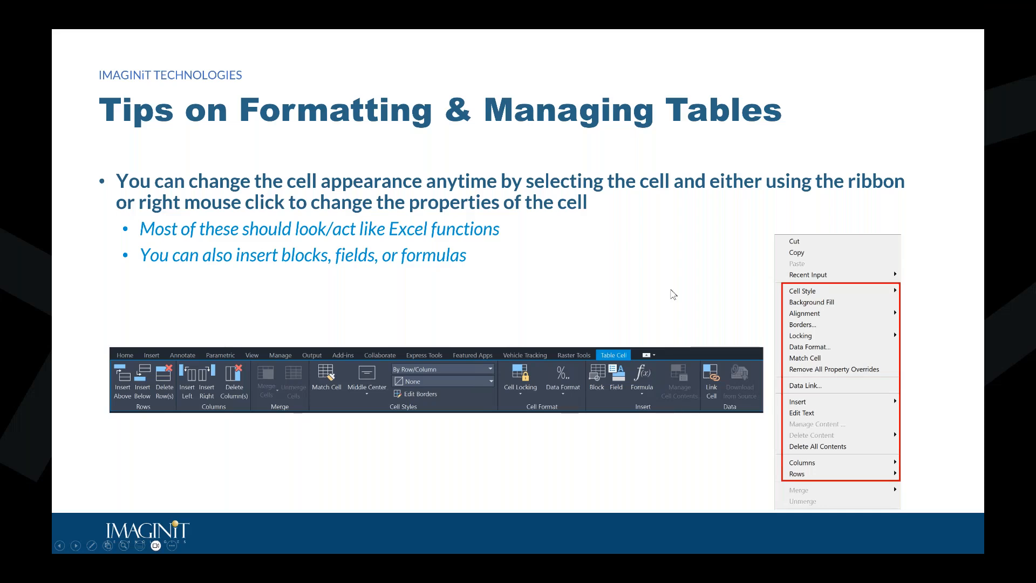
pyautogui.click(671, 290)
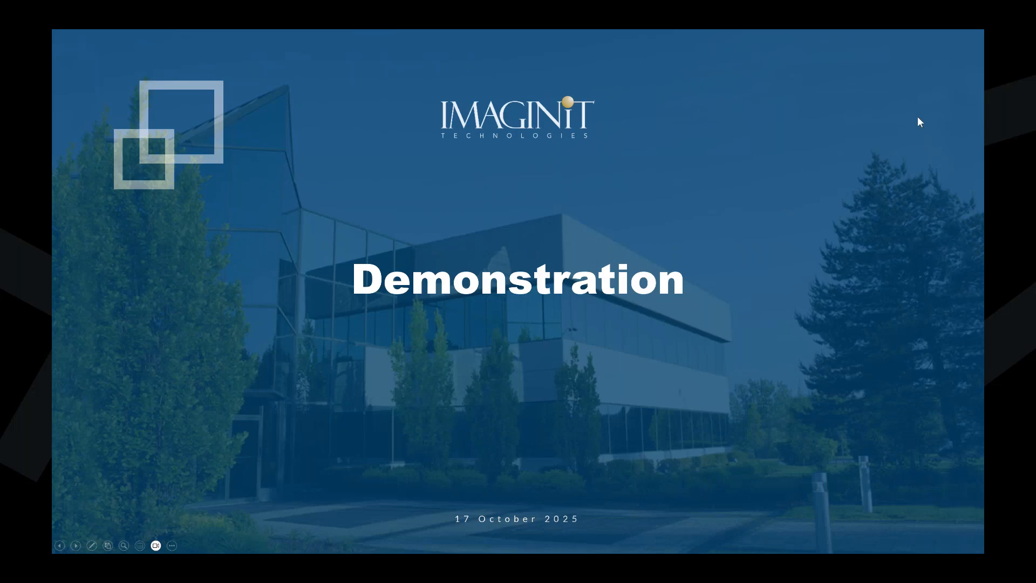
pyautogui.hotkey('alt', 'Tab')
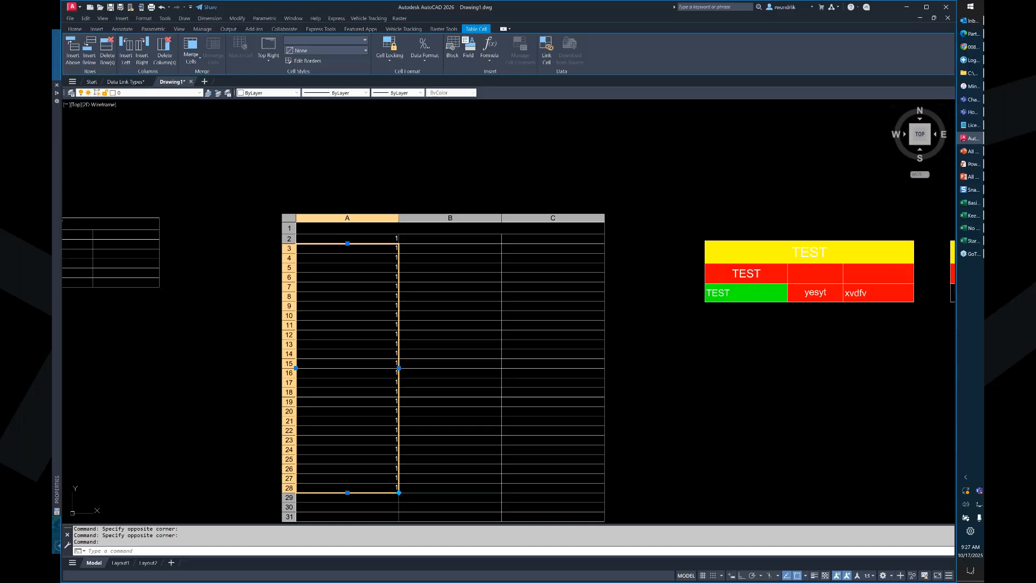
# Insert a Sum formula in cell A3 of the long table, using the range A2:A2.
pyautogui.click(410, 262)
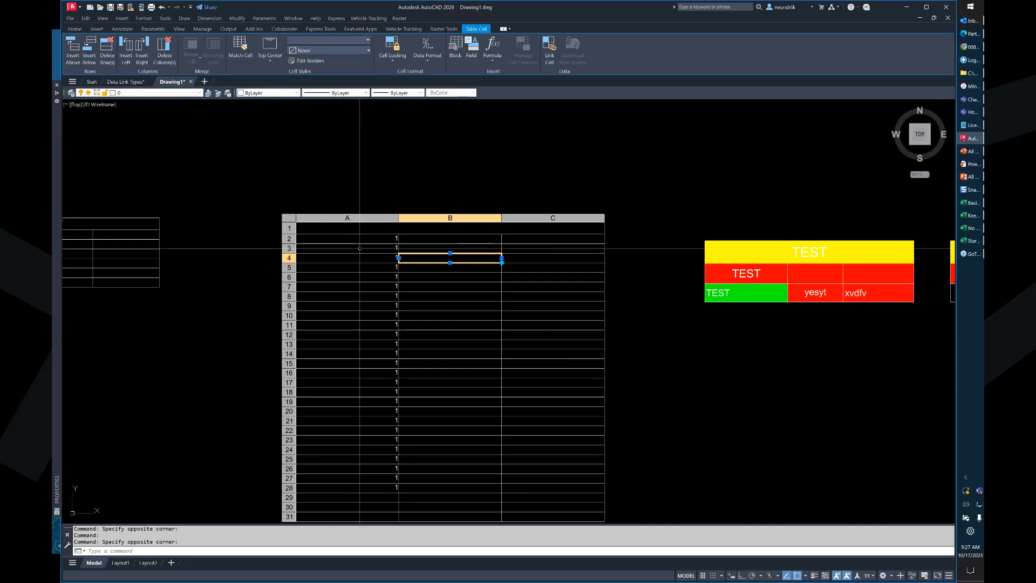
pyautogui.click(396, 248)
pyautogui.click(489, 50)
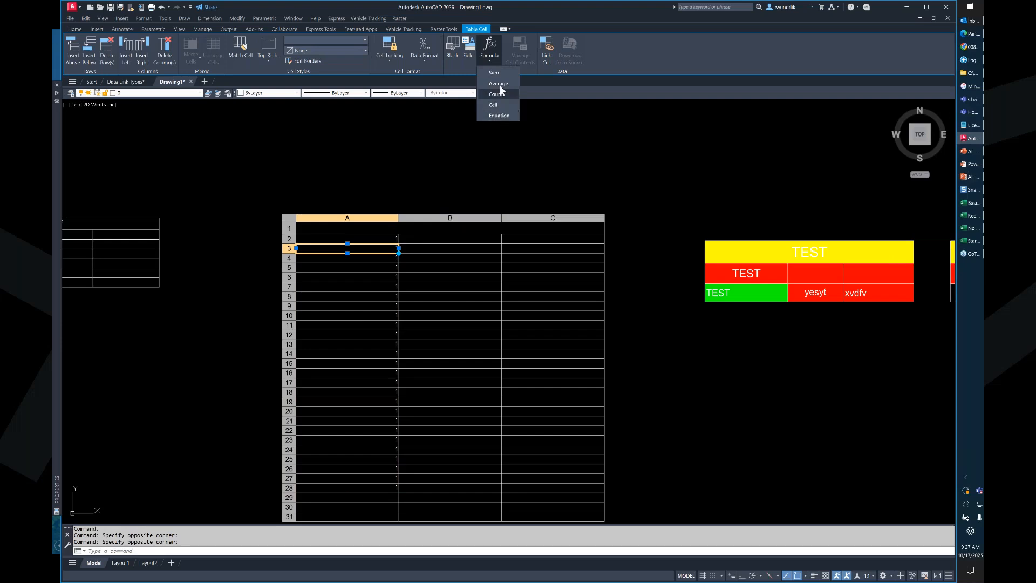
pyautogui.click(495, 73)
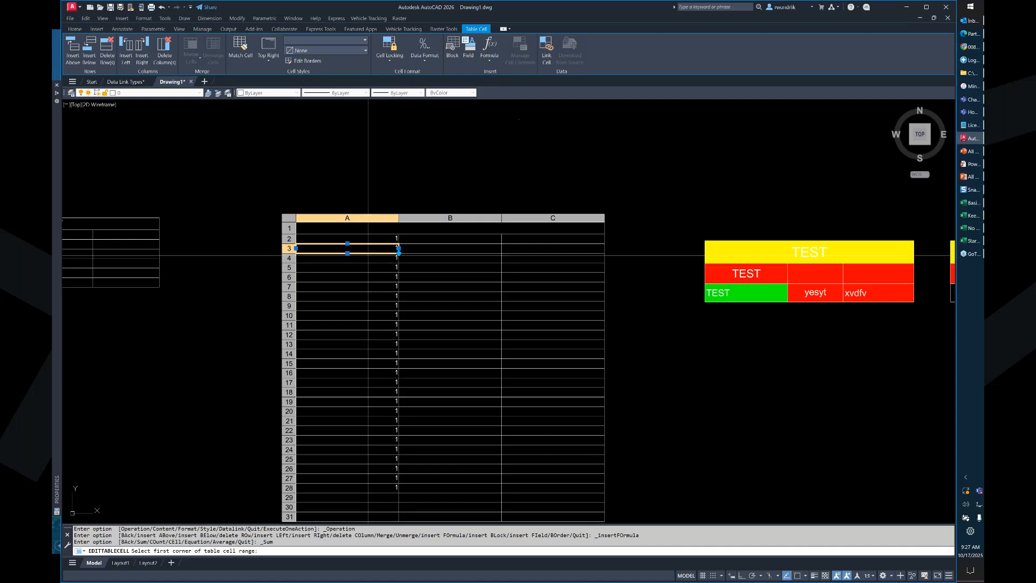
pyautogui.click(369, 239)
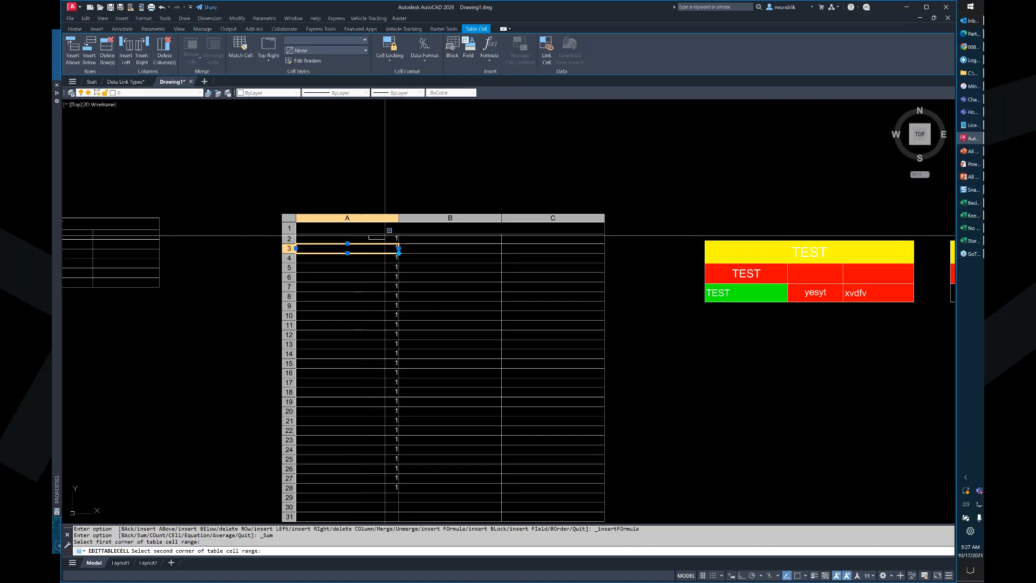
pyautogui.click(385, 236)
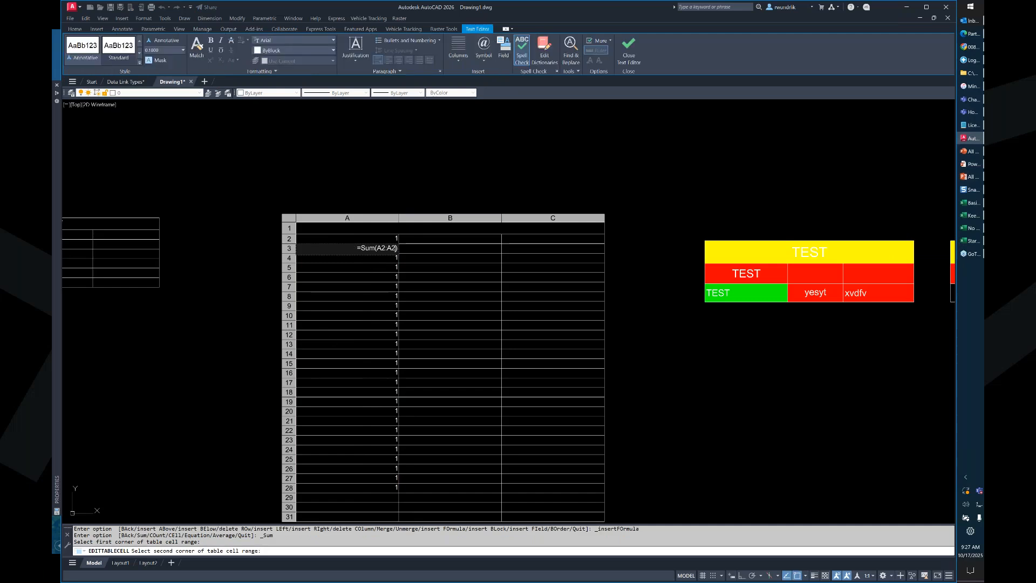
# Try to edit the Sum formula in cell A3, replacing its A2:A2 range with an expression that adds 1.
pyautogui.moveTo(377, 248); pyautogui.dragTo(388, 248)
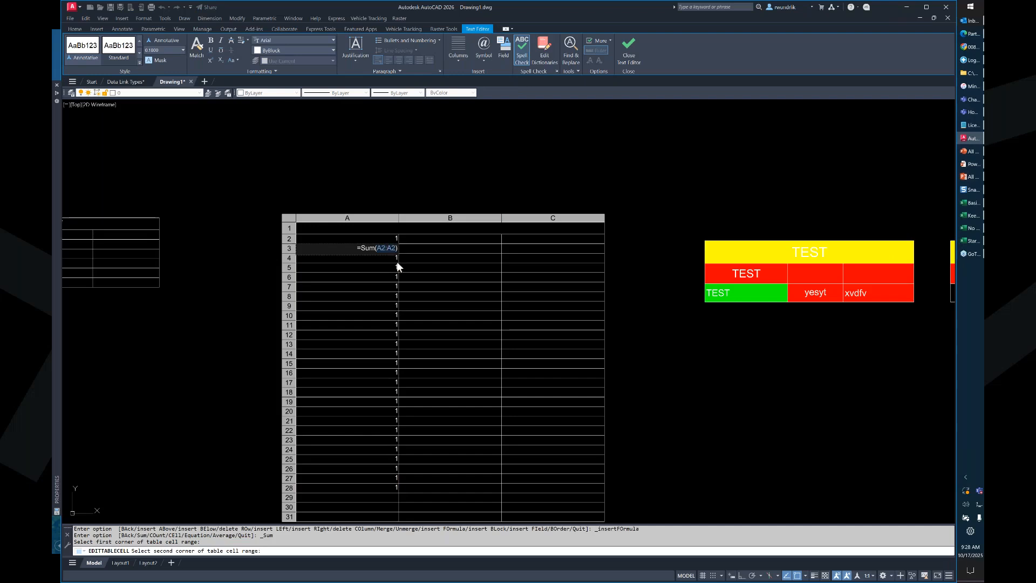
pyautogui.press('BackSpace')
pyautogui.write('+1')
pyautogui.press('Return')
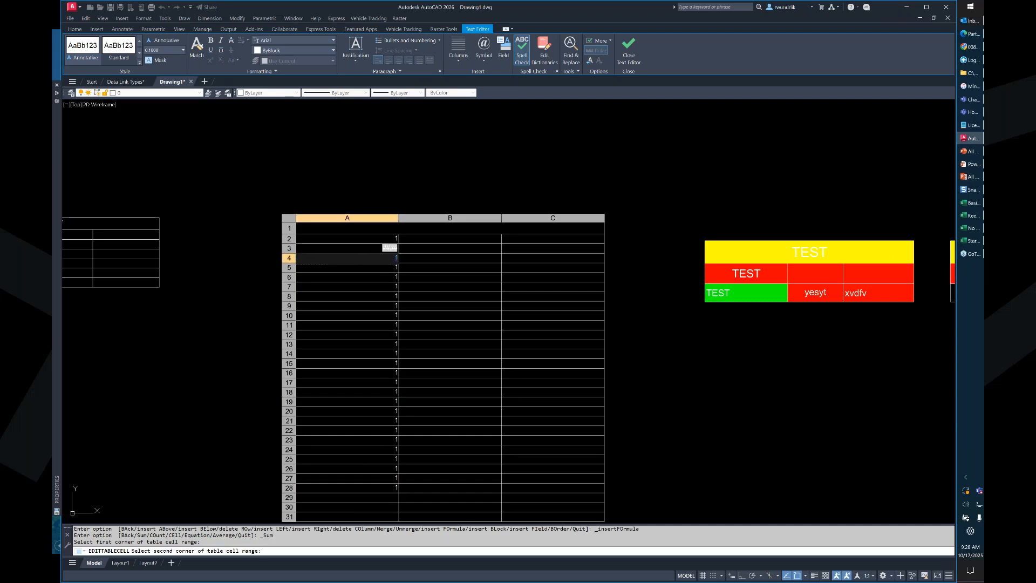
# Rewrite the formula in cell A3 as a Sum expression with +1 and leave the table editor.
pyautogui.click(389, 248)
pyautogui.click(389, 246)
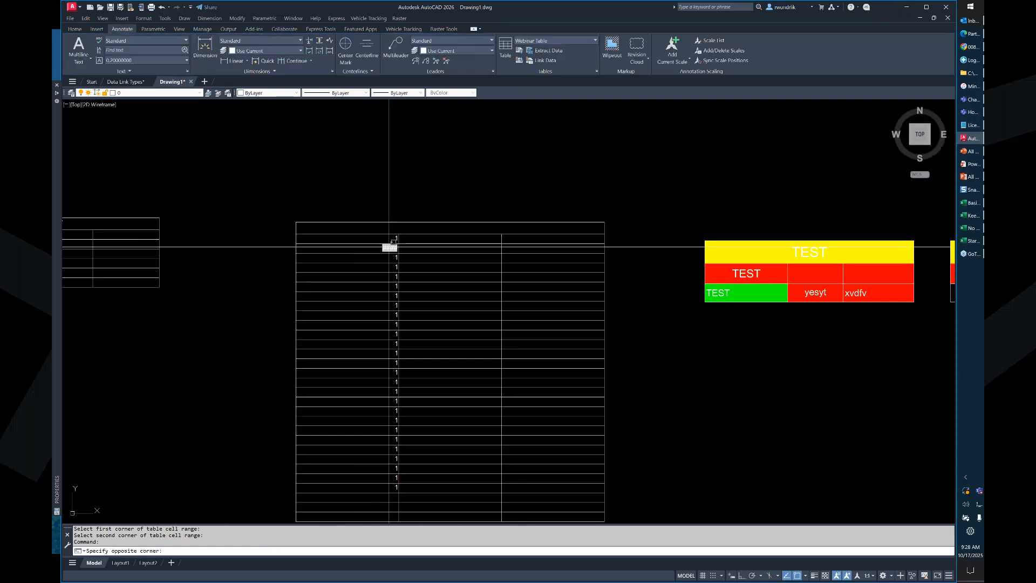
pyautogui.doubleClick(389, 247)
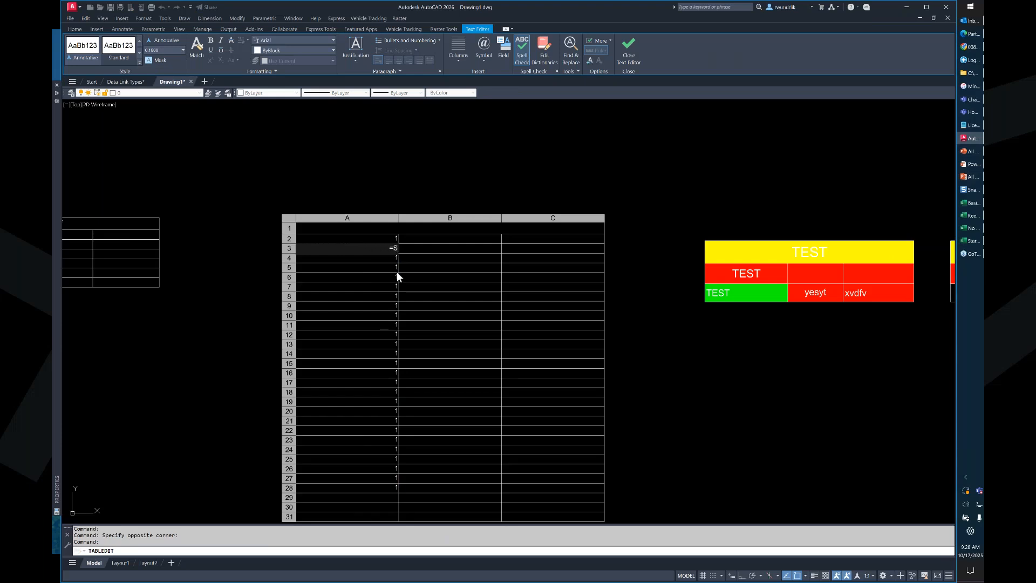
pyautogui.write('+1')
pyautogui.press('Return')
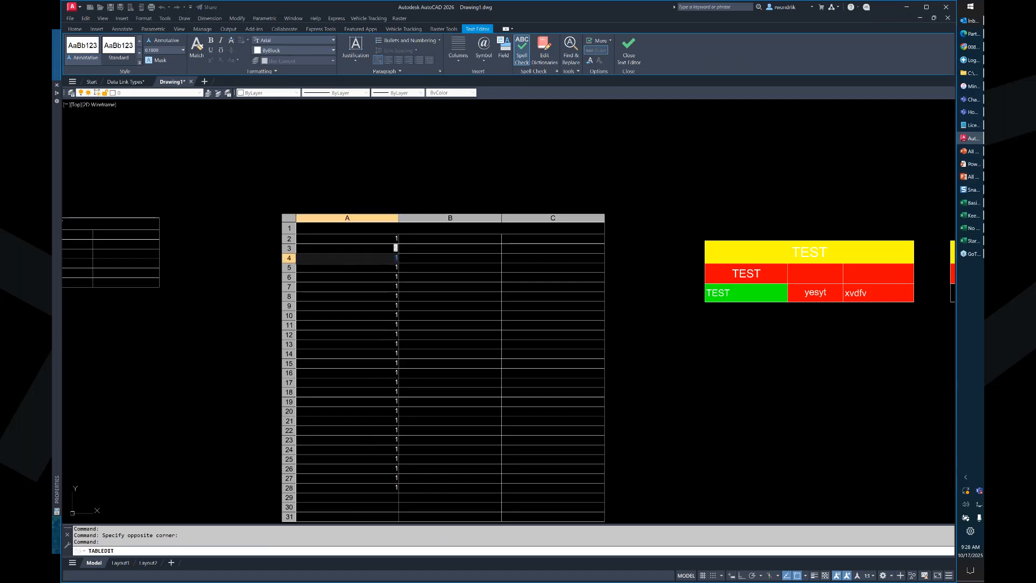
pyautogui.scroll(8, 380, 248)
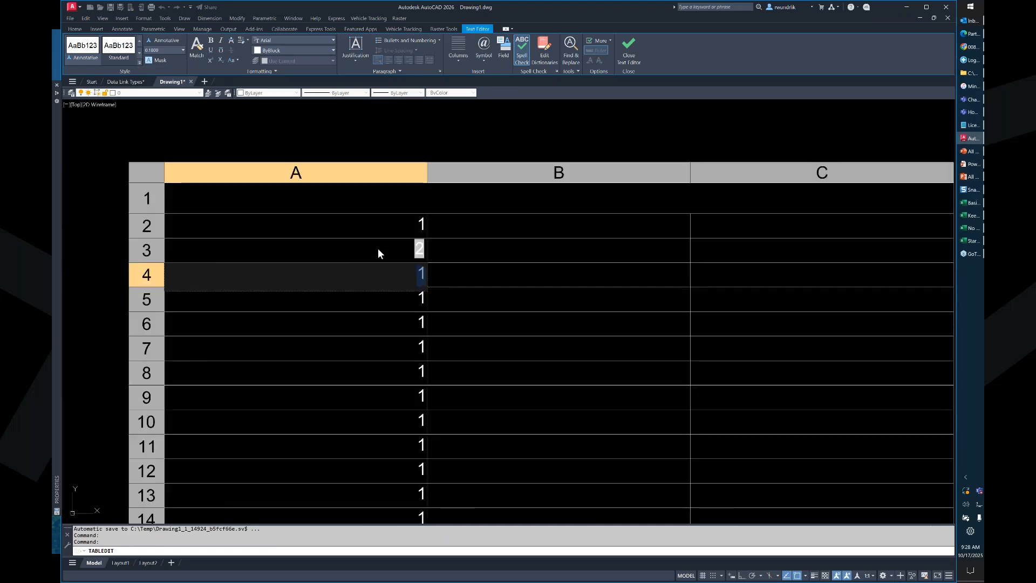
pyautogui.press('Escape')
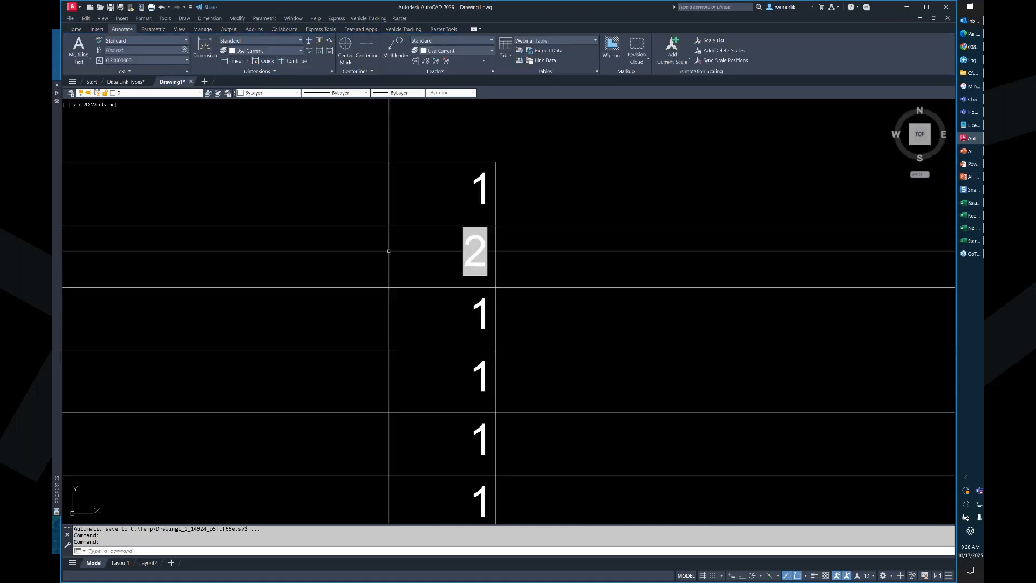
# Copy the formula from cell A3 of the long table into cells A4, A5 and A6, one at a time.
pyautogui.click(388, 251)
pyautogui.scroll(-6, 386, 254)
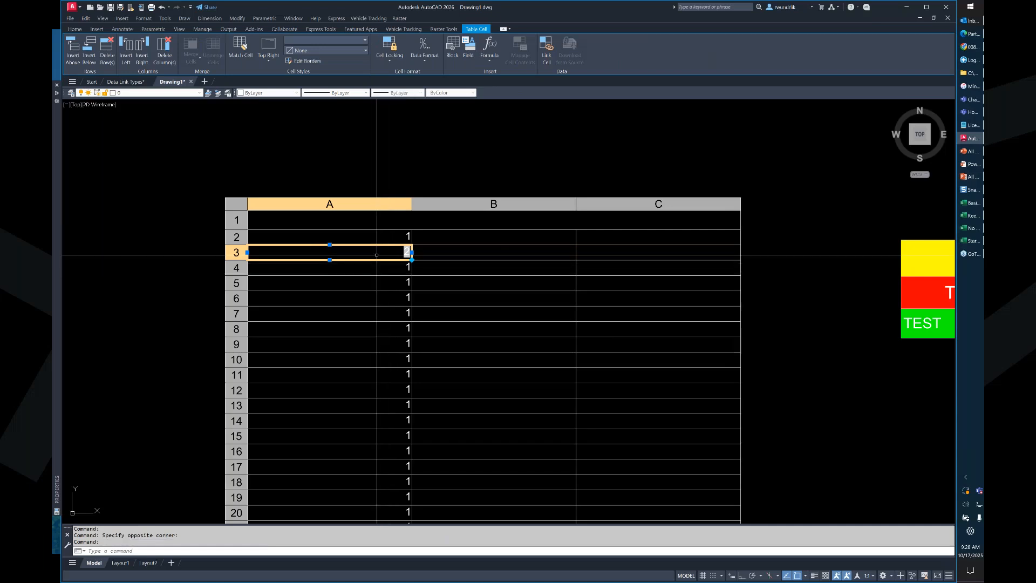
pyautogui.click(374, 268)
pyautogui.write('3')
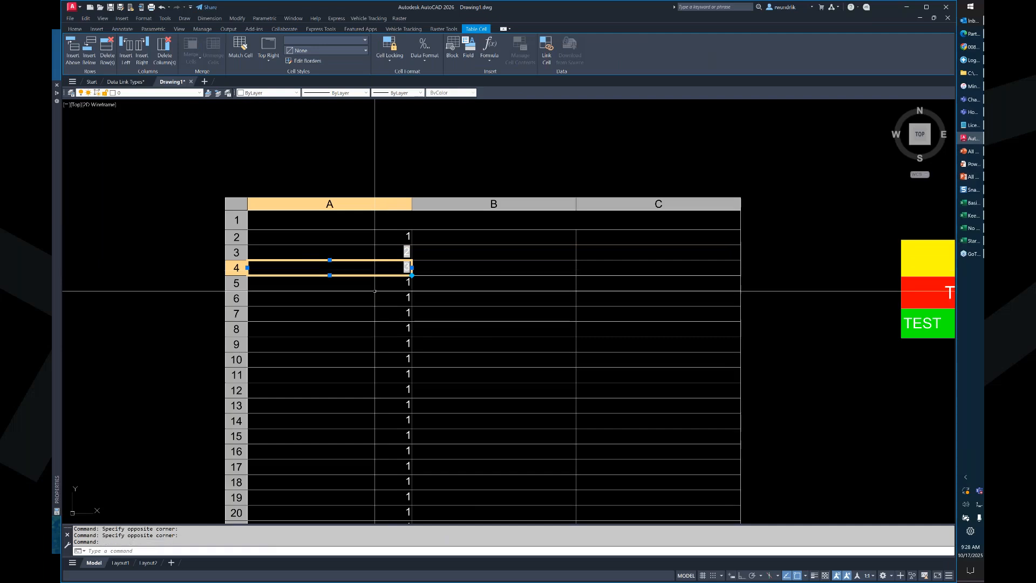
pyautogui.click(375, 282)
pyautogui.hotkey('ctrl', 'v')
pyautogui.click(373, 300)
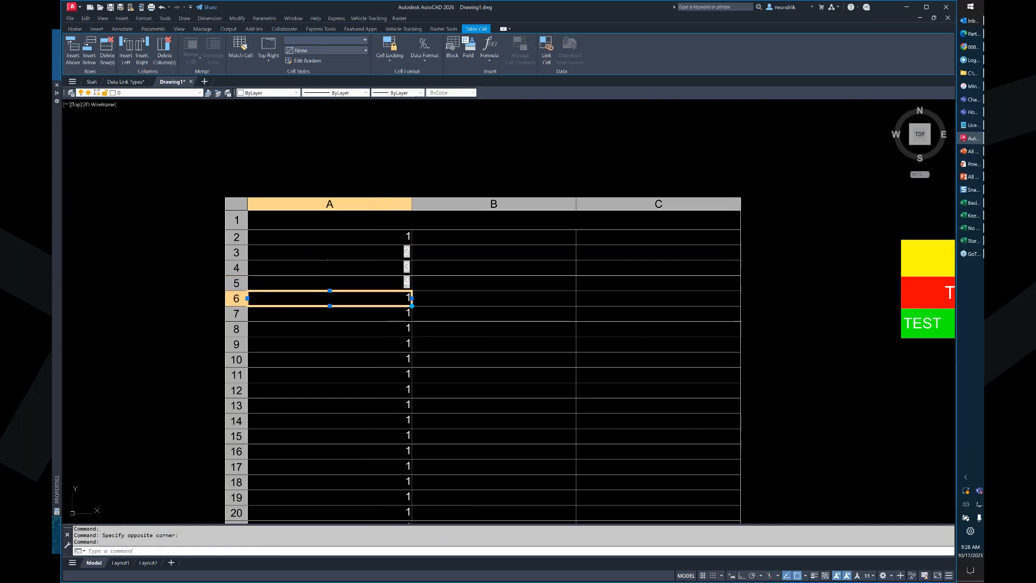
pyautogui.hotkey('ctrl', 'v')
pyautogui.scroll(-2, 373, 301)
# Paste the copied formula into cells A7 through A19 together and clear the cell selection.
pyautogui.click(378, 315)
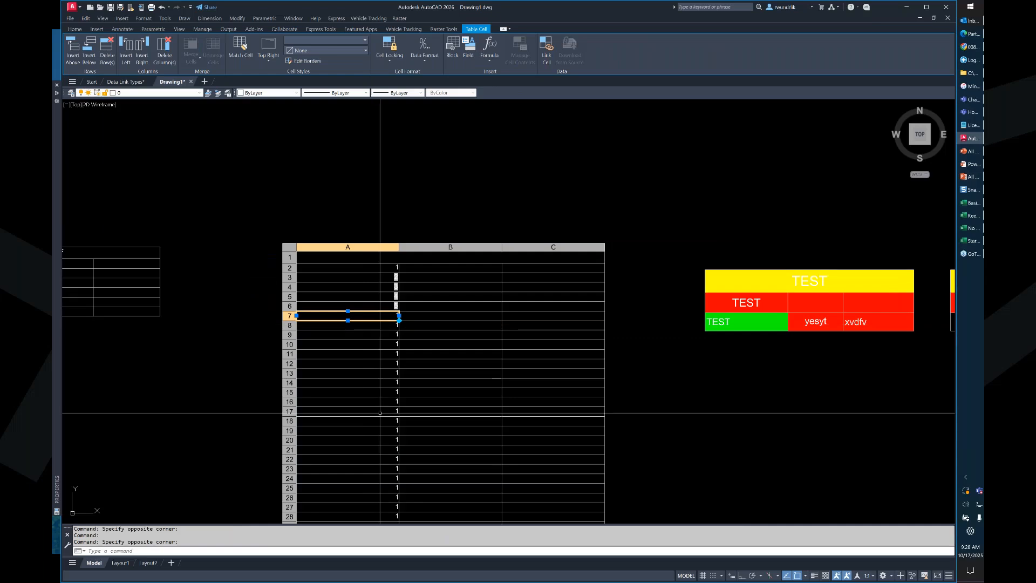
pyautogui.keyDown('shift'); pyautogui.click(384, 427); pyautogui.keyUp('shift')
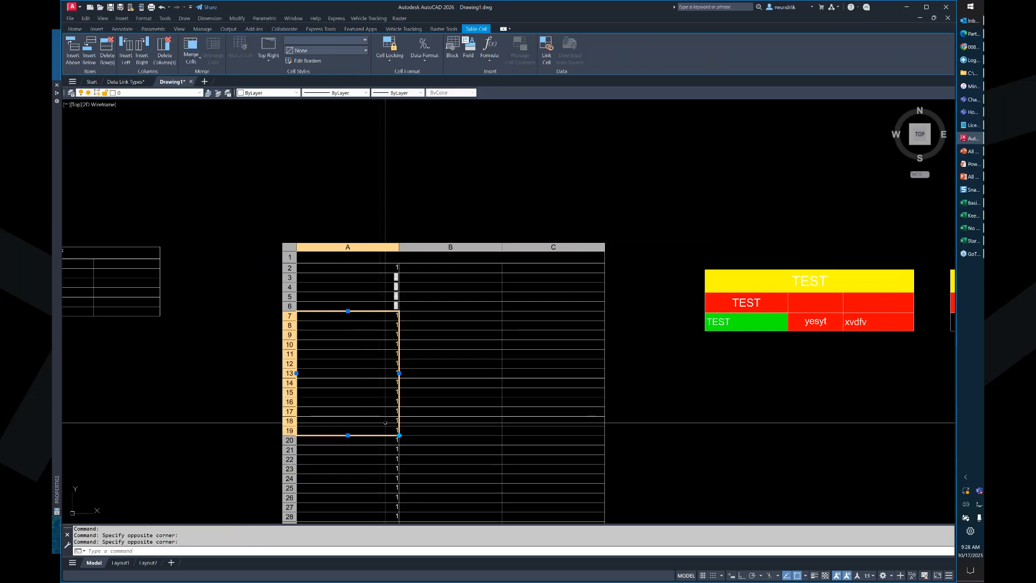
pyautogui.hotkey('ctrl', 'v')
pyautogui.scroll(3, 392, 364)
pyautogui.press('Escape')
pyautogui.press('Escape')
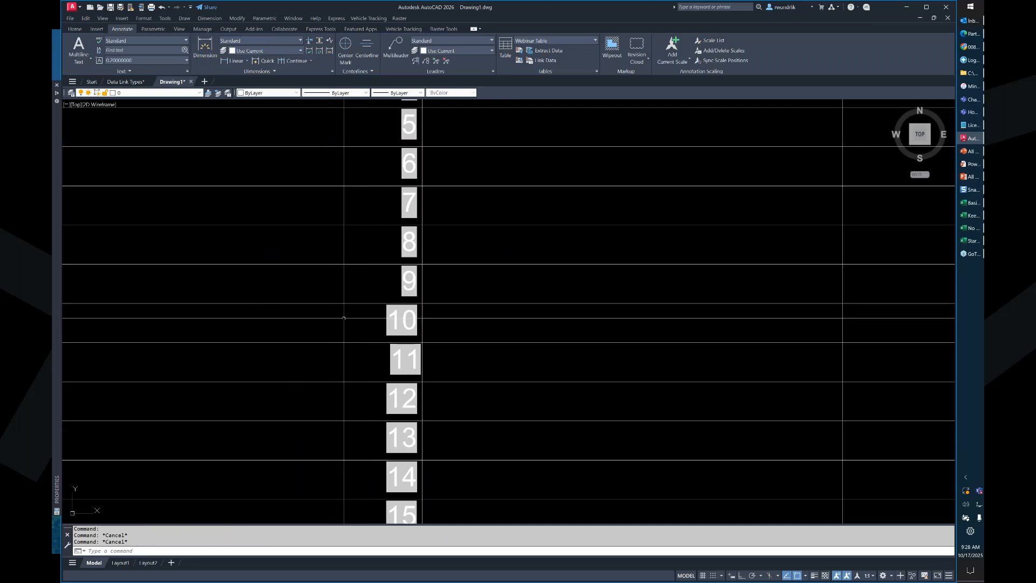
# Delete the content of cell A3 and enter the formula =a2+1 in its place.
pyautogui.scroll(-5, 421, 348)
pyautogui.scroll(6, 412, 281)
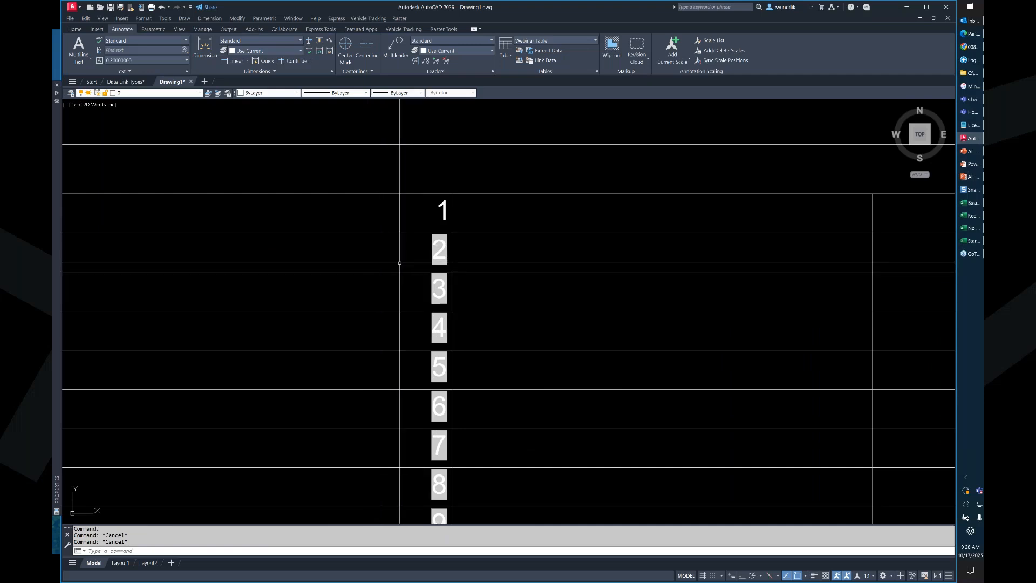
pyautogui.scroll(-1, 376, 260)
pyautogui.scroll(-2, 373, 292)
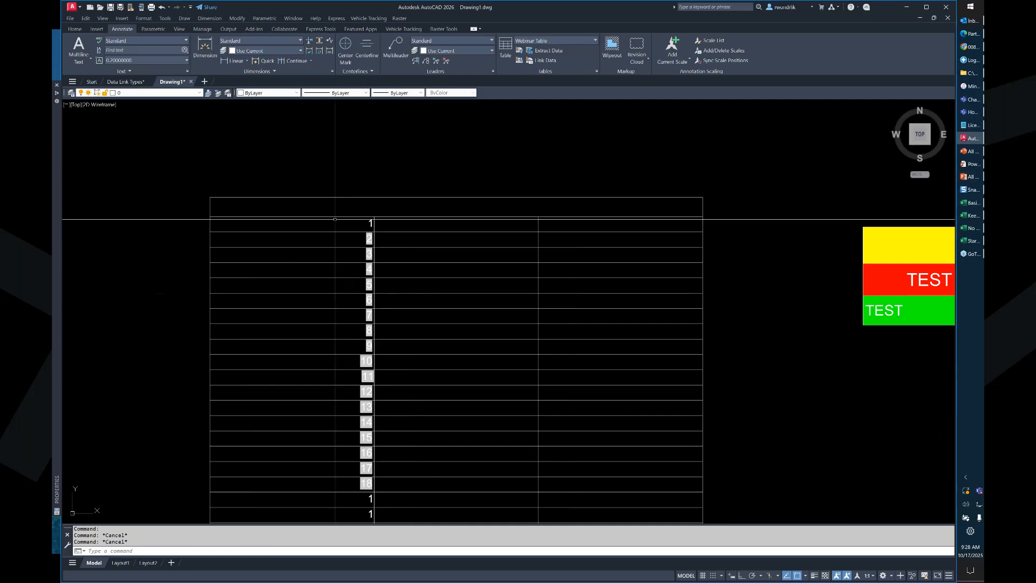
pyautogui.scroll(4, 367, 234)
pyautogui.scroll(4, 360, 232)
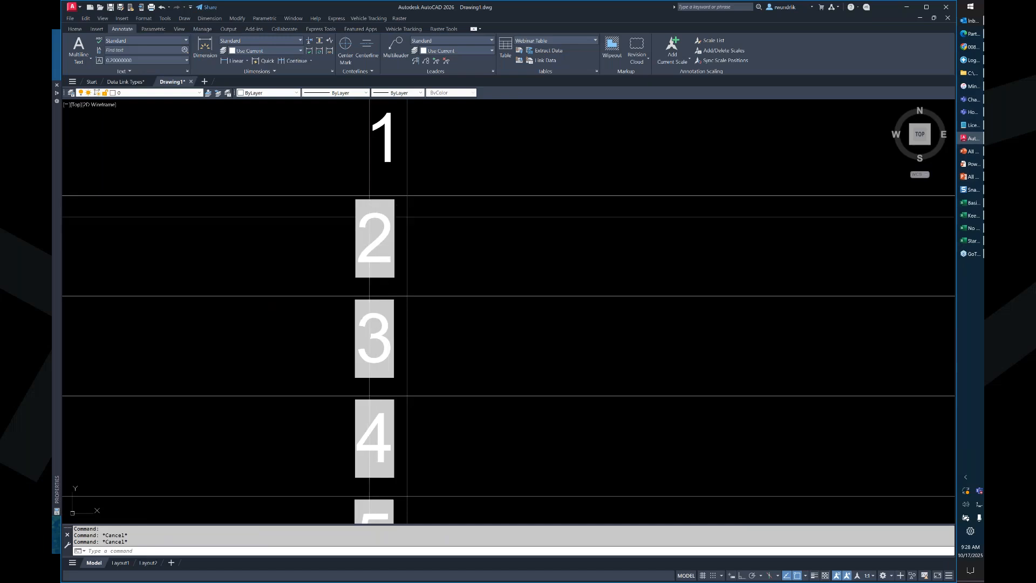
pyautogui.click(372, 229)
pyautogui.press('Delete')
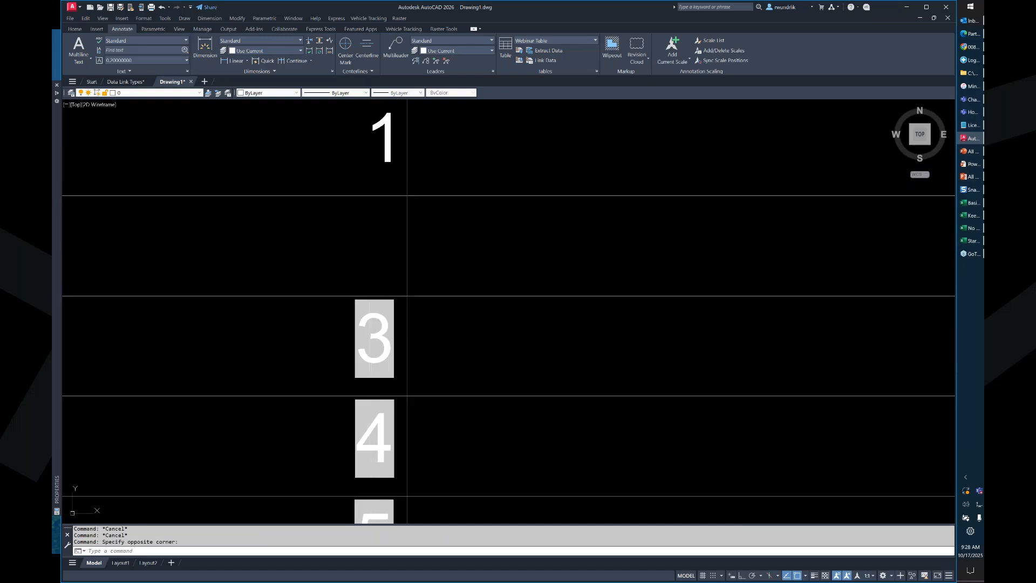
pyautogui.write('=a2+1')
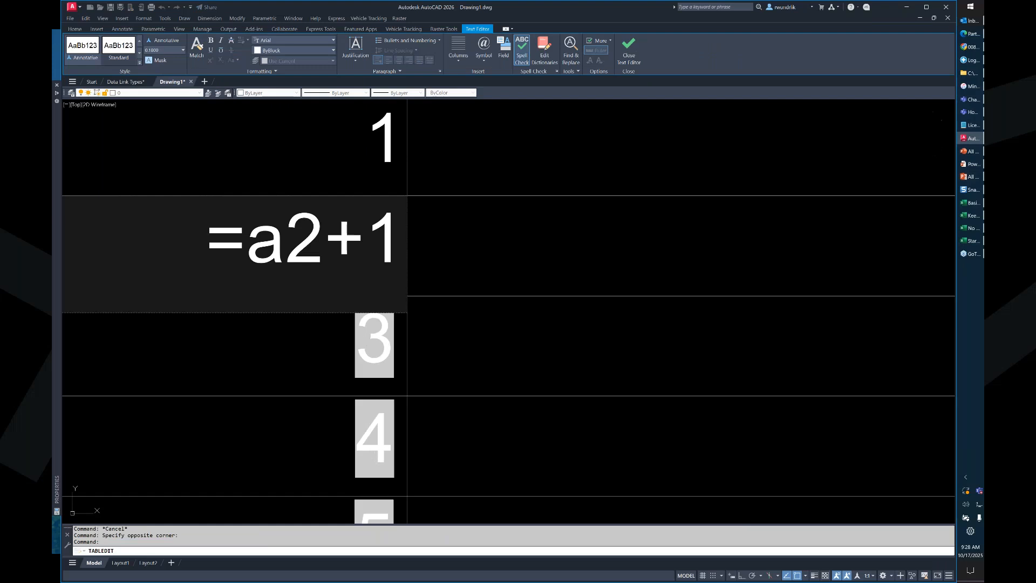
pyautogui.press('Return')
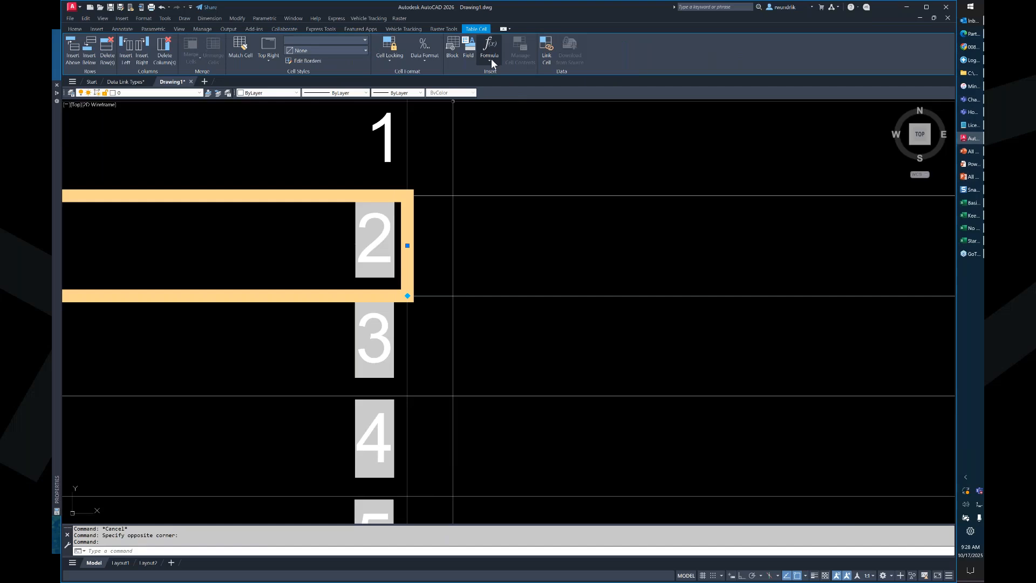
# Look over the formula types available for cell A3 and deselect the cell without inserting one.
pyautogui.click(491, 59)
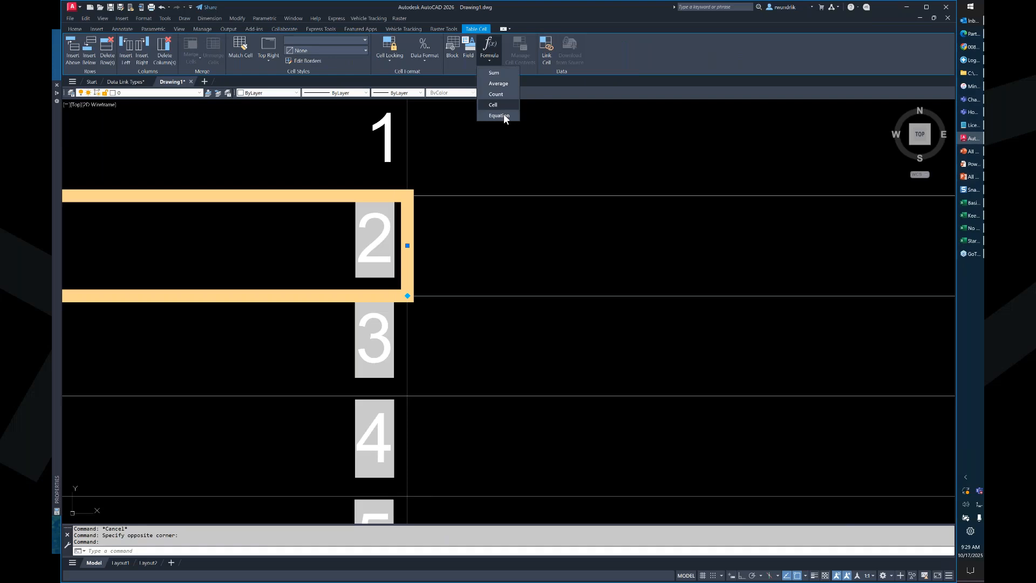
pyautogui.click(502, 146)
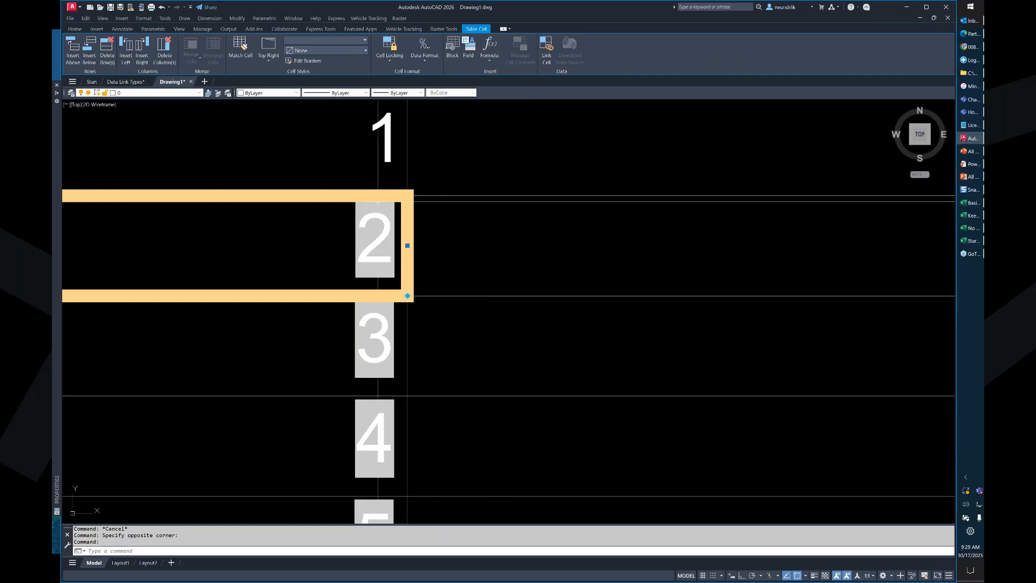
pyautogui.scroll(-2, 436, 265)
pyautogui.scroll(-2, 436, 265)
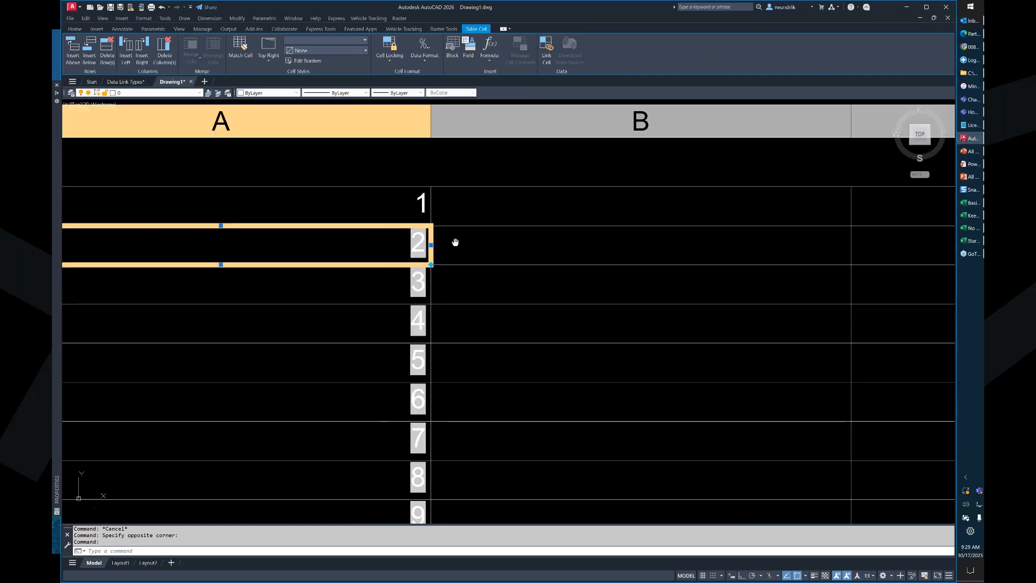
pyautogui.press('Escape')
# AutoFill the number series from cell A2 down to A6, extend the filled range A2:A6 down to A14, and cancel the selection.
pyautogui.click(419, 175)
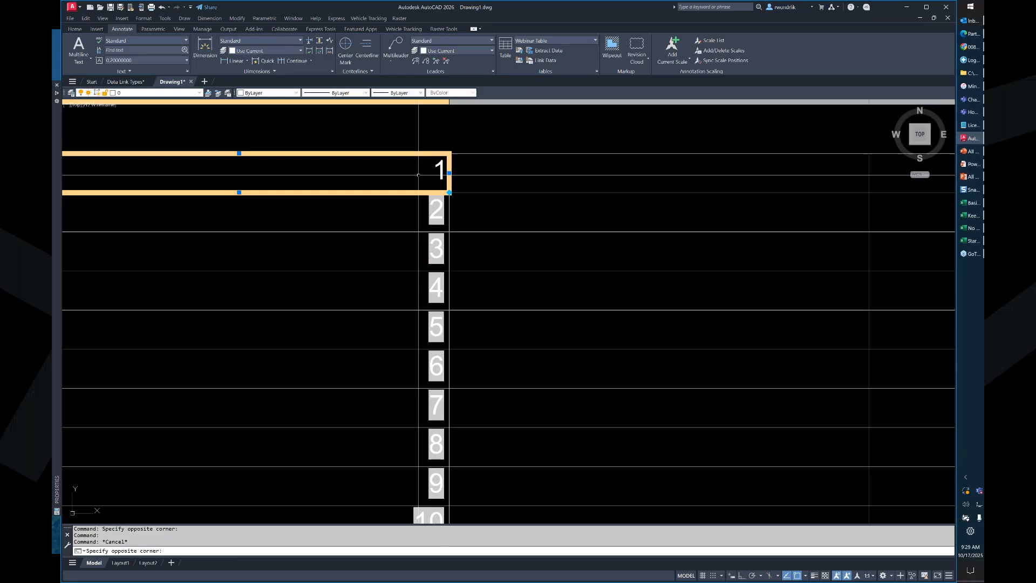
pyautogui.click(450, 192)
pyautogui.click(450, 337)
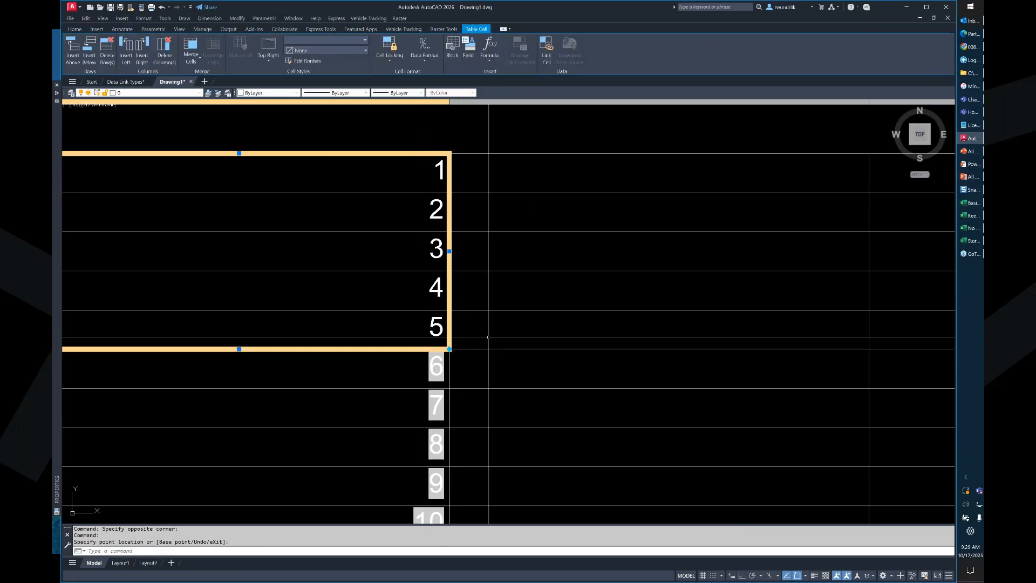
pyautogui.scroll(-3, 509, 282)
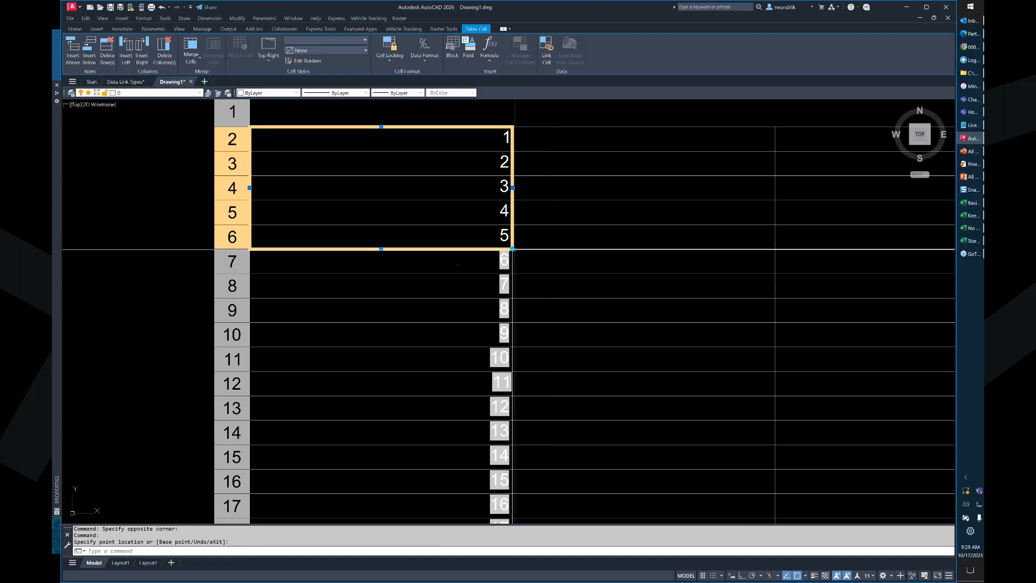
pyautogui.click(512, 249)
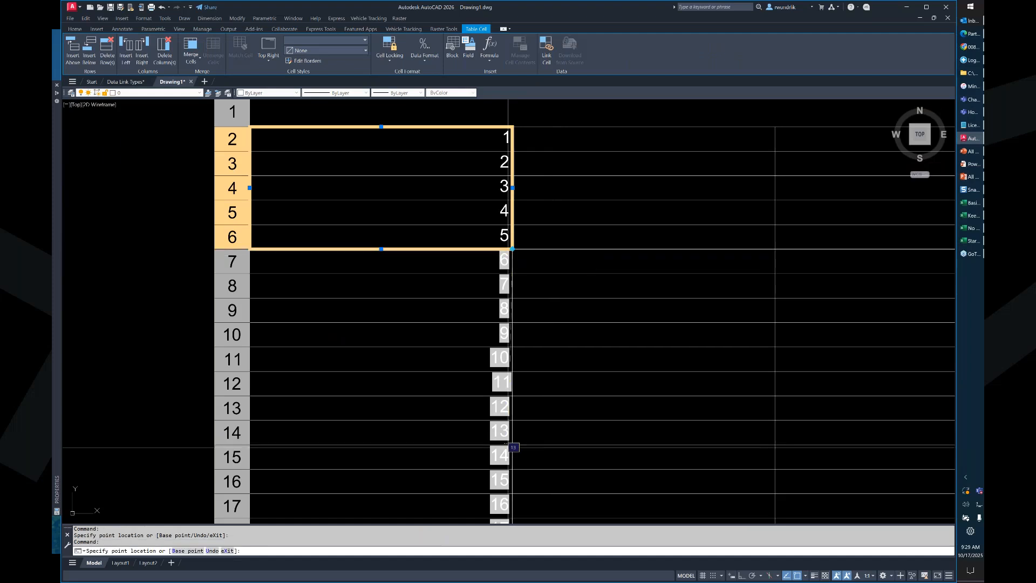
pyautogui.click(512, 441)
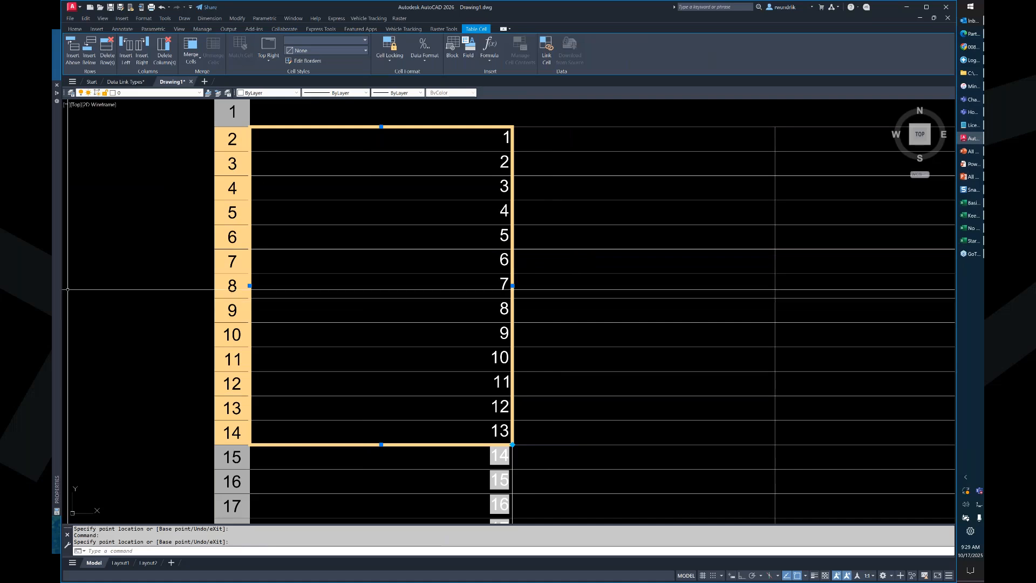
pyautogui.press('Escape')
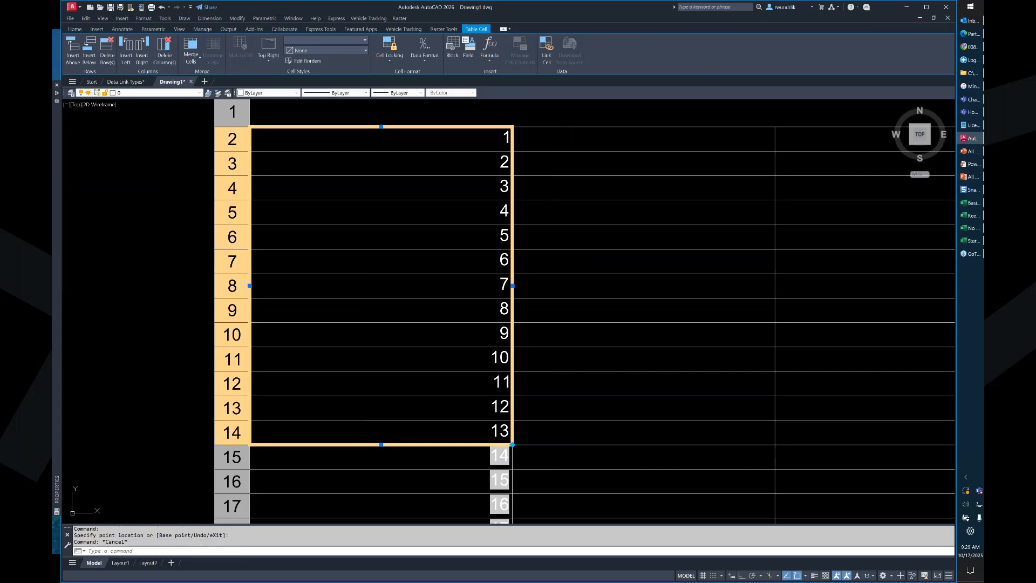
# AutoFill the formula of cell A19 down through cell A28 and release the cells.
pyautogui.moveTo(396, 507)
pyautogui.mouseDown(button='middle')
pyautogui.moveTo(375, 309)
pyautogui.moveTo(384, 208)
pyautogui.mouseUp(button='middle')
pyautogui.click(394, 222)
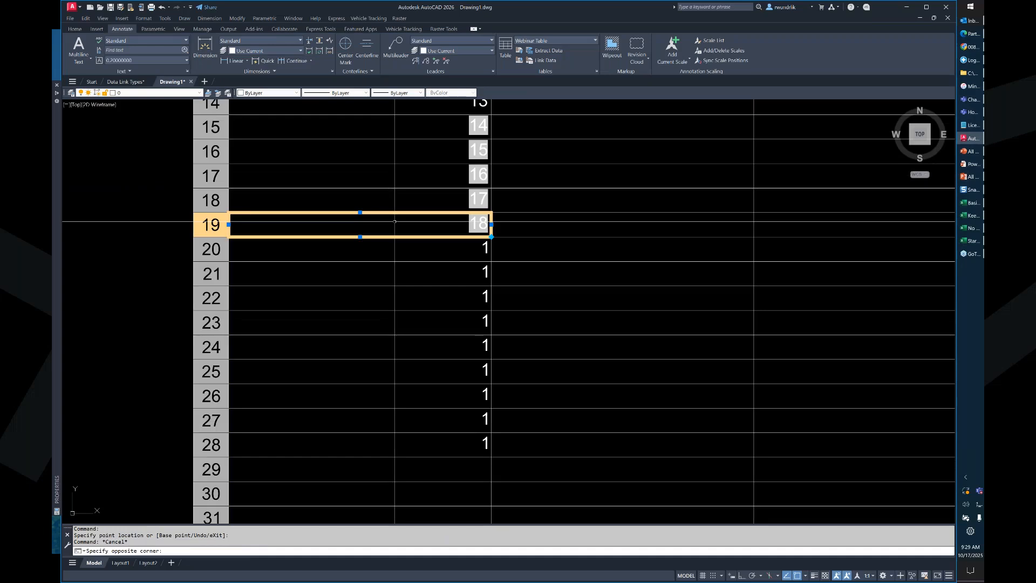
pyautogui.moveTo(491, 236); pyautogui.dragTo(492, 456)
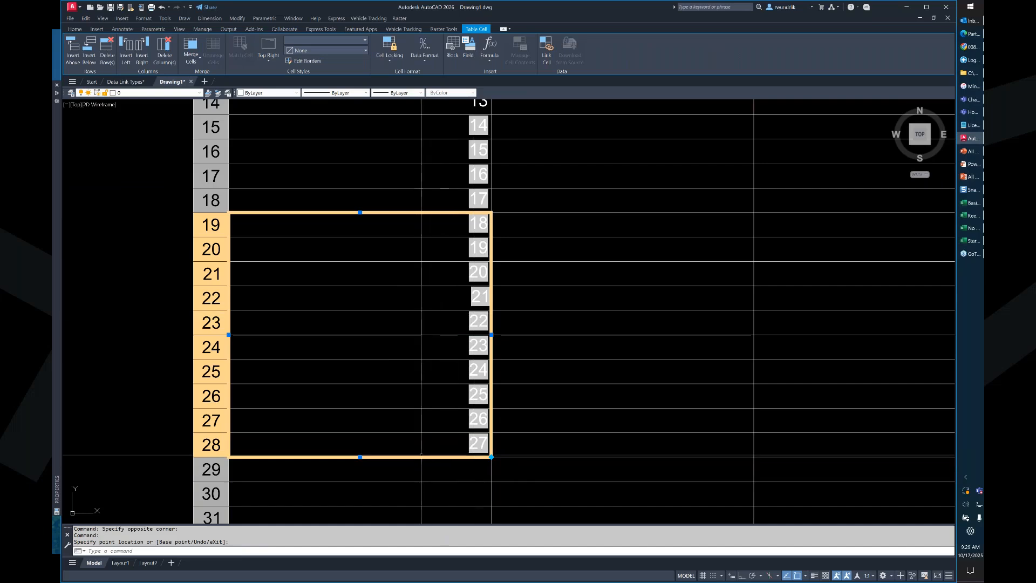
pyautogui.press('Escape')
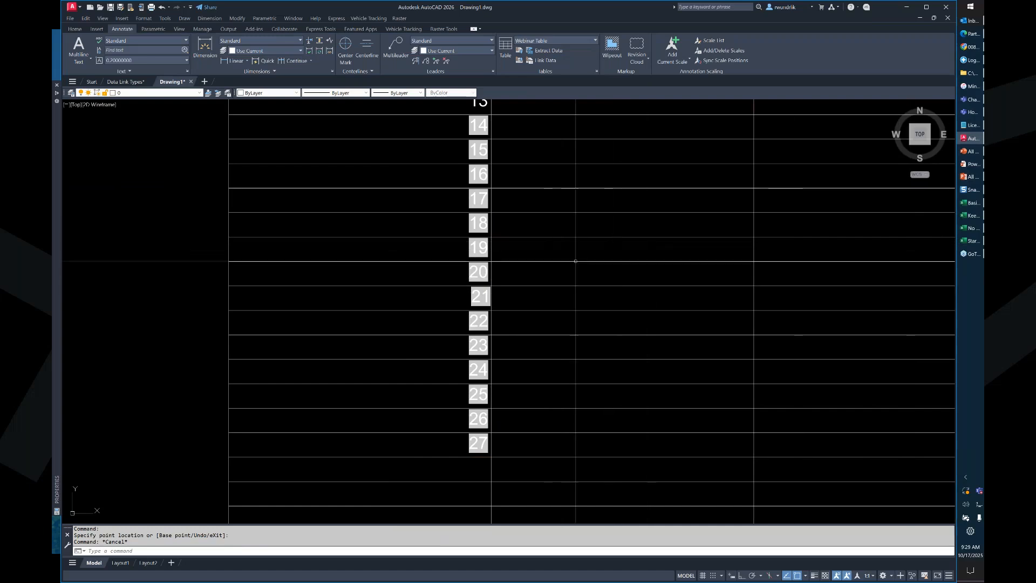
pyautogui.click(967, 178)
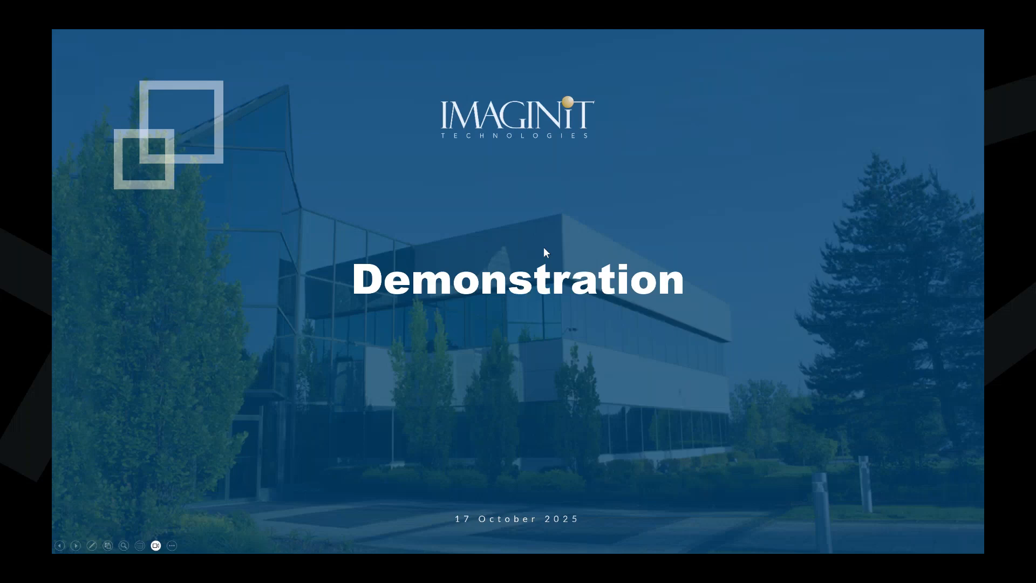
pyautogui.click(543, 247)
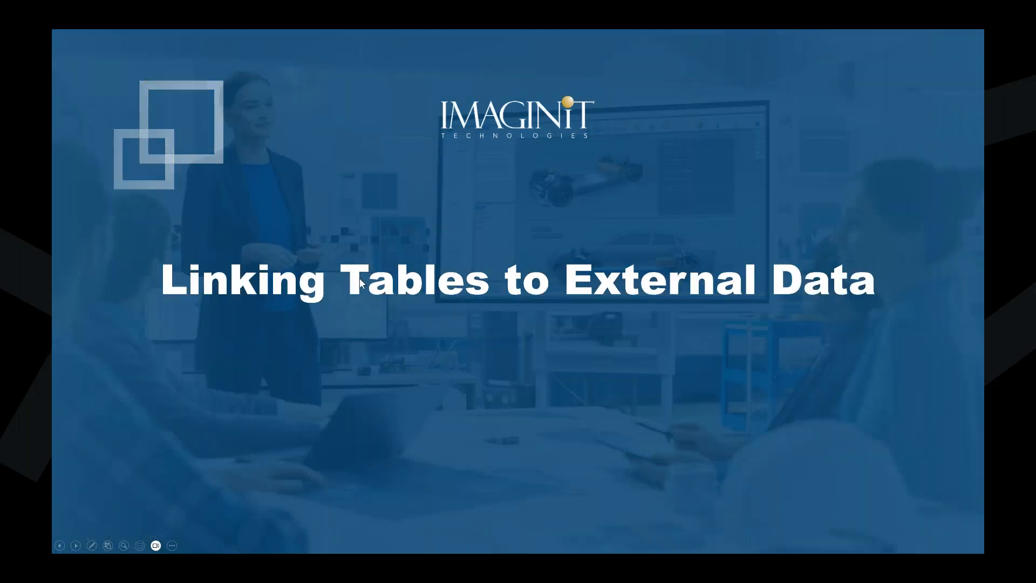
pyautogui.click(361, 284)
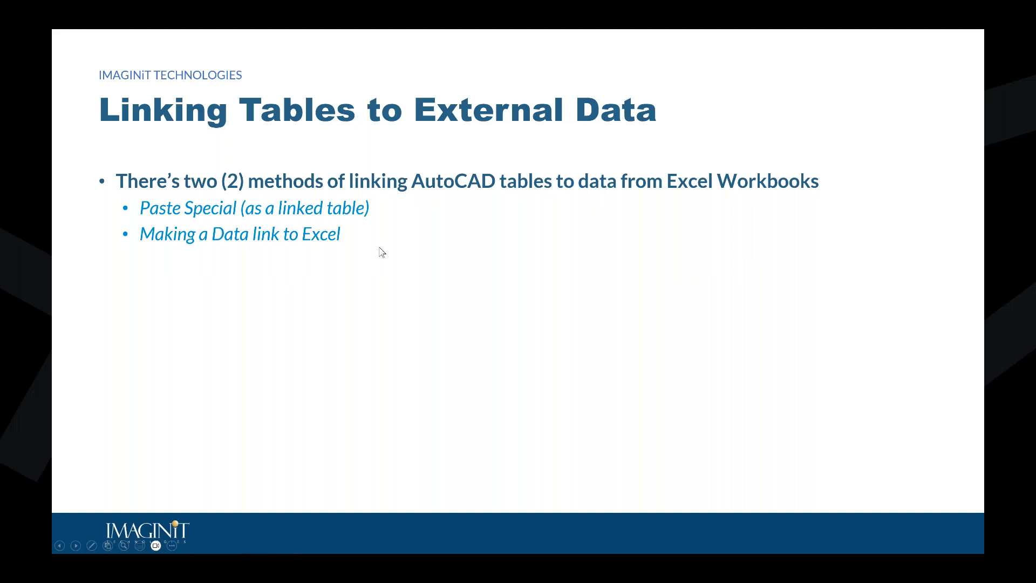
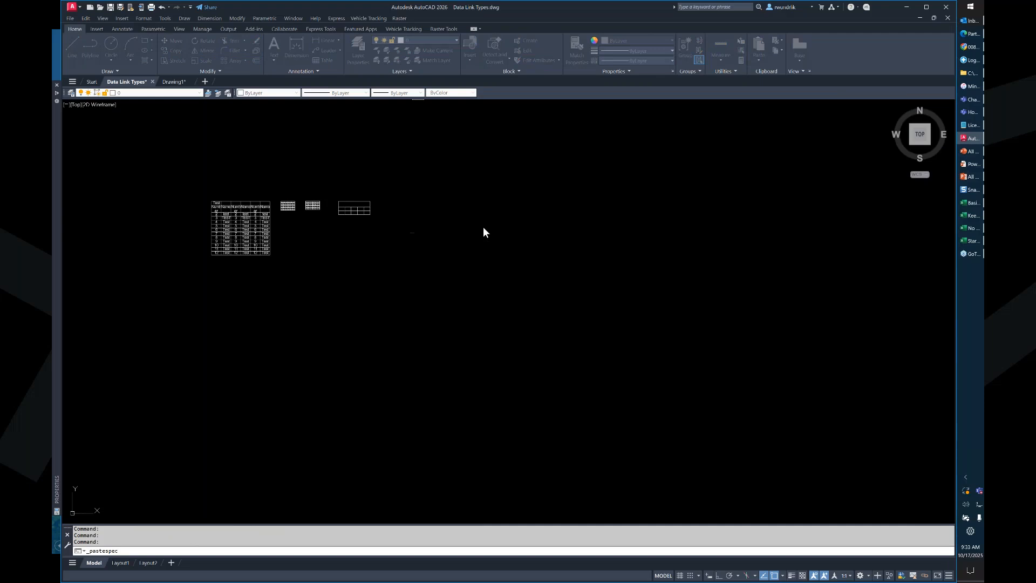
# Use Paste Special to insert the copied Excel range R1C1:R13C6 as AutoCAD Entities beside the white Test table.
pyautogui.scroll(2, 462, 213)
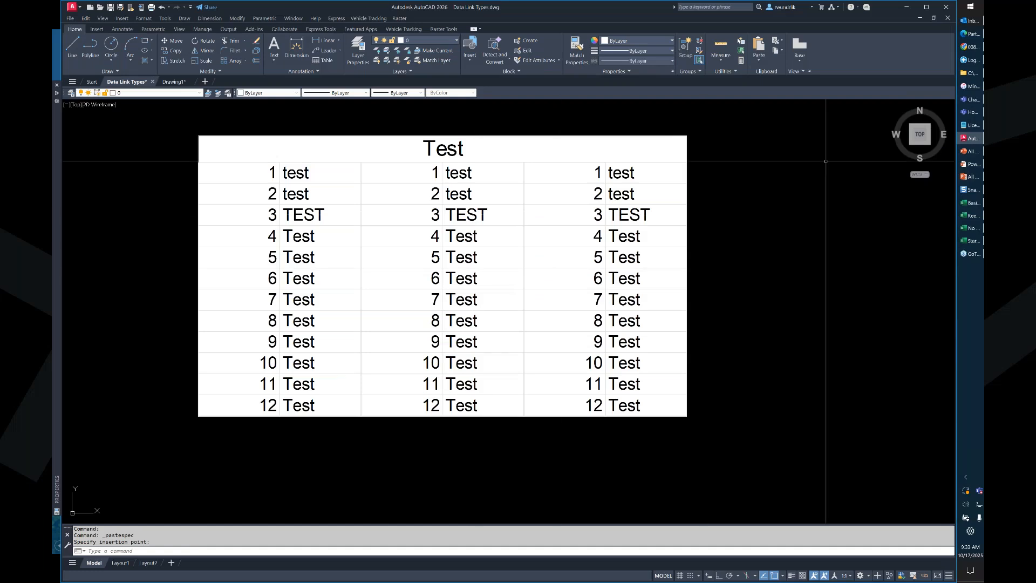
pyautogui.click(758, 59)
pyautogui.click(769, 140)
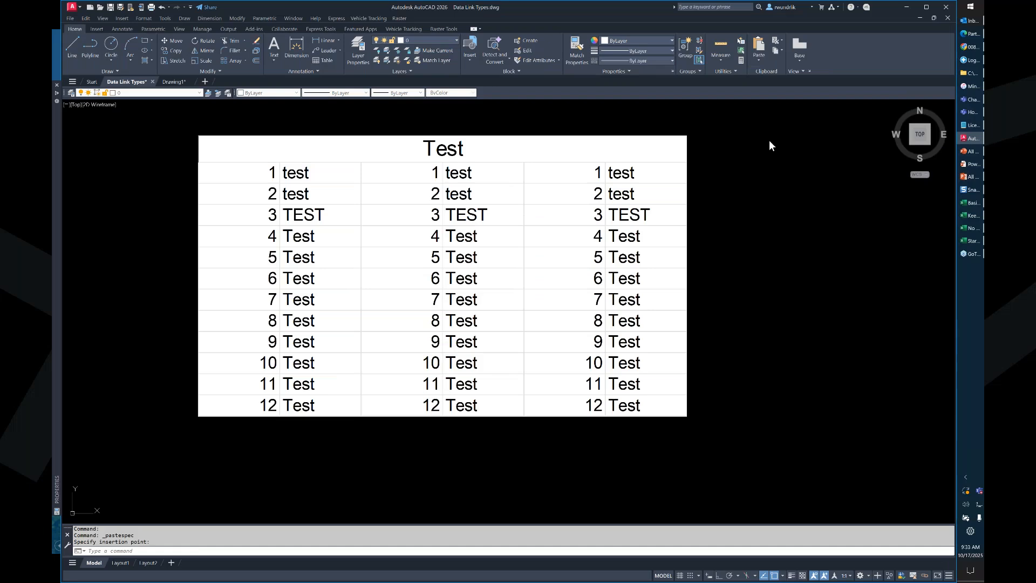
pyautogui.click(471, 298)
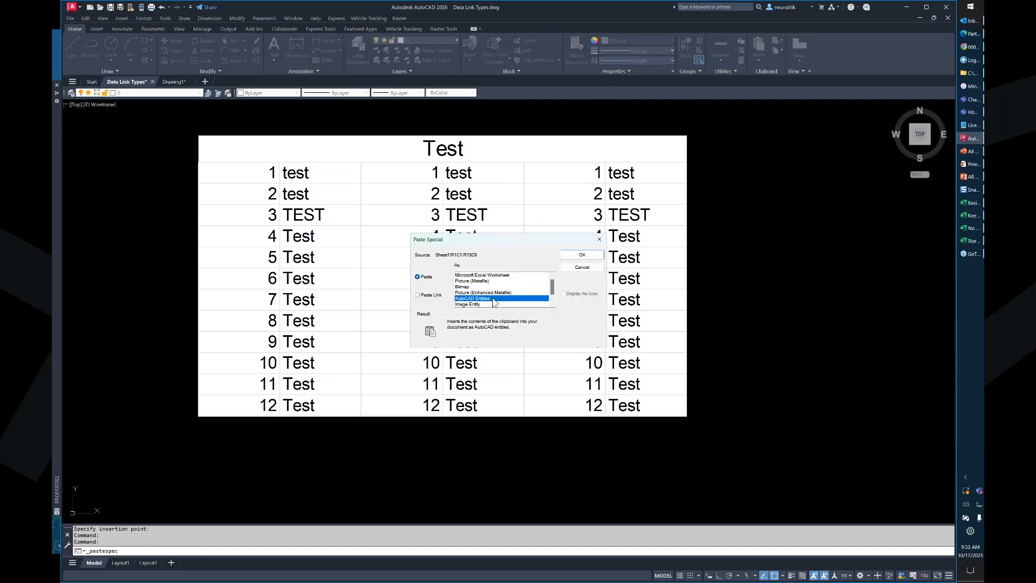
pyautogui.click(582, 255)
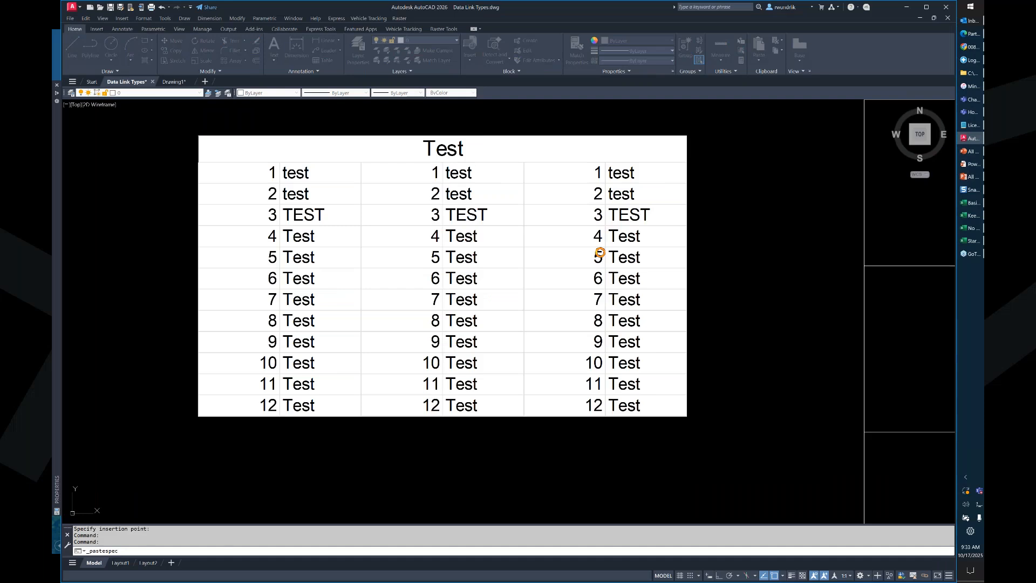
pyautogui.scroll(-10, 518, 147)
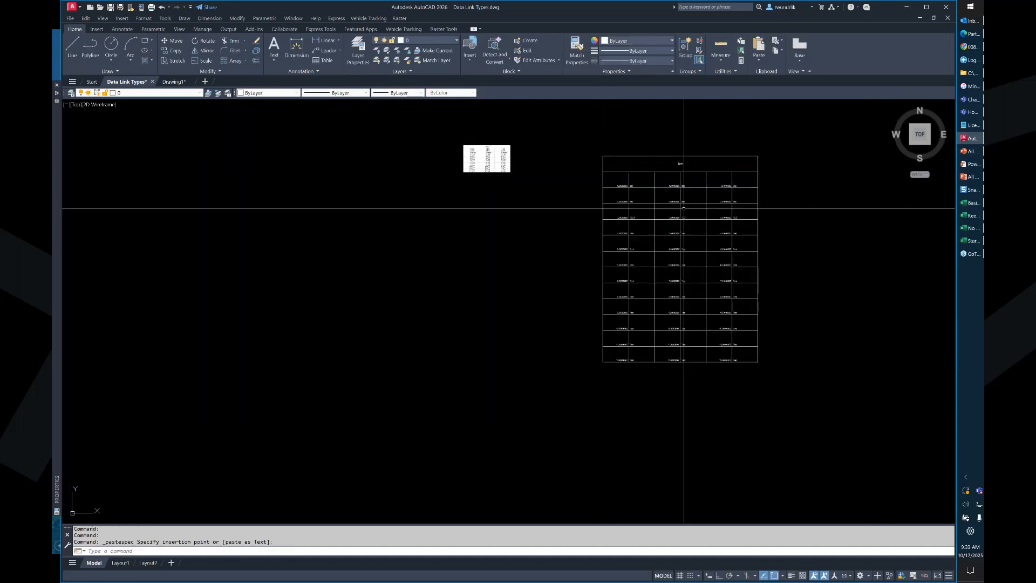
pyautogui.scroll(3, 684, 208)
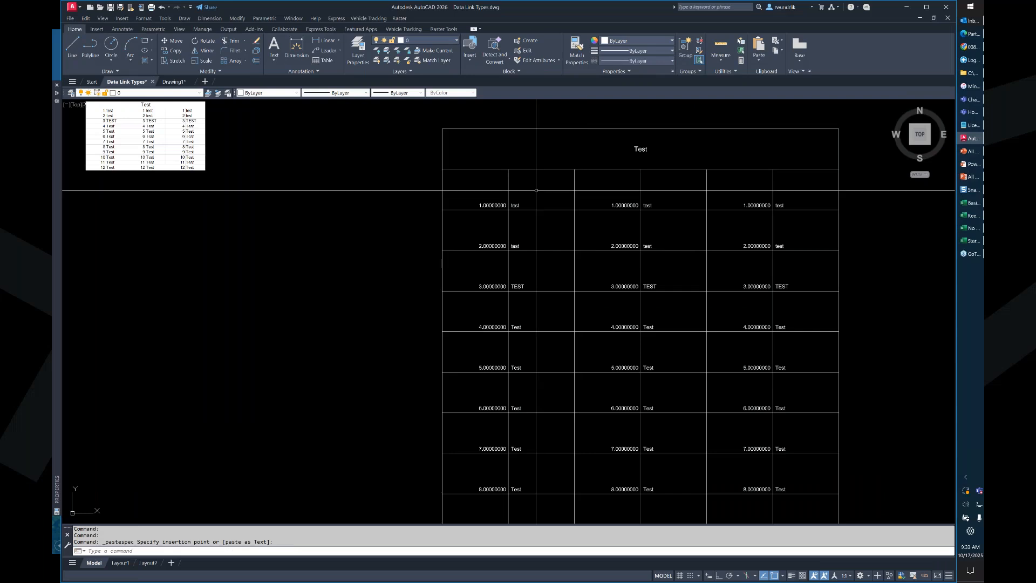
pyautogui.scroll(-2, 748, 149)
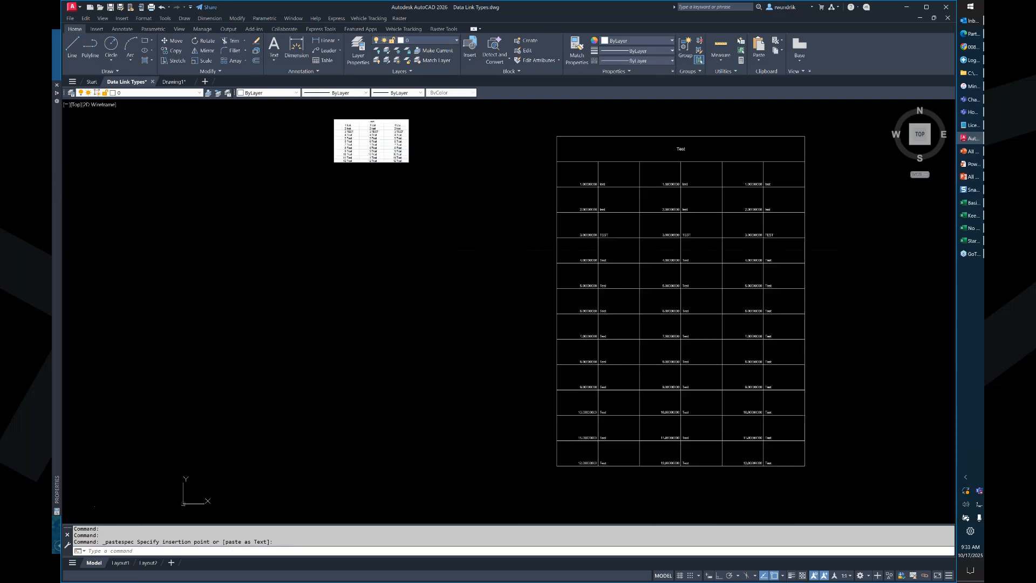
# Use Paste Special with Paste Link to insert the copied Excel range as a Microsoft Excel Worksheet below the white Test table.
pyautogui.click(758, 59)
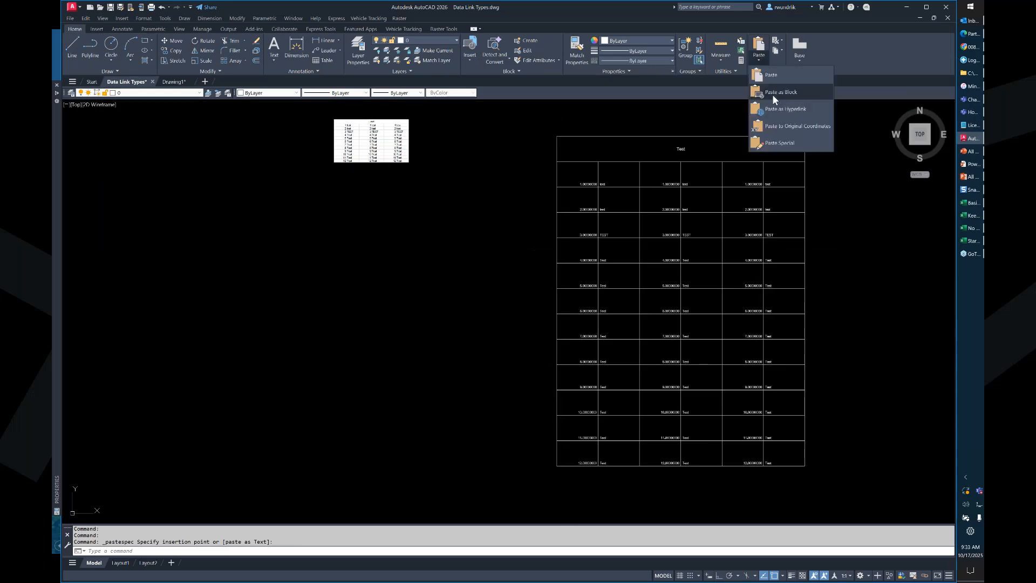
pyautogui.click(775, 143)
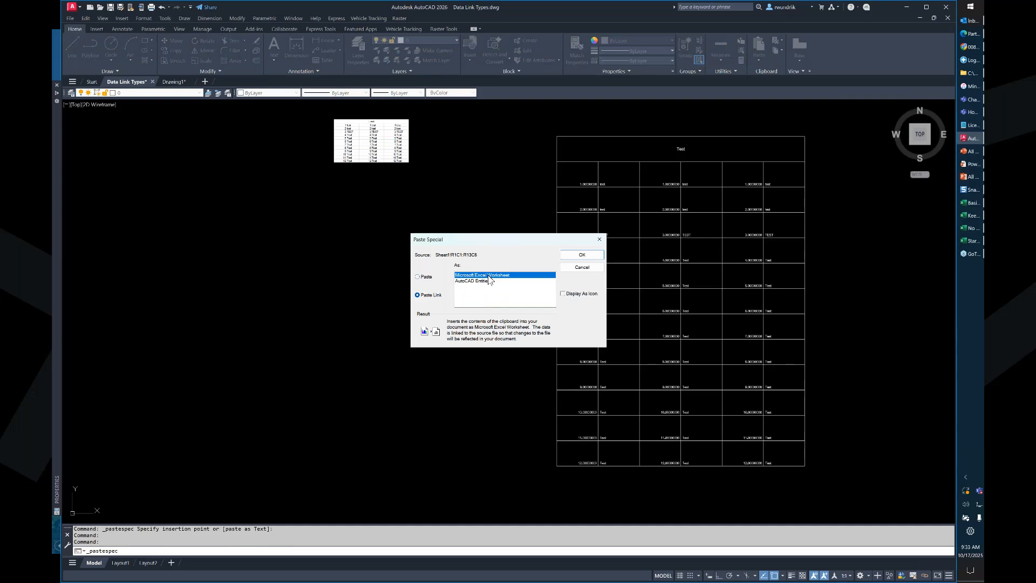
pyautogui.click(584, 256)
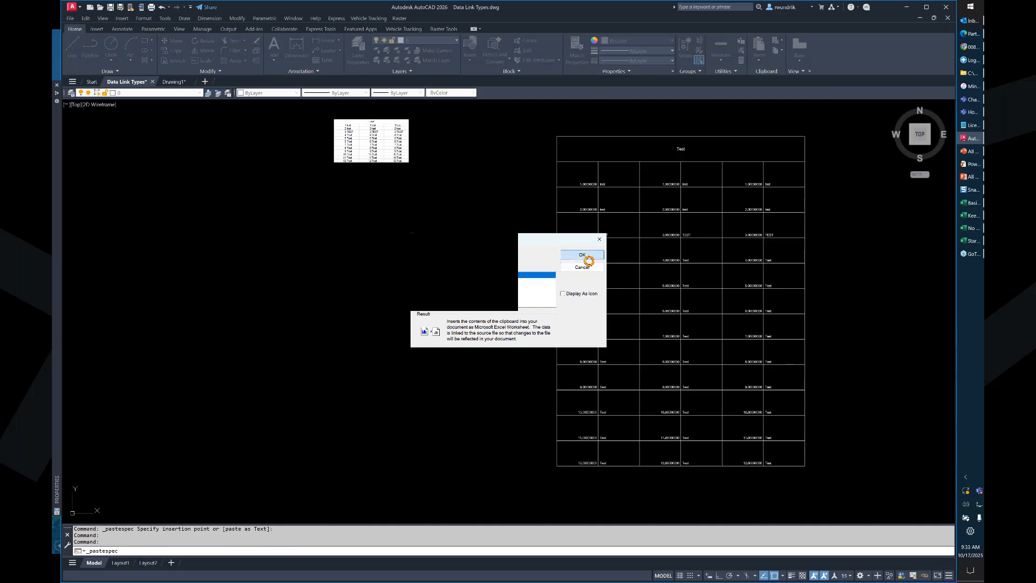
pyautogui.click(332, 232)
pyautogui.scroll(4, 371, 195)
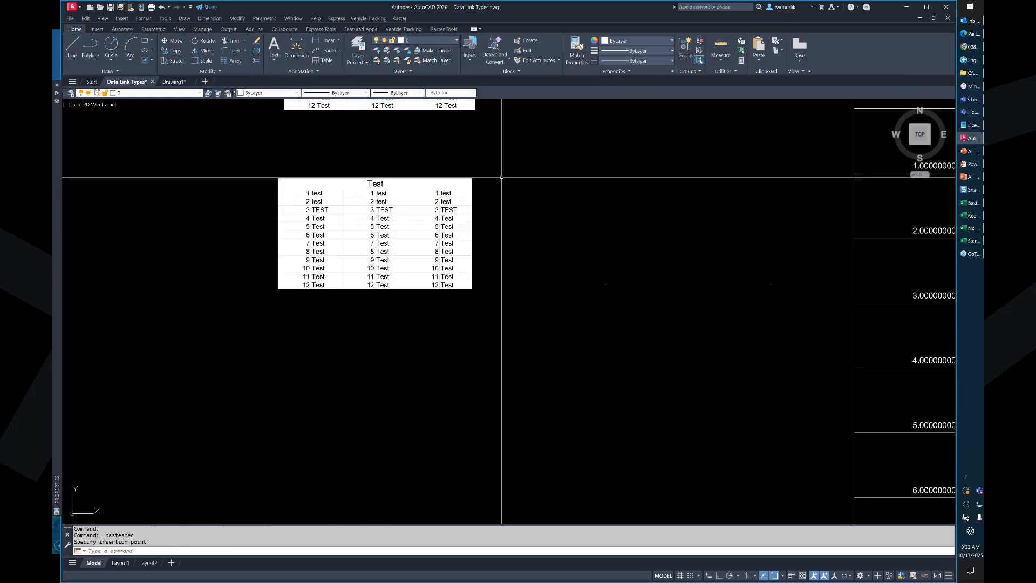
# Check the No Excel Formatting and Start Excel links in the Data Link Manager and close it without changes.
pyautogui.click(122, 29)
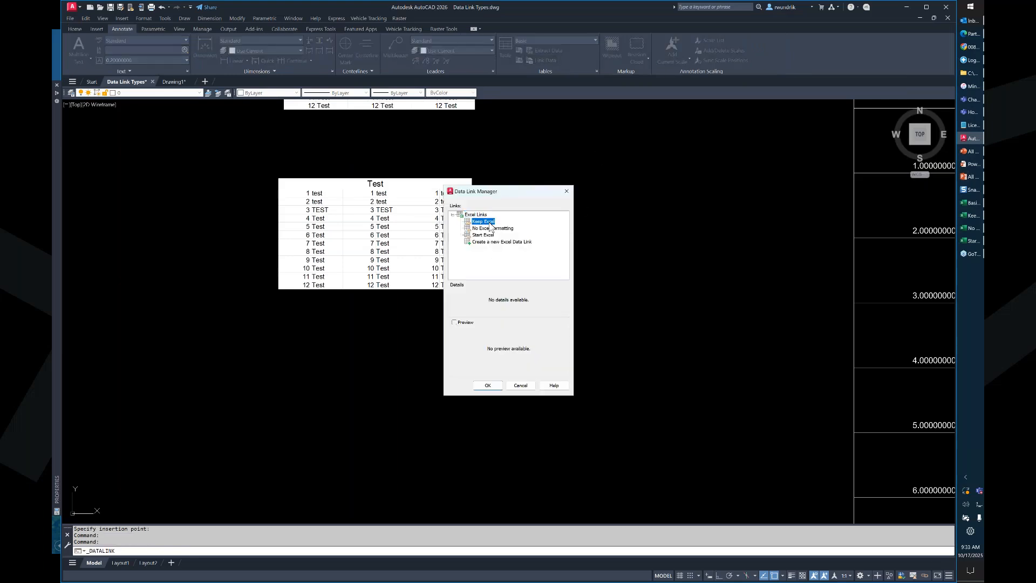
pyautogui.click(493, 228)
pyautogui.click(488, 235)
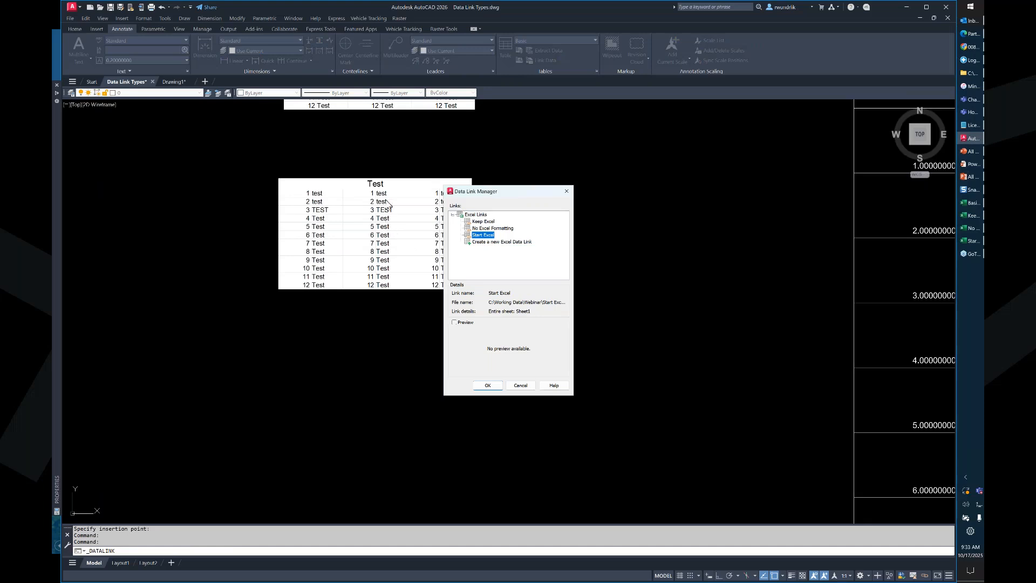
pyautogui.click(520, 385)
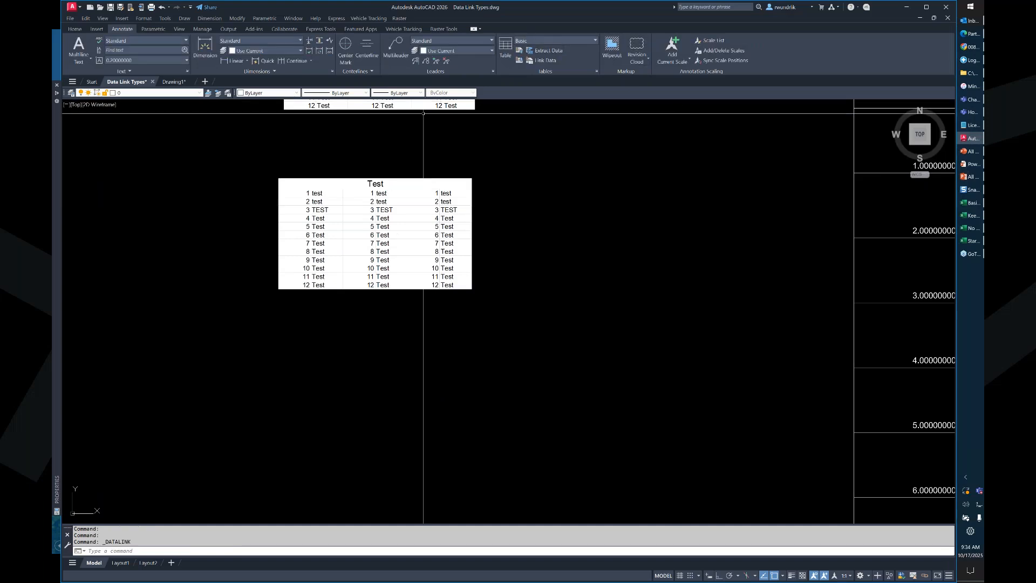
# Run PASTESPEC with Paste Link to insert the copied Excel range as AutoCAD Entities below the second white Test table.
pyautogui.write('past')
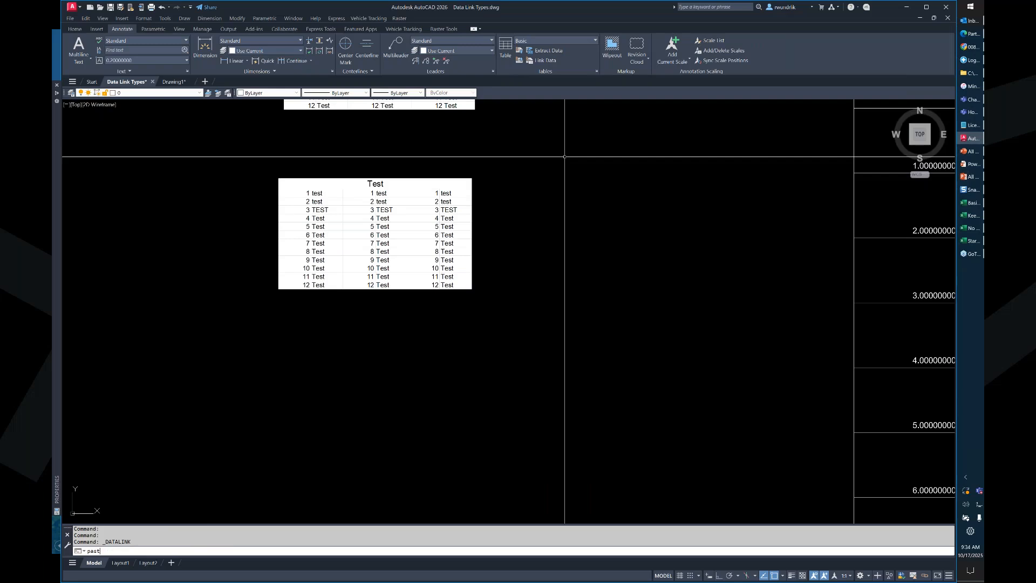
pyautogui.write('esp')
pyautogui.press('Return')
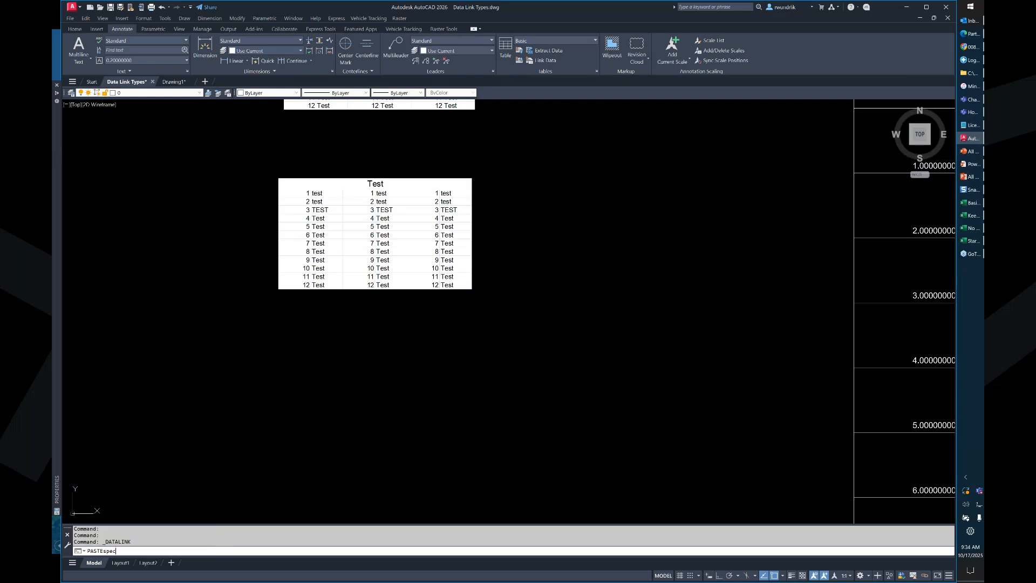
pyautogui.click(485, 282)
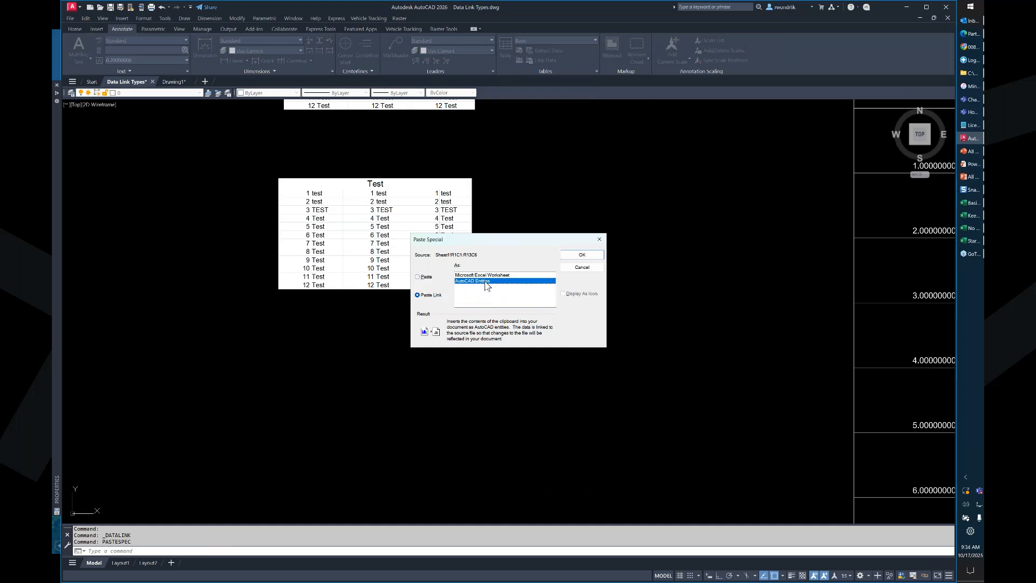
pyautogui.click(582, 255)
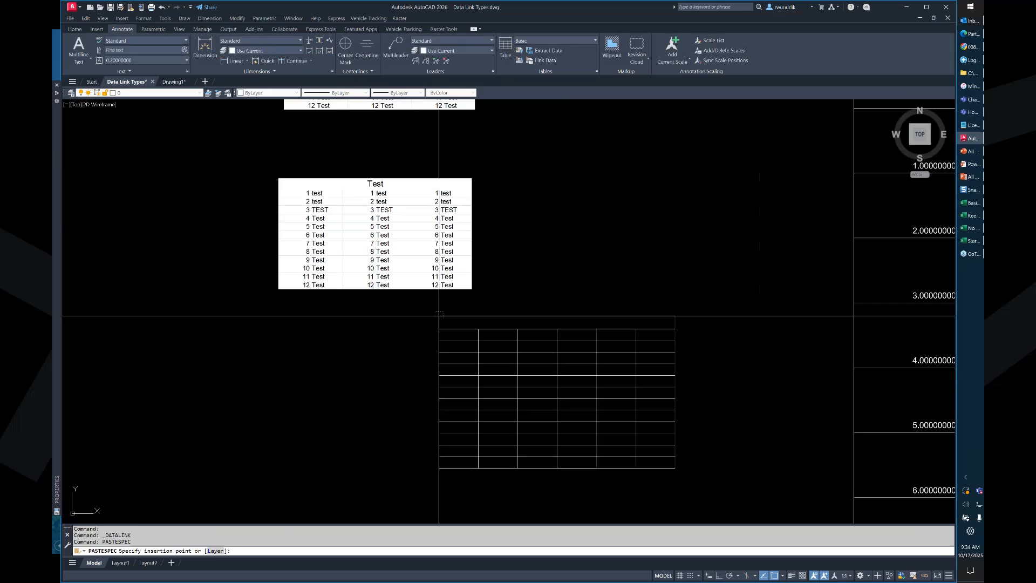
pyautogui.scroll(-1, 465, 316)
pyautogui.click(361, 346)
# Examine the cell text and layout of the newly pasted linked AutoCAD table.
pyautogui.scroll(4, 408, 352)
pyautogui.scroll(-1, 425, 361)
pyautogui.moveTo(429, 343); pyautogui.dragTo(393, 212, button='middle')
pyautogui.scroll(-2, 432, 259)
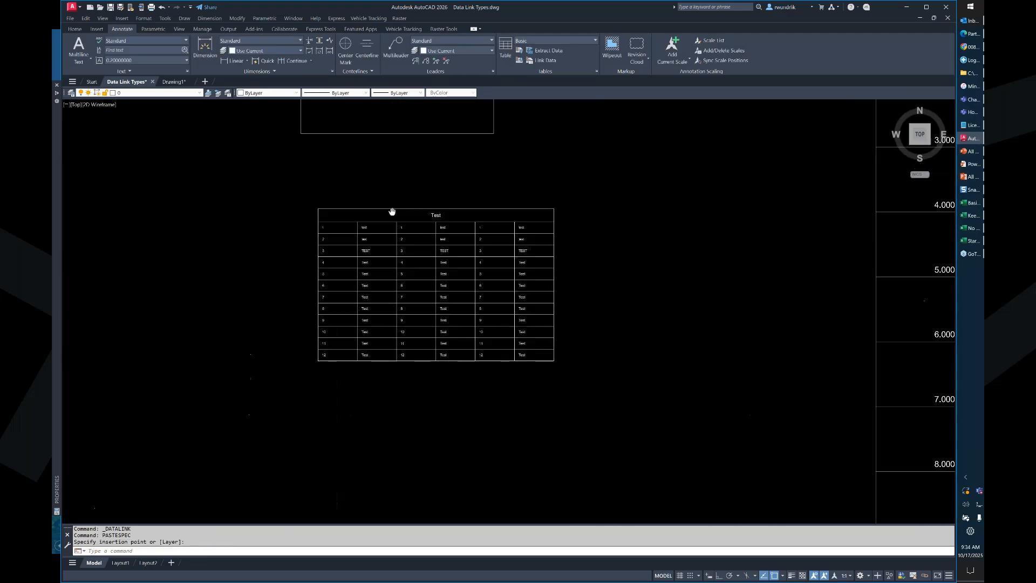
pyautogui.scroll(3, 392, 211)
pyautogui.scroll(-4, 674, 186)
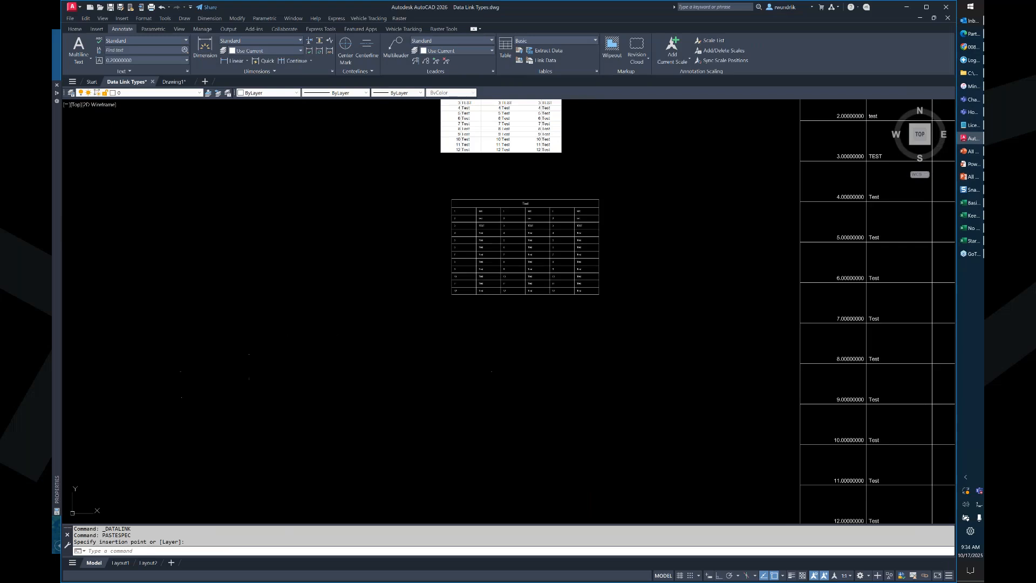
pyautogui.moveTo(539, 183); pyautogui.dragTo(420, 215, button='middle')
pyautogui.scroll(3, 392, 262)
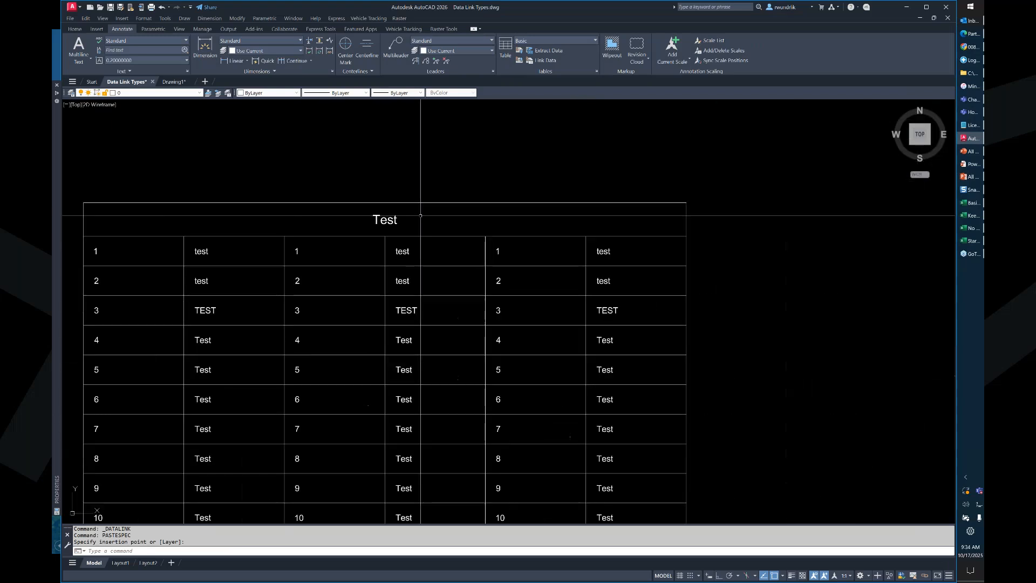
# Review the details of Excel Data Link 1 and the other listed links in the Data Link Manager, and close it.
pyautogui.click(549, 60)
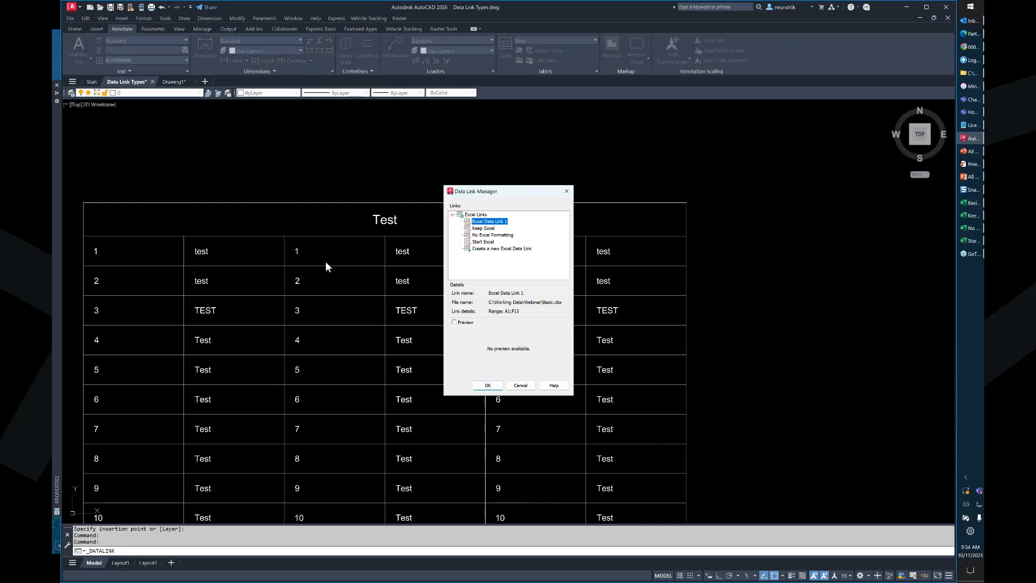
pyautogui.click(489, 229)
pyautogui.click(492, 235)
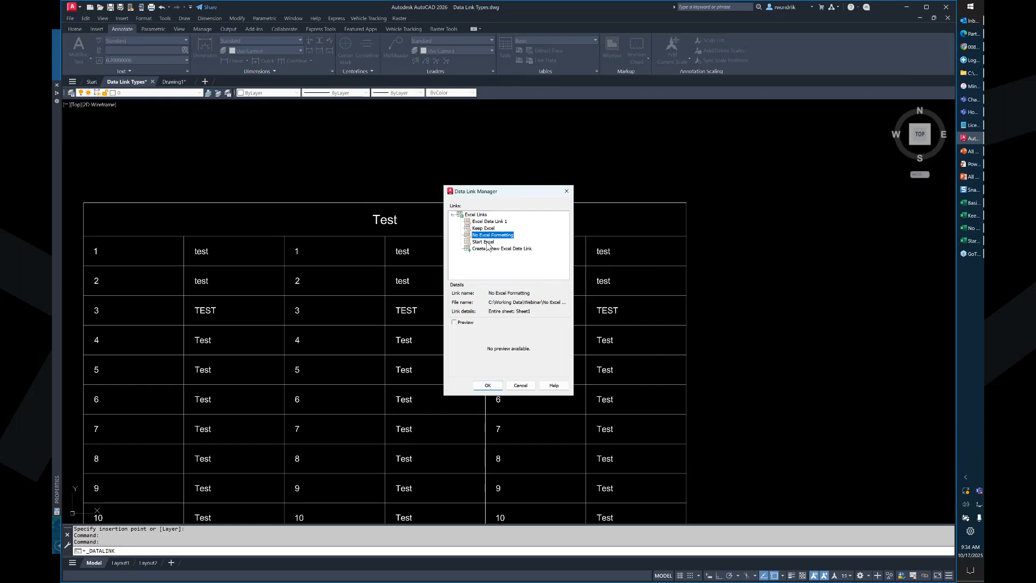
pyautogui.click(484, 242)
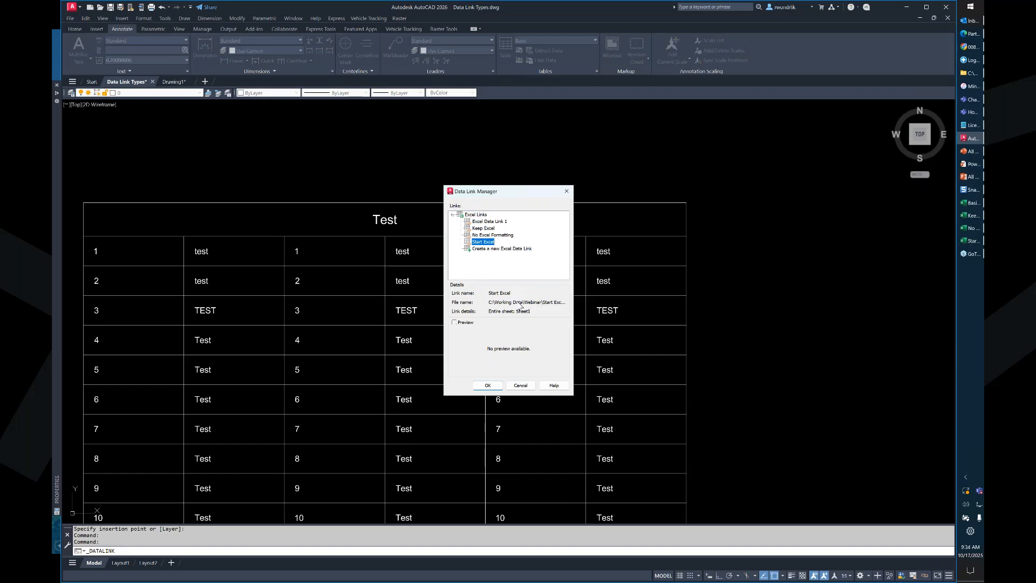
pyautogui.click(567, 191)
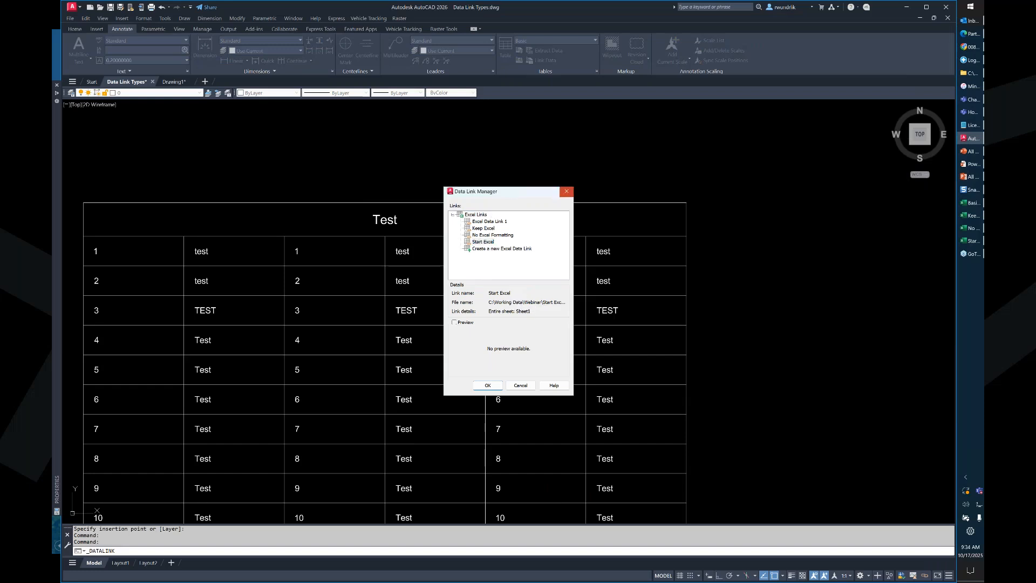
# Compare the linked white worksheet object with the linked AutoCAD table below it, leaving nothing selected.
pyautogui.scroll(-10, 478, 210)
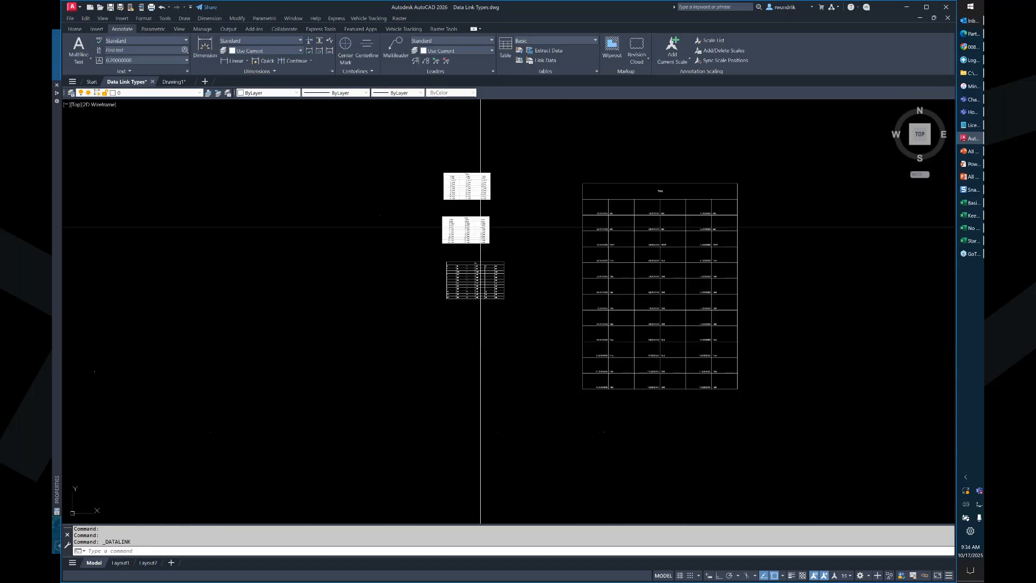
pyautogui.scroll(5, 453, 209)
pyautogui.click(453, 208)
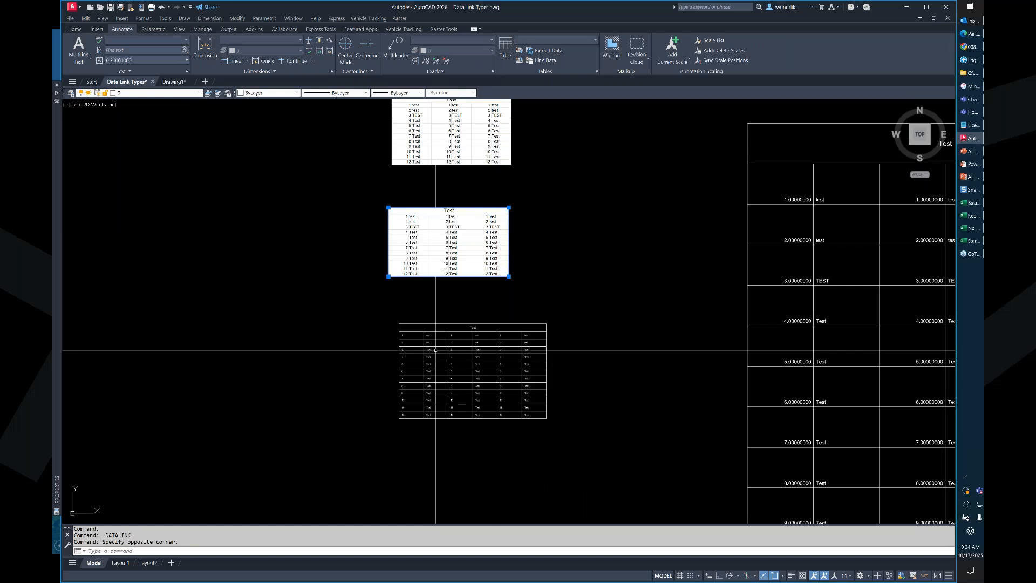
pyautogui.click(441, 304)
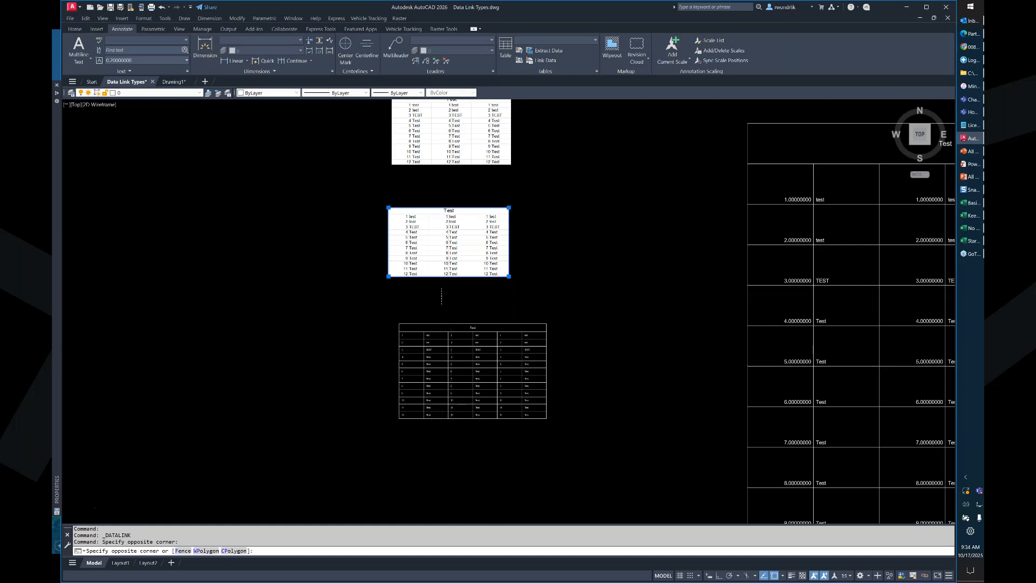
pyautogui.press('Escape')
pyautogui.scroll(3, 438, 303)
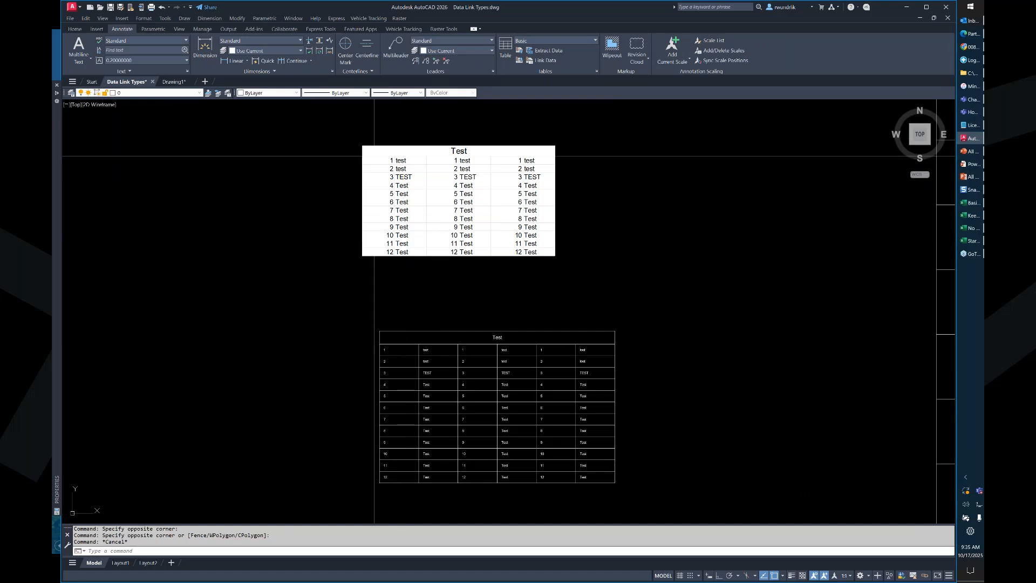
pyautogui.moveTo(473, 379); pyautogui.dragTo(414, 242, button='middle')
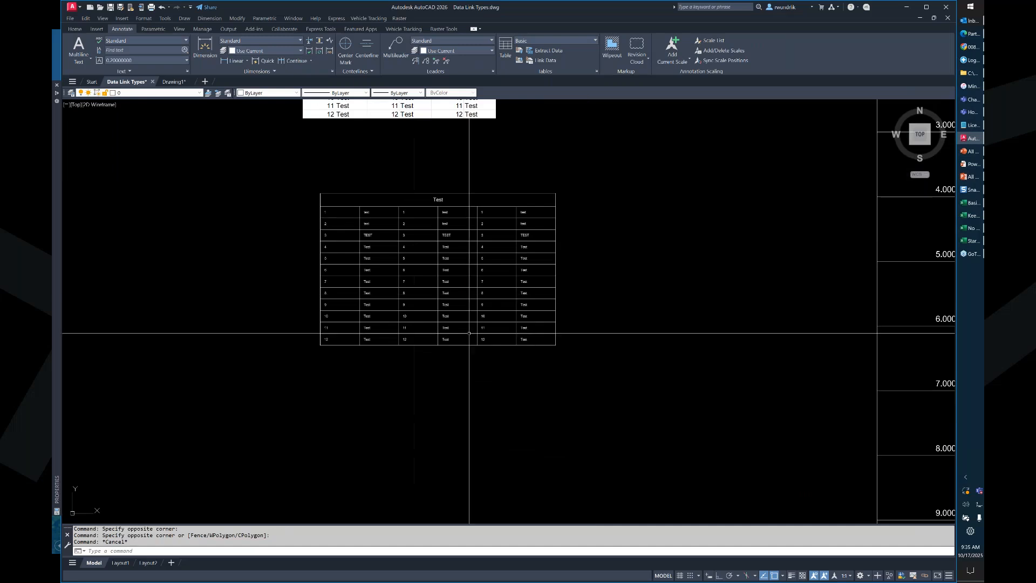
pyautogui.scroll(3, 361, 362)
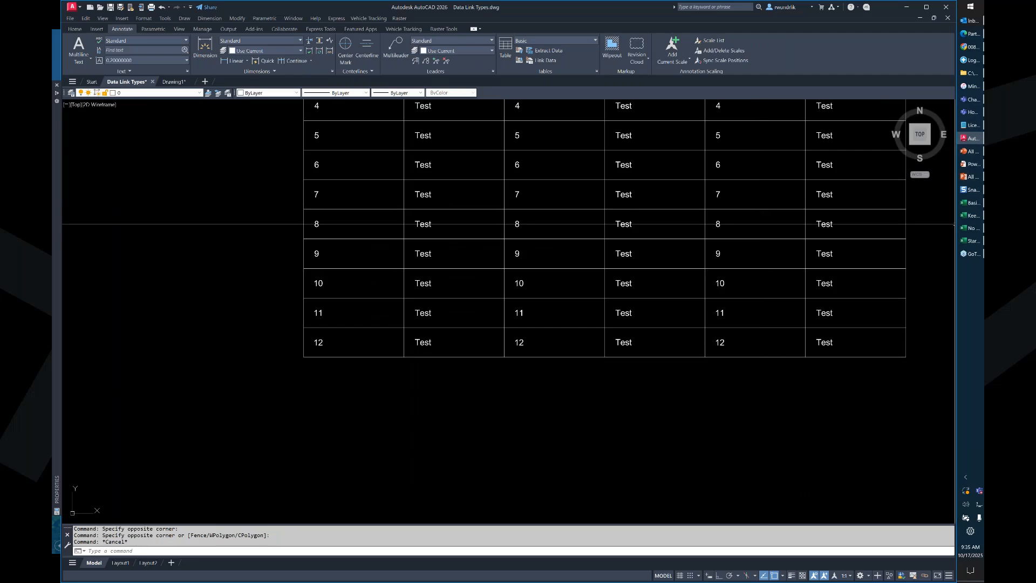
# Switch to the Basic.xlsx workbook in Excel, extend the row 13 series across columns A to F down to row 16, and save.
pyautogui.click(970, 206)
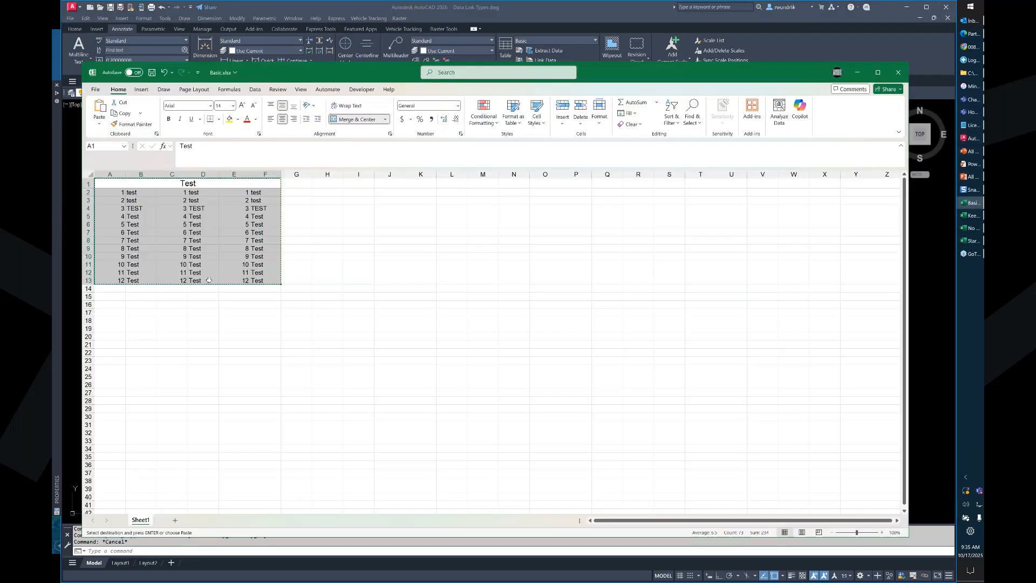
pyautogui.moveTo(111, 281); pyautogui.dragTo(282, 309)
pyautogui.click(152, 72)
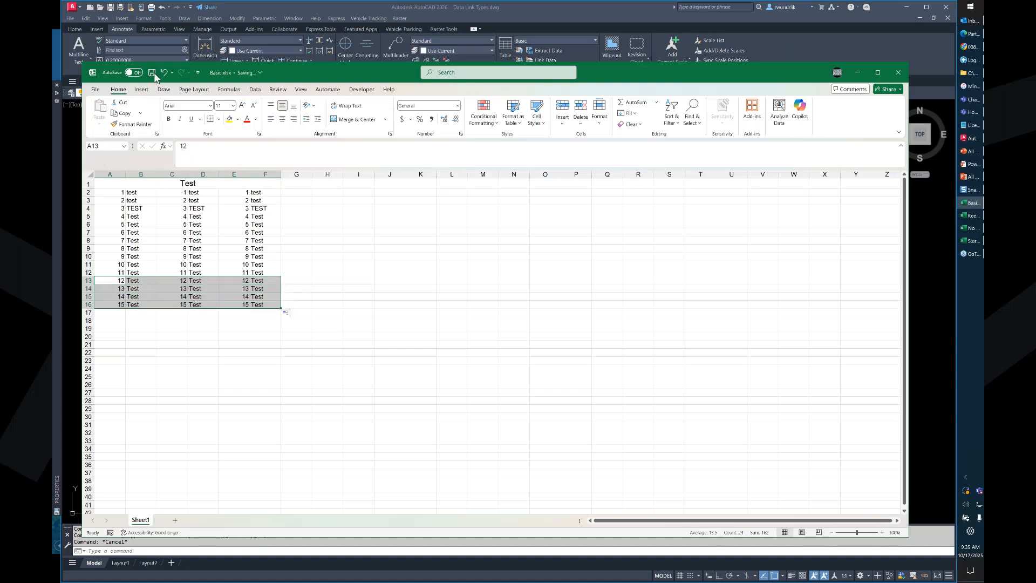
# Return to AutoCAD, update the table data links of the linked AutoCAD table, and deselect it.
pyautogui.click(443, 10)
pyautogui.scroll(-4, 401, 242)
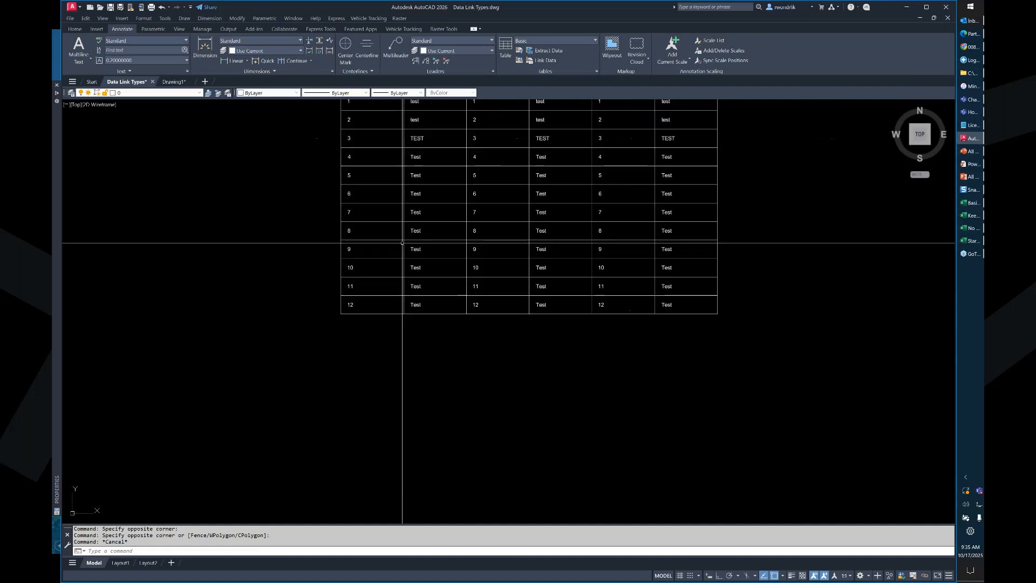
pyautogui.moveTo(405, 245); pyautogui.dragTo(413, 277, button='middle')
pyautogui.click(393, 232)
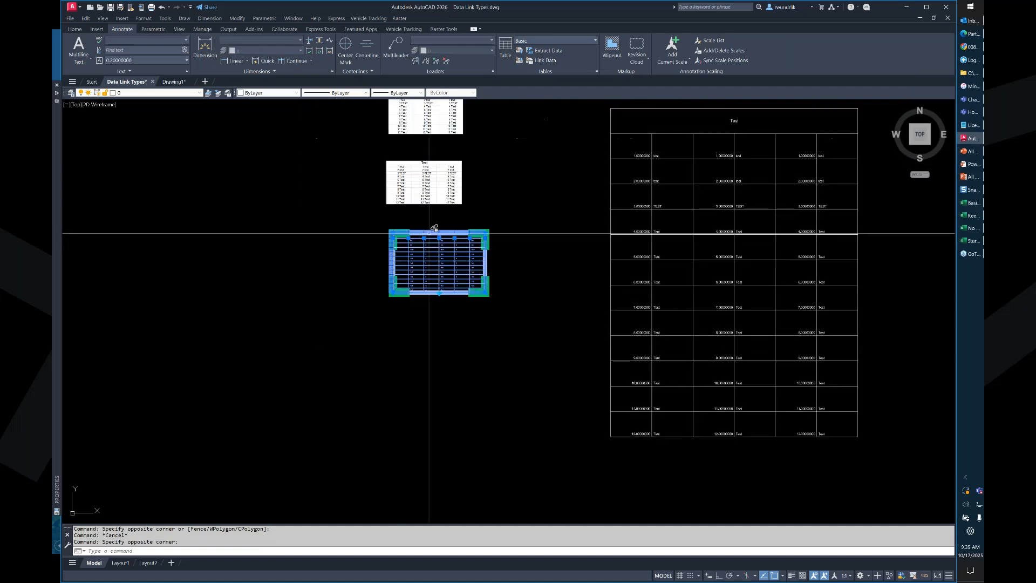
pyautogui.scroll(5, 398, 227)
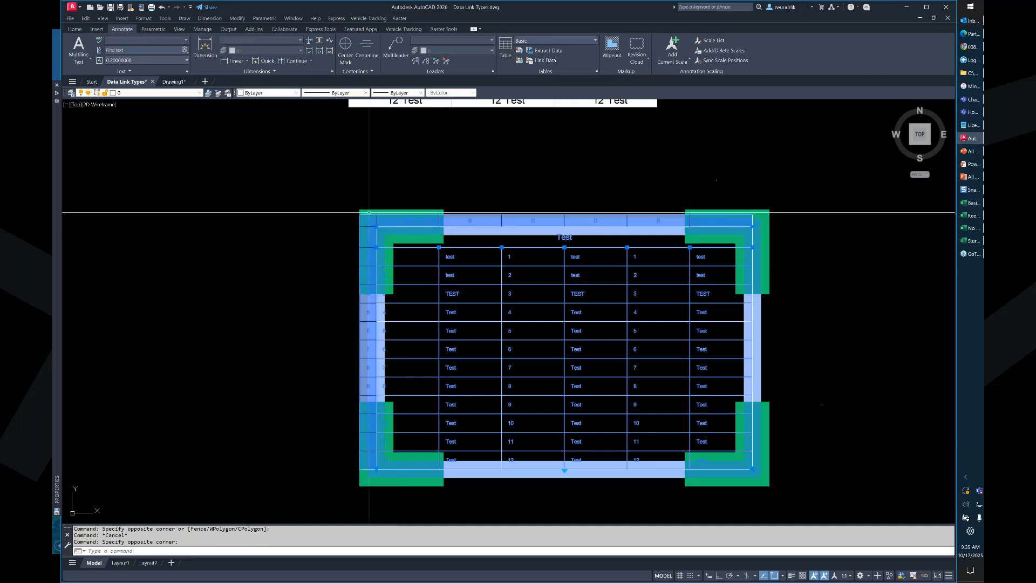
pyautogui.click(369, 212)
pyautogui.rightClick(369, 212)
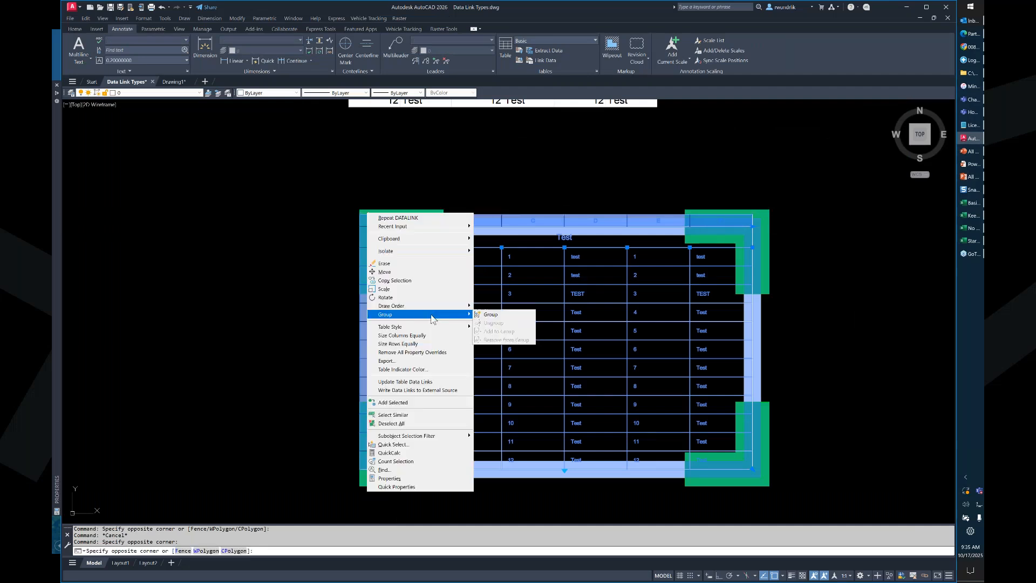
pyautogui.click(437, 385)
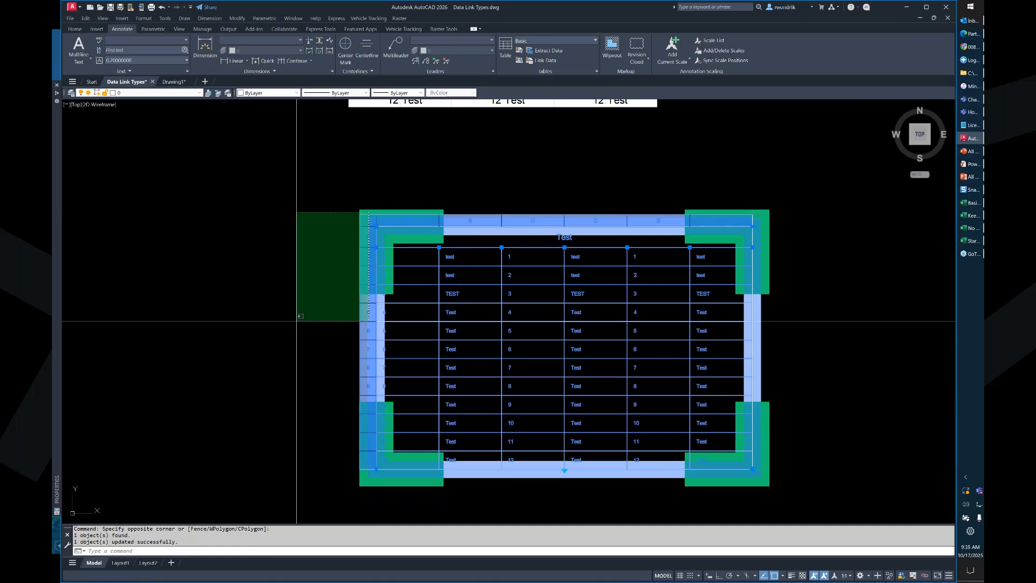
pyautogui.press('Escape')
# Edit Excel Data Link 1 so it links to the range A1:F15, and close the Data Link Manager.
pyautogui.scroll(-3, 462, 145)
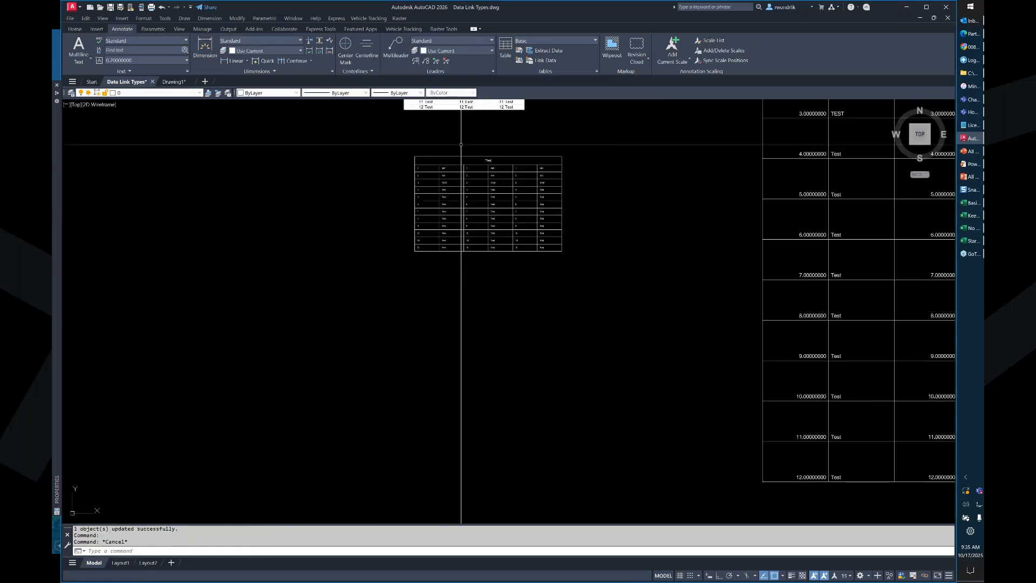
pyautogui.moveTo(471, 111); pyautogui.dragTo(442, 238, button='middle')
pyautogui.click(537, 60)
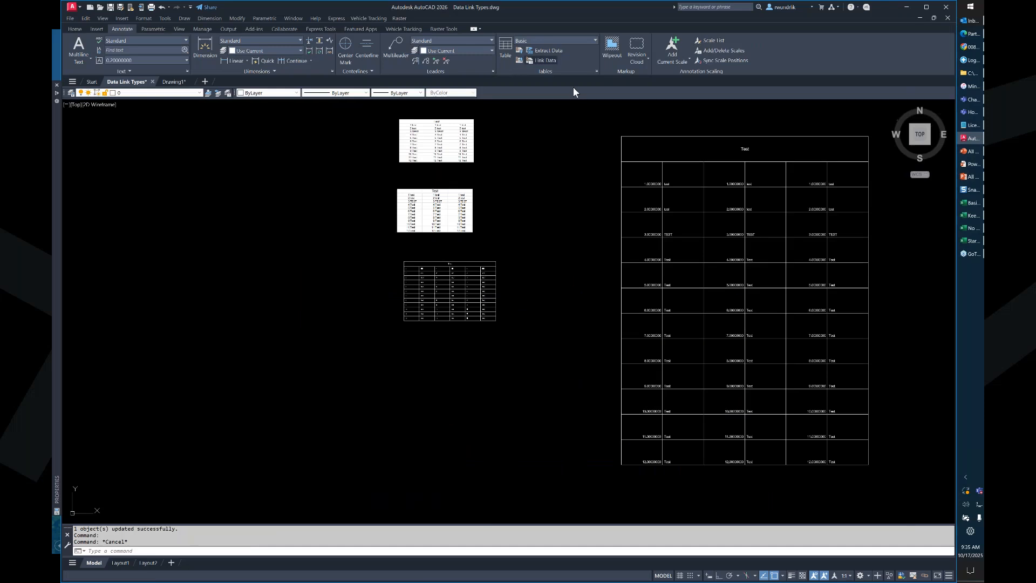
pyautogui.rightClick(484, 221)
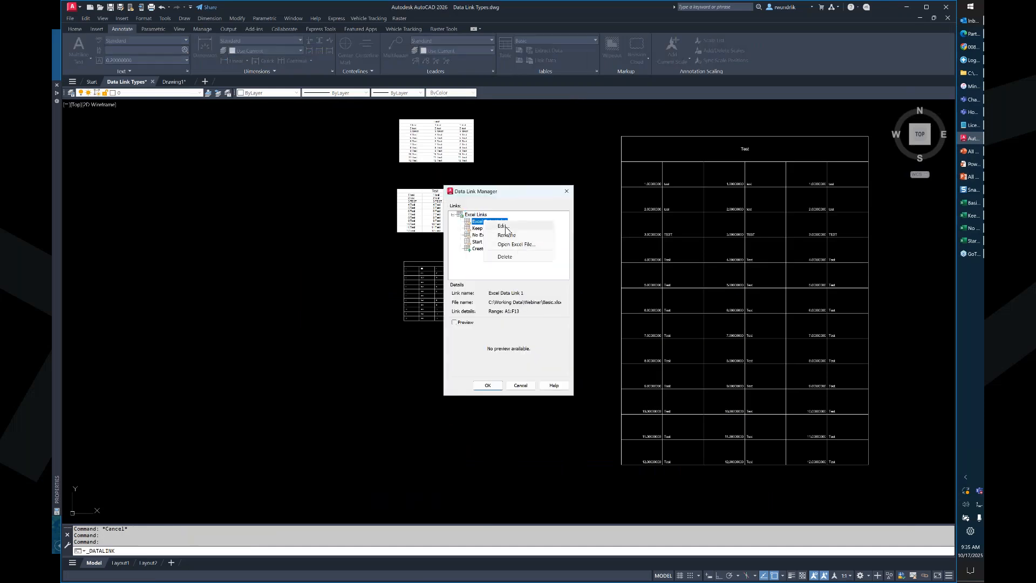
pyautogui.click(517, 244)
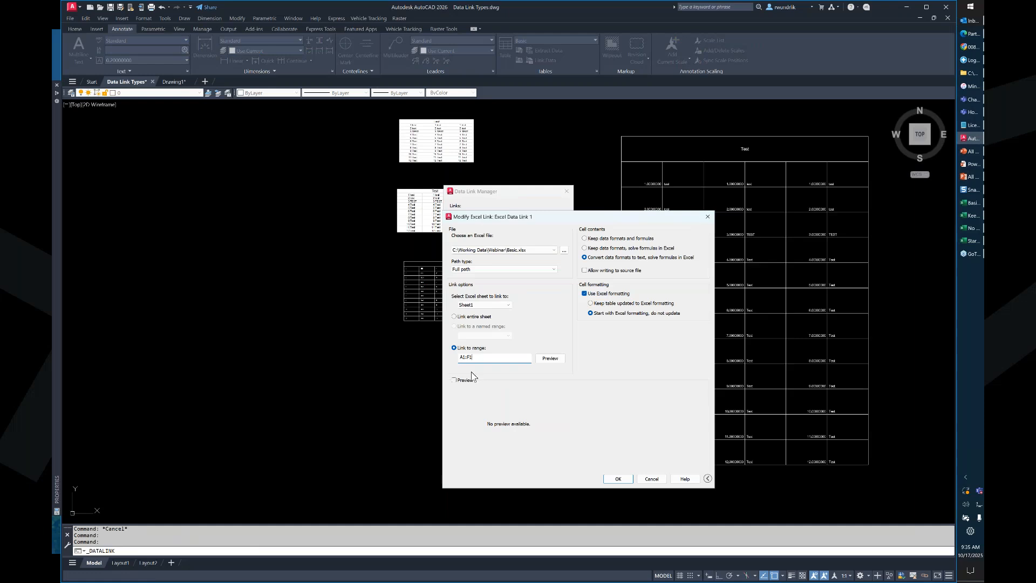
pyautogui.click(618, 479)
pyautogui.click(498, 390)
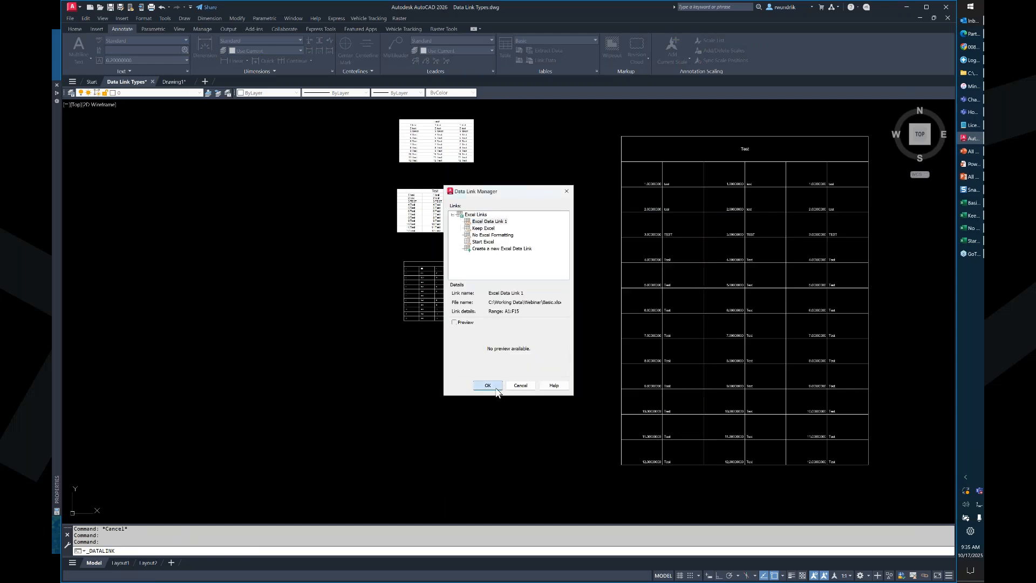
# Update the table data links of the linked AutoCAD table below the white worksheet objects, examine the added rows, and deselect it.
pyautogui.scroll(3, 424, 282)
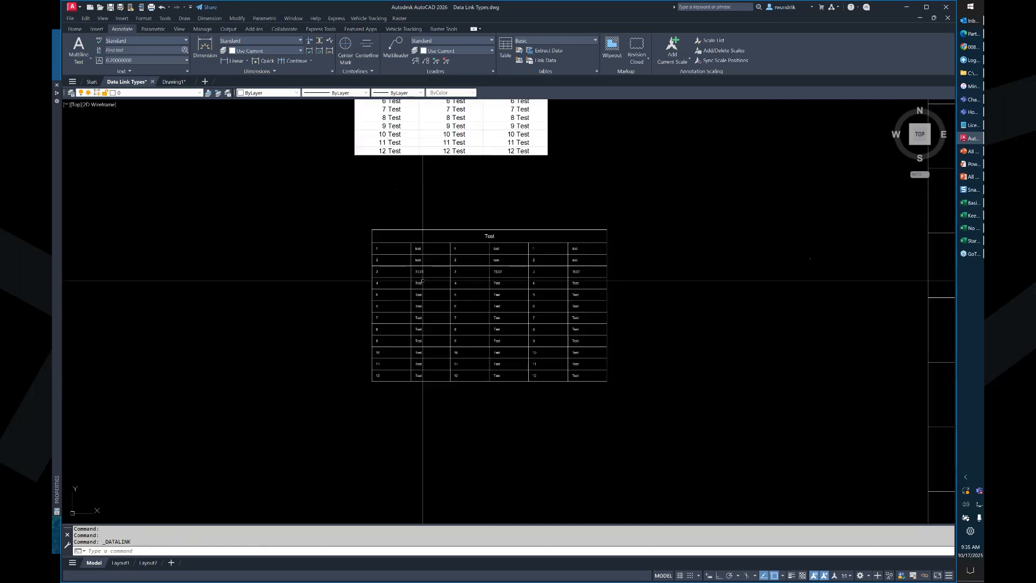
pyautogui.click(414, 232)
pyautogui.click(376, 210)
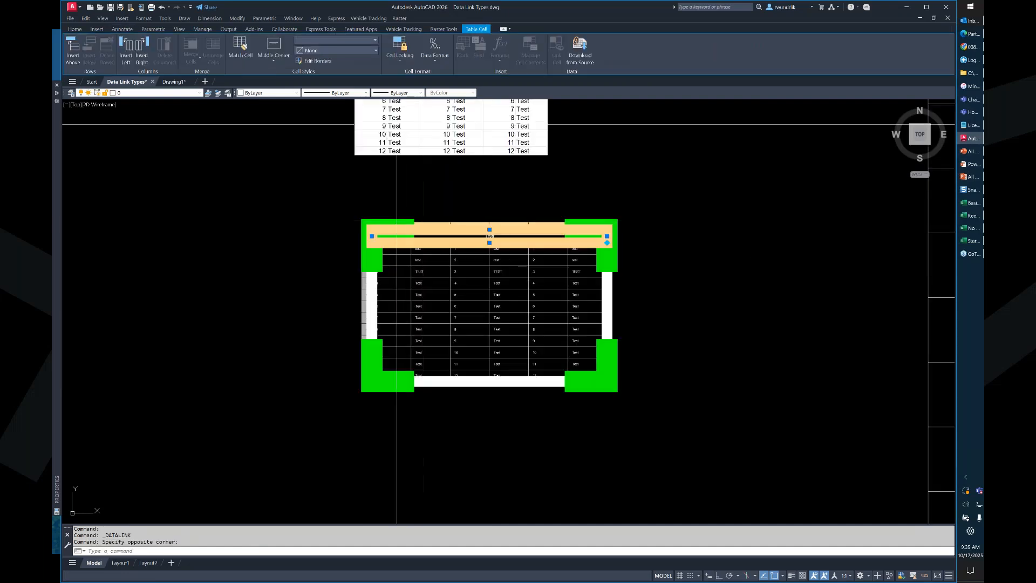
pyautogui.click(342, 203)
pyautogui.click(378, 230)
pyautogui.click(378, 231)
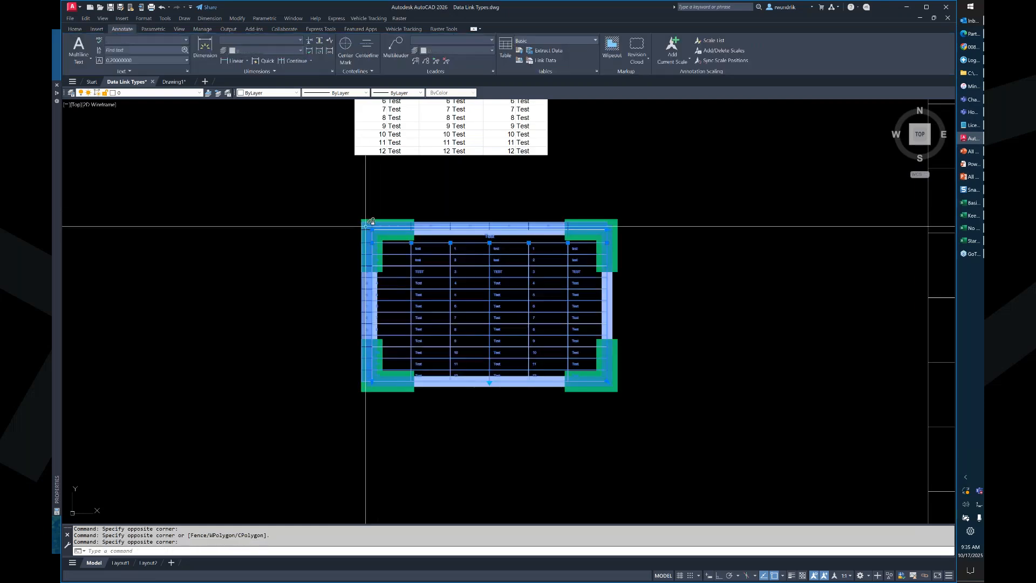
pyautogui.rightClick(366, 222)
pyautogui.click(411, 403)
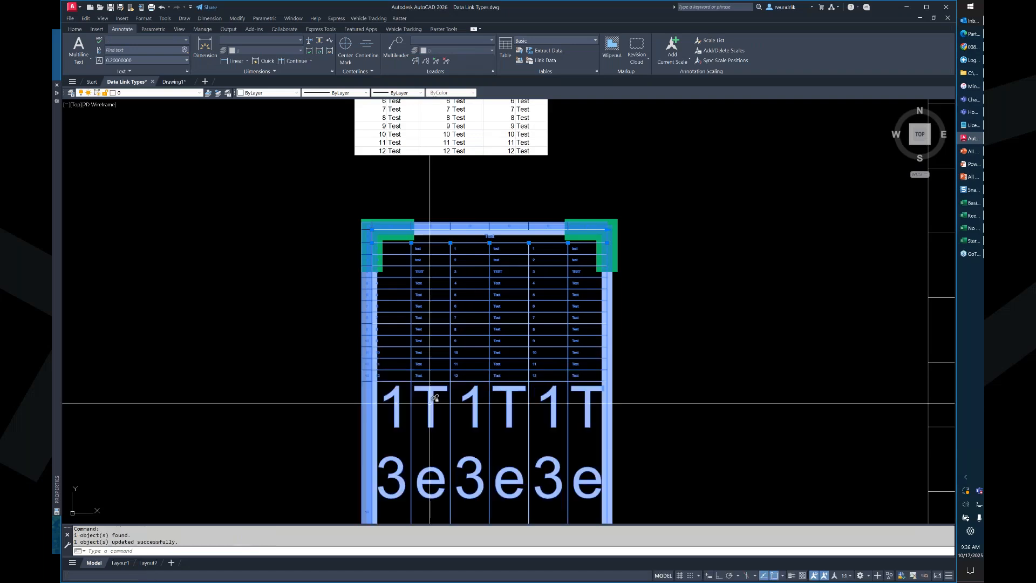
pyautogui.scroll(-6, 469, 373)
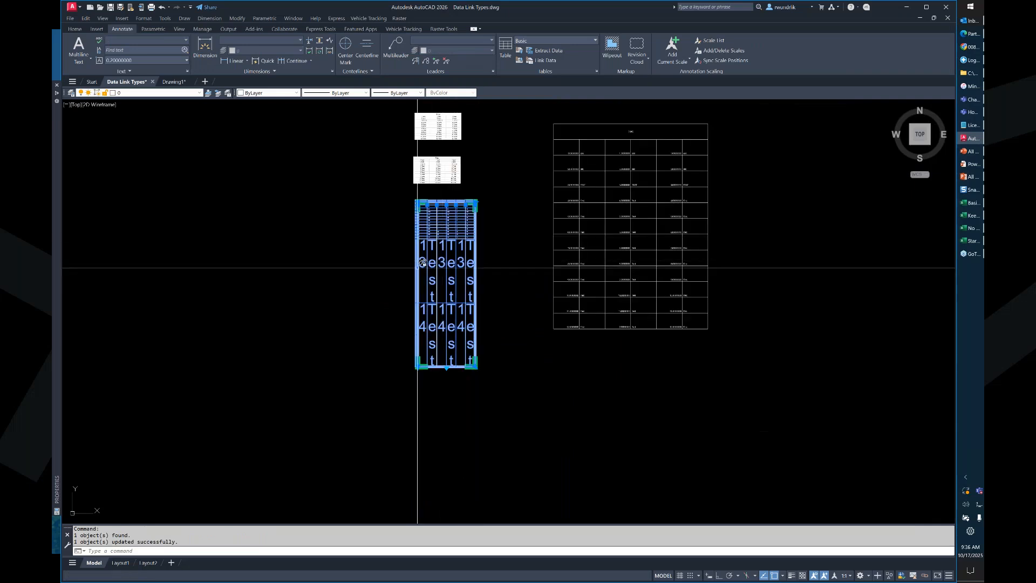
pyautogui.scroll(2, 486, 274)
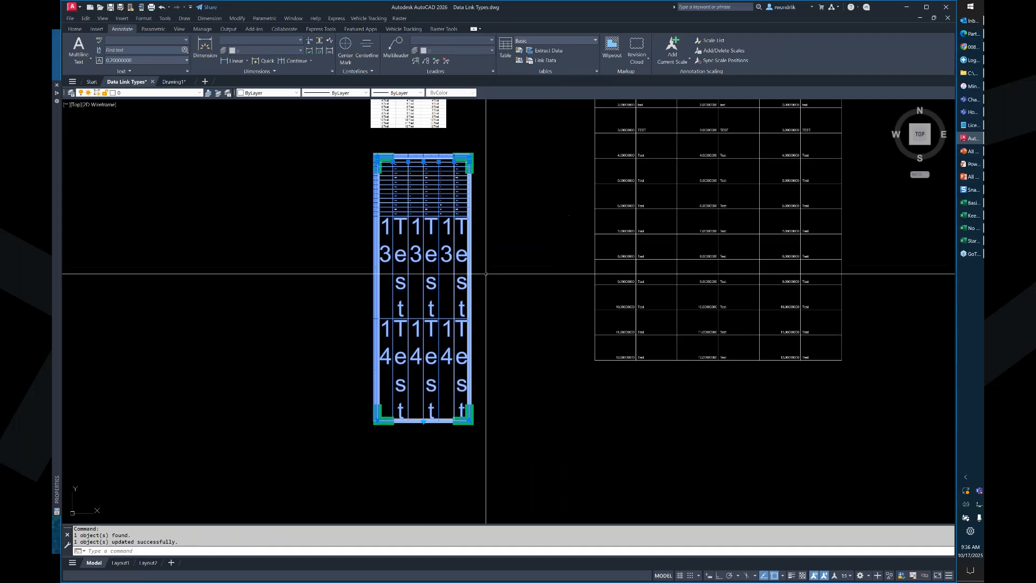
pyautogui.press('Escape')
pyautogui.scroll(6, 440, 237)
pyautogui.scroll(-8, 409, 220)
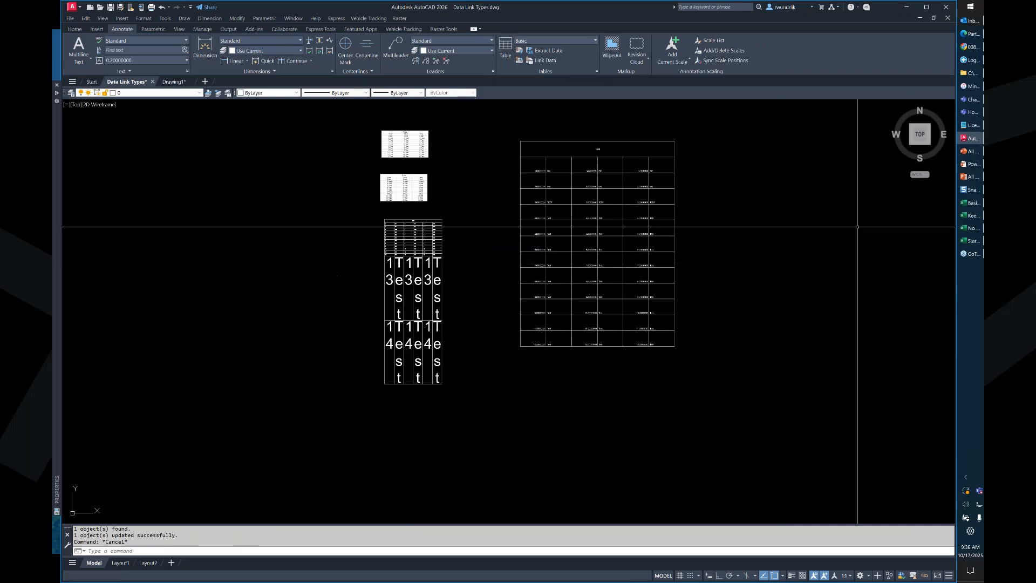
pyautogui.click(971, 178)
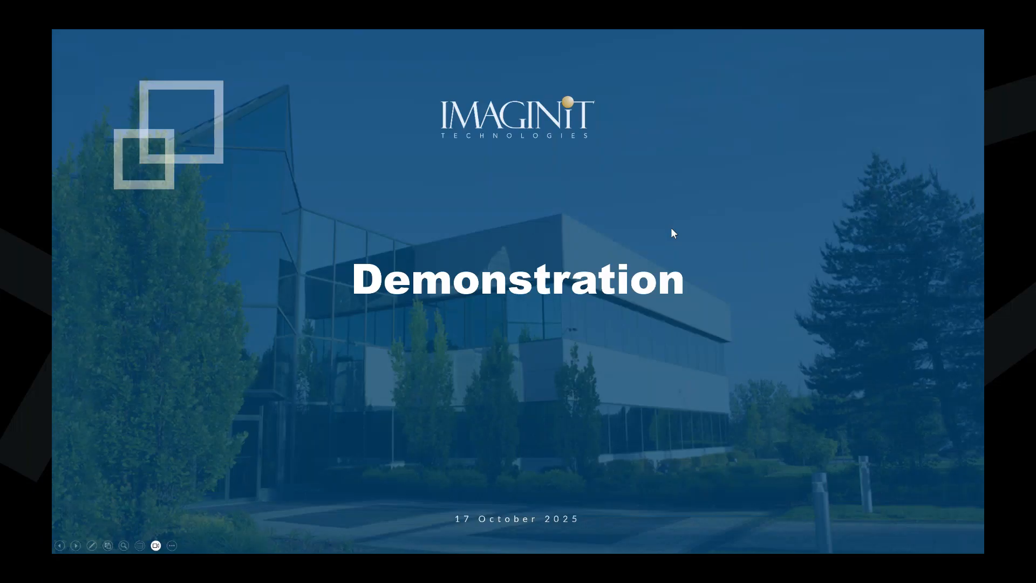
pyautogui.click(672, 228)
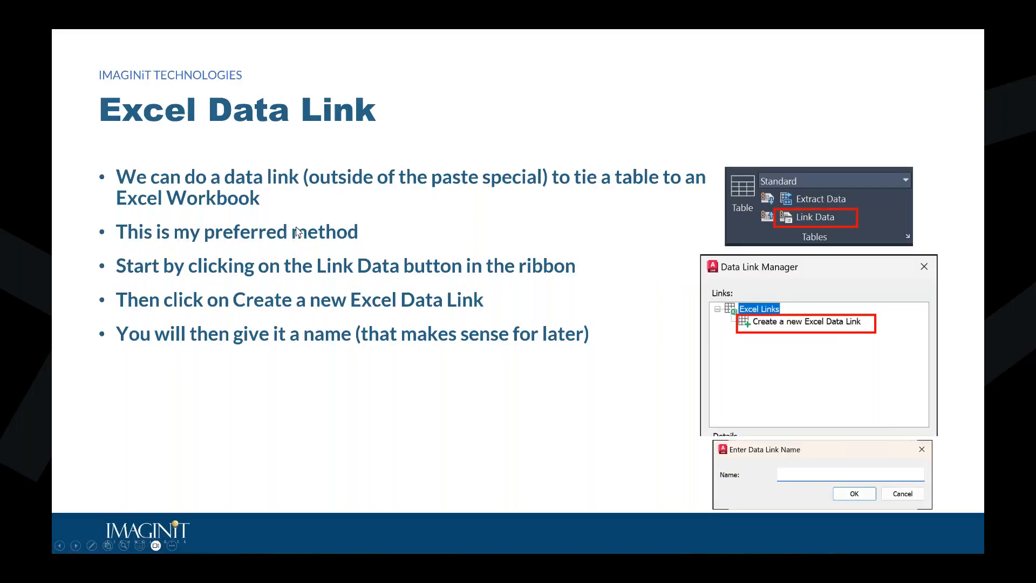
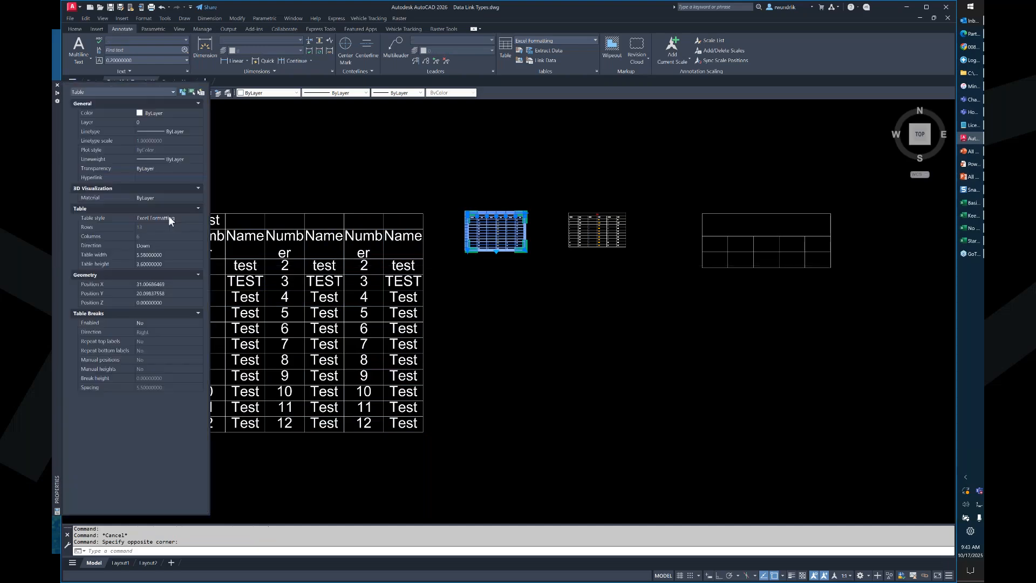
# Examine the table using the Excel Formatting style, and check the table style property of the similar linked table beside it.
pyautogui.scroll(5, 511, 220)
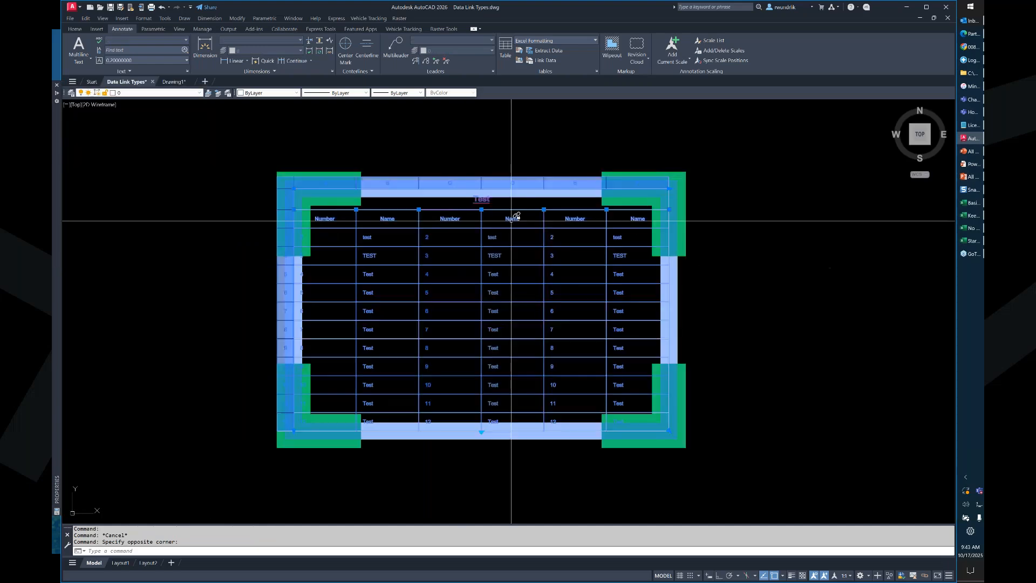
pyautogui.moveTo(511, 220); pyautogui.dragTo(445, 207, button='middle')
pyautogui.press('Escape')
pyautogui.scroll(-1, 445, 207)
pyautogui.moveTo(745, 181); pyautogui.dragTo(538, 185, button='middle')
pyautogui.click(538, 185)
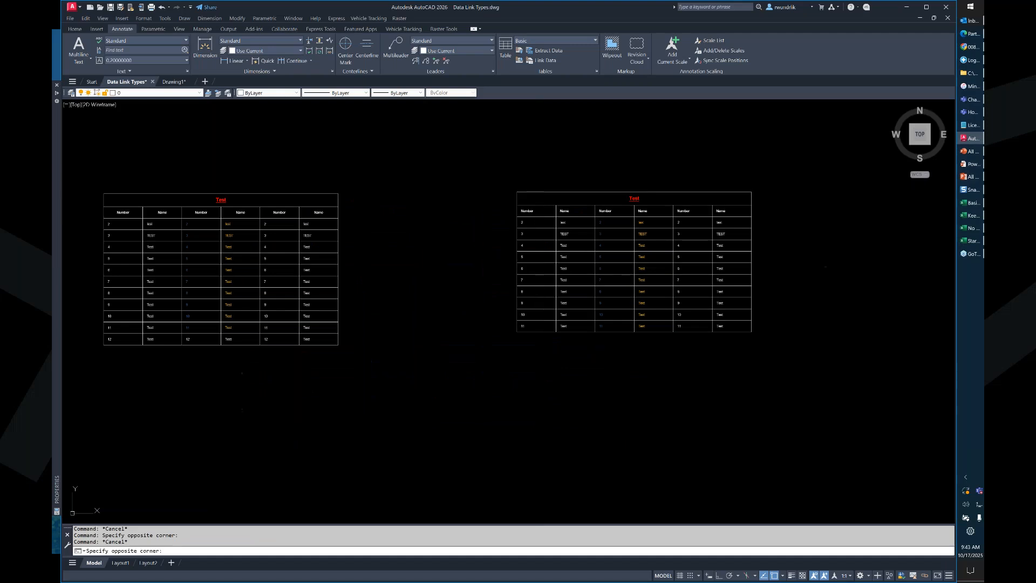
pyautogui.click(475, 226)
pyautogui.hotkey('ctrl', '1')
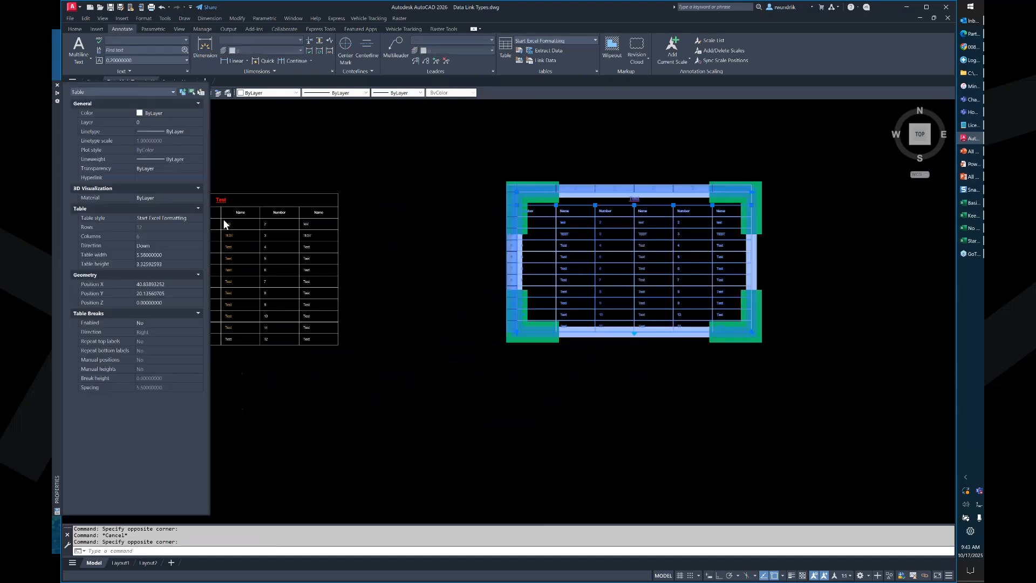
pyautogui.press('Escape')
# Compare the two small linked tables with the large unformatted linked table and the empty table in the drawing.
pyautogui.scroll(-2, 429, 234)
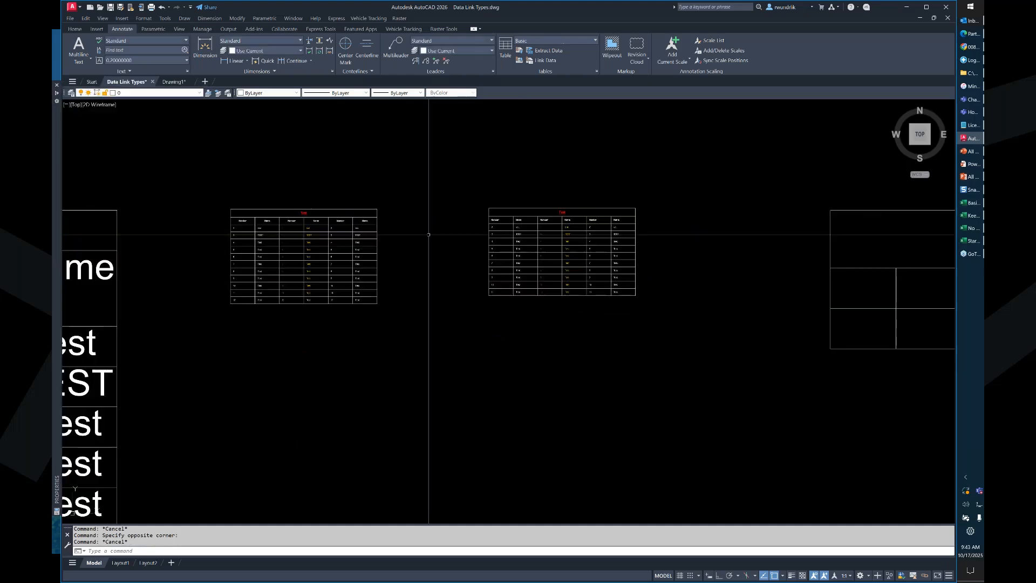
pyautogui.scroll(4, 428, 235)
pyautogui.scroll(-2, 673, 251)
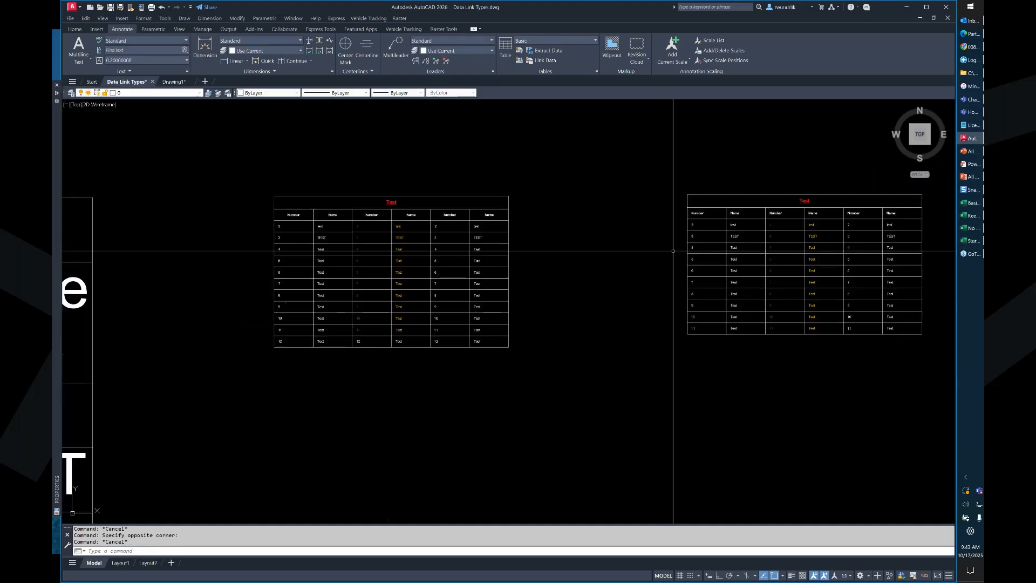
pyautogui.scroll(-6, 259, 275)
pyautogui.moveTo(259, 275); pyautogui.dragTo(506, 242, button='middle')
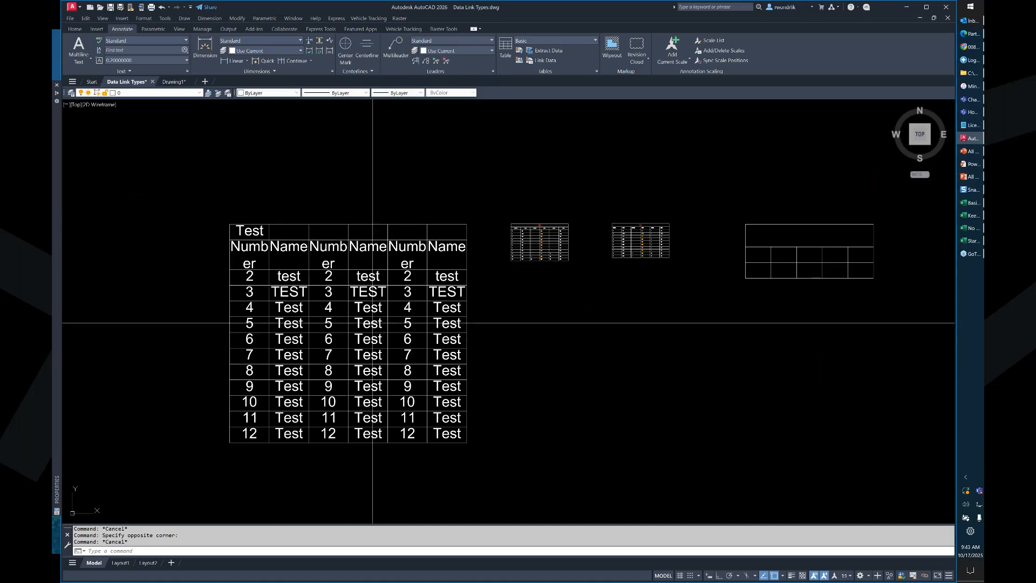
pyautogui.scroll(4, 593, 231)
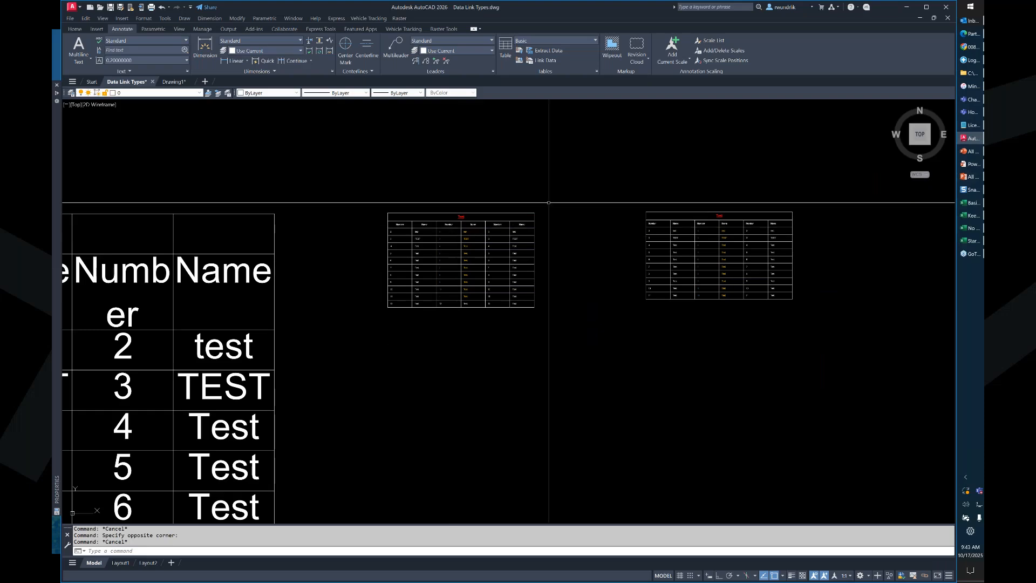
pyautogui.scroll(-2, 440, 139)
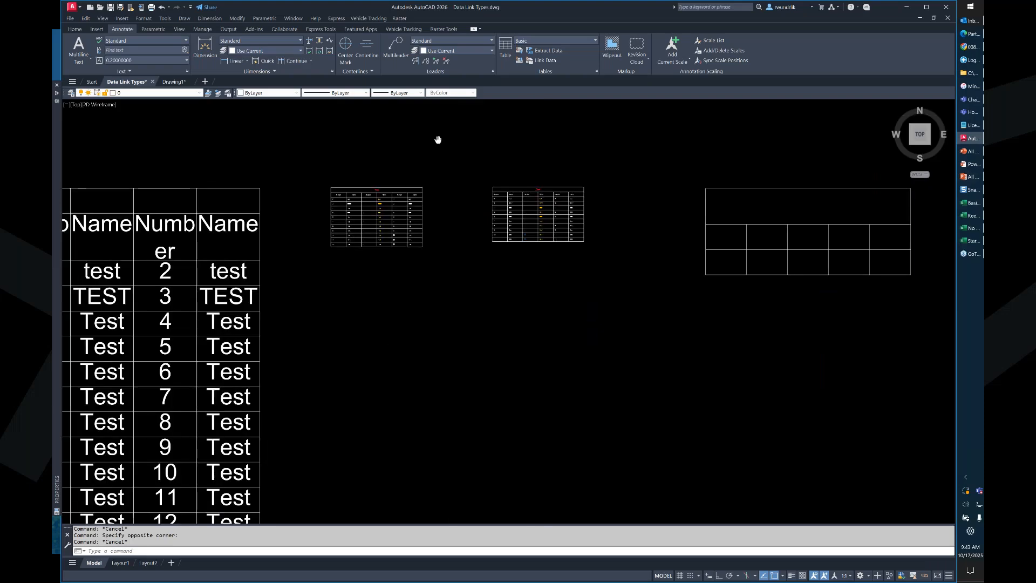
pyautogui.scroll(-2, 453, 144)
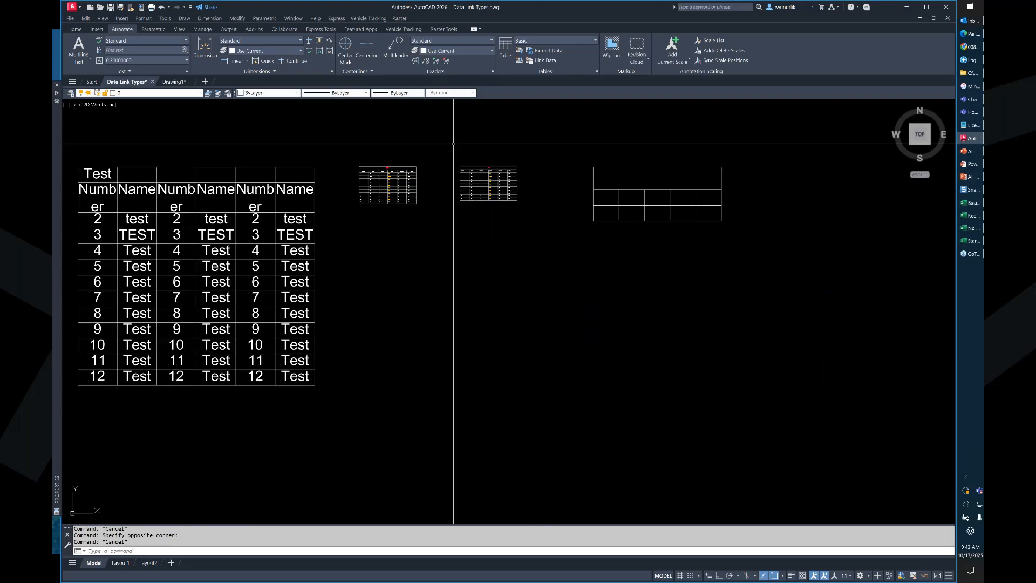
# Switch to Drawing1 and create a new Excel data link named Excel Formatting.
pyautogui.click(178, 85)
pyautogui.moveTo(673, 108); pyautogui.dragTo(583, 118, button='middle')
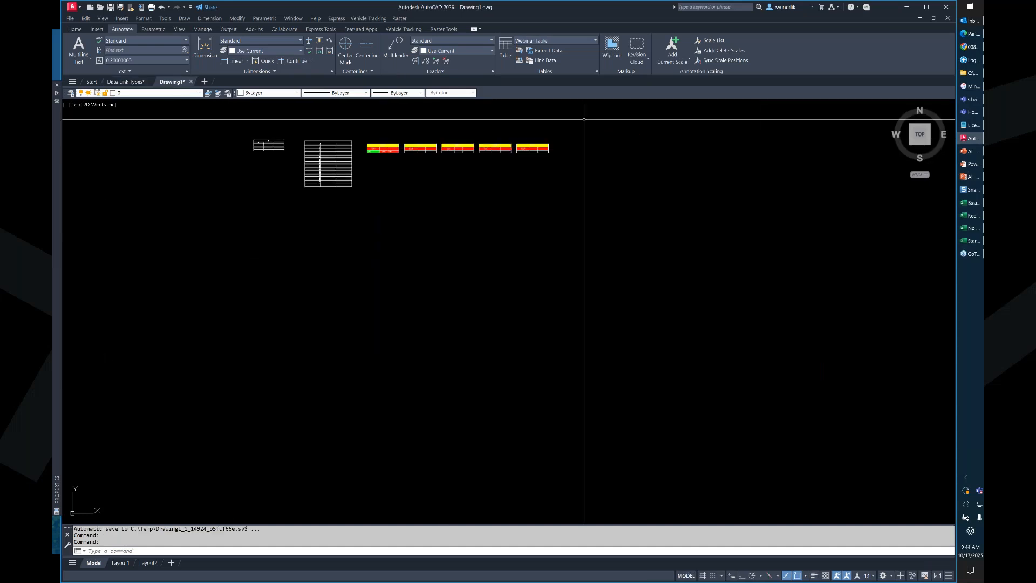
pyautogui.click(606, 111)
pyautogui.click(562, 116)
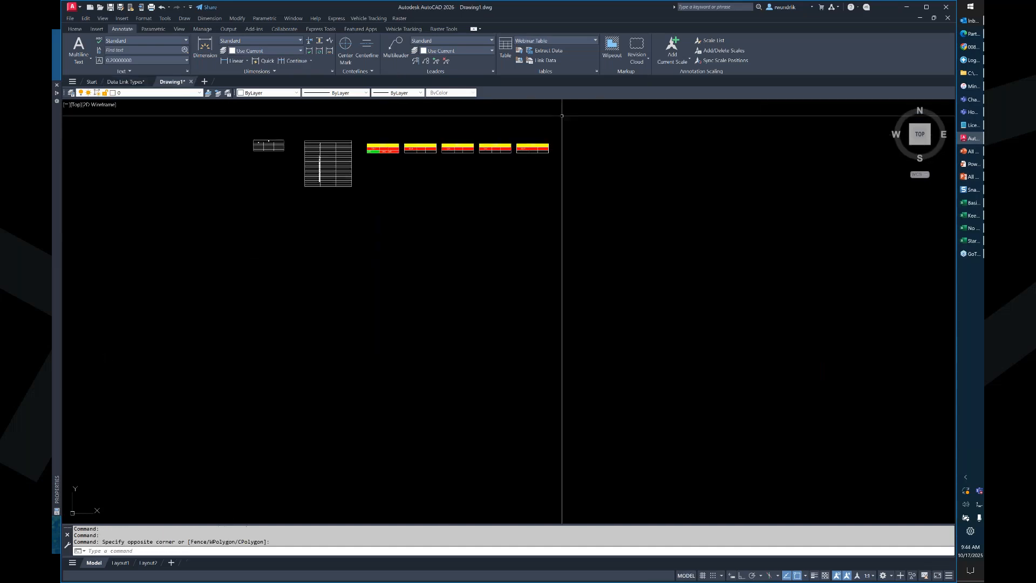
pyautogui.click(550, 60)
pyautogui.click(494, 222)
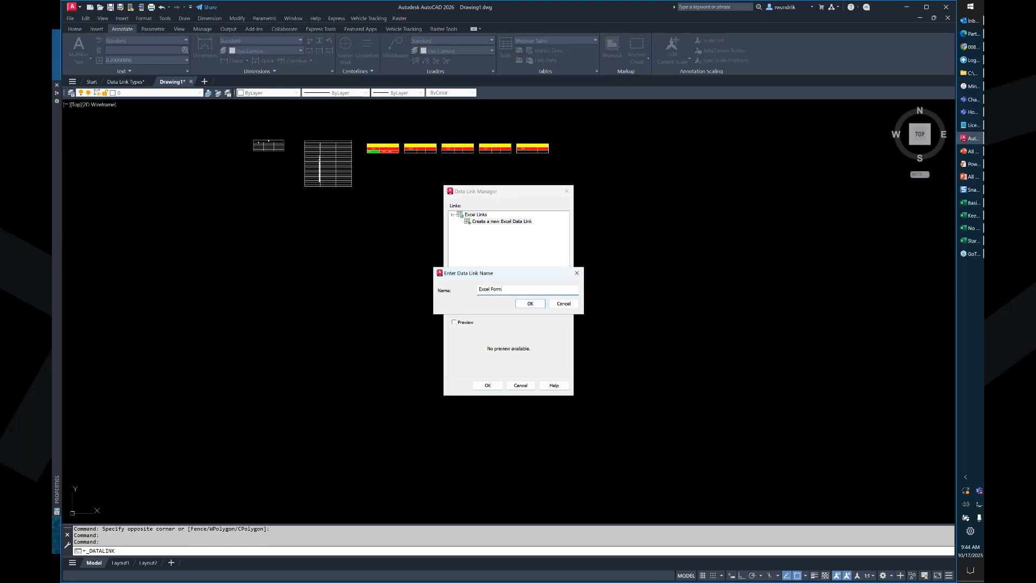
pyautogui.press('Return')
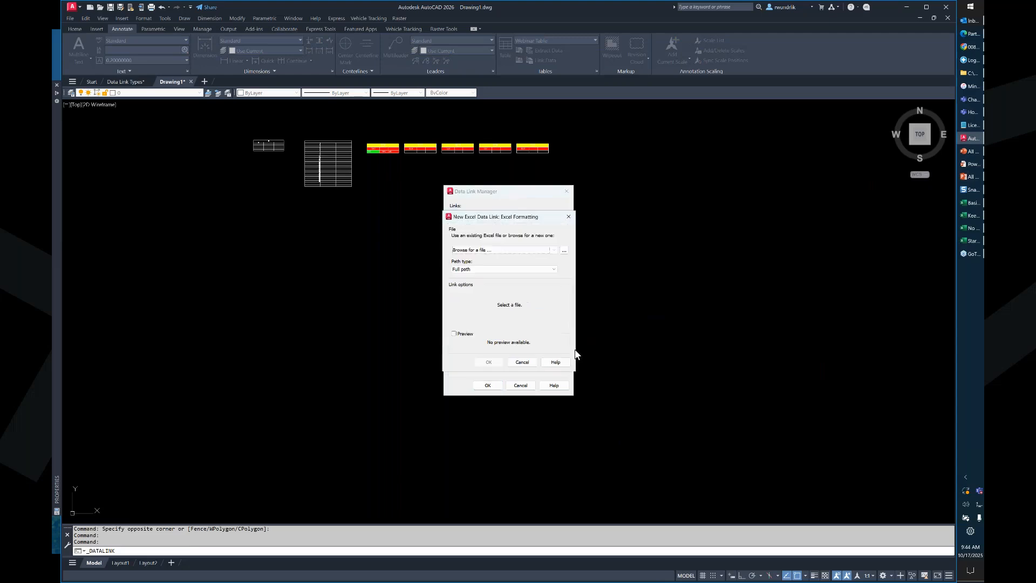
# Choose Keep Excel Formatting.xlsx from the Webinar folder as the source file of the data link.
pyautogui.click(564, 251)
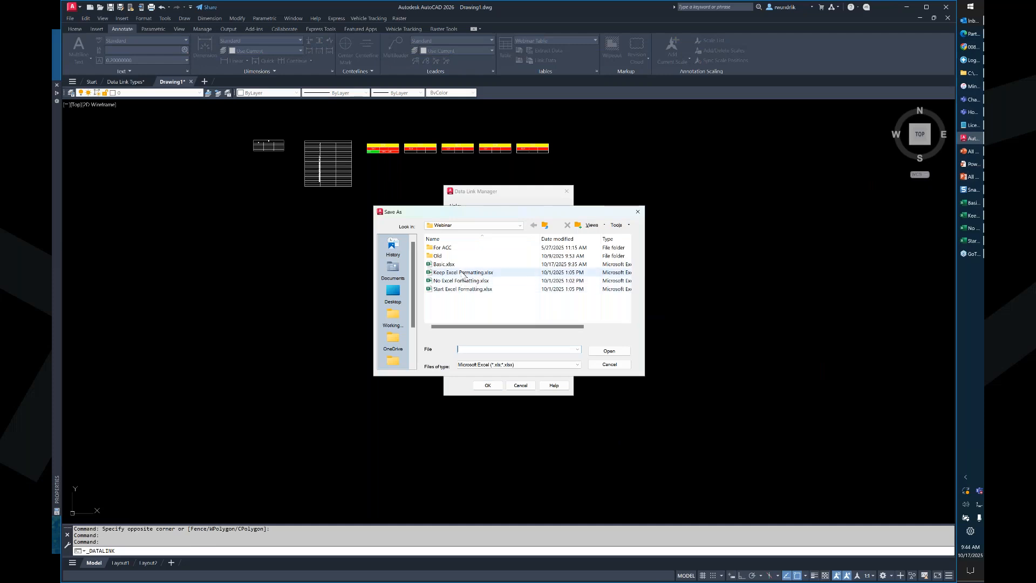
pyautogui.click(475, 273)
pyautogui.click(609, 351)
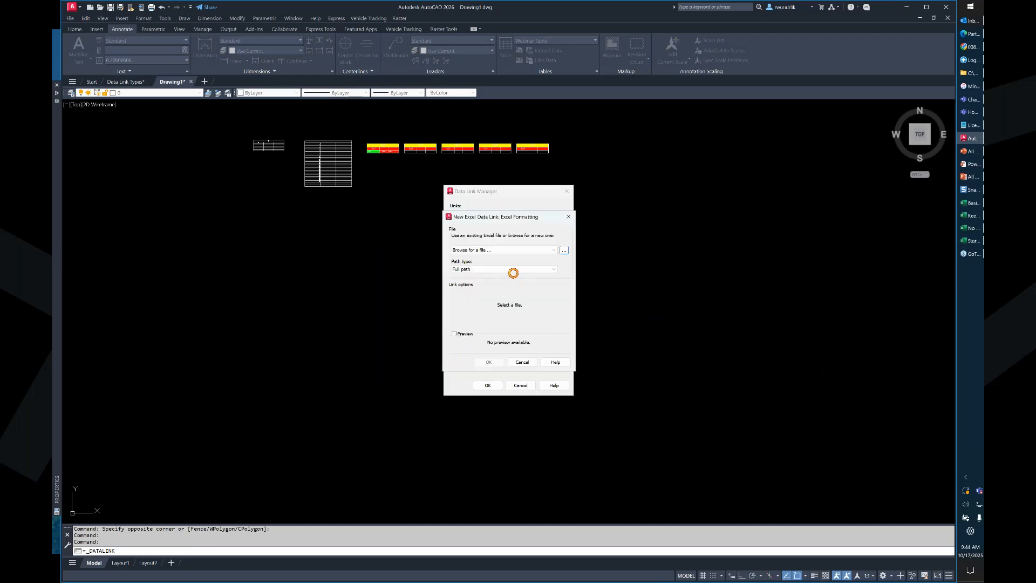
# Try to set the data link's path type to Relative path.
pyautogui.click(536, 270)
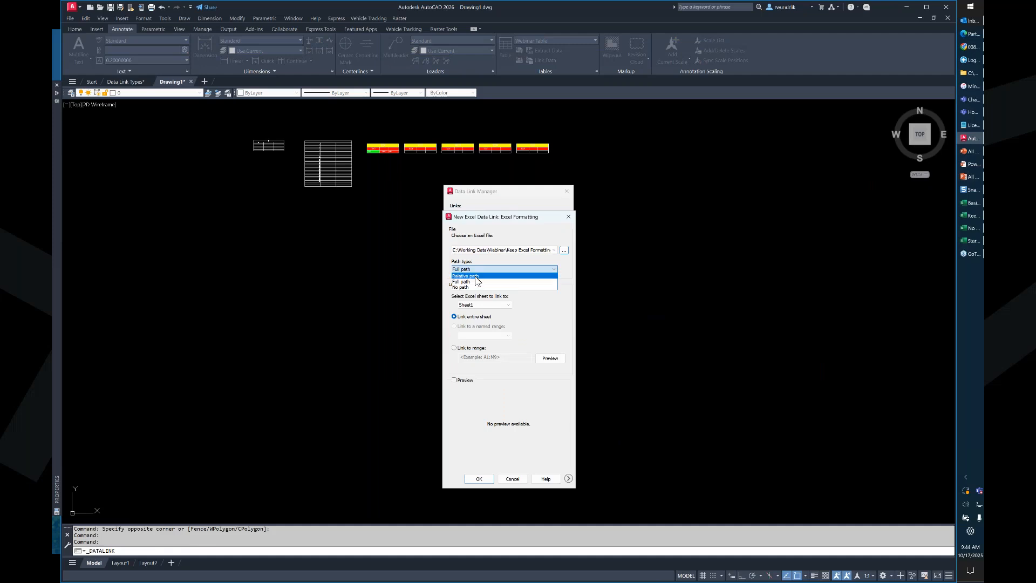
pyautogui.click(476, 276)
pyautogui.click(576, 374)
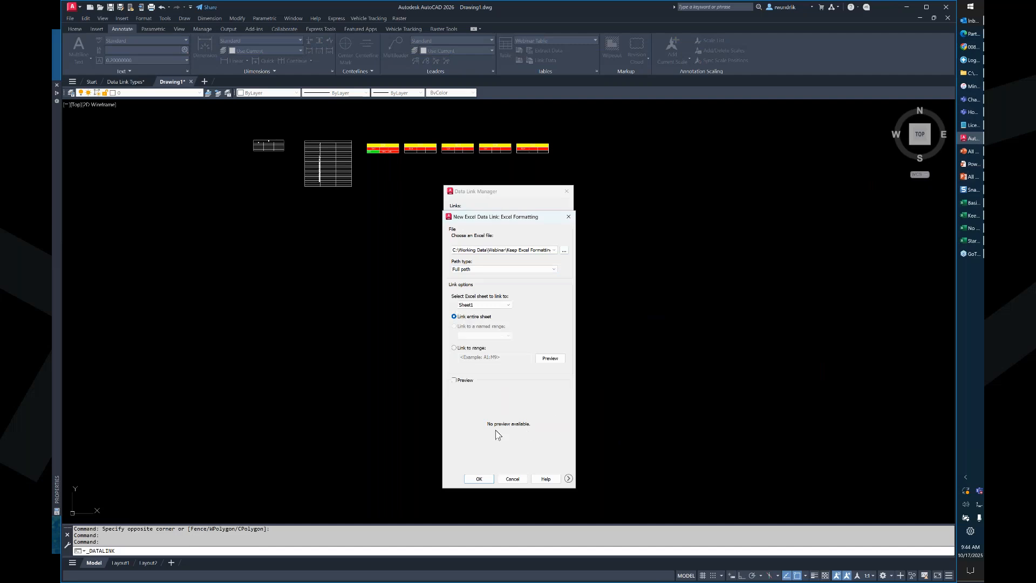
# Set the link's cell formatting to keep the table updated to Excel formatting, accept the link, and close the Data Link Manager.
pyautogui.click(568, 478)
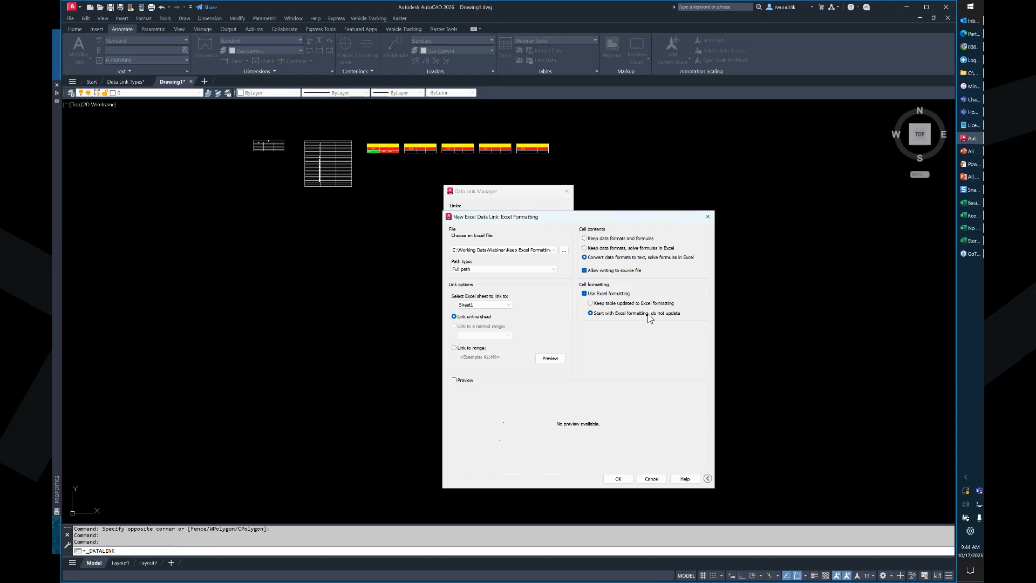
pyautogui.click(594, 303)
pyautogui.click(621, 481)
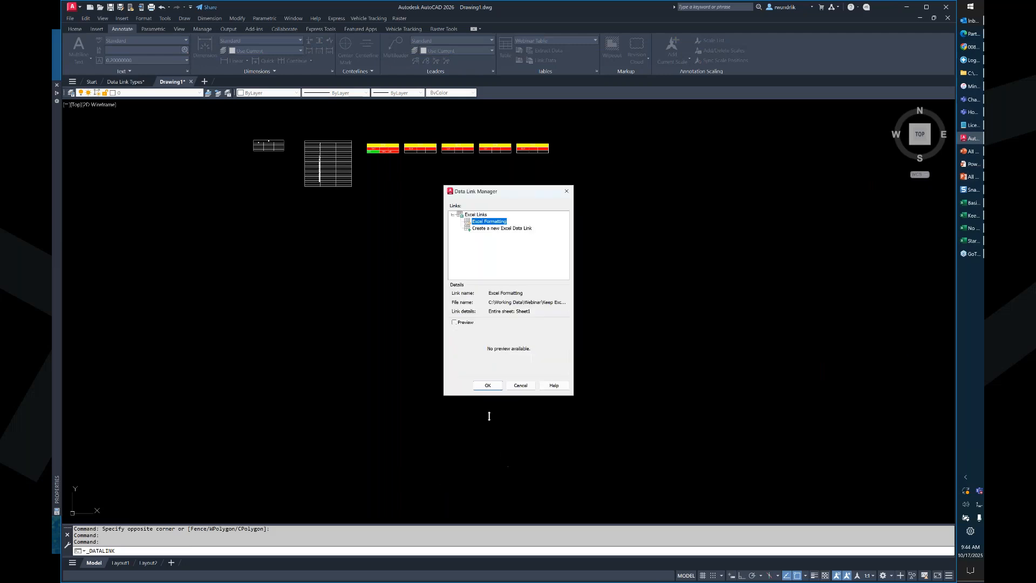
pyautogui.click(488, 386)
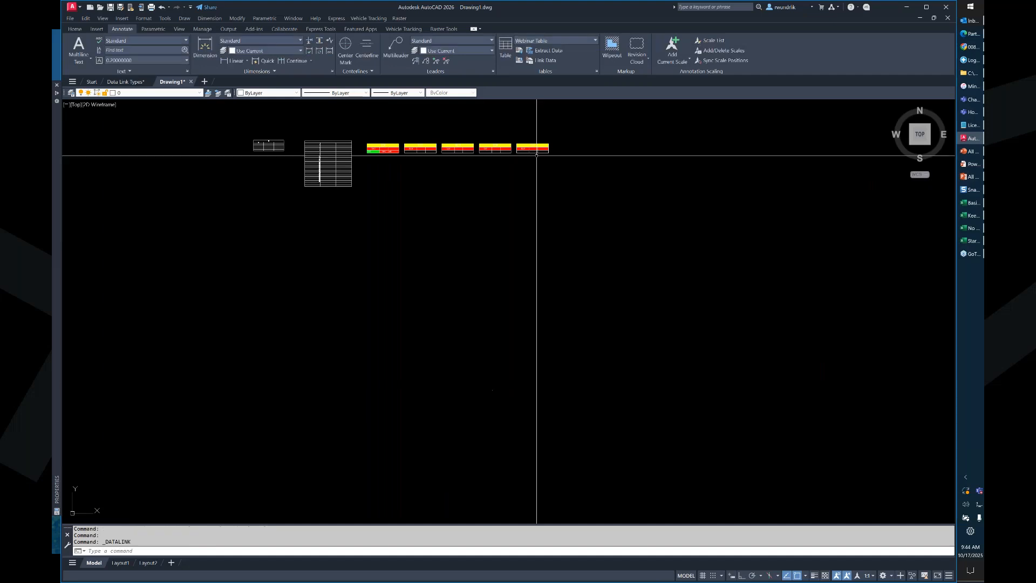
# Insert a table from the Excel Formatting data link and place it in open space below the existing tables.
pyautogui.click(506, 51)
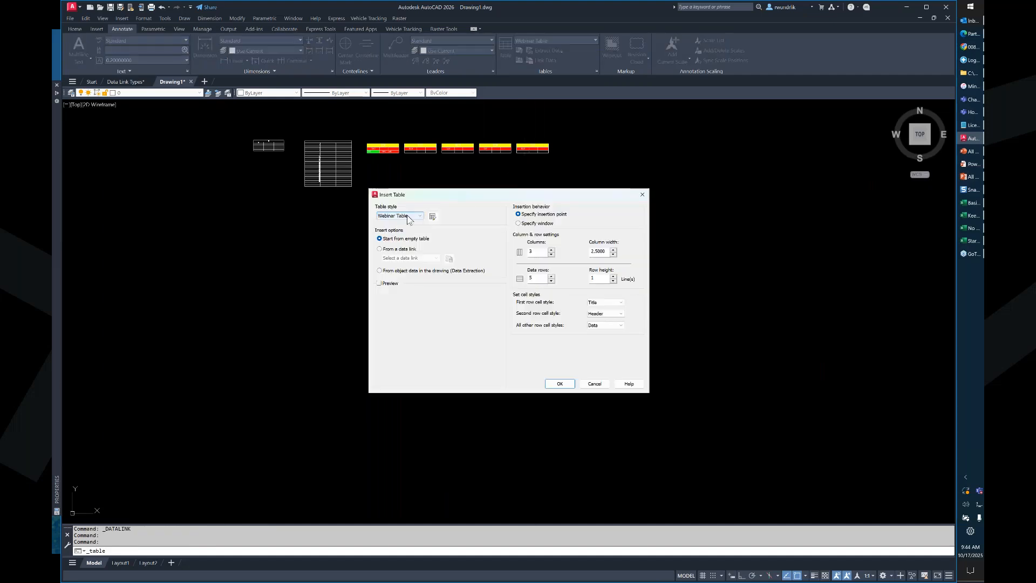
pyautogui.click(399, 249)
pyautogui.click(410, 258)
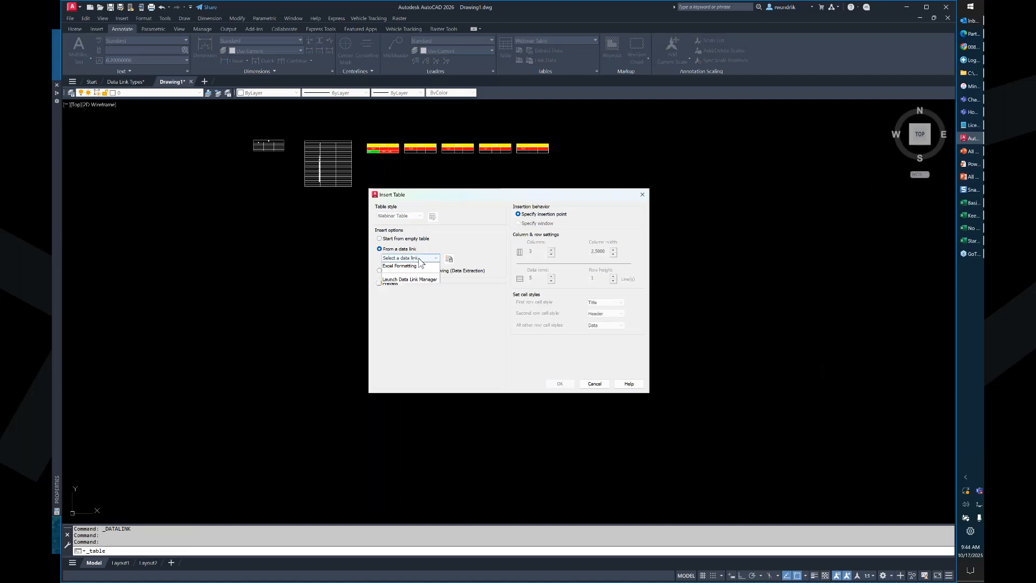
pyautogui.click(404, 267)
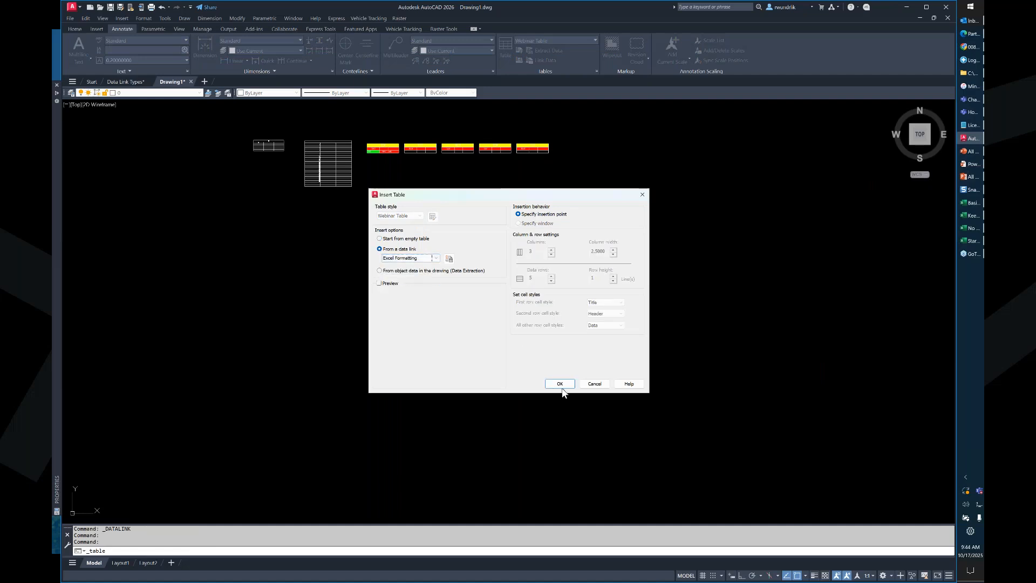
pyautogui.click(560, 383)
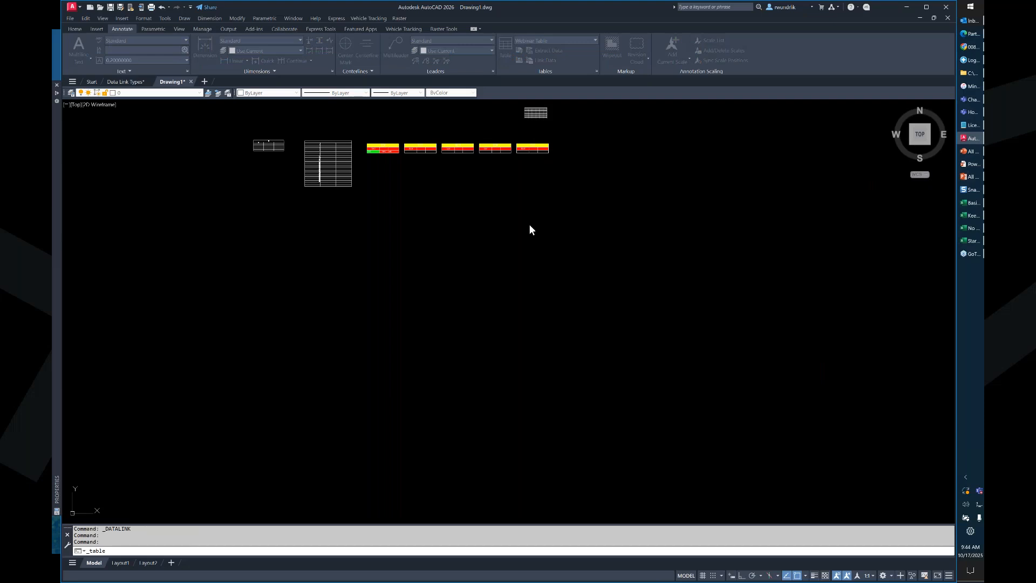
pyautogui.click(491, 231)
pyautogui.scroll(10, 491, 231)
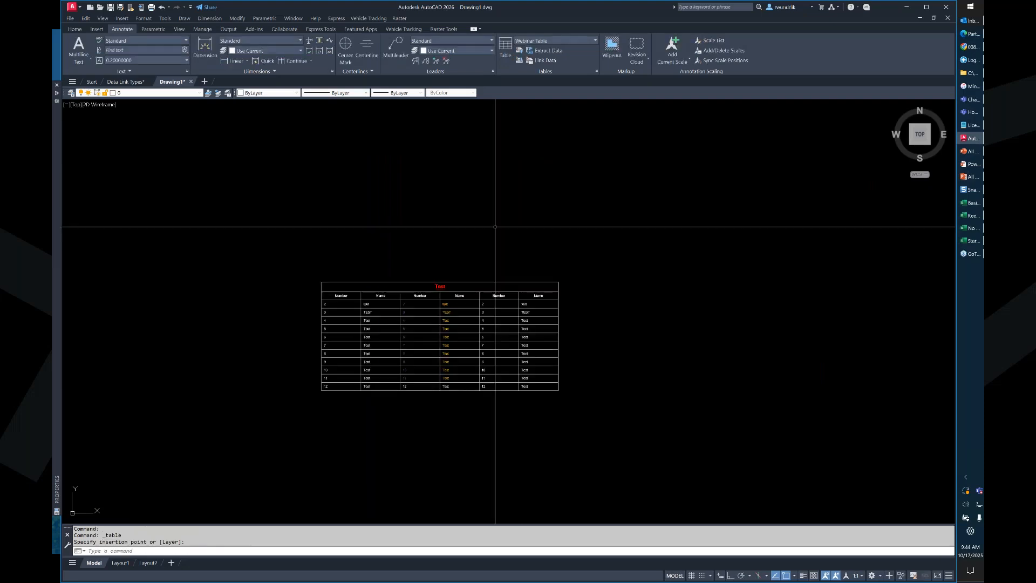
pyautogui.scroll(2, 445, 266)
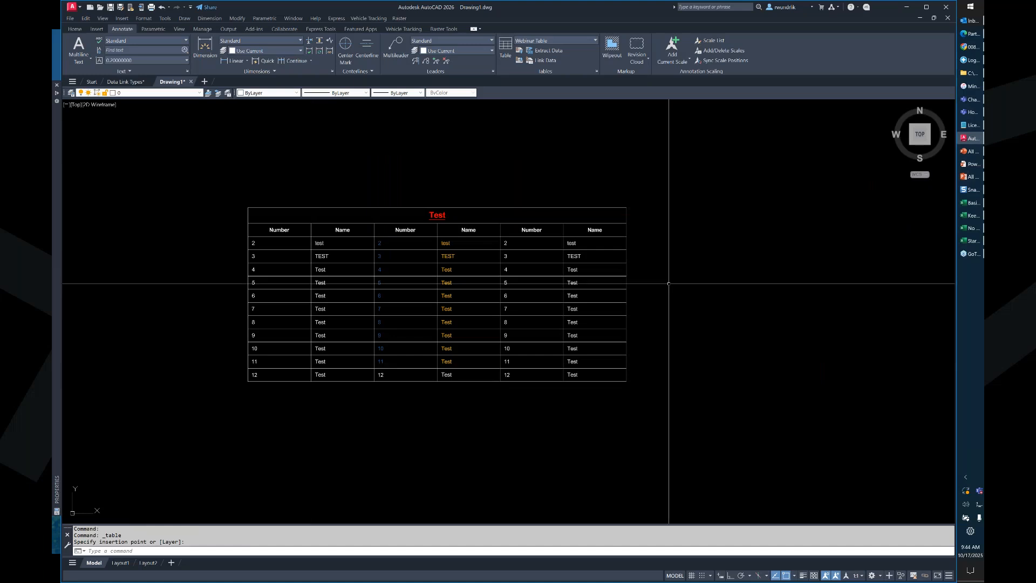
# Switch to the Keep Excel Formatting.xlsx workbook, make cells A3:F13 red and centred, and save it.
pyautogui.click(972, 216)
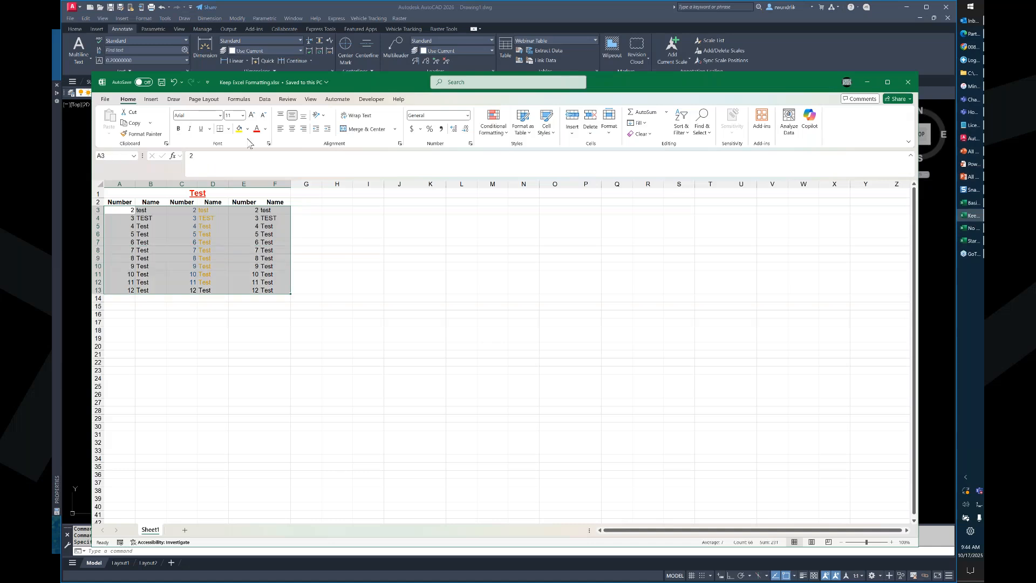
pyautogui.click(292, 128)
pyautogui.click(161, 82)
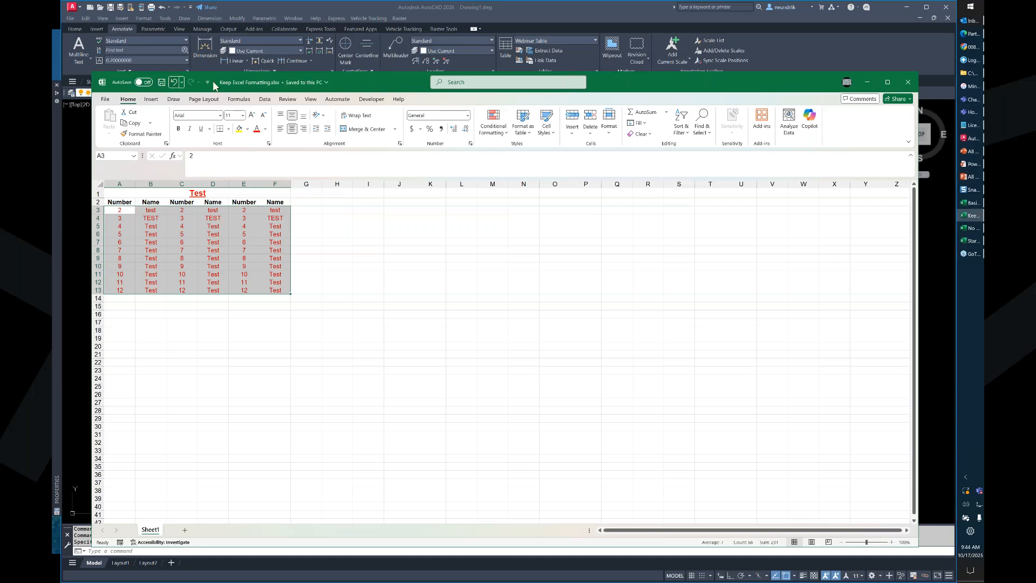
# Return to AutoCAD and download the source file changes into the entire linked table.
pyautogui.click(467, 8)
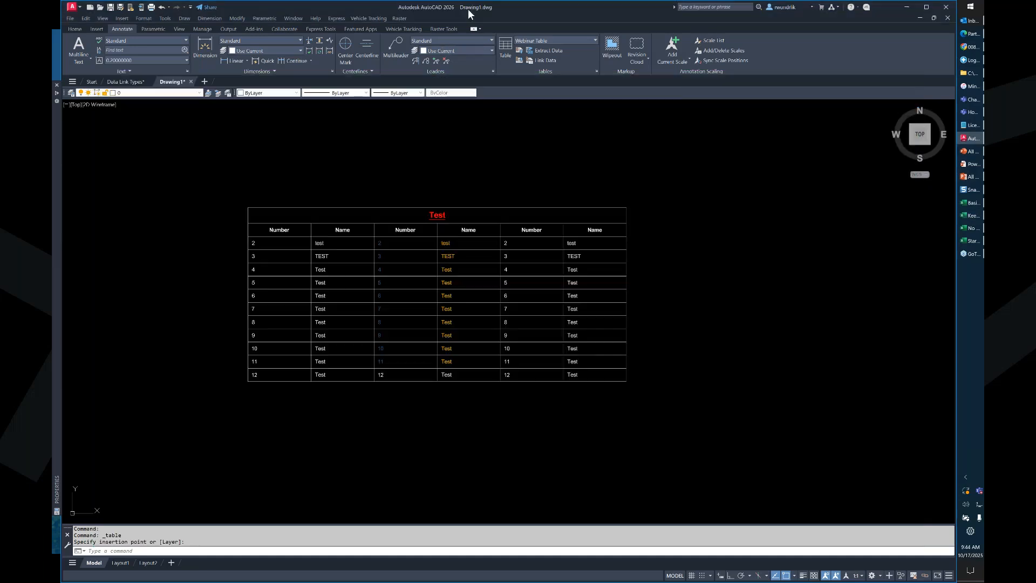
pyautogui.click(315, 207)
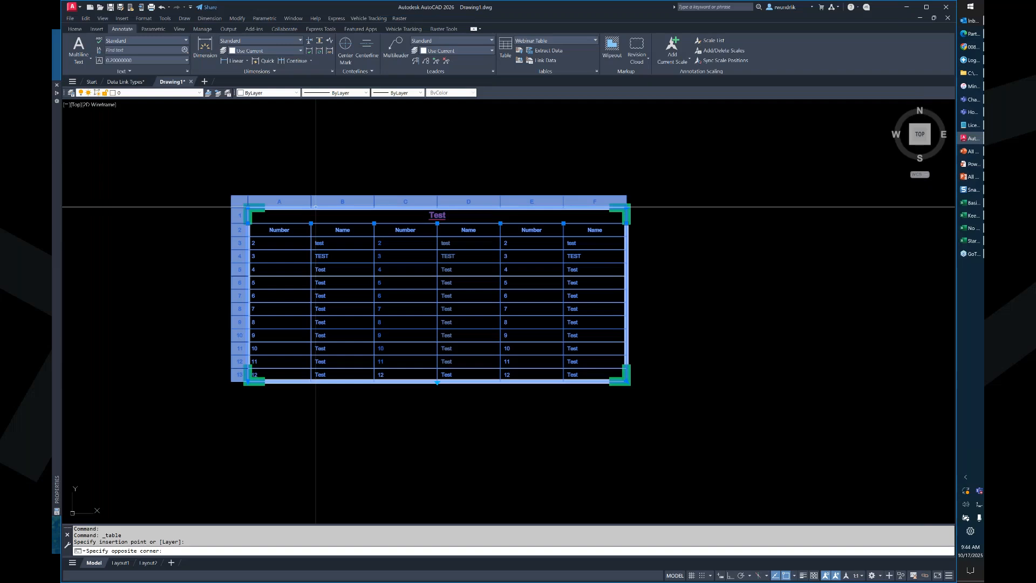
pyautogui.click(243, 202)
pyautogui.click(246, 201)
pyautogui.rightClick(242, 203)
pyautogui.moveTo(300, 317)
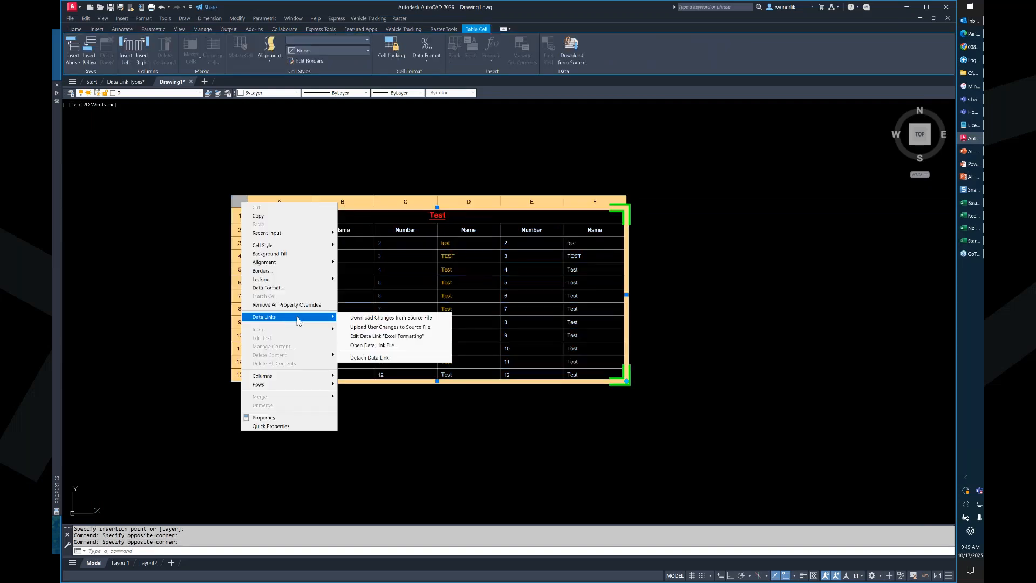
pyautogui.click(391, 318)
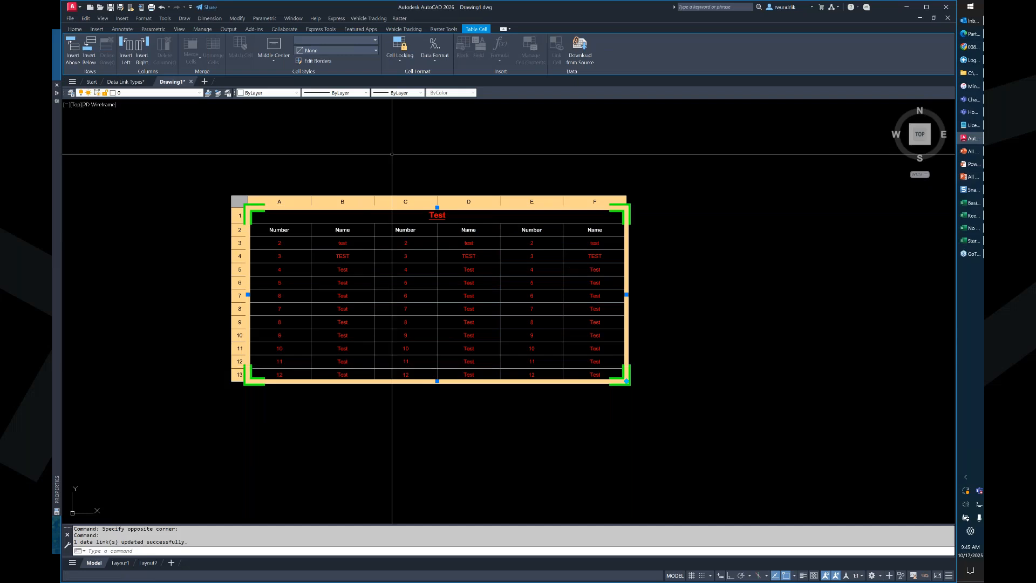
pyautogui.click(423, 140)
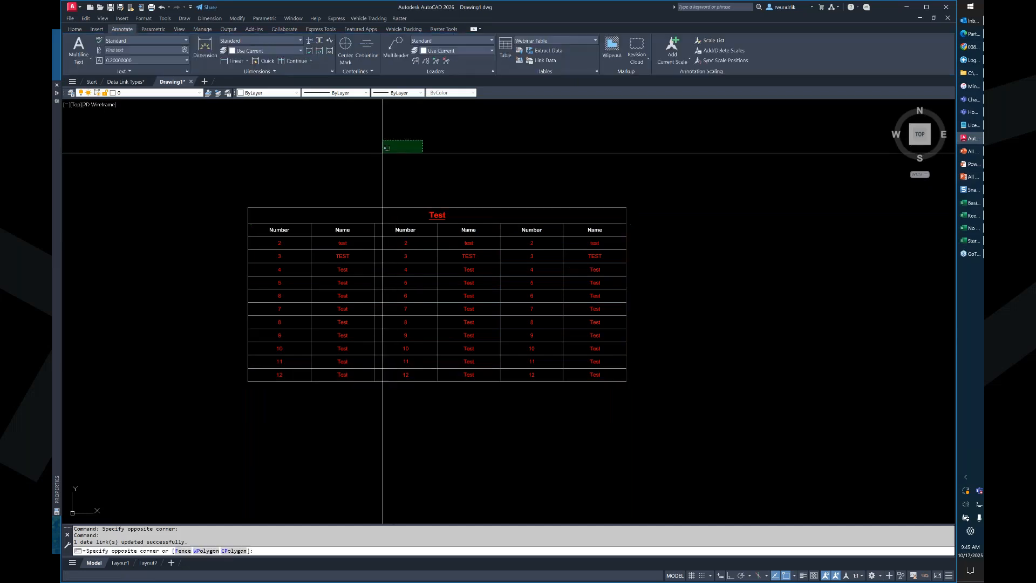
# Check the actions available for the Excel Formatting link in the Data Link Manager, and close it without changes.
pyautogui.click(547, 59)
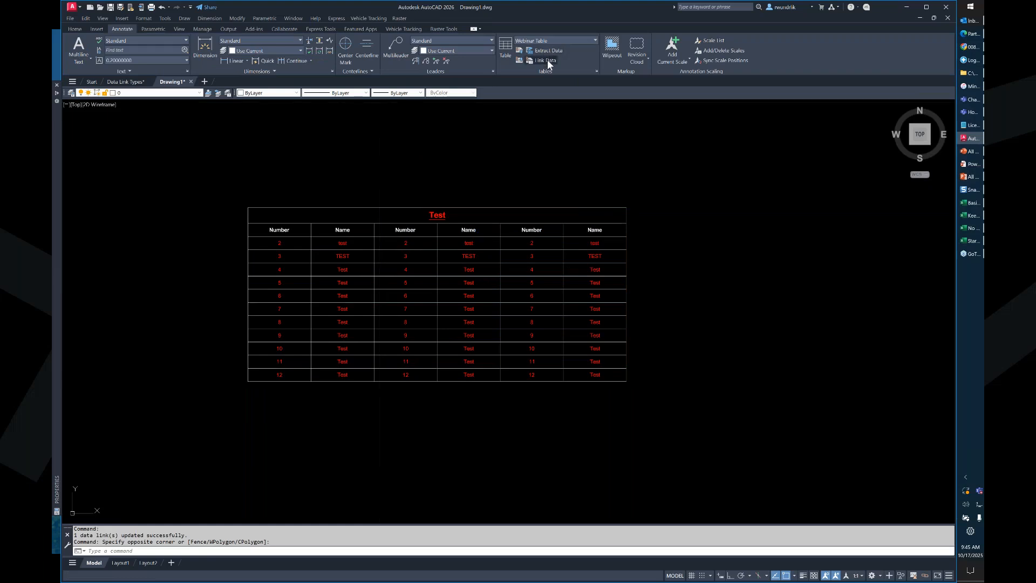
pyautogui.rightClick(494, 222)
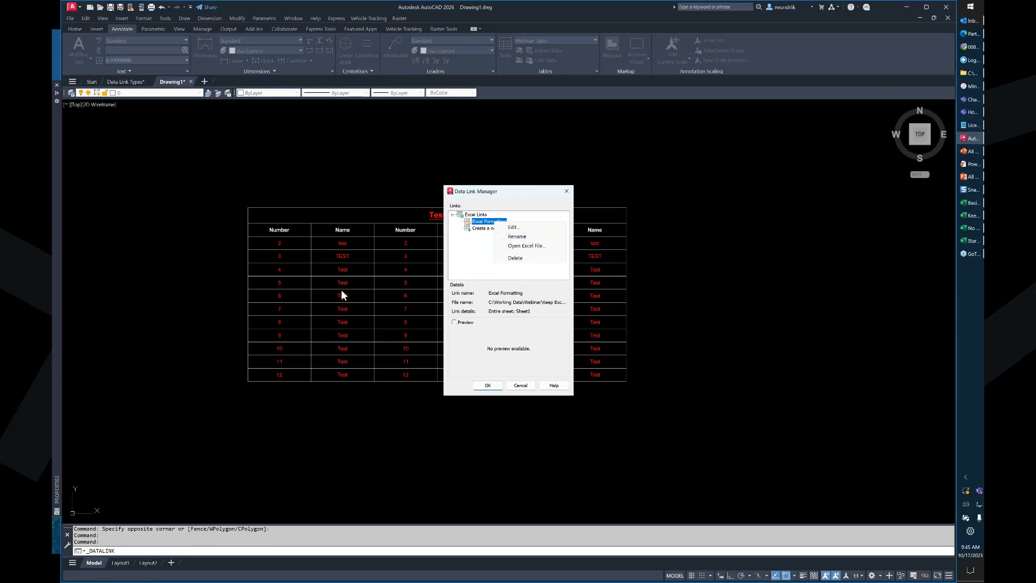
pyautogui.click(362, 183)
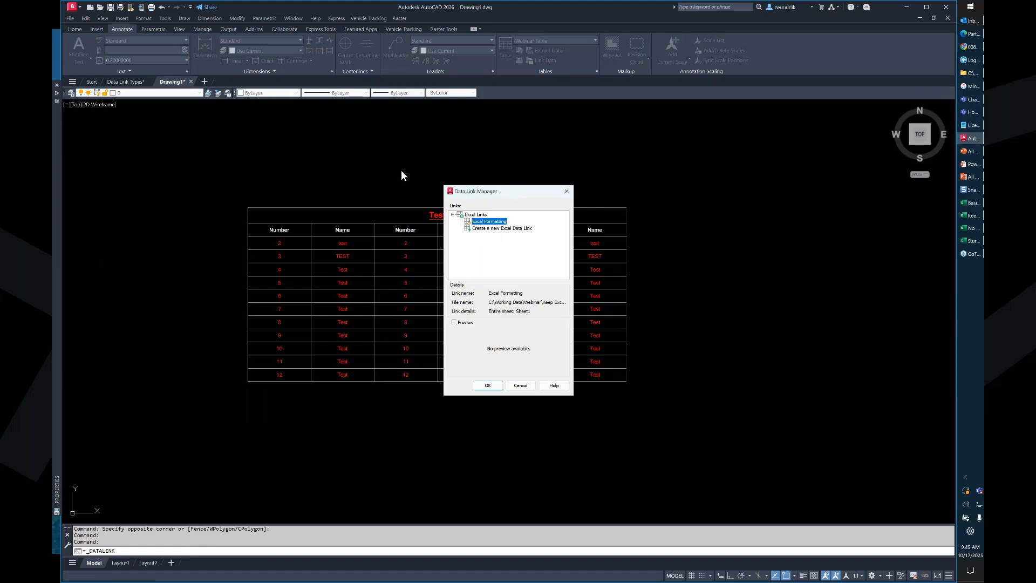
pyautogui.click(520, 385)
pyautogui.scroll(-2, 470, 229)
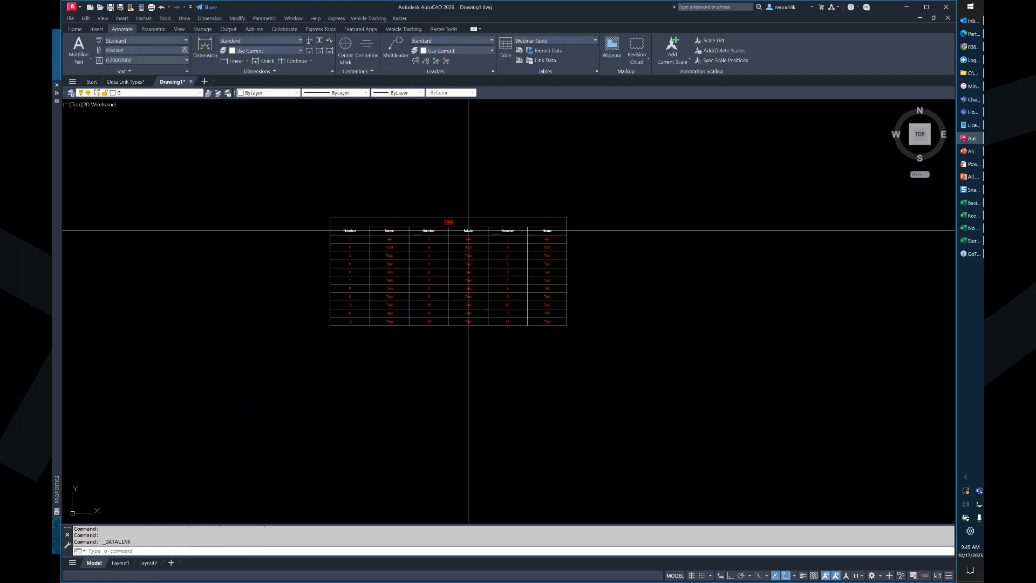
pyautogui.scroll(4, 469, 229)
pyautogui.moveTo(351, 222); pyautogui.dragTo(443, 190, button='middle')
pyautogui.click(377, 188)
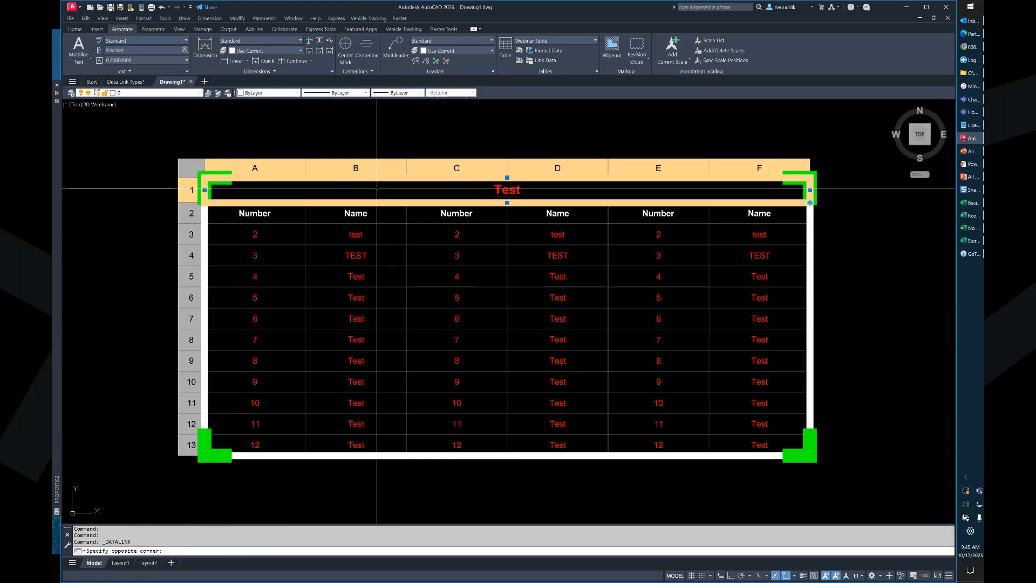
pyautogui.scroll(-4, 448, 210)
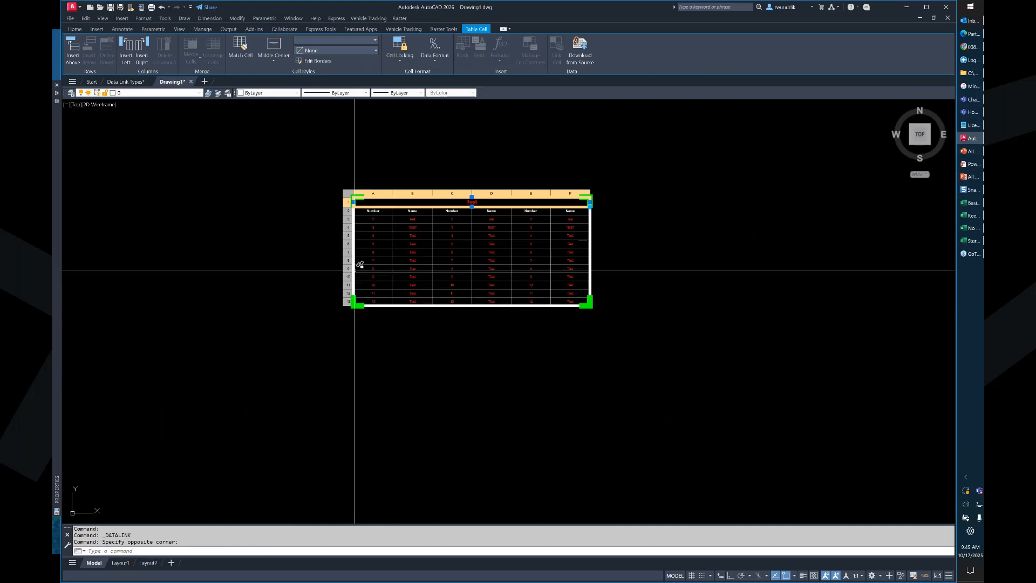
pyautogui.scroll(2, 468, 225)
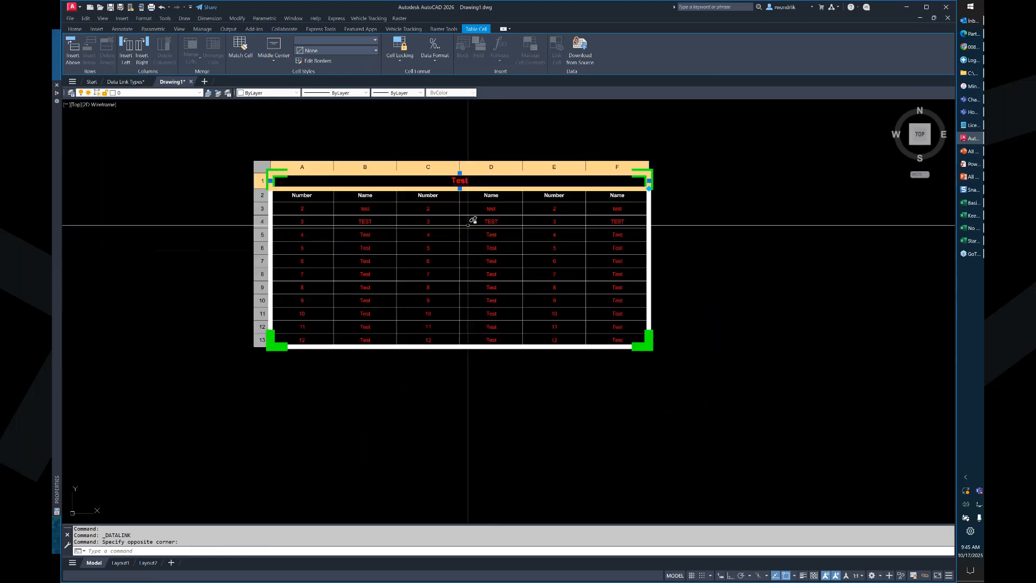
pyautogui.press('Escape')
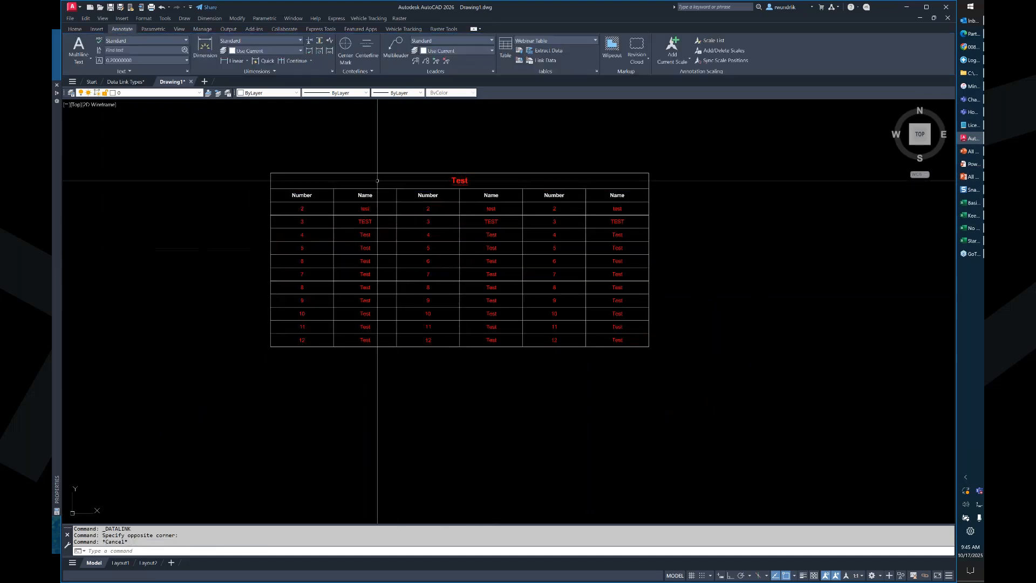
# Set the cell style of the Number header in cell C2 of the linked table to Detail.
pyautogui.click(432, 198)
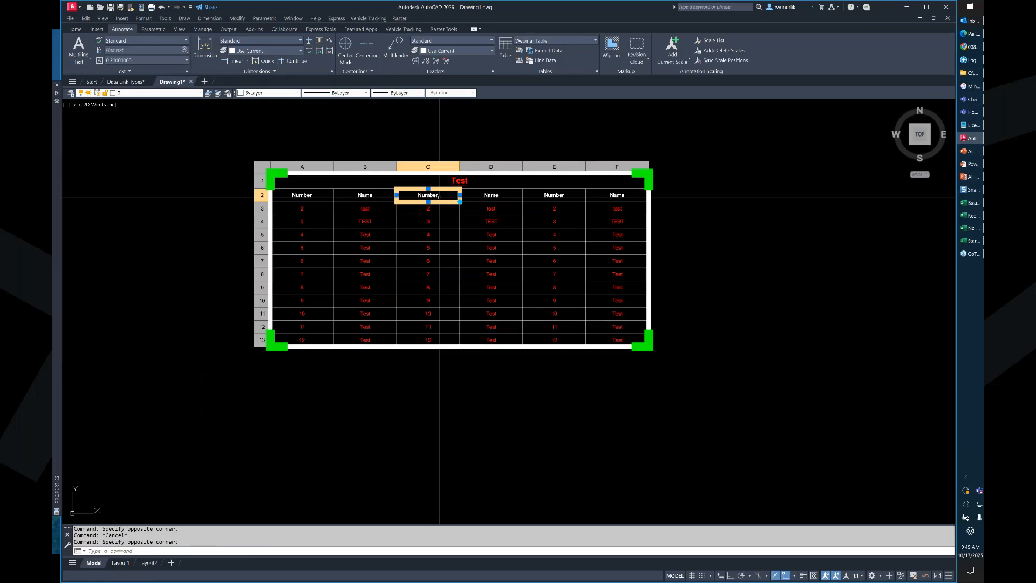
pyautogui.moveTo(56, 204)
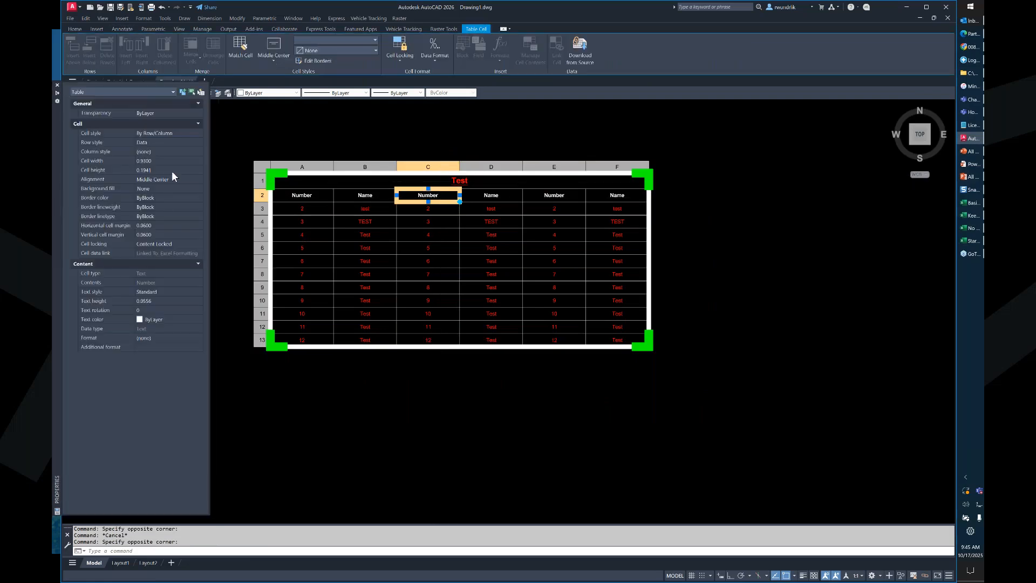
pyautogui.click(177, 133)
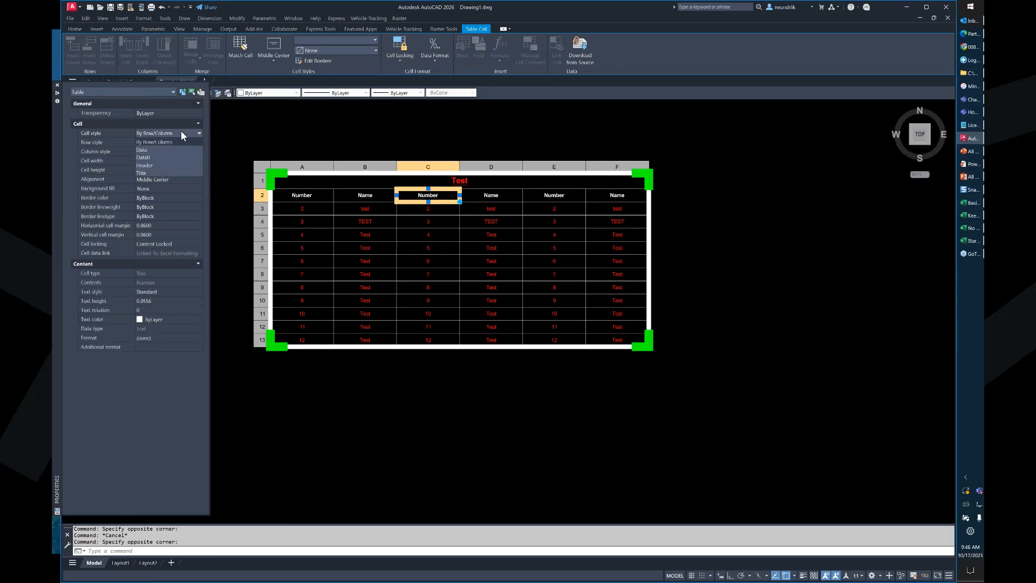
pyautogui.click(148, 158)
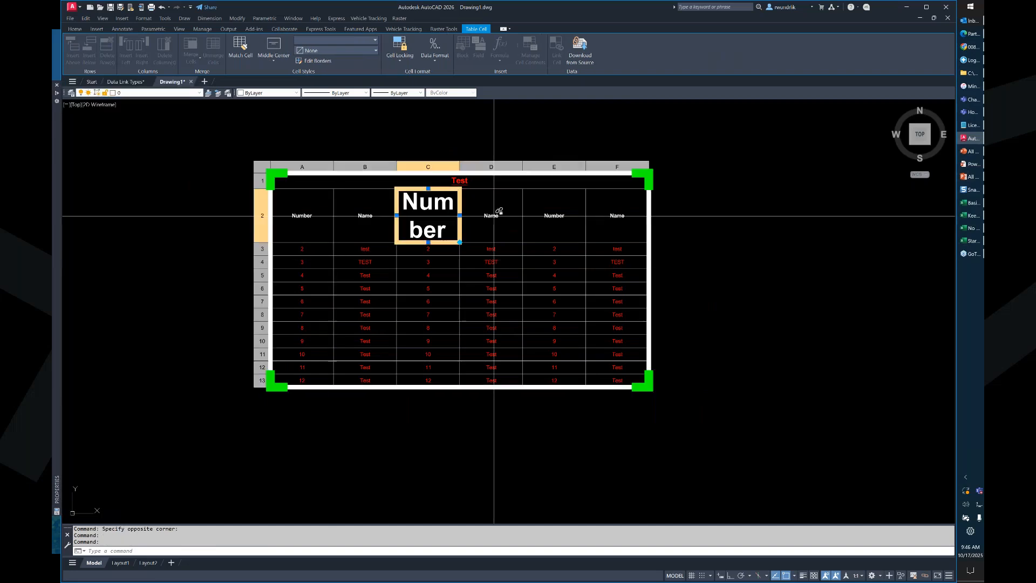
pyautogui.click(666, 249)
pyautogui.press('Escape')
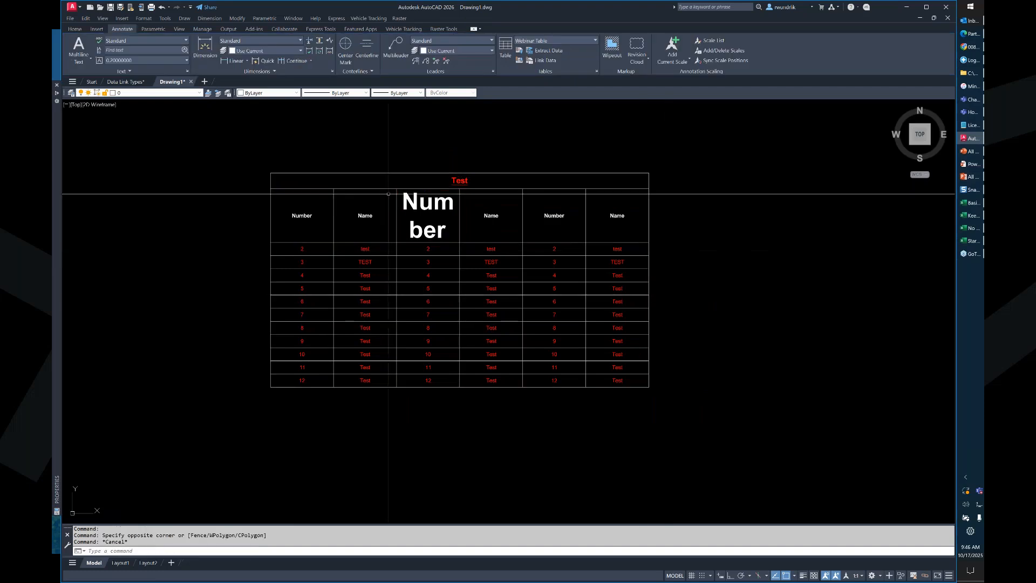
# Select all cells of the linked table and download changes from the source file again to override the local cell style.
pyautogui.moveTo(388, 194); pyautogui.dragTo(262, 173)
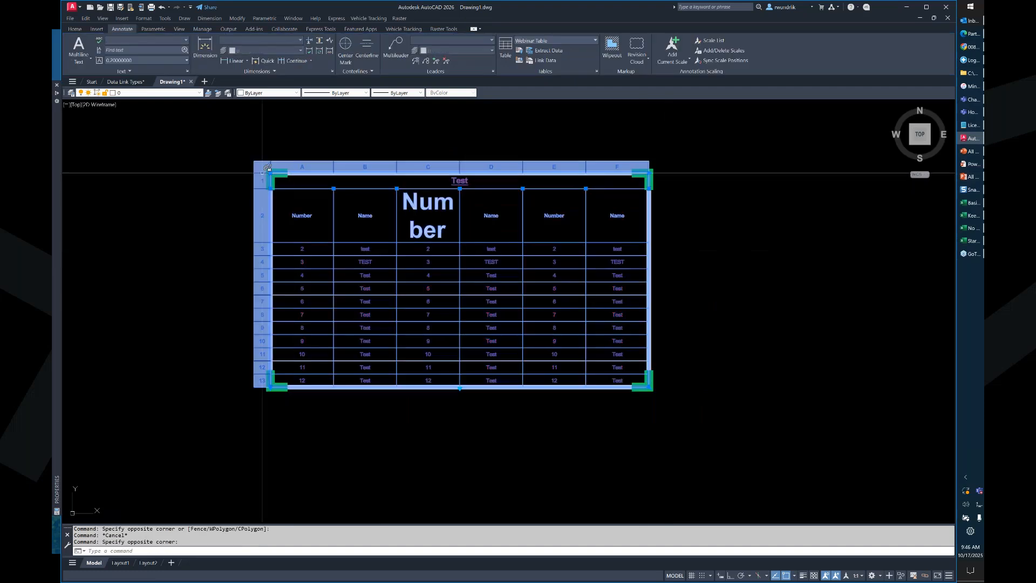
pyautogui.click(267, 168)
pyautogui.rightClick(267, 168)
pyautogui.moveTo(313, 281)
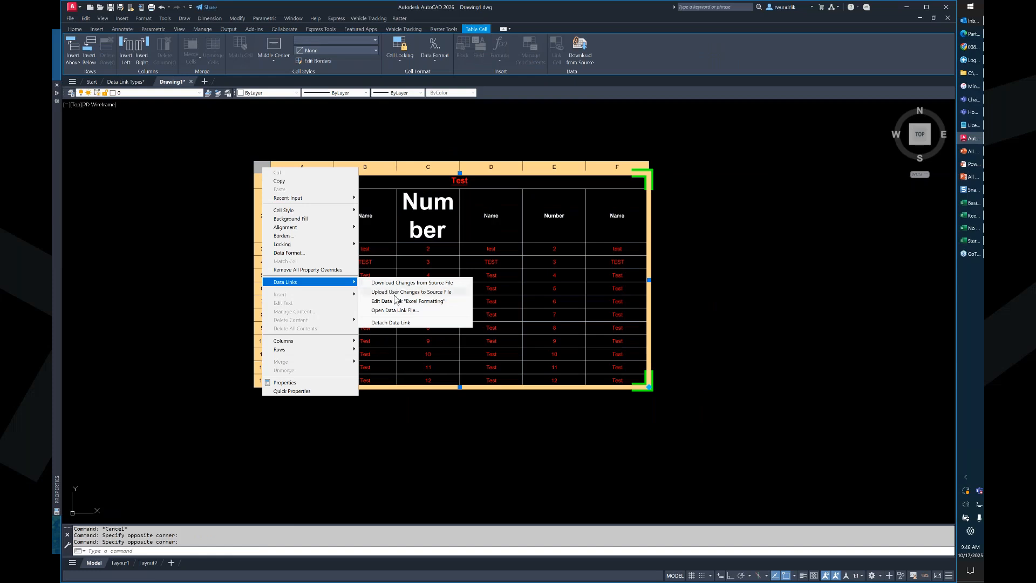
pyautogui.click(392, 283)
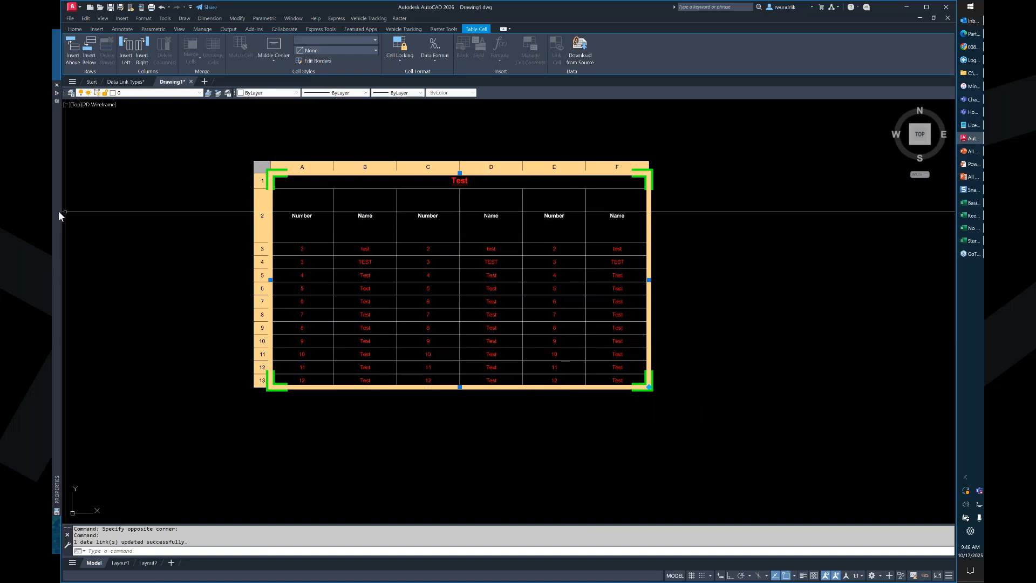
pyautogui.moveTo(58, 222)
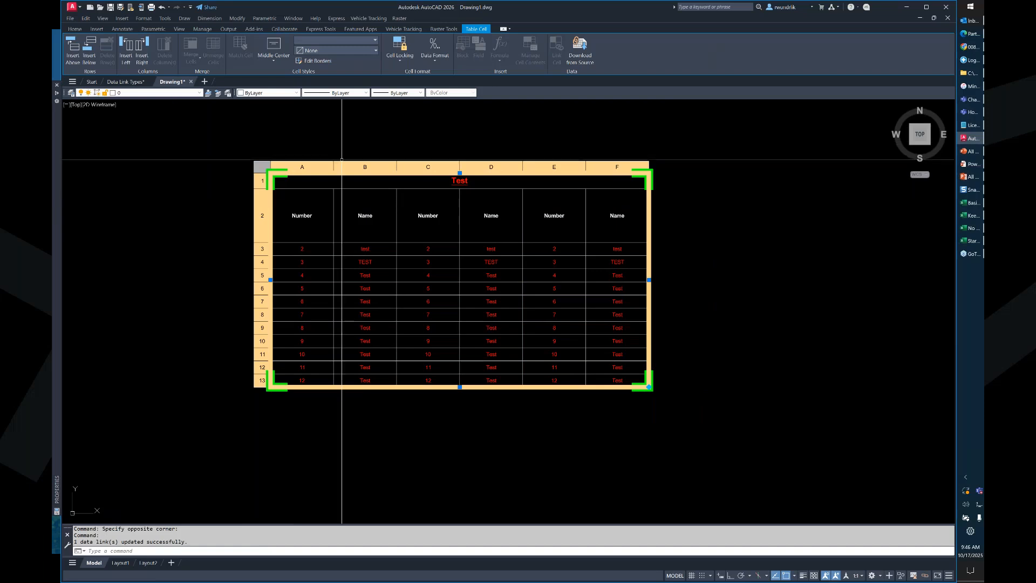
pyautogui.press('Escape')
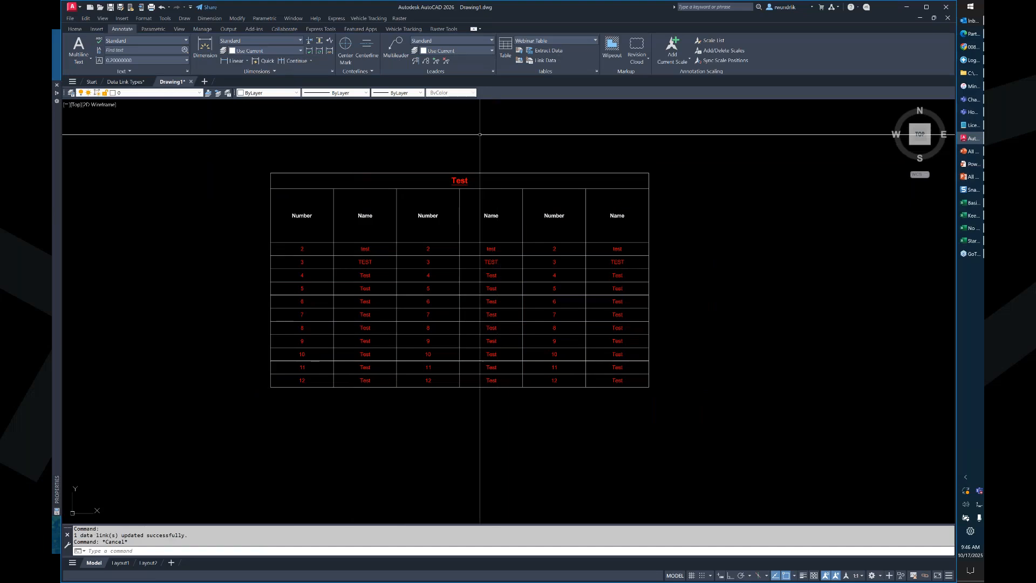
pyautogui.click(272, 221)
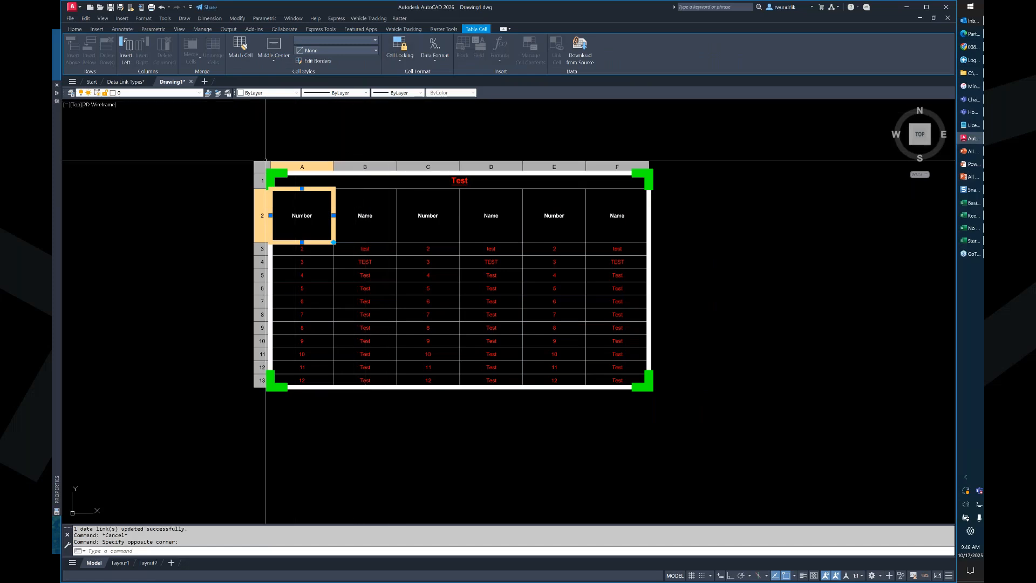
pyautogui.click(261, 168)
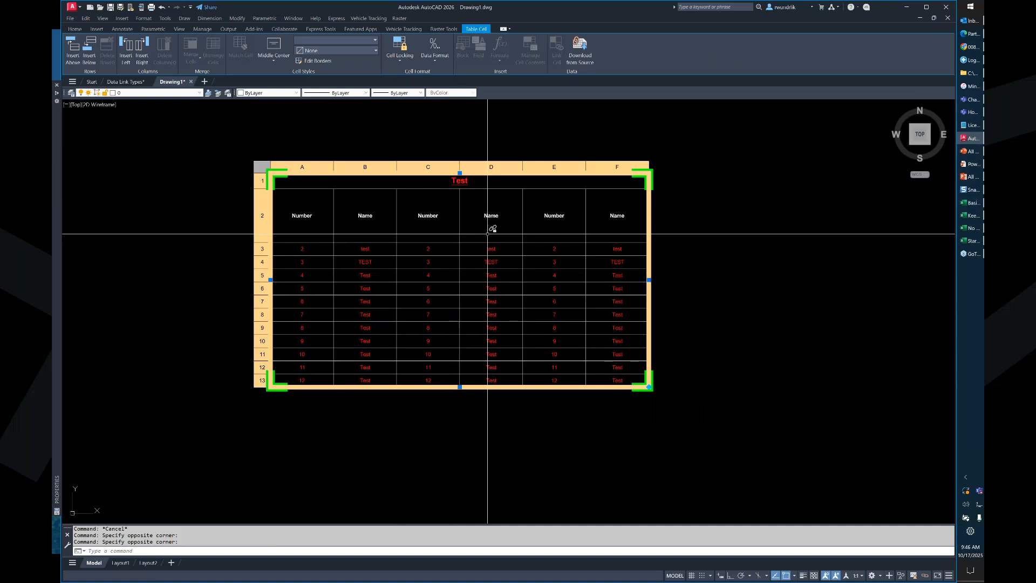
pyautogui.scroll(-2, 532, 162)
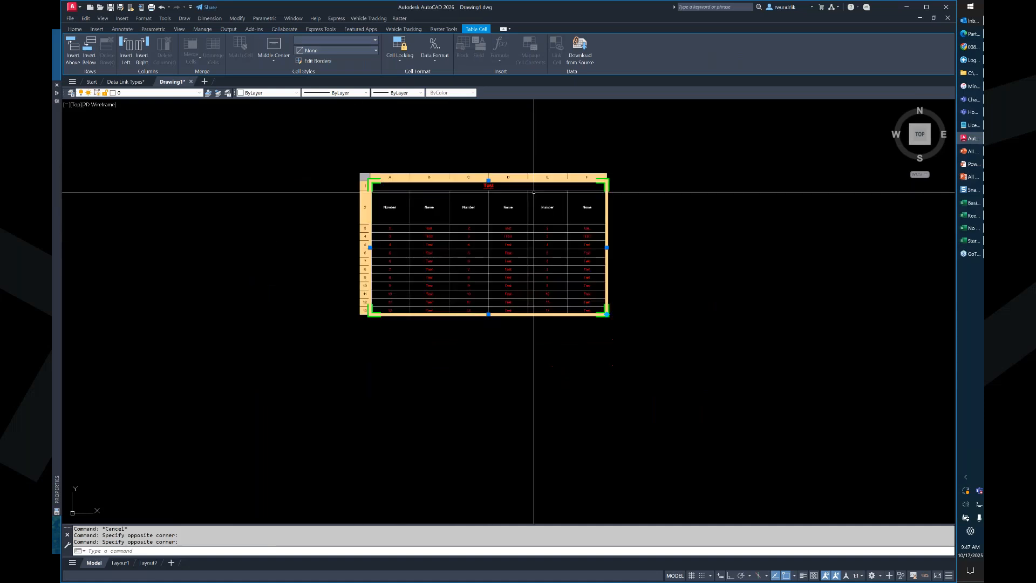
pyautogui.moveTo(534, 179); pyautogui.dragTo(428, 190, button='middle')
pyautogui.press('Escape')
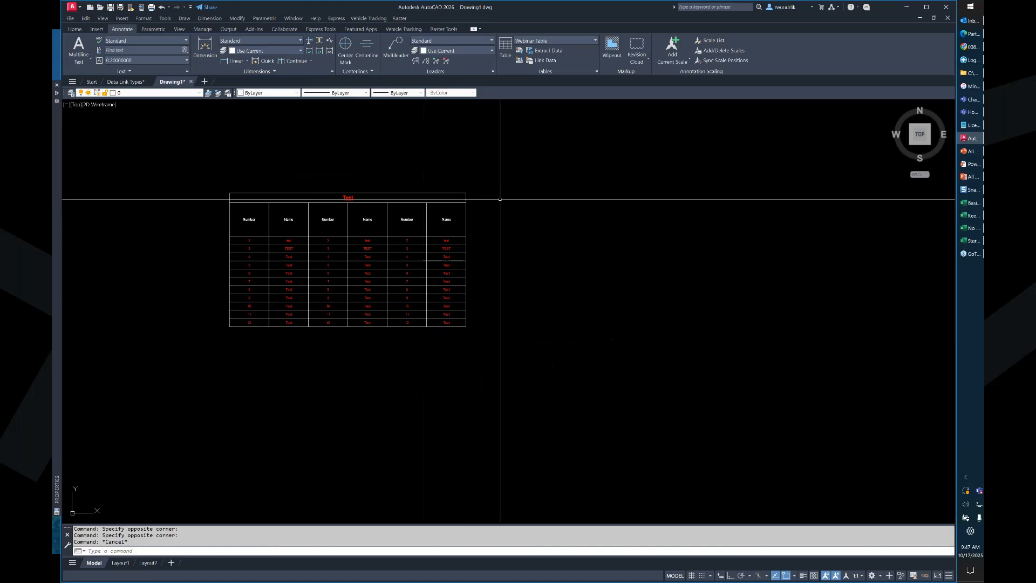
# Create the data link "start with" to the entire Sheet1 of Start Excel Formatting.xlsx, starting with Excel formatting without updating.
pyautogui.click(545, 60)
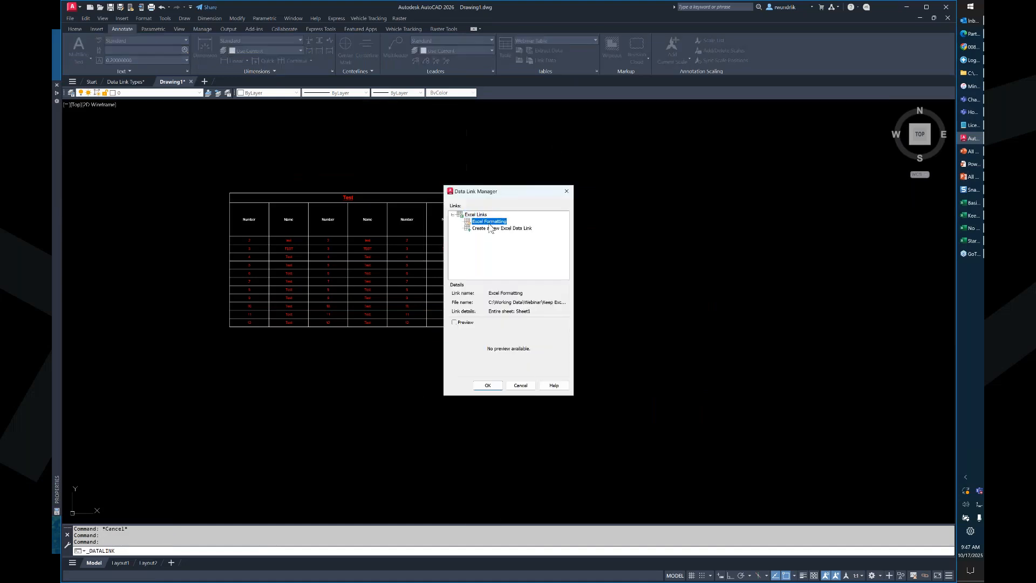
pyautogui.click(502, 228)
pyautogui.write('start with')
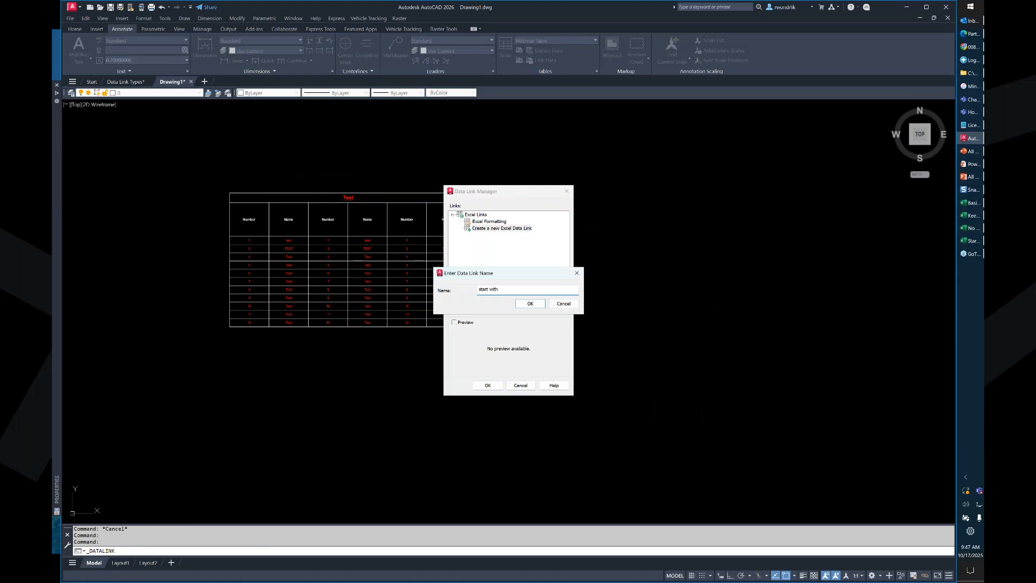
pyautogui.click(530, 303)
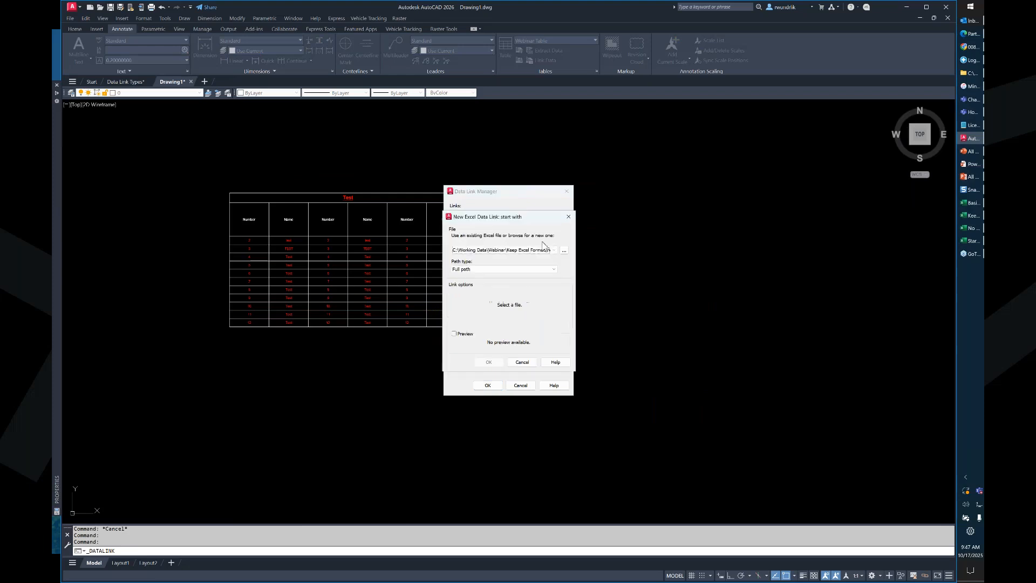
pyautogui.click(564, 249)
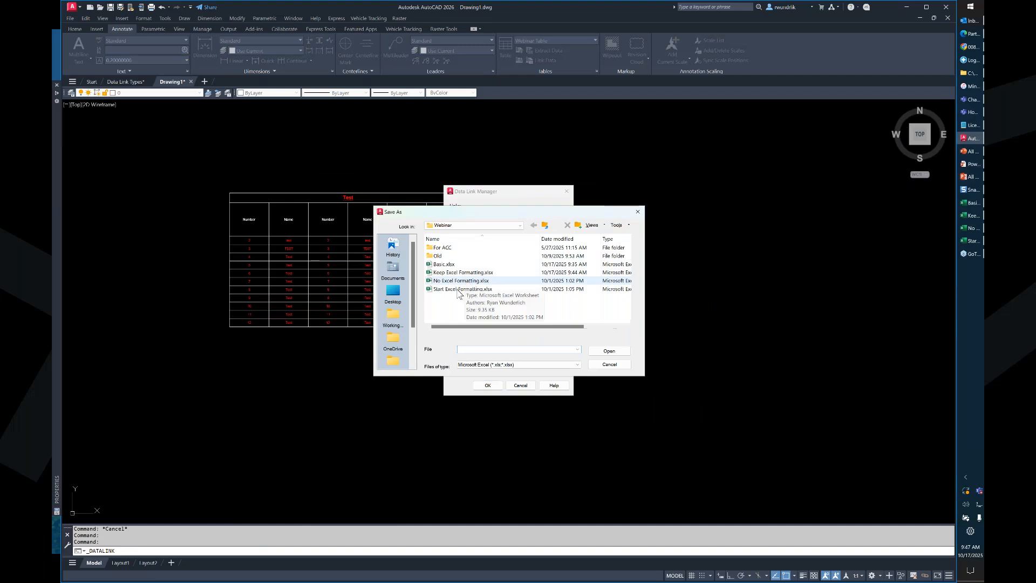
pyautogui.doubleClick(458, 289)
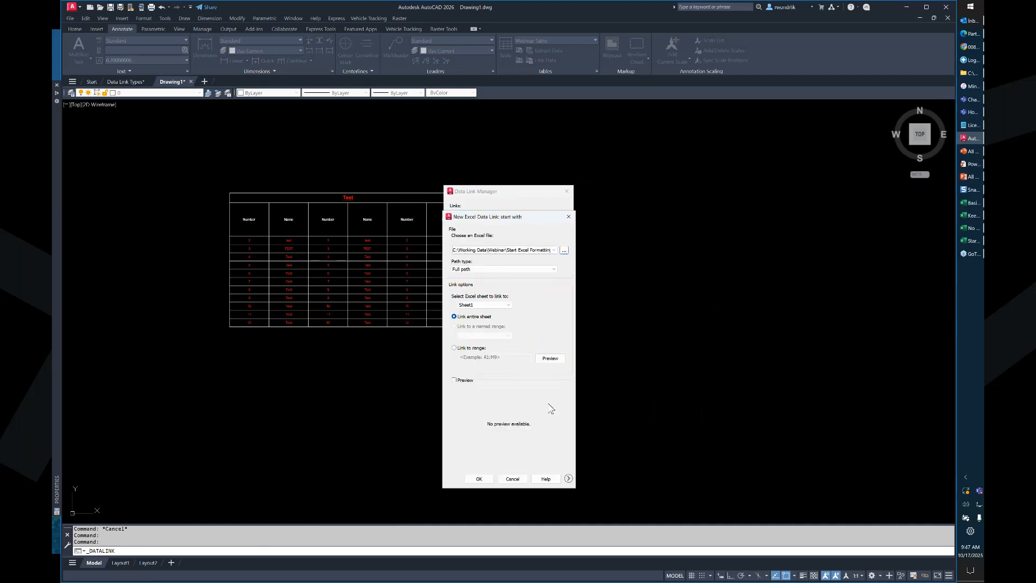
pyautogui.click(568, 478)
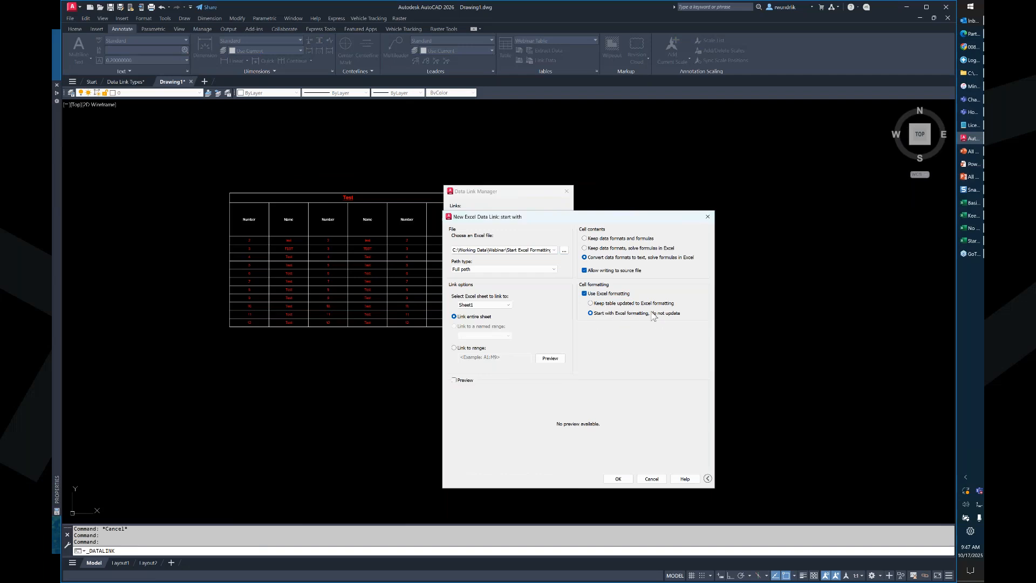
pyautogui.click(618, 478)
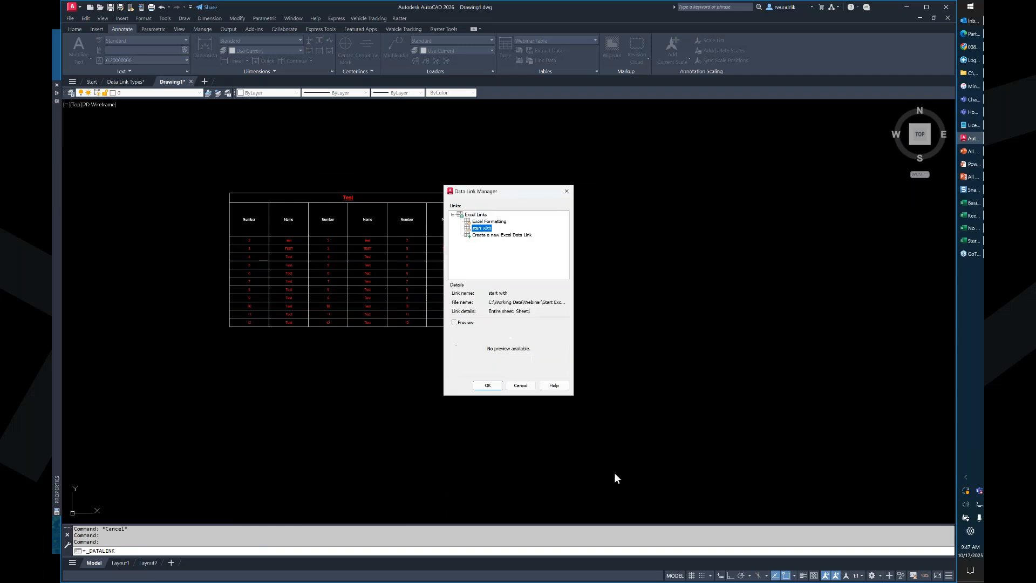
pyautogui.click(488, 388)
# Insert a table from the data link "start with" beside the existing linked table, level with its title row.
pyautogui.click(506, 47)
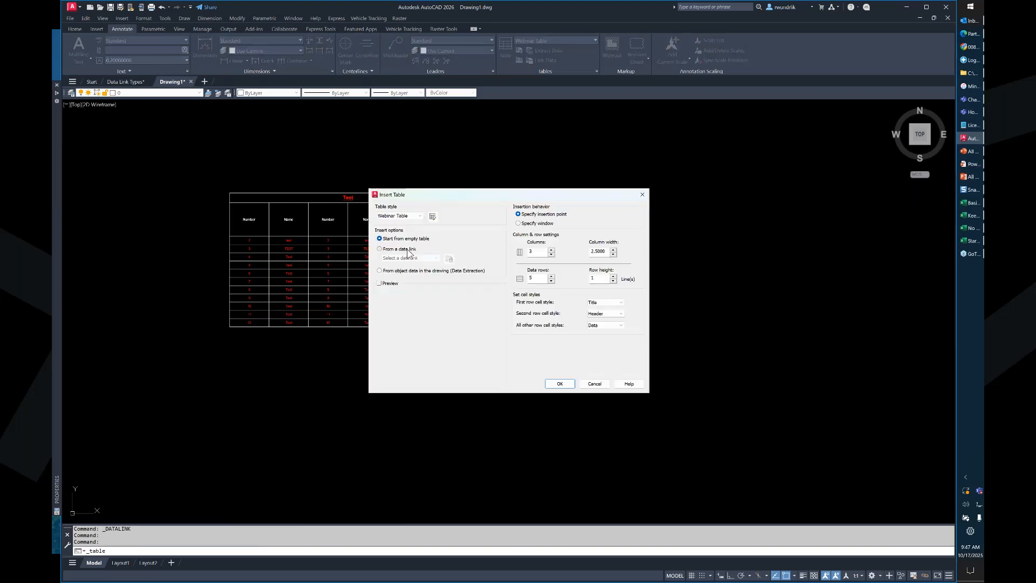
pyautogui.click(409, 250)
pyautogui.click(437, 258)
pyautogui.click(402, 271)
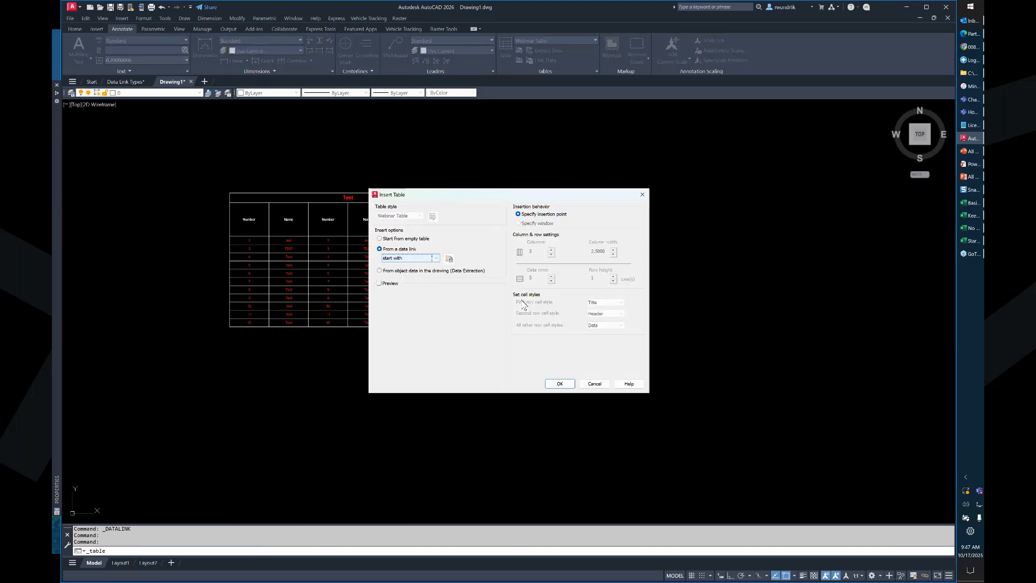
pyautogui.click(560, 384)
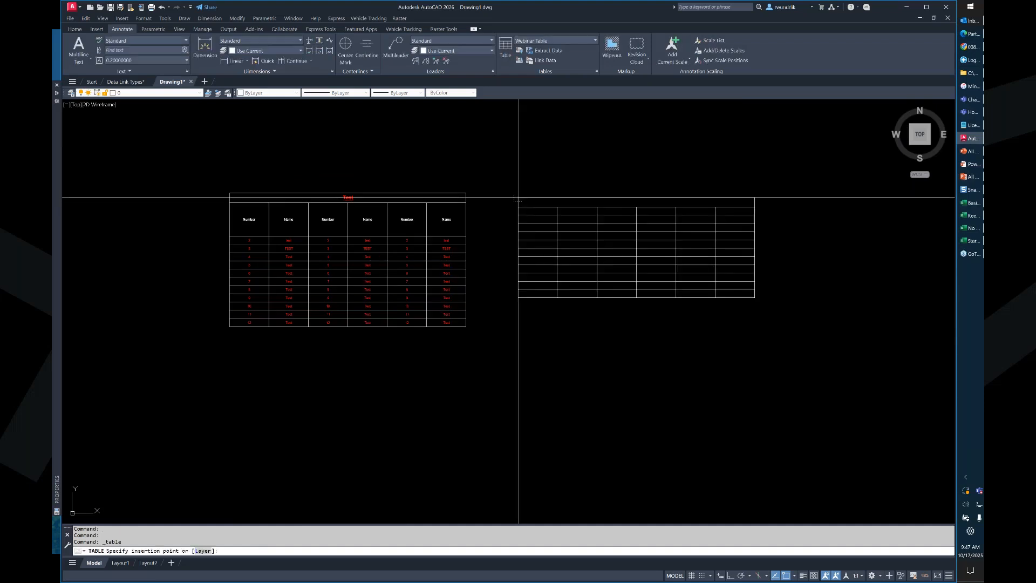
pyautogui.click(518, 197)
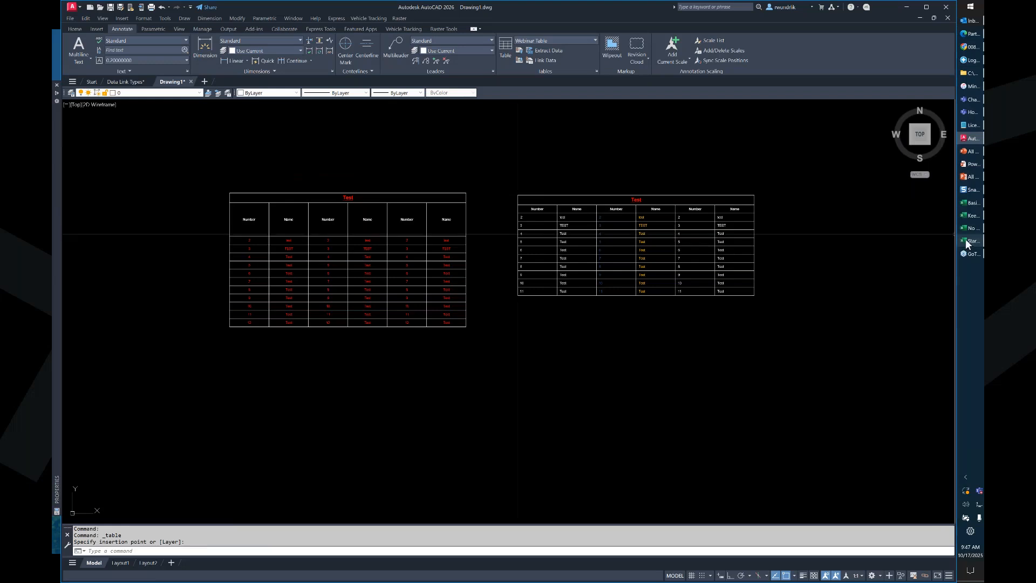
# Switch to Start Excel Formatting.xlsx in Excel and set the font color of cells A1:F12 to dark blue.
pyautogui.moveTo(966, 240)
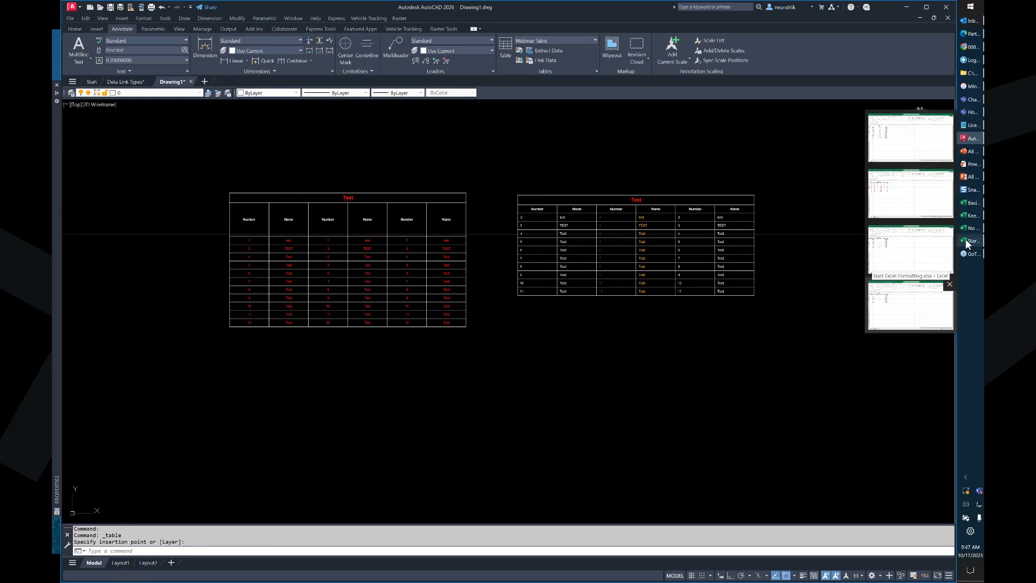
pyautogui.click(966, 241)
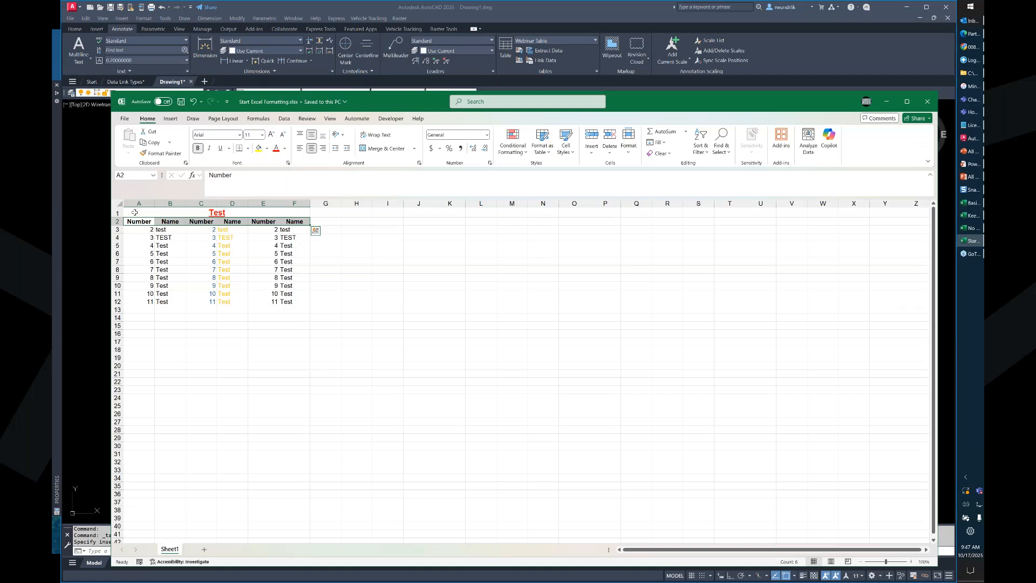
pyautogui.moveTo(135, 212); pyautogui.dragTo(295, 302)
pyautogui.click(276, 148)
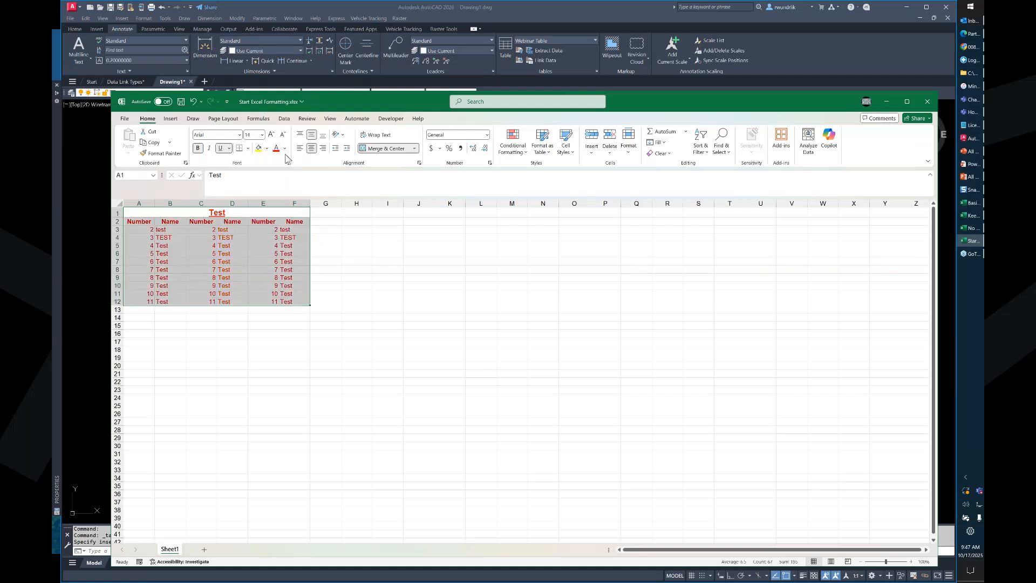
pyautogui.click(285, 149)
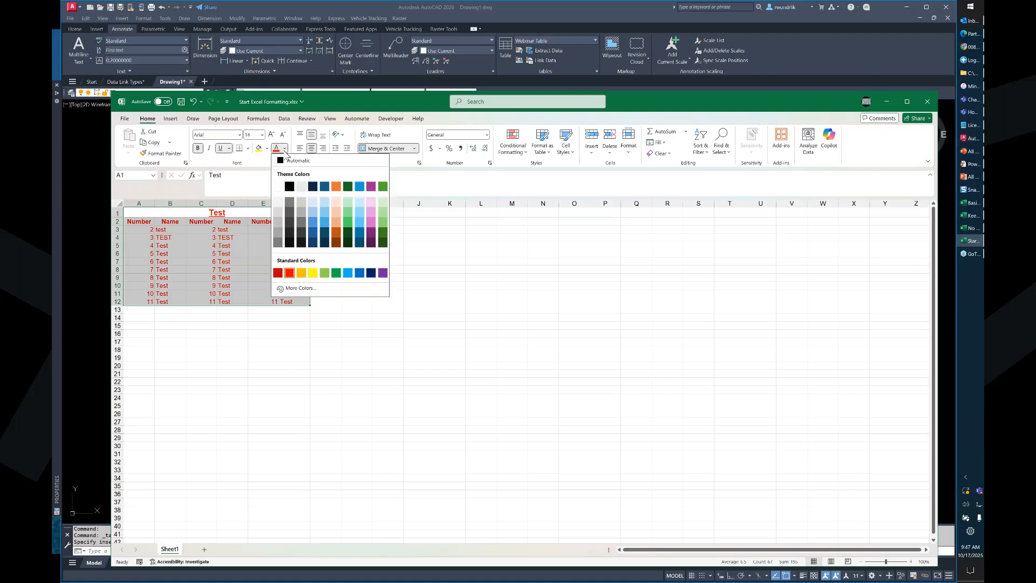
pyautogui.click(313, 243)
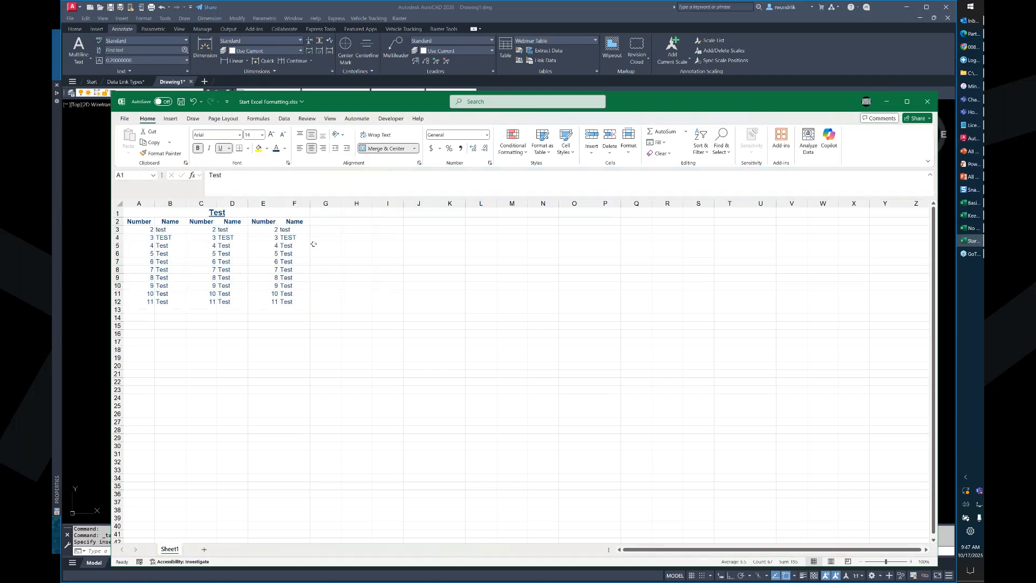
# Set the font color of cells A2:F10 to orange and save the workbook.
pyautogui.moveTo(138, 221); pyautogui.dragTo(288, 284)
pyautogui.click(285, 149)
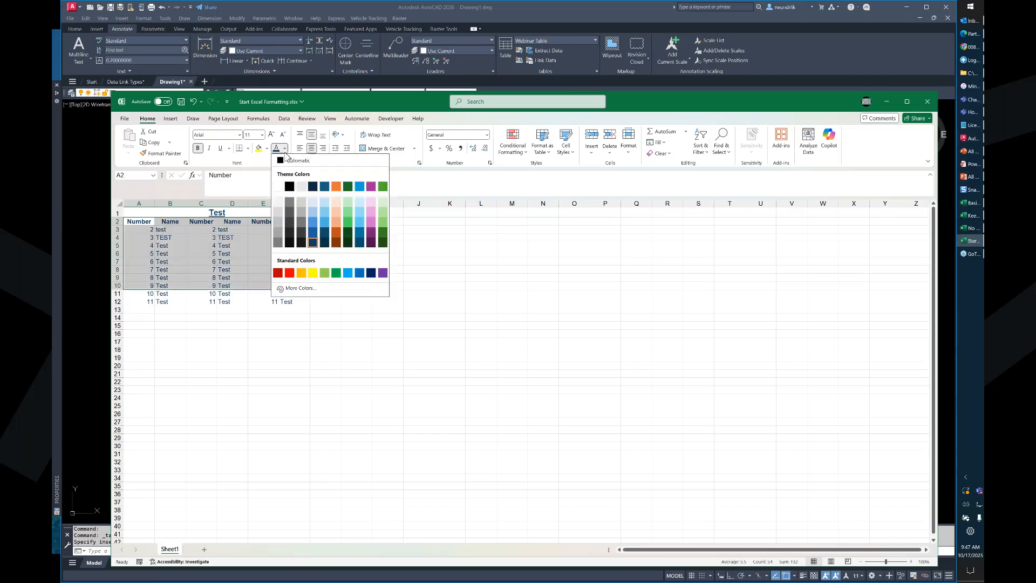
pyautogui.click(308, 273)
pyautogui.click(356, 285)
pyautogui.hotkey('ctrl', 's')
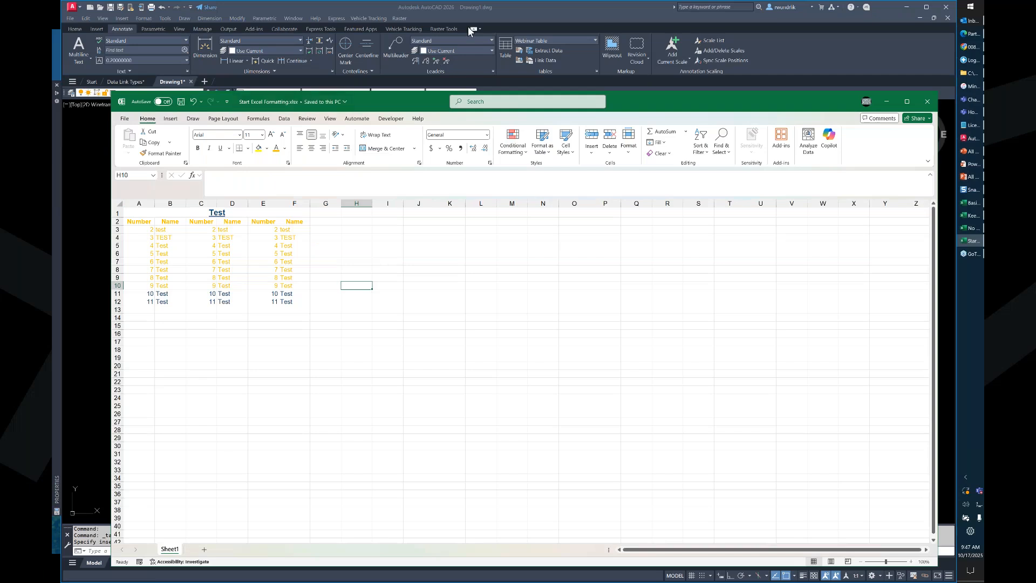
# Return to AutoCAD, download the source changes into all cells of the new linked table, and inspect its formatting.
pyautogui.click(481, 10)
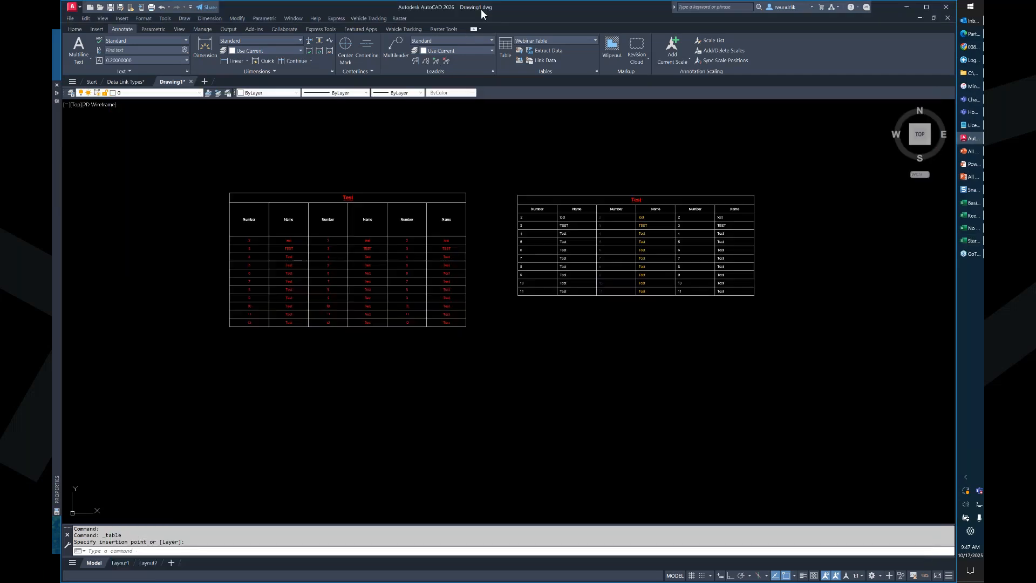
pyautogui.click(546, 202)
pyautogui.click(545, 194)
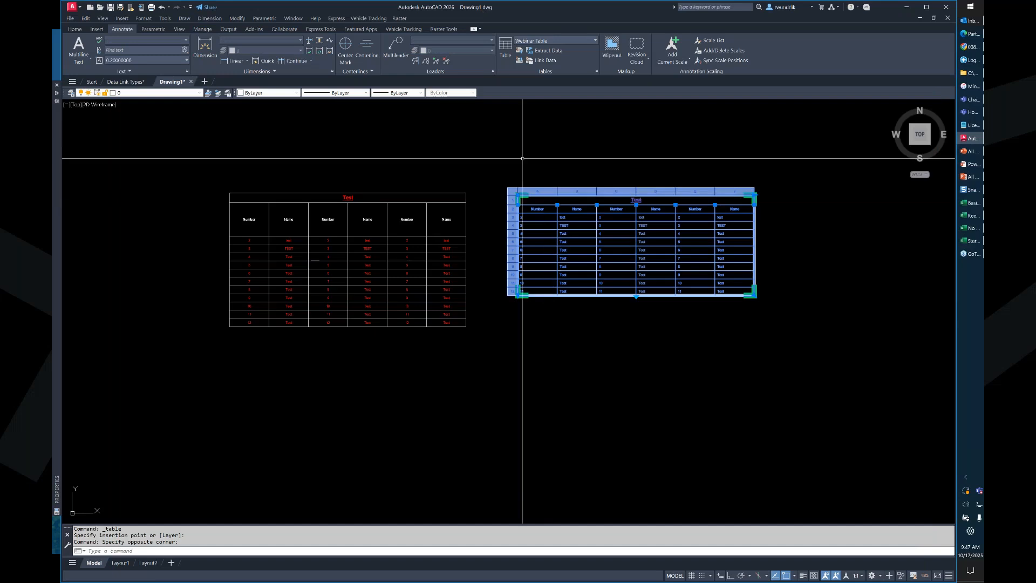
pyautogui.click(512, 190)
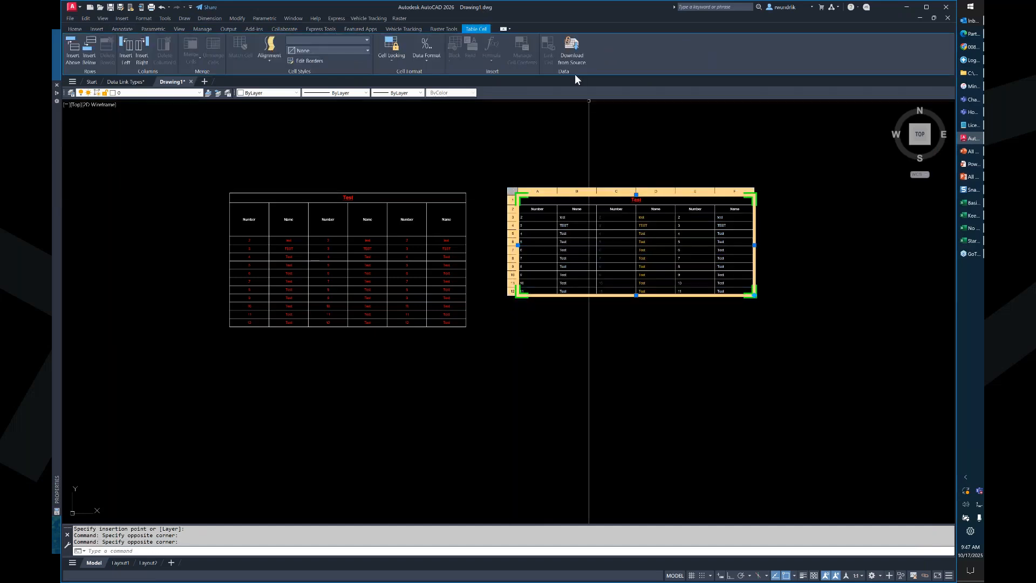
pyautogui.click(574, 64)
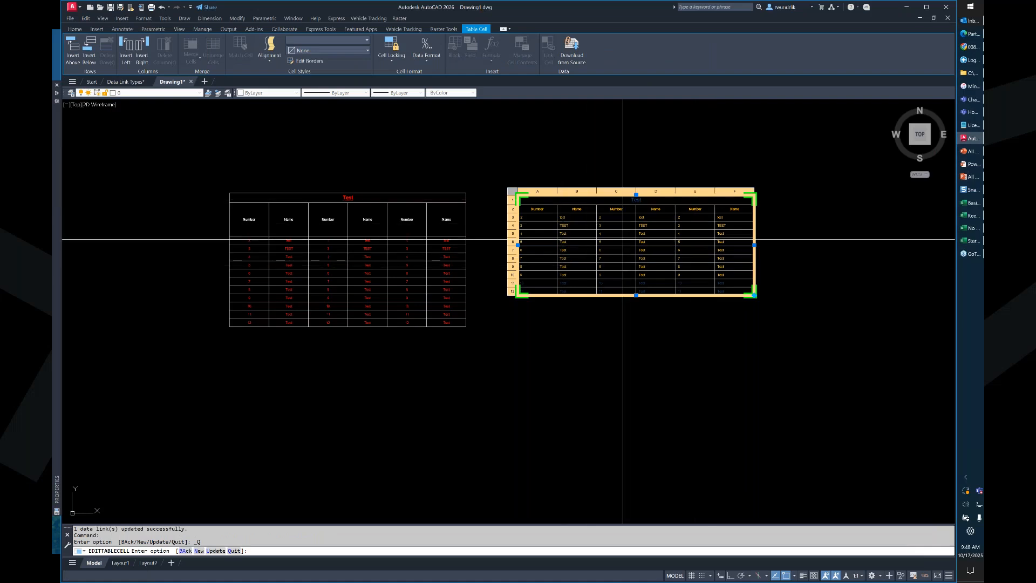
pyautogui.scroll(4, 623, 240)
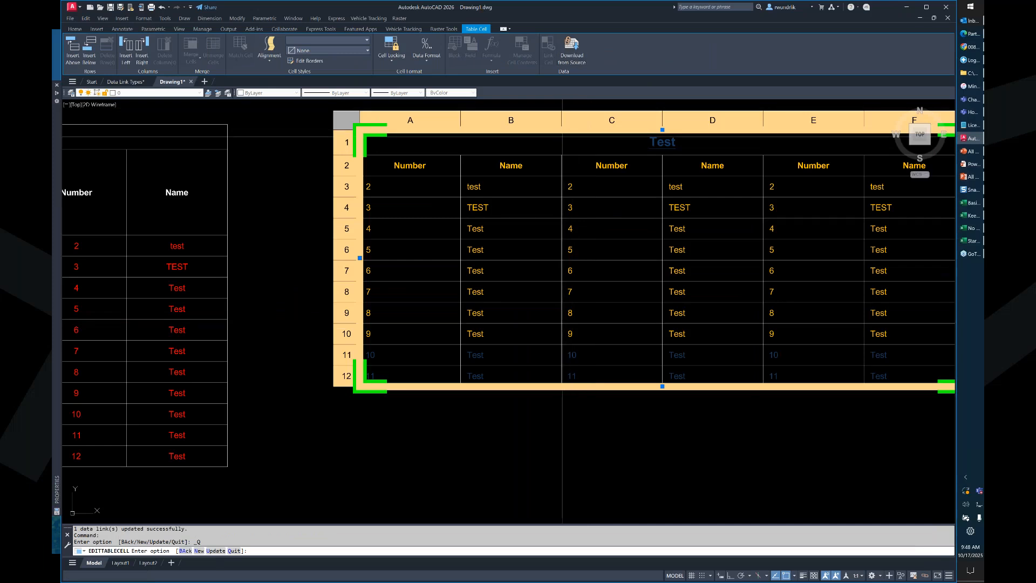
pyautogui.scroll(-4, 411, 242)
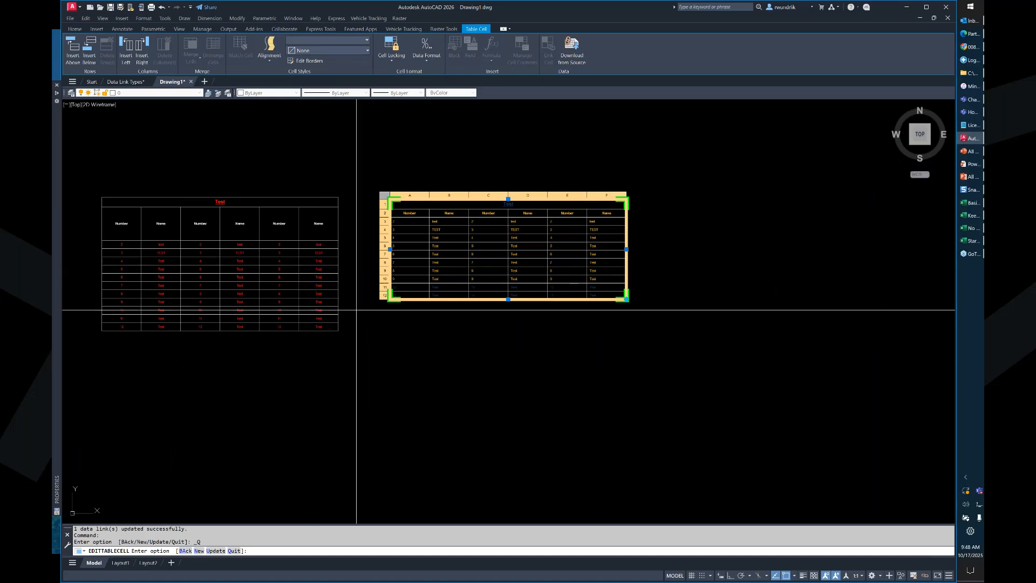
pyautogui.press('Escape')
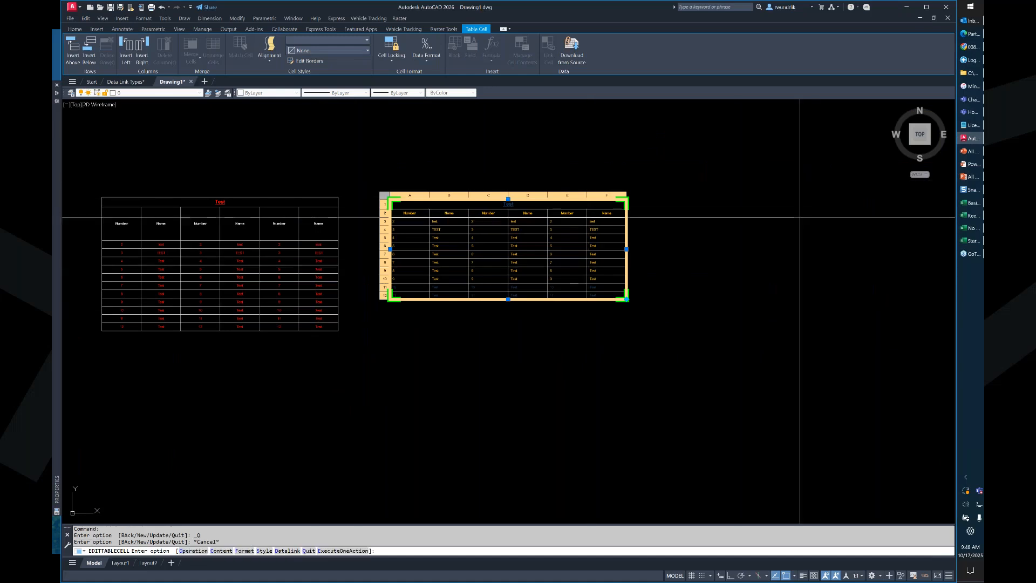
pyautogui.click(968, 178)
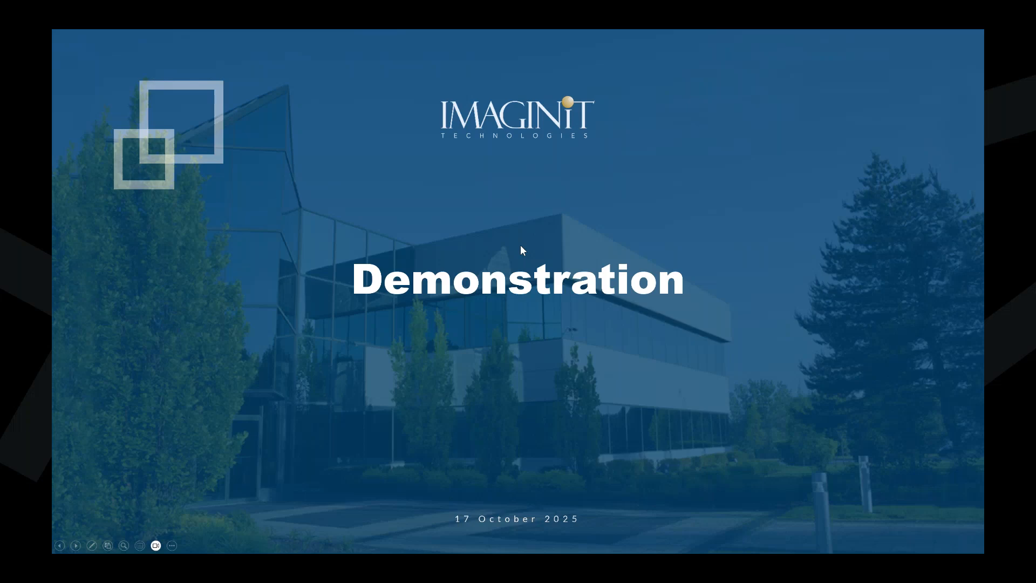
pyautogui.click(521, 250)
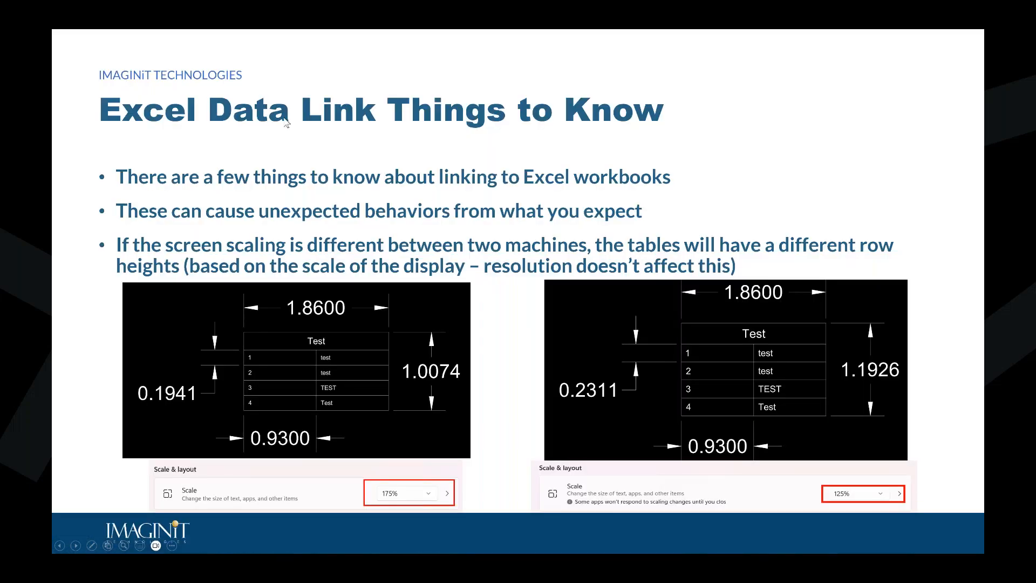
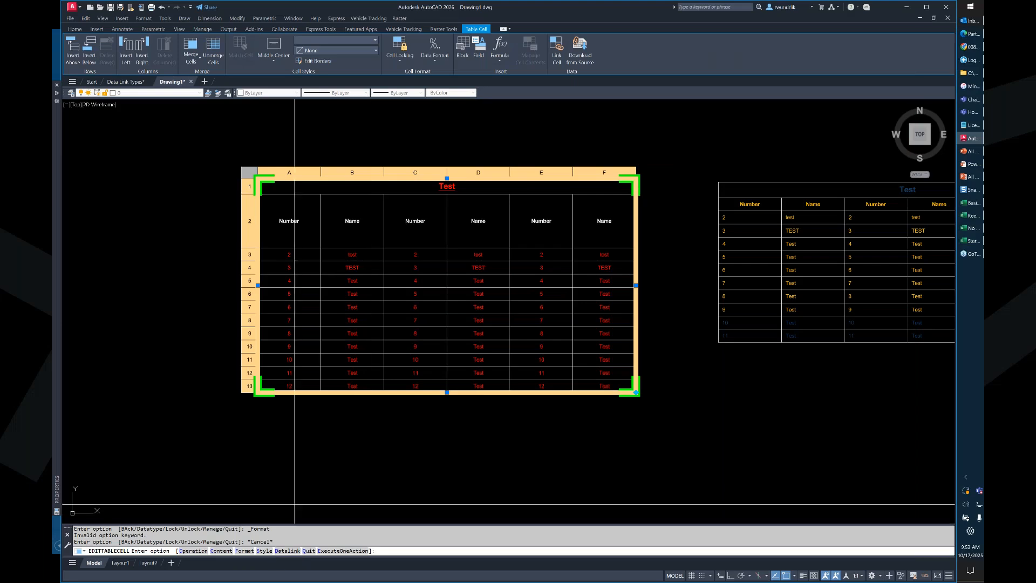
# Set the locking of all cells in the linked table with red text to Unlocked, and check the C2 header and title cells.
pyautogui.press('Escape')
pyautogui.press('Escape')
pyautogui.press('Escape')
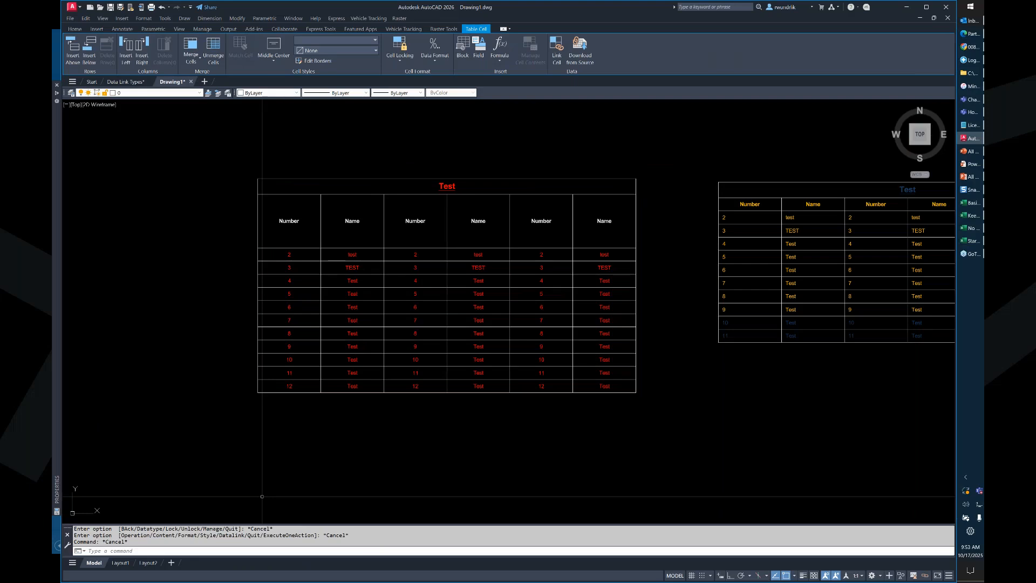
pyautogui.click(385, 186)
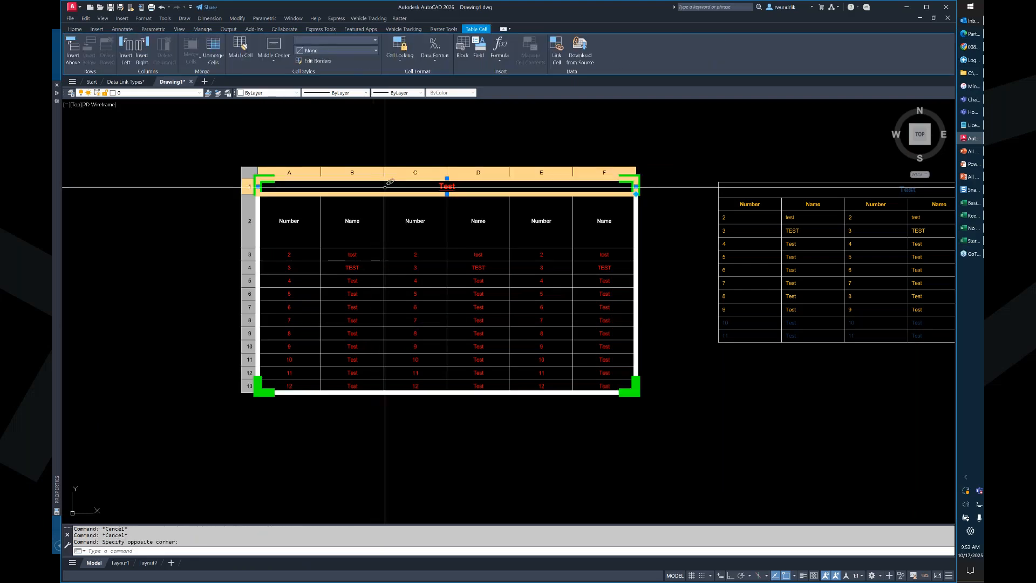
pyautogui.press('Escape')
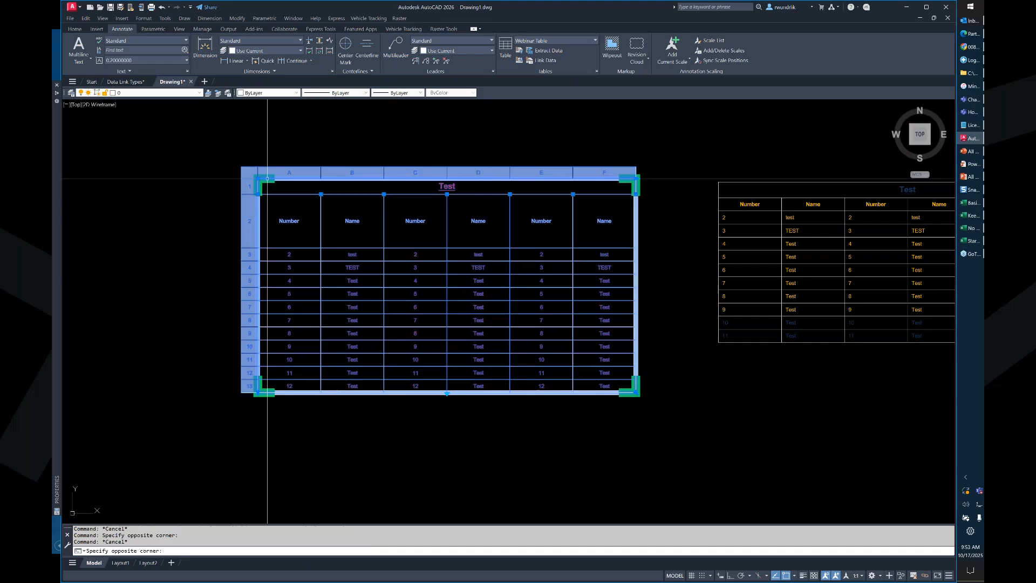
pyautogui.click(249, 174)
pyautogui.rightClick(250, 174)
pyautogui.moveTo(302, 288)
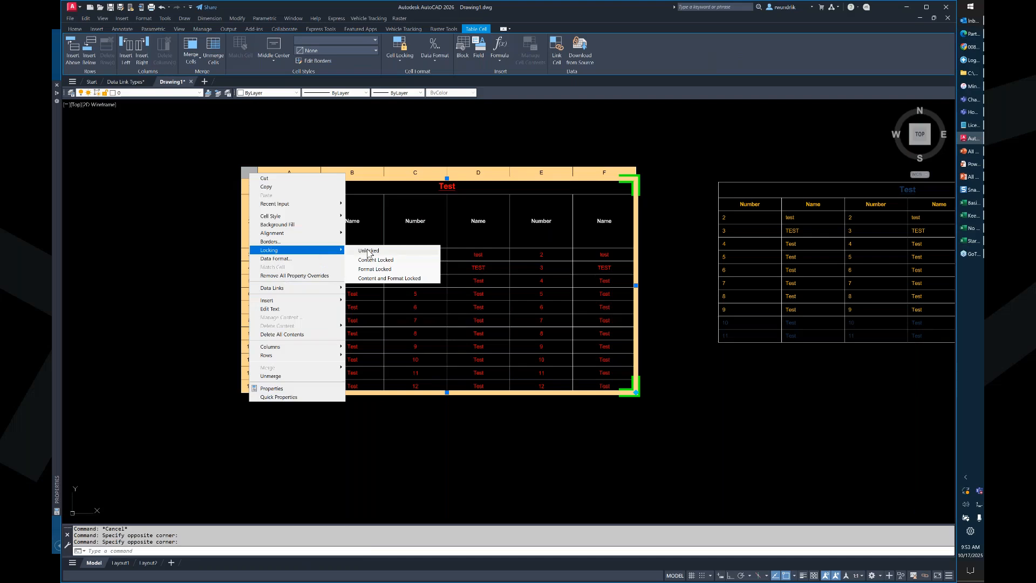
pyautogui.click(368, 251)
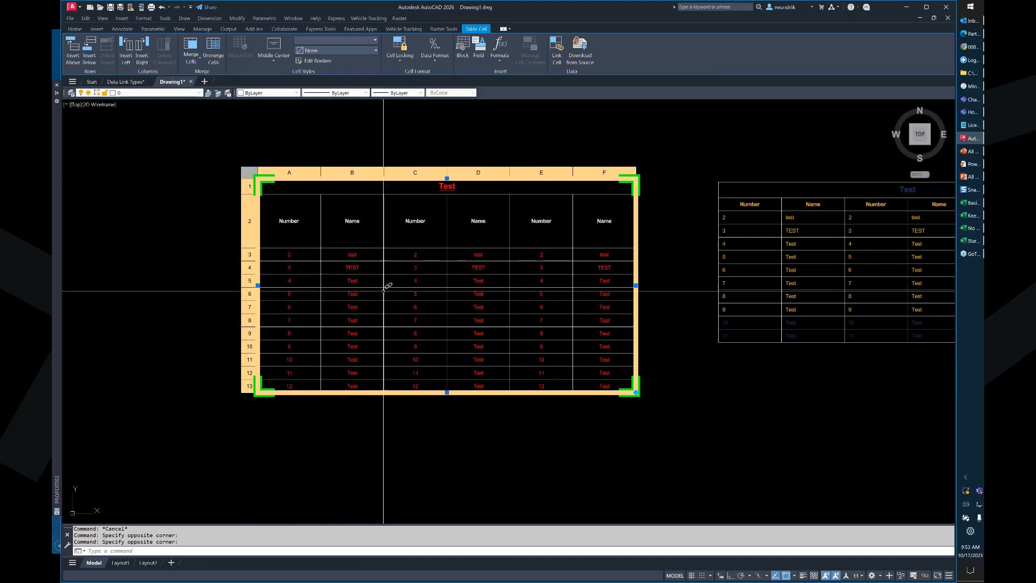
pyautogui.click(393, 201)
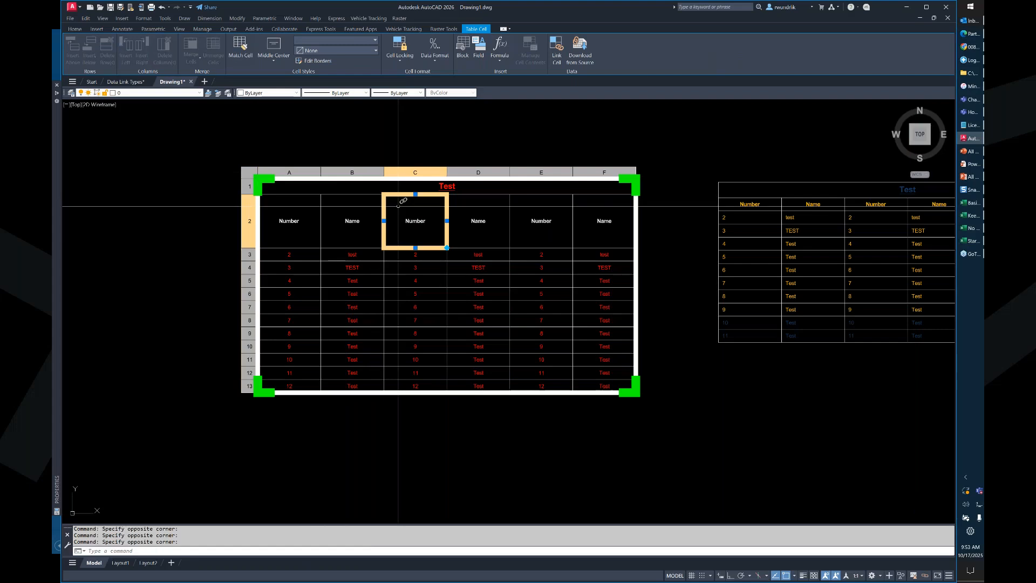
pyautogui.click(345, 187)
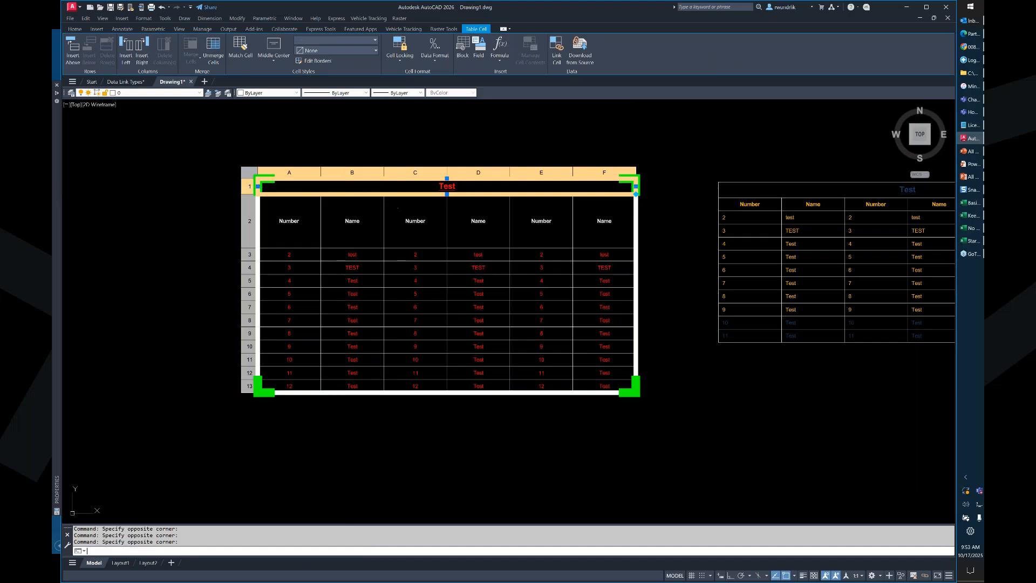
# Replace the title text of the linked table with red text with "NEW TEST" and finish editing the cell.
pyautogui.press('Delete')
pyautogui.write('NEW TEST')
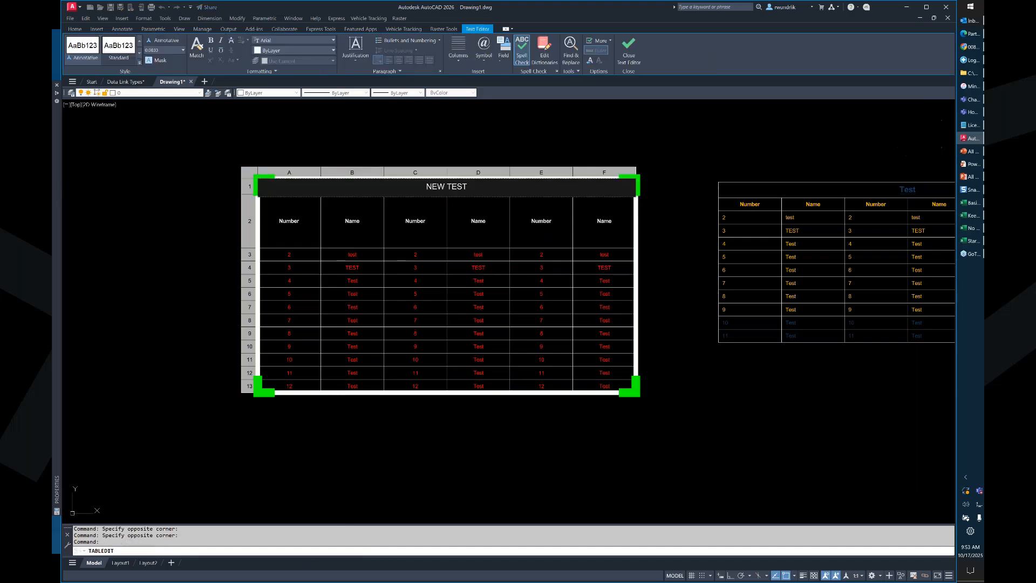
pyautogui.click(383, 150)
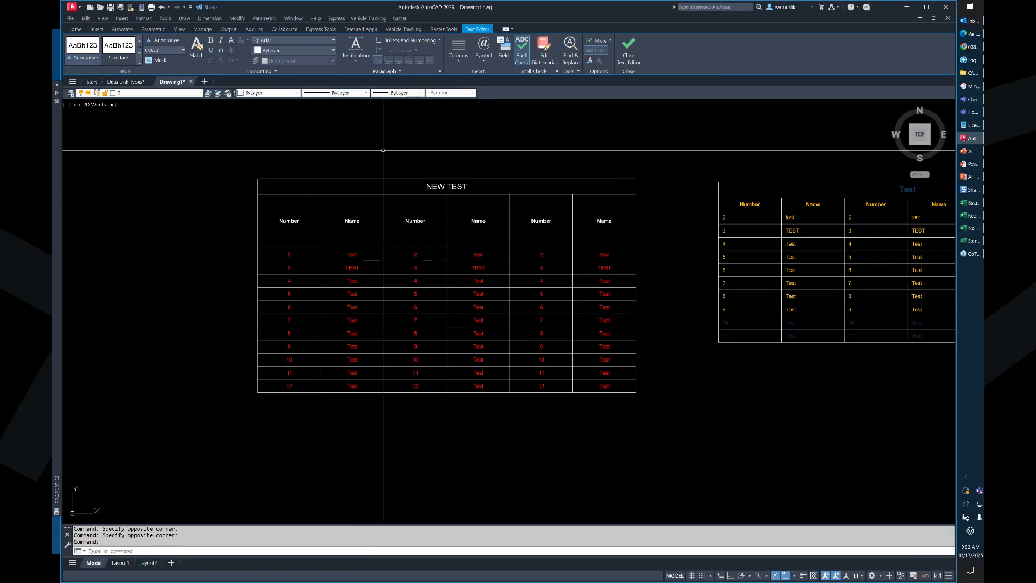
# Try to upload the user changes from all cells of the NEW TEST table to its source file.
pyautogui.click(253, 180)
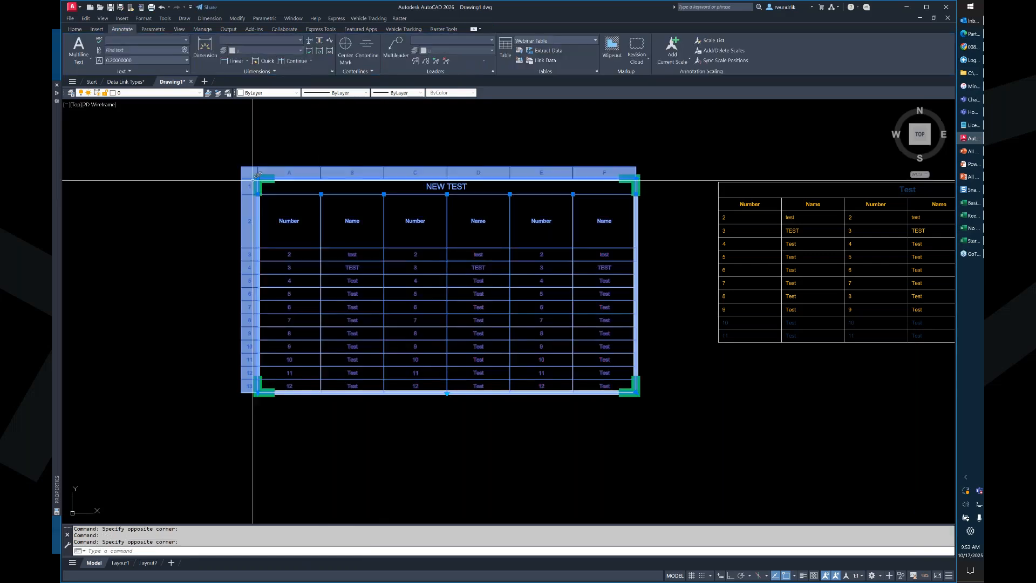
pyautogui.click(252, 173)
pyautogui.rightClick(252, 173)
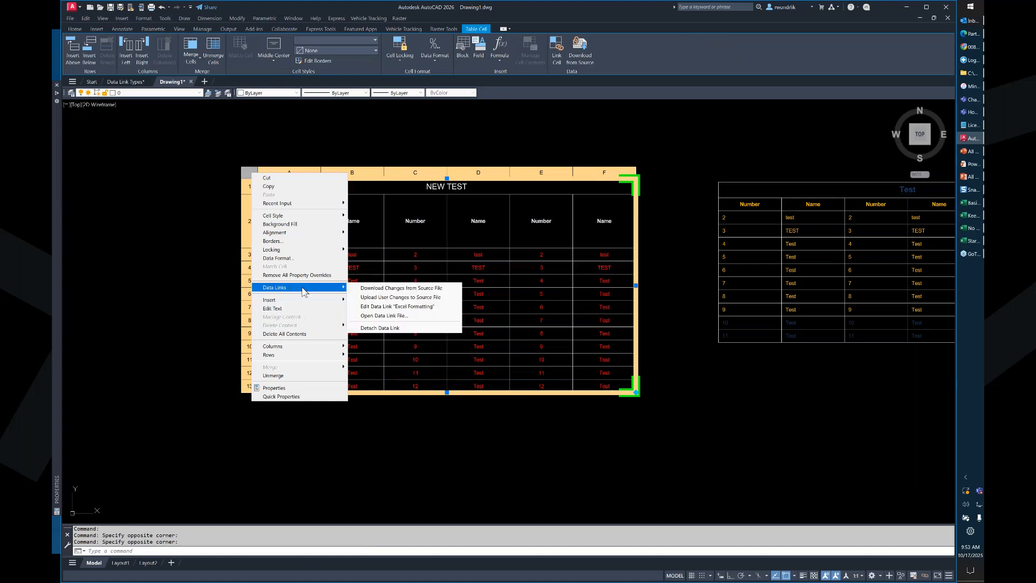
pyautogui.click(395, 297)
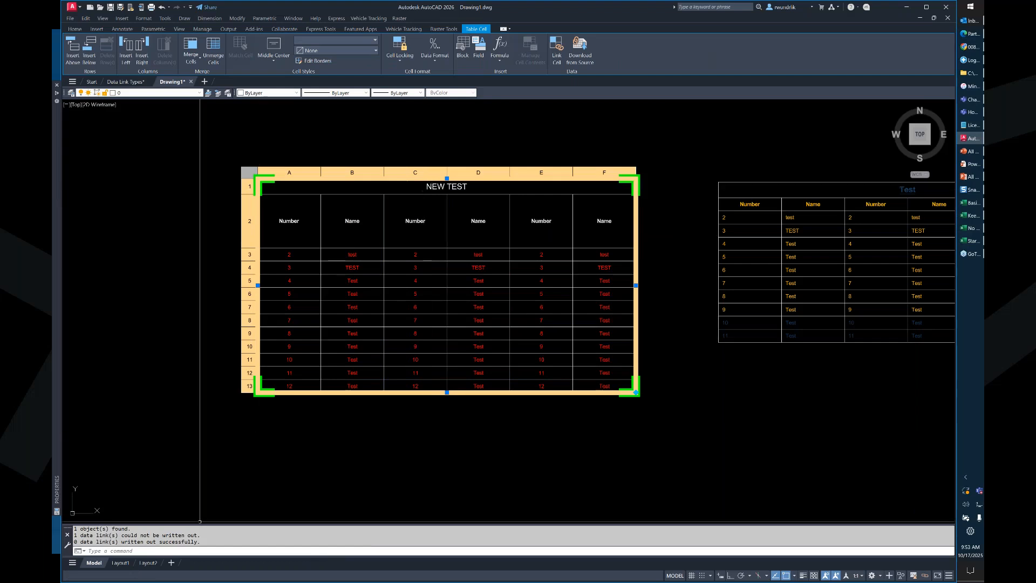
pyautogui.moveTo(200, 535); pyautogui.dragTo(65, 539)
# Switch to Keep Excel Formatting.xlsx in Excel, close the workbook and return to the AutoCAD drawing.
pyautogui.click(971, 216)
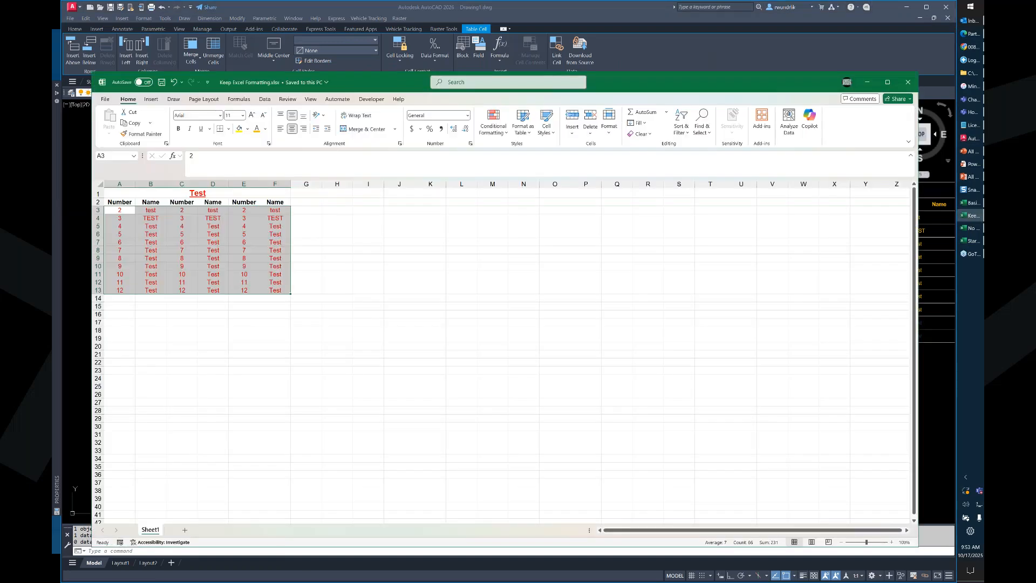
pyautogui.click(908, 82)
pyautogui.click(668, 66)
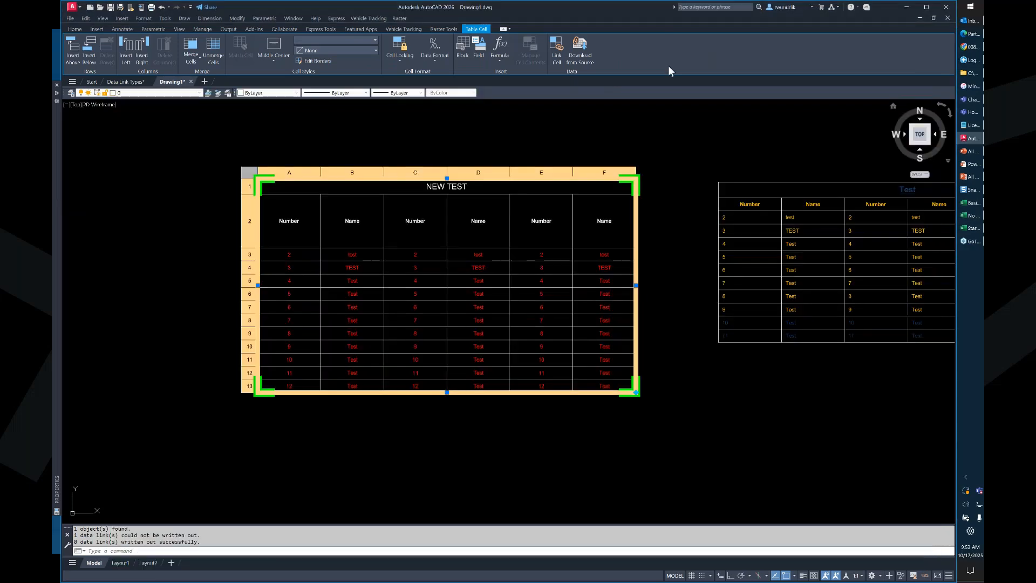
# Upload the edited table's user changes to the closed source workbook through its Excel Formatting data link.
pyautogui.click(250, 172)
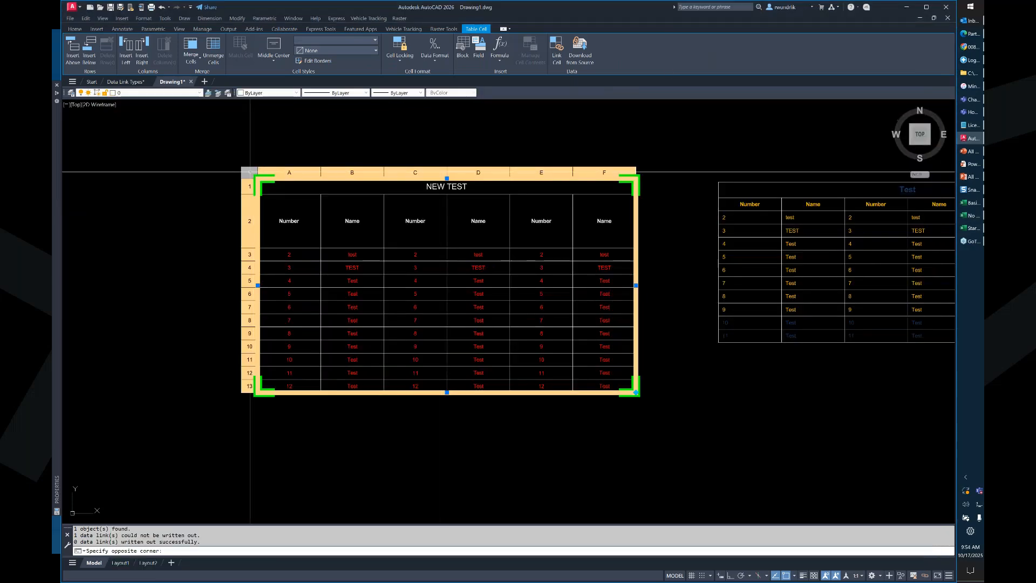
pyautogui.rightClick(250, 173)
pyautogui.moveTo(302, 287)
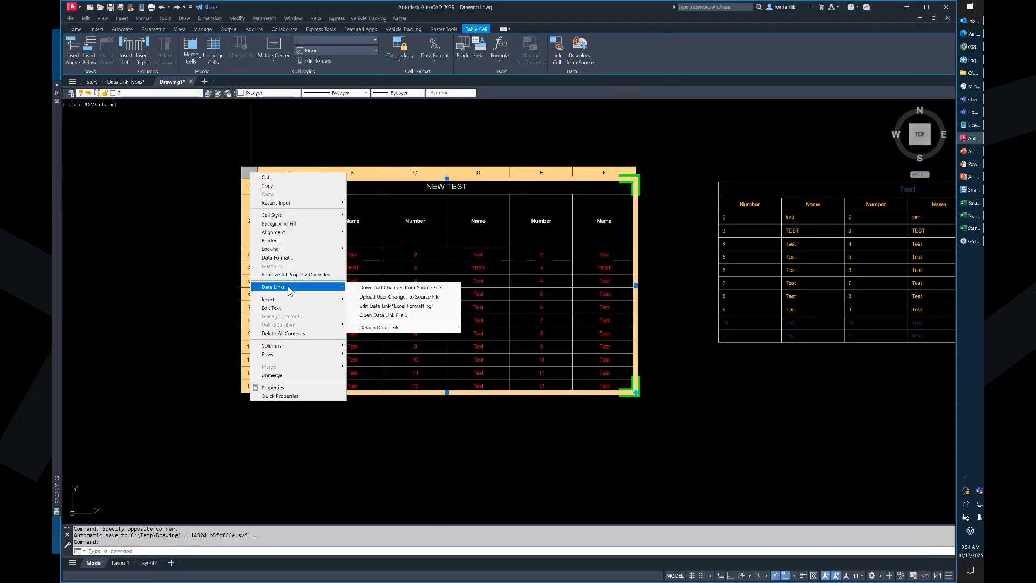
pyautogui.click(384, 297)
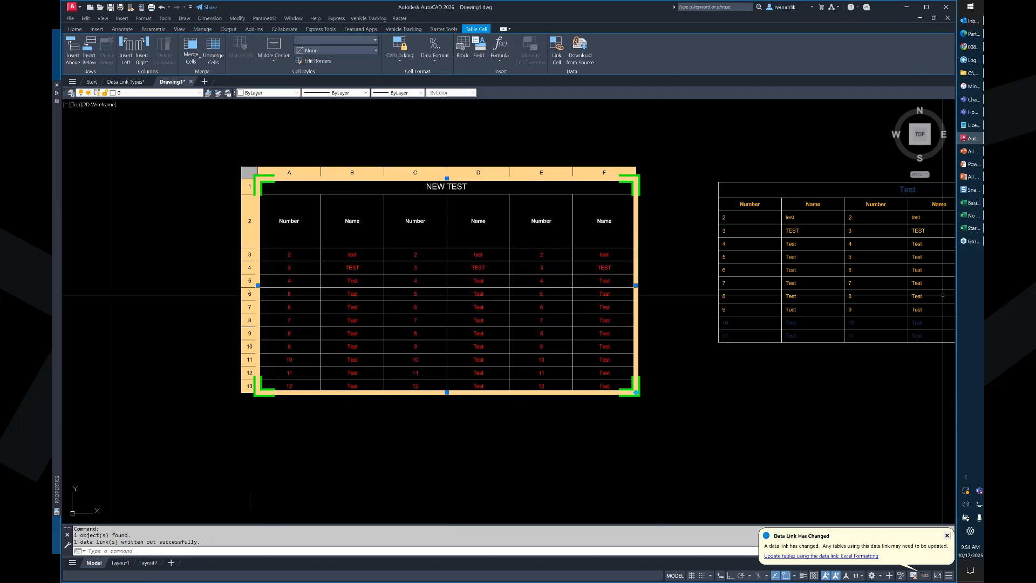
# Reopen Keep Excel Formatting.xlsx in Excel, check the title in cell A1, close the workbook and return to AutoCAD.
pyautogui.click(971, 73)
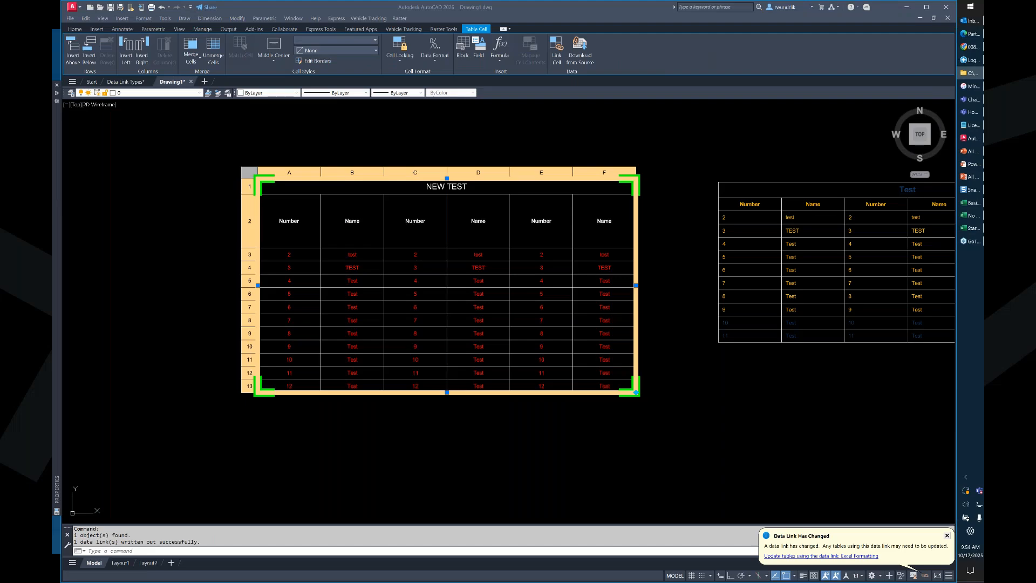
pyautogui.click(971, 228)
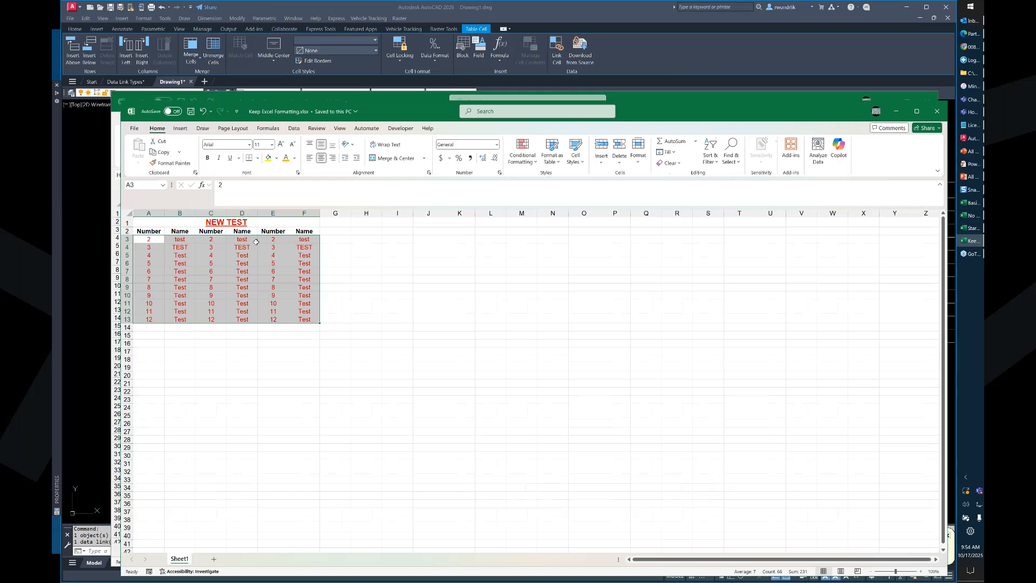
pyautogui.click(254, 223)
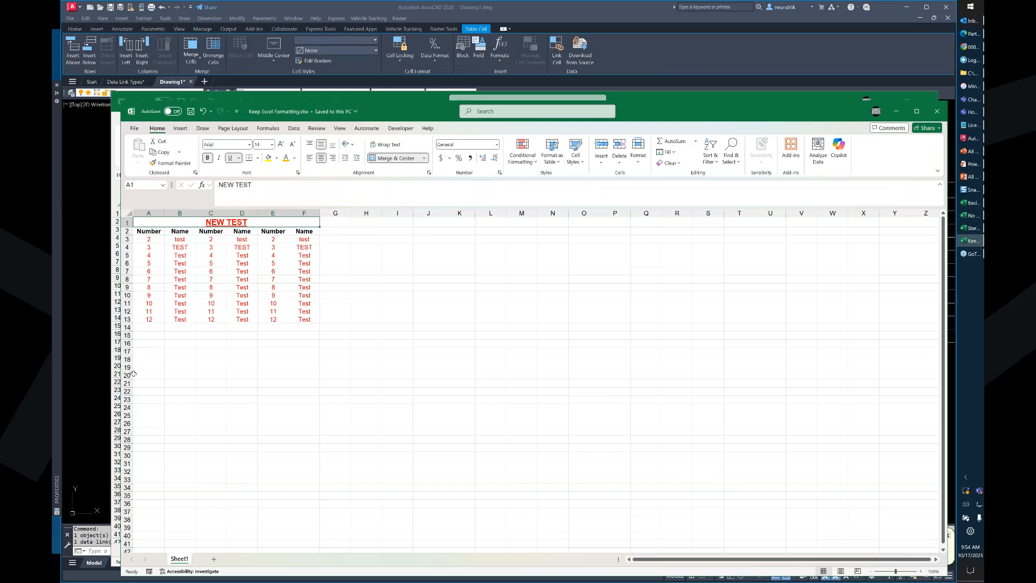
pyautogui.click(937, 112)
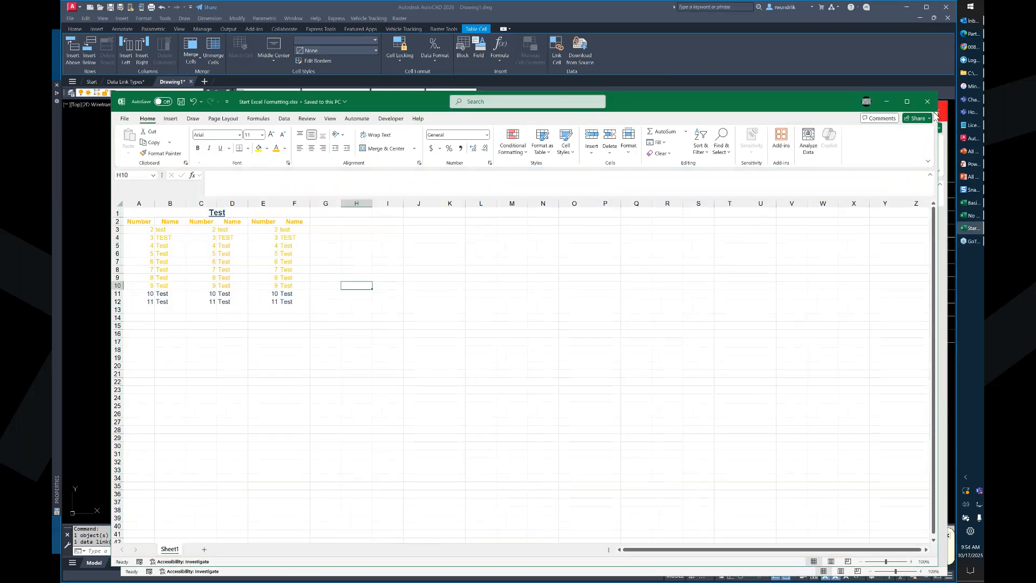
pyautogui.click(936, 113)
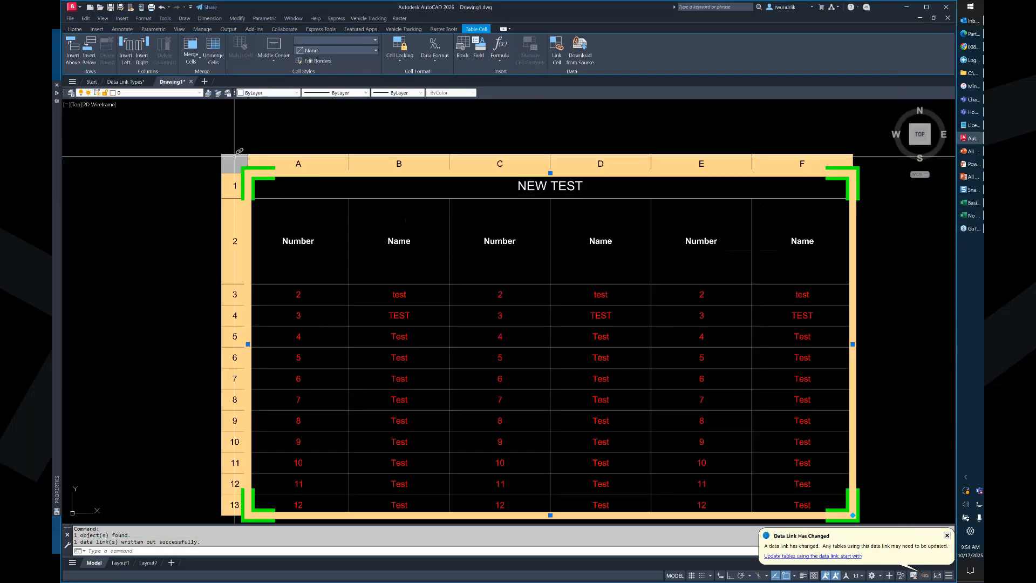
# Examine the NEW TEST table's link and lock state by selecting all cells, the title cell and cell B3.
pyautogui.click(231, 160)
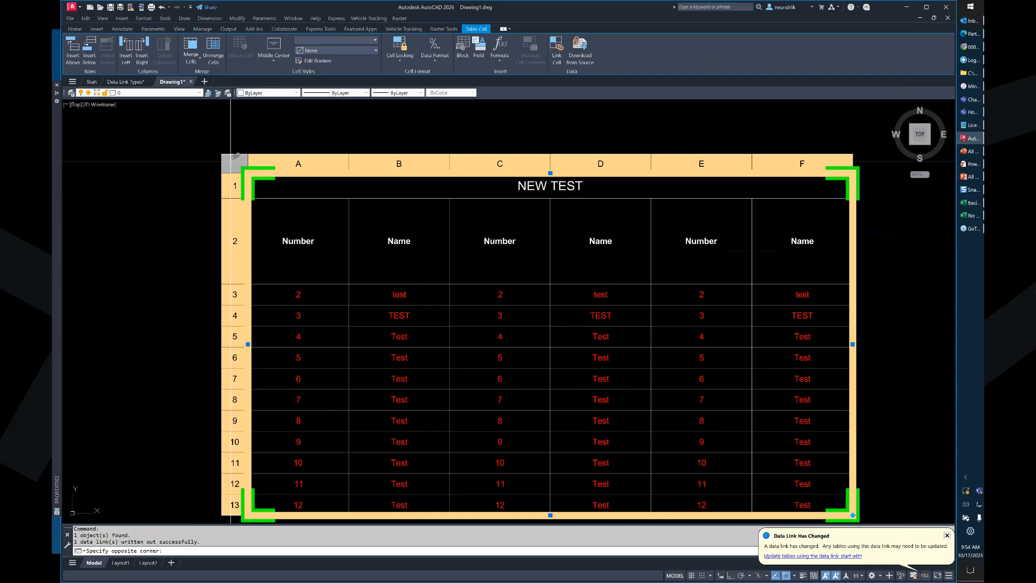
pyautogui.press('Escape')
pyautogui.click(257, 173)
pyautogui.click(237, 167)
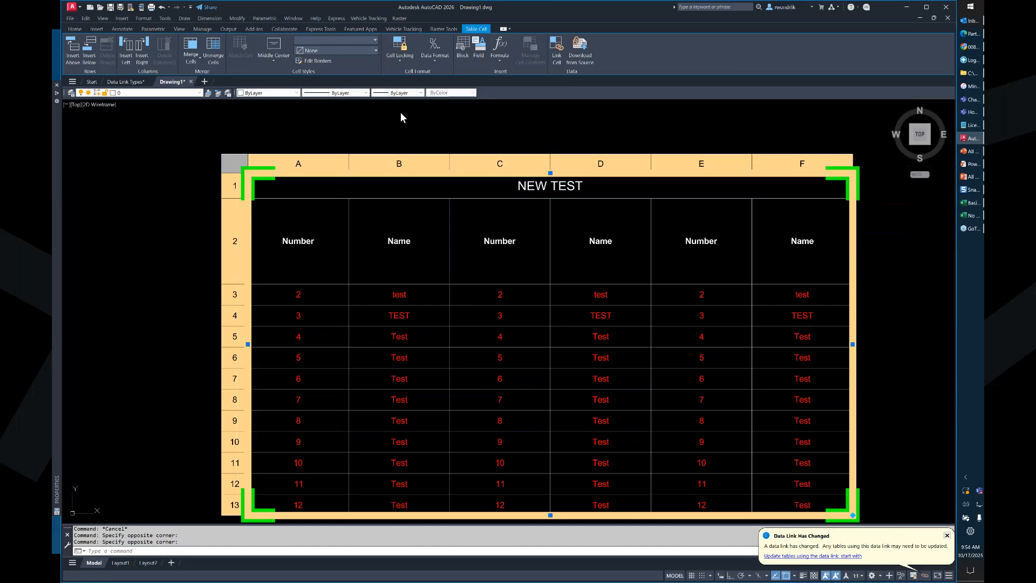
pyautogui.press('Escape')
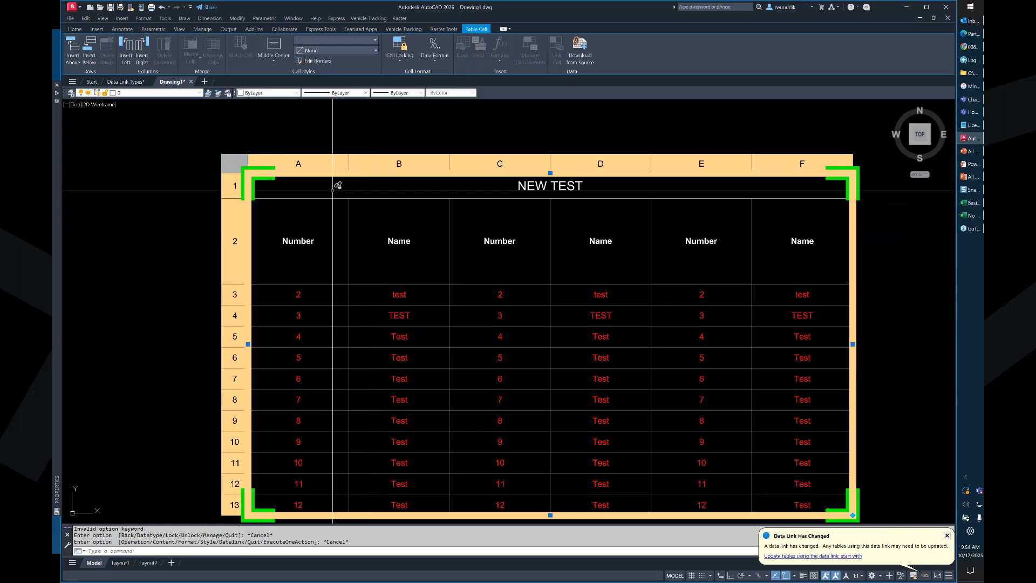
pyautogui.click(336, 188)
pyautogui.press('Escape')
pyautogui.click(243, 174)
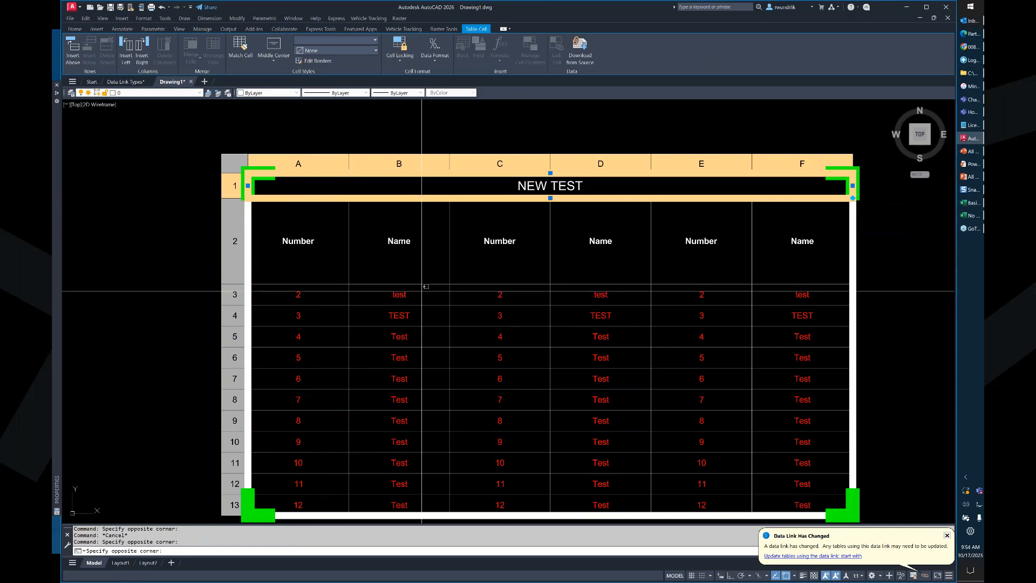
pyautogui.click(399, 295)
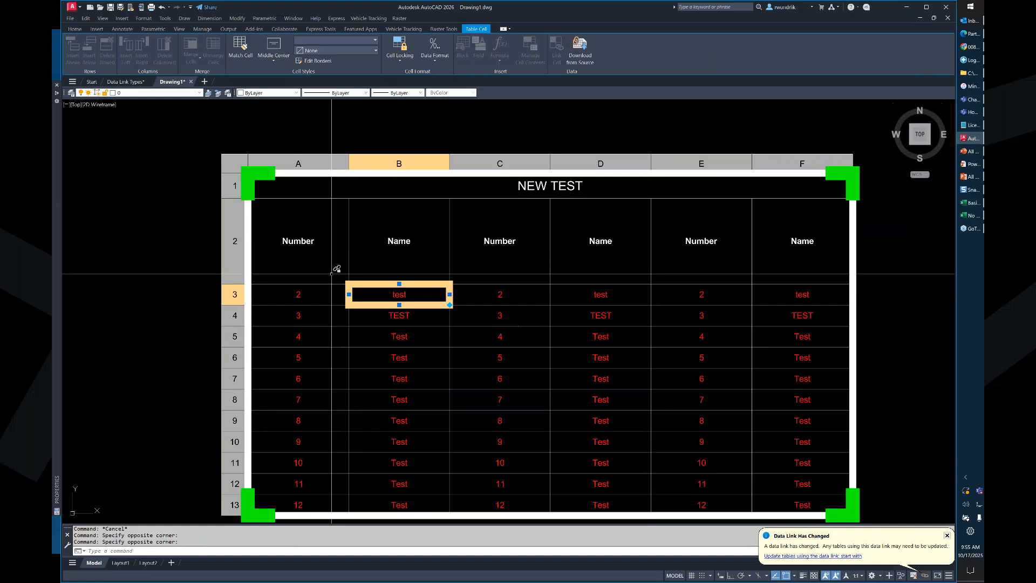
pyautogui.click(217, 132)
pyautogui.click(301, 285)
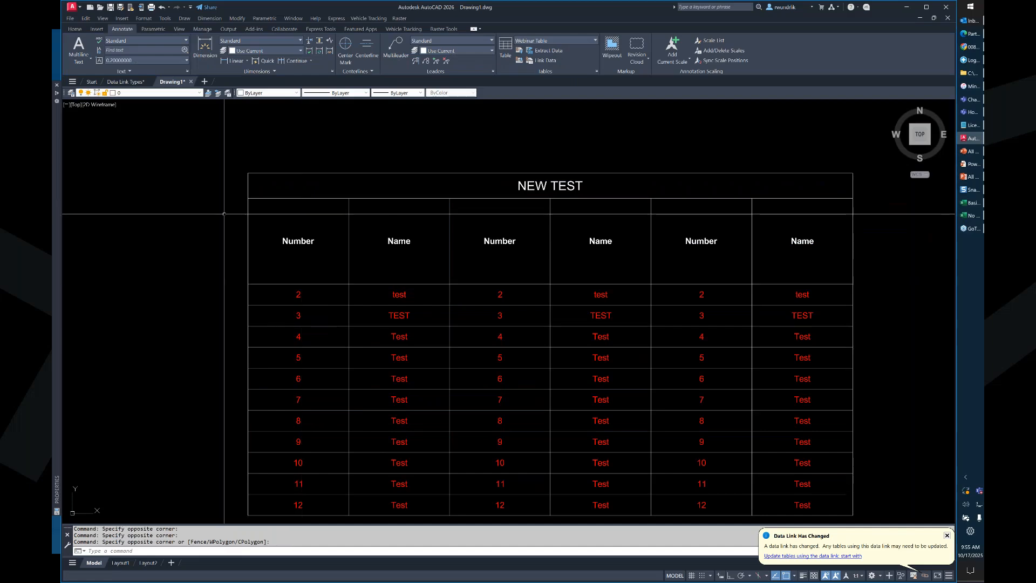
# Compare the two linked tables and open External References with XR to view the Excel Formatting data link's details.
pyautogui.scroll(-1, 380, 208)
pyautogui.moveTo(410, 255); pyautogui.dragTo(322, 211, button='middle')
pyautogui.moveTo(518, 222); pyautogui.dragTo(351, 254, button='middle')
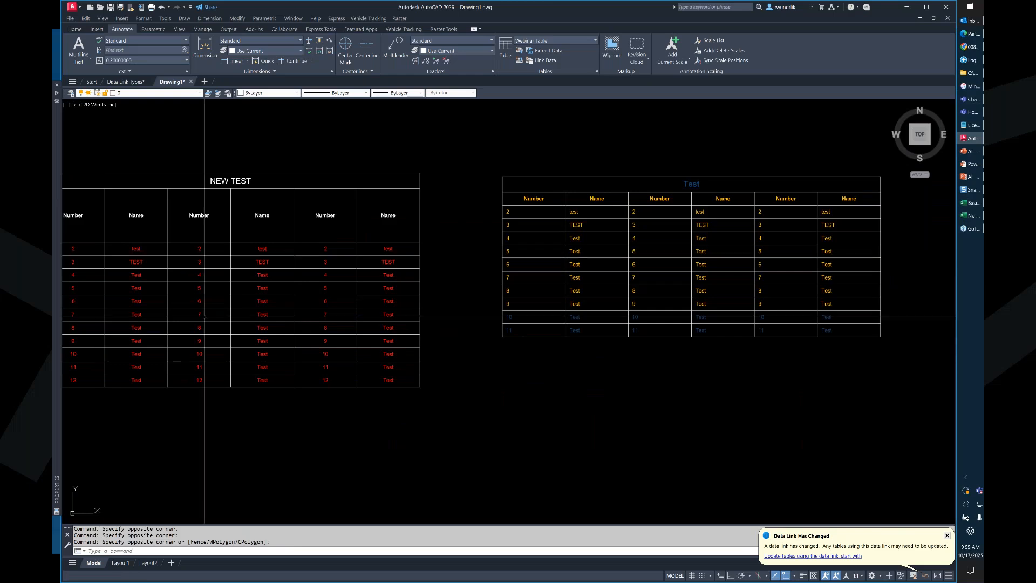
pyautogui.moveTo(332, 272); pyautogui.dragTo(469, 279, button='middle')
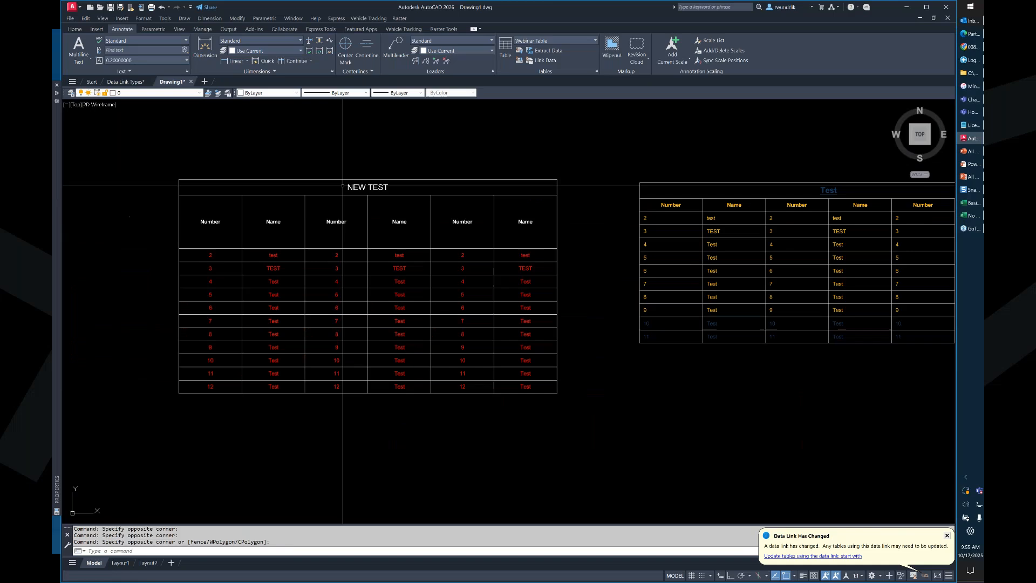
pyautogui.click(299, 179)
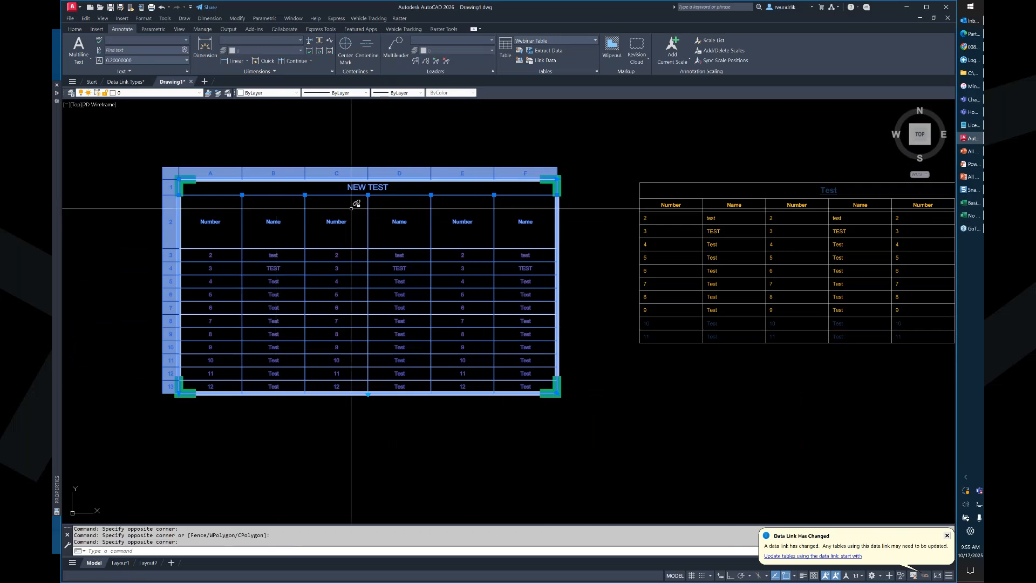
pyautogui.press('Escape')
pyautogui.press('Escape')
pyautogui.write('xr')
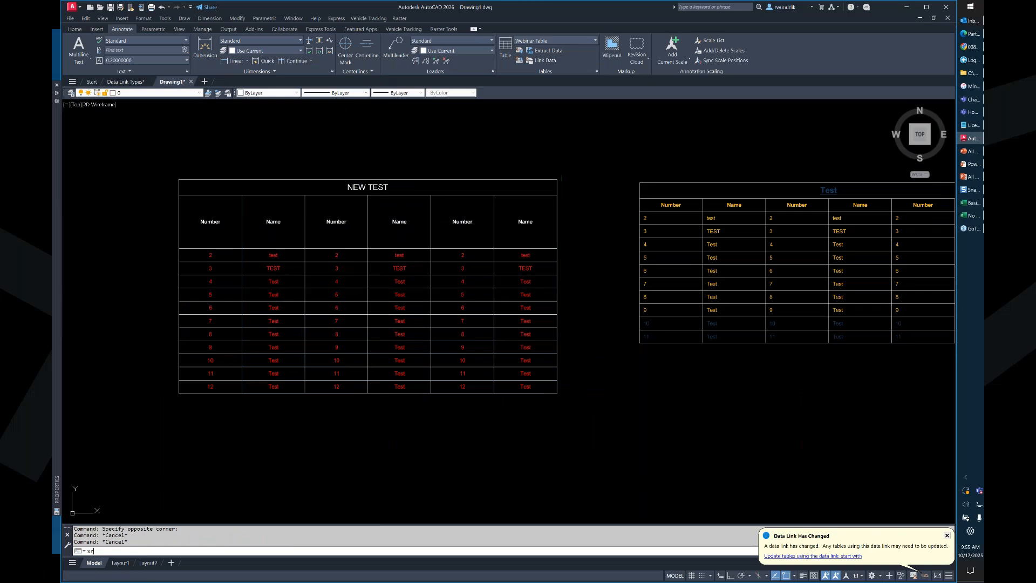
pyautogui.press('Return')
pyautogui.moveTo(730, 276); pyautogui.dragTo(487, 205)
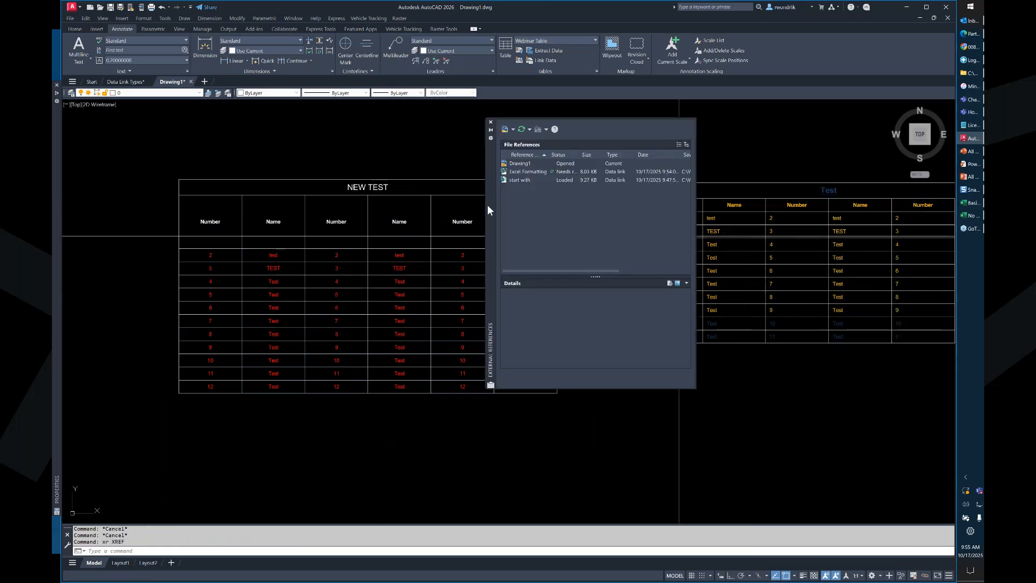
pyautogui.click(514, 171)
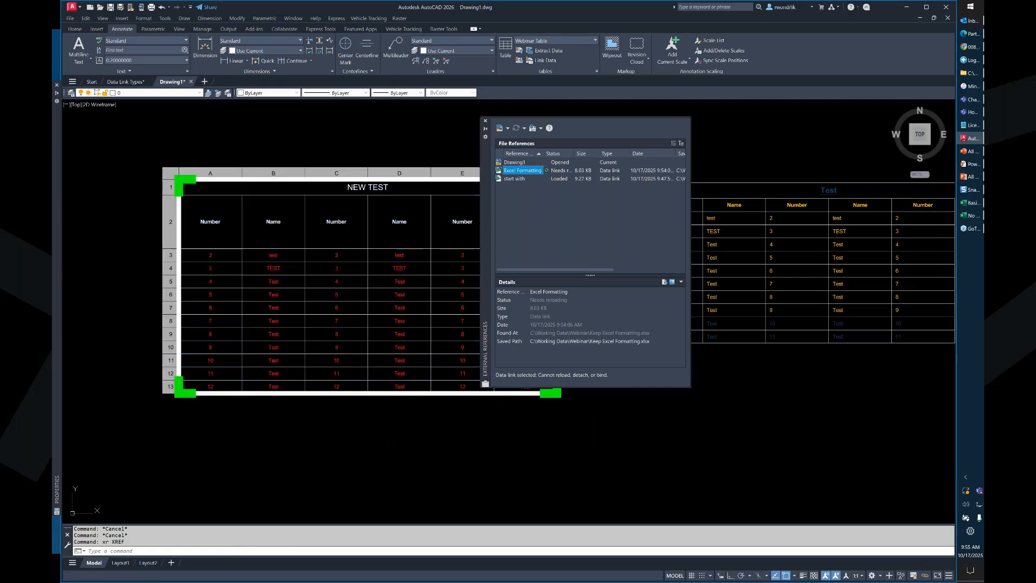
# Open the Data Link Manager to view the drawing's Excel links and close it without changes.
pyautogui.click(471, 130)
pyautogui.click(471, 130)
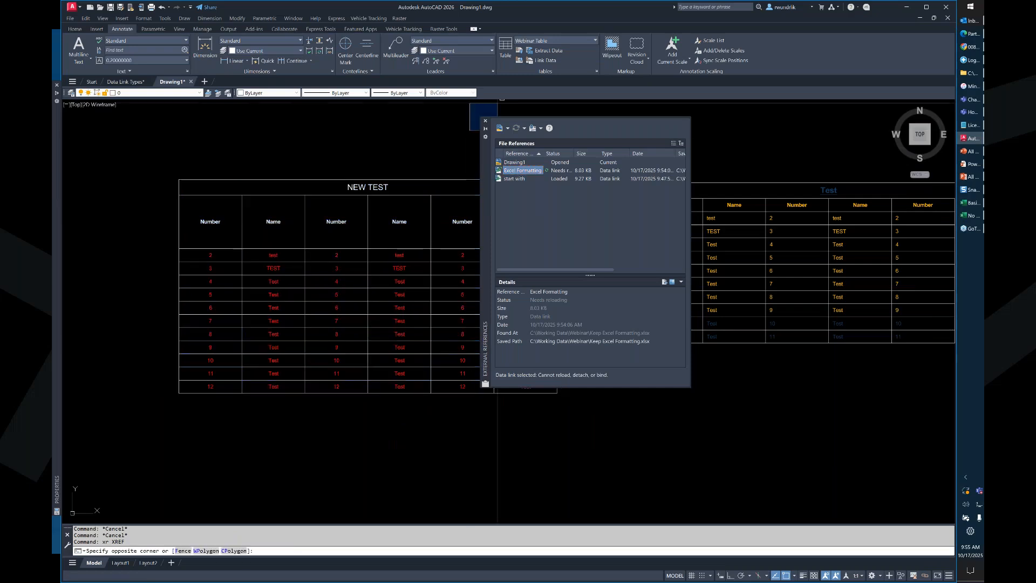
pyautogui.click(504, 101)
pyautogui.click(545, 59)
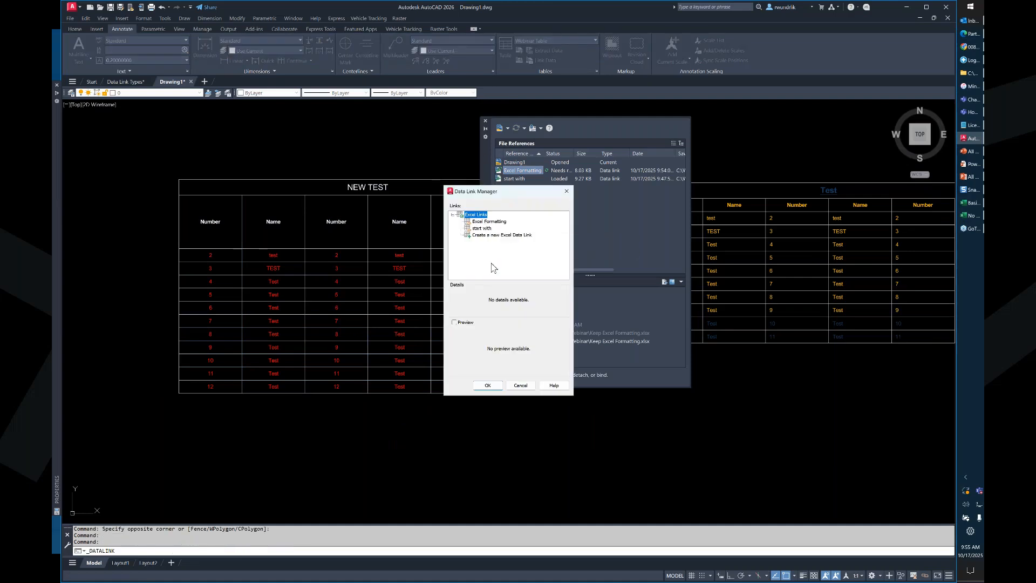
pyautogui.click(518, 384)
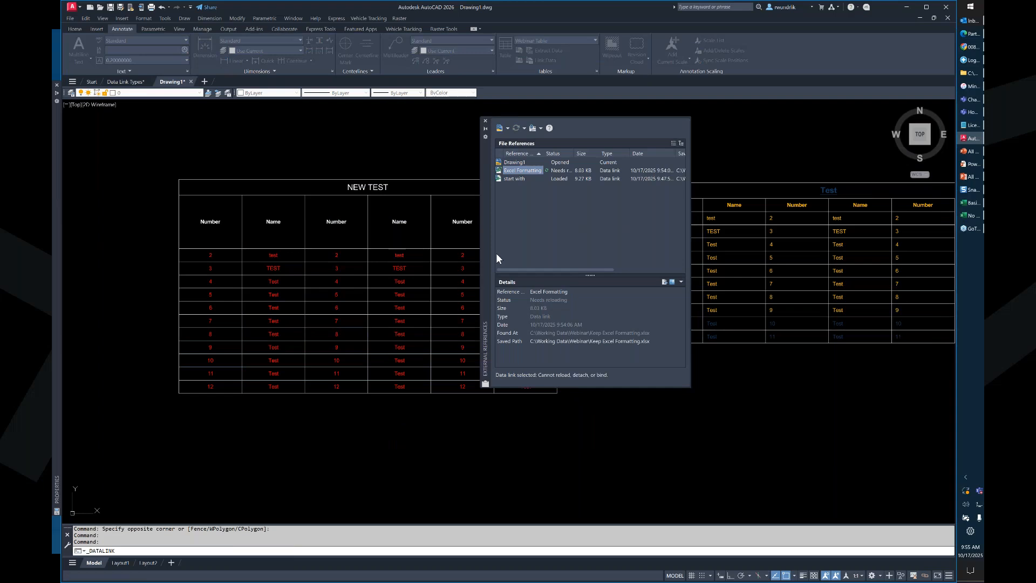
pyautogui.click(404, 151)
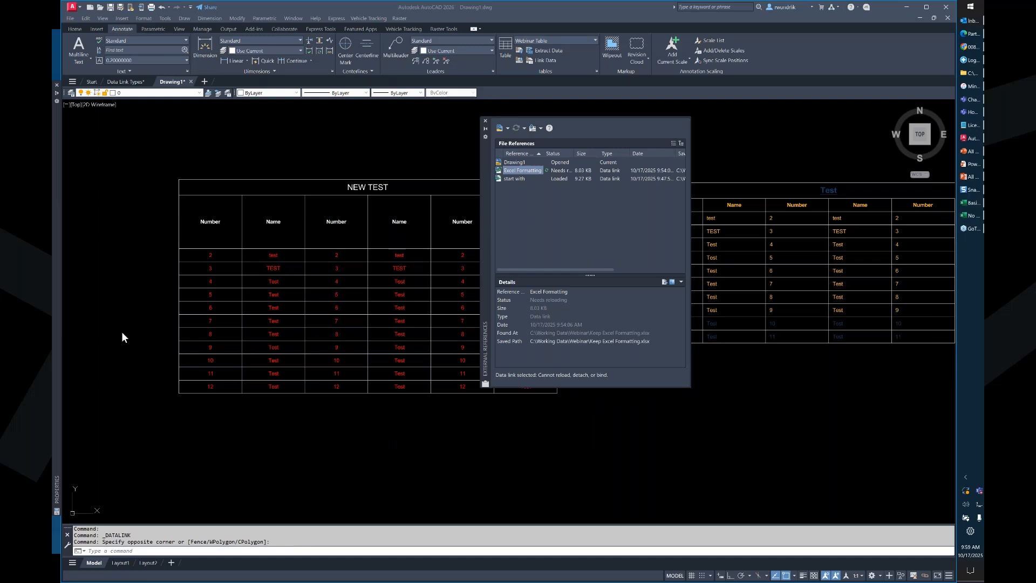
# Switch to the Data Link Types drawing and select the linked table with the oversized rows.
pyautogui.click(210, 176)
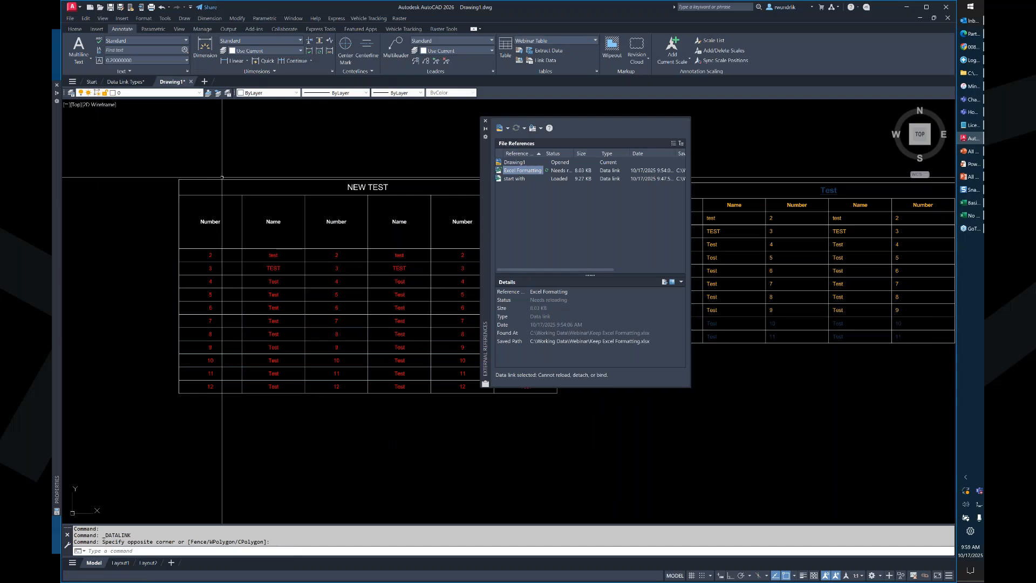
pyautogui.click(126, 81)
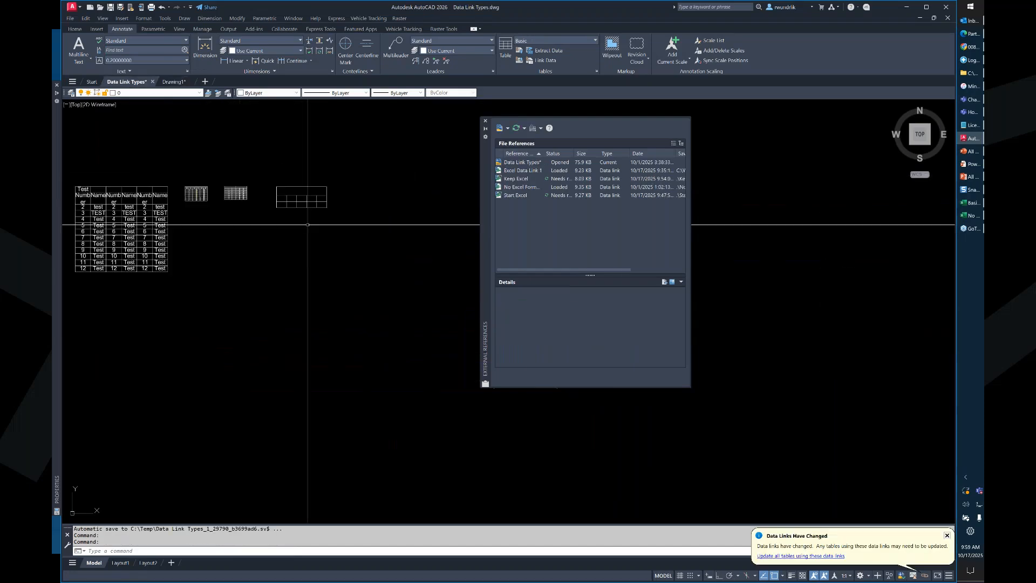
pyautogui.scroll(6, 307, 225)
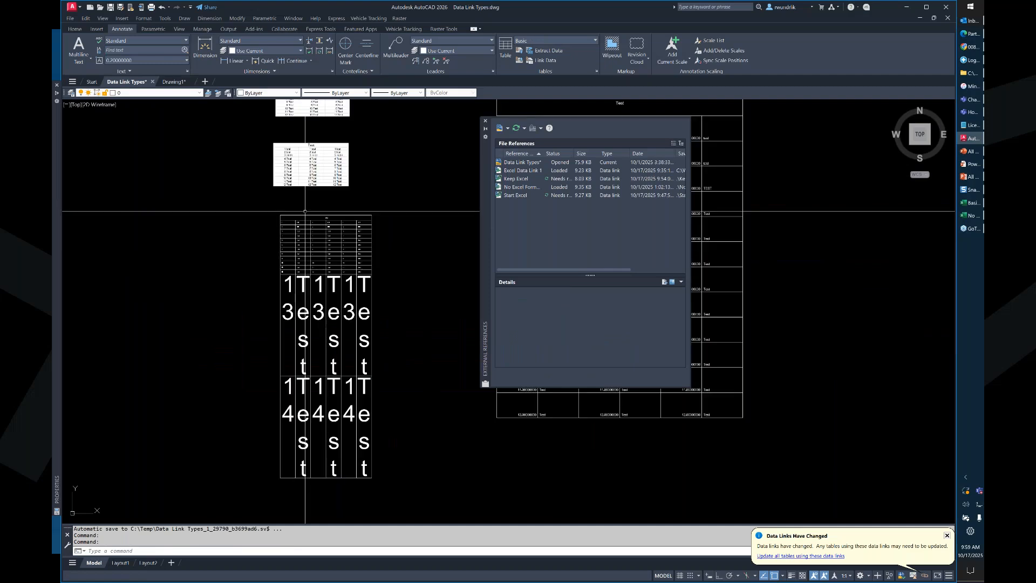
pyautogui.moveTo(305, 211); pyautogui.dragTo(289, 217)
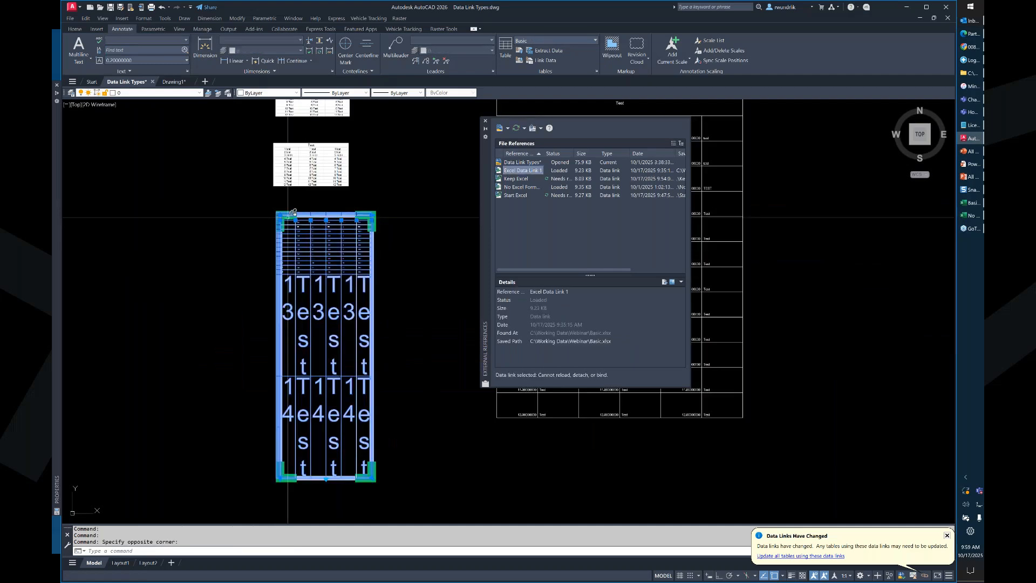
pyautogui.doubleClick(288, 217)
# Try the Excel Formatting table style on the linked table, then restore the Basic style.
pyautogui.click(167, 217)
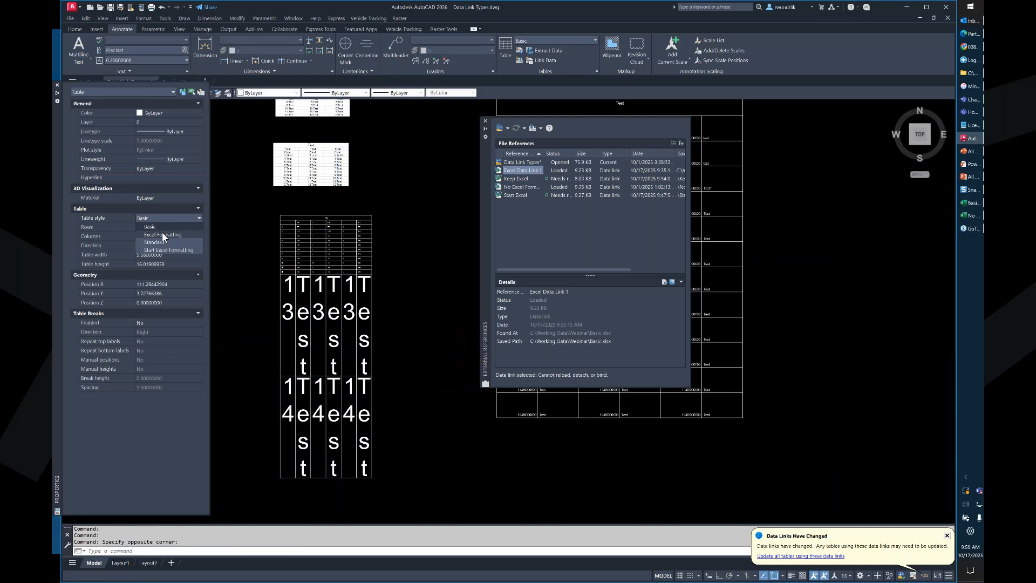
pyautogui.click(163, 234)
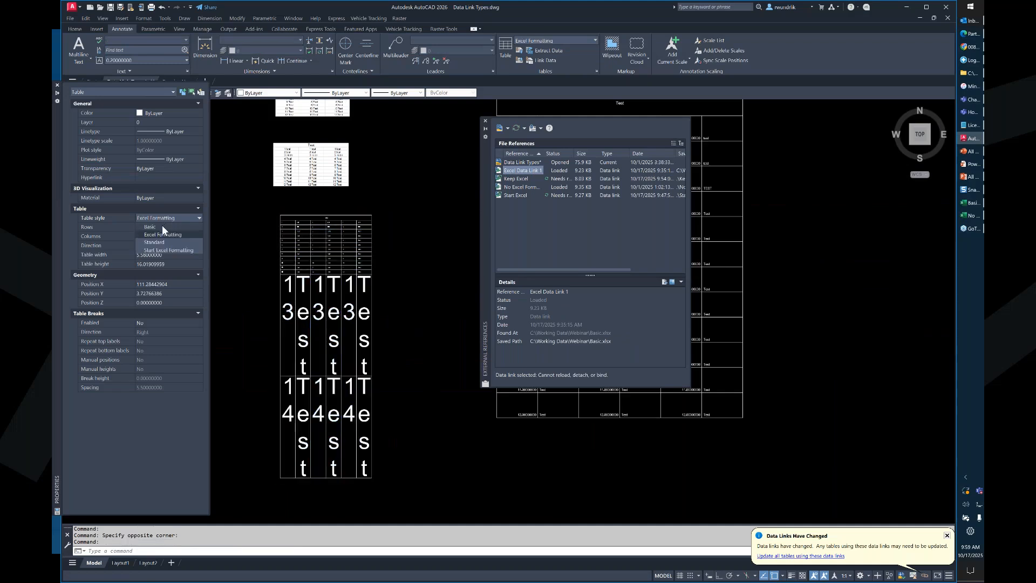
pyautogui.click(162, 227)
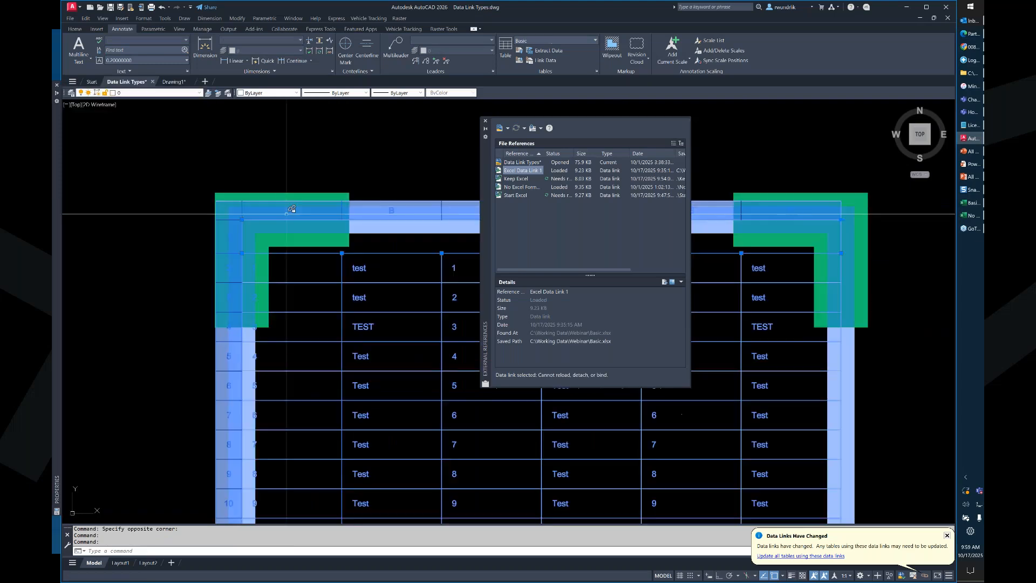
# Close External References, review the linked table's data link commands without running one, and clear the selection.
pyautogui.click(225, 197)
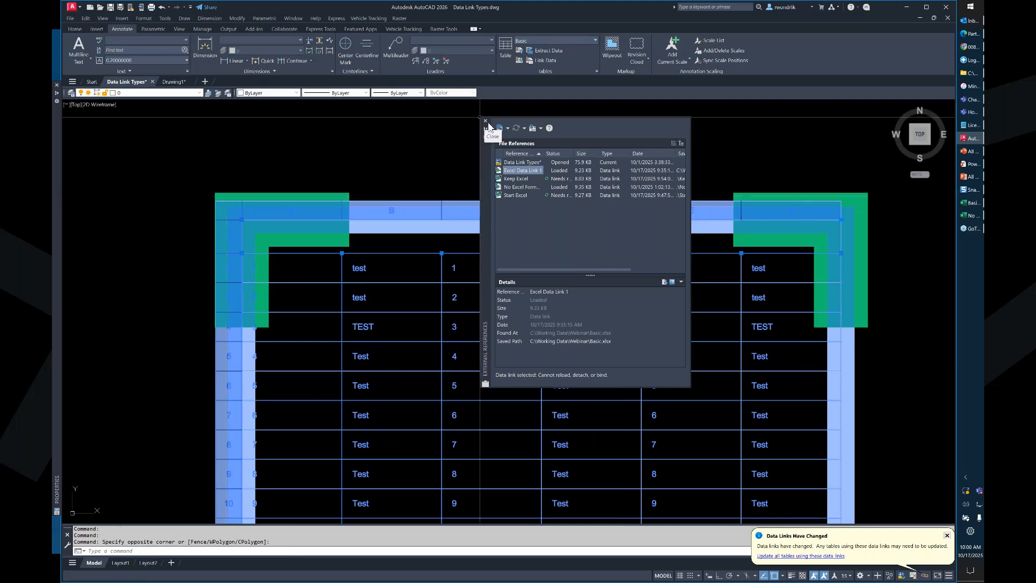
pyautogui.click(289, 173)
pyautogui.click(225, 210)
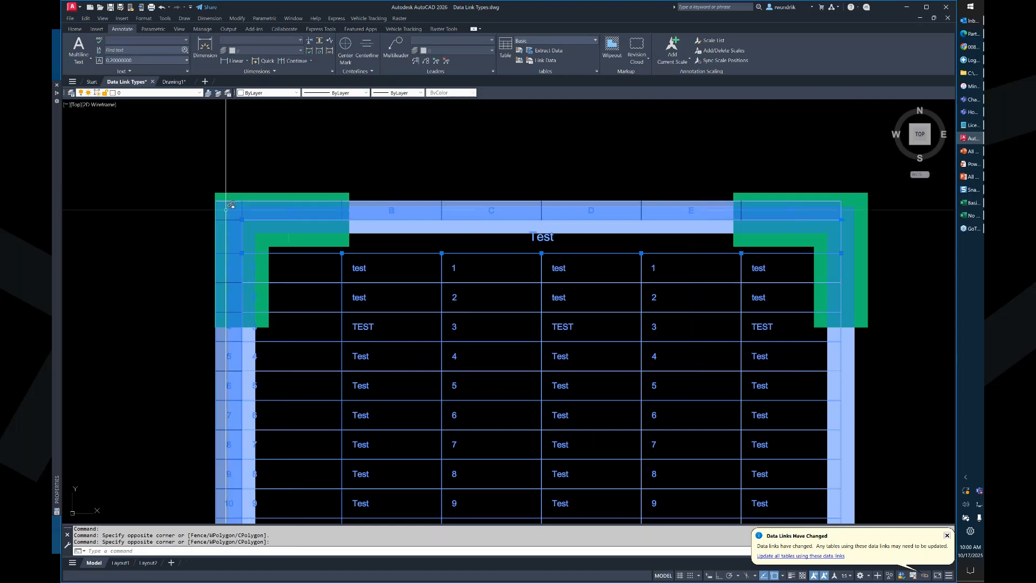
pyautogui.rightClick(225, 210)
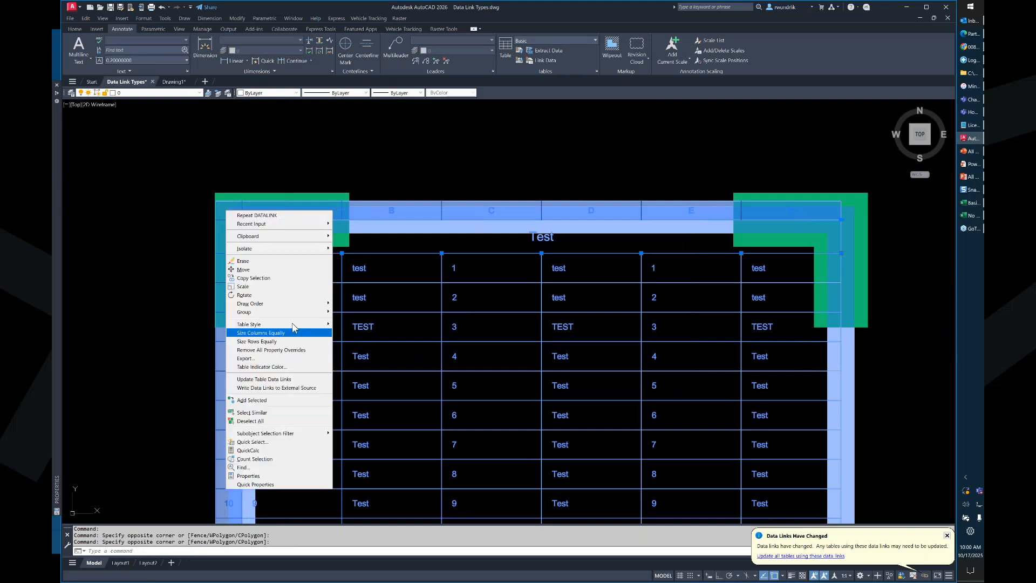
pyautogui.moveTo(293, 327)
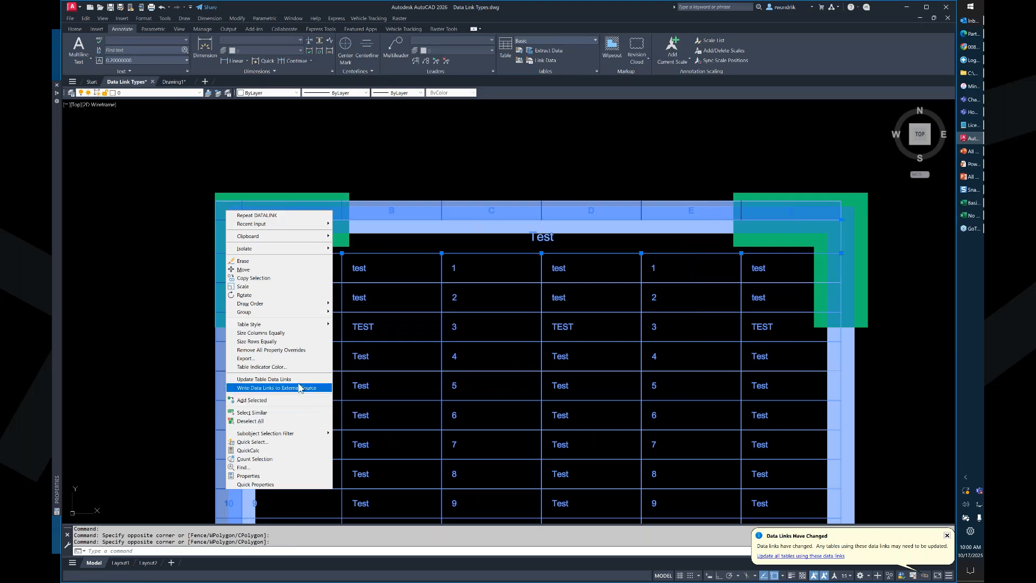
pyautogui.click(180, 275)
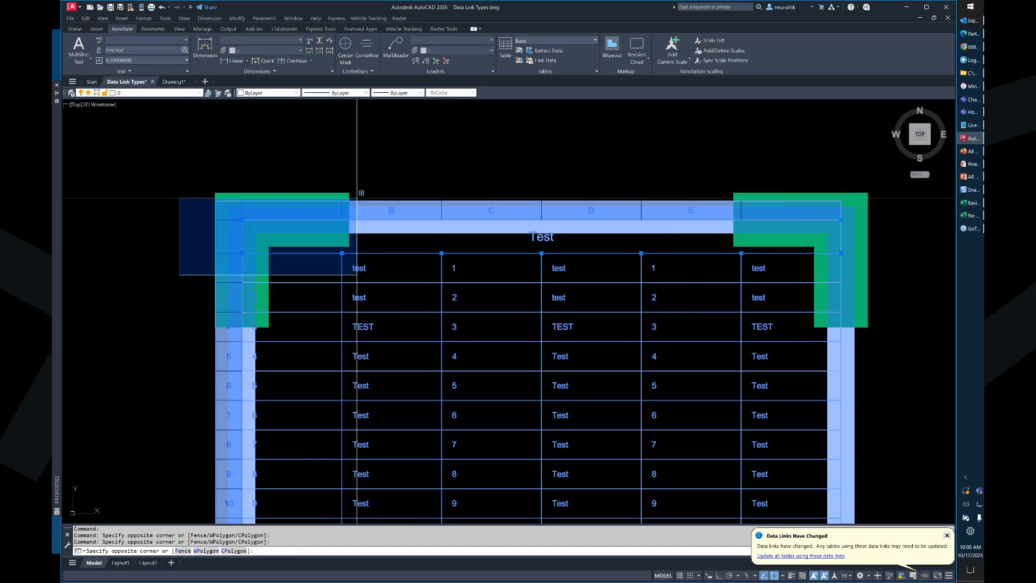
pyautogui.scroll(-5, 378, 199)
pyautogui.press('Escape')
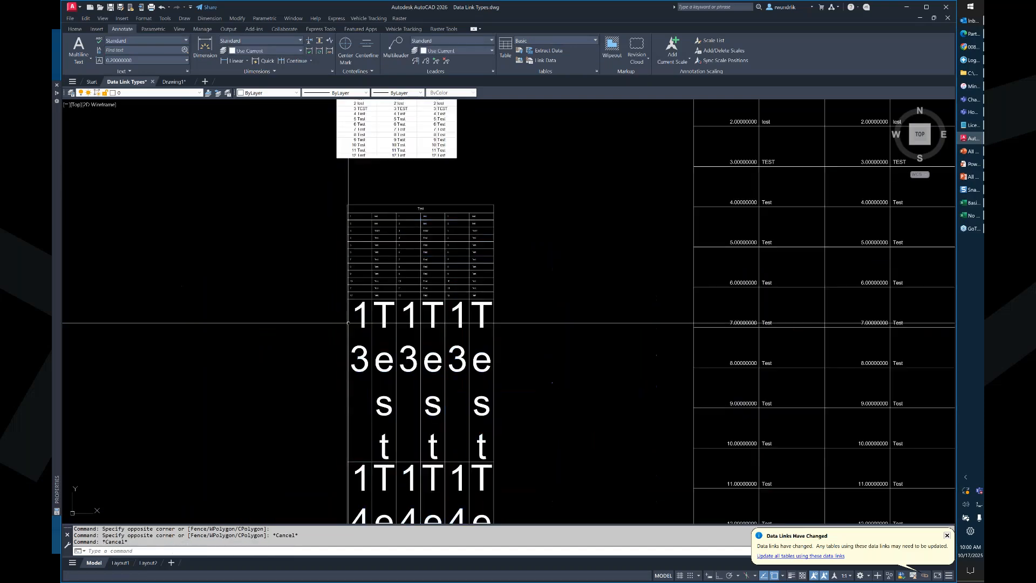
# Select the oversized rows containing 13 and 14 and compare their cell properties with the normal row containing 12.
pyautogui.moveTo(348, 323); pyautogui.dragTo(315, 201, button='middle')
pyautogui.click(324, 221)
pyautogui.click(311, 225)
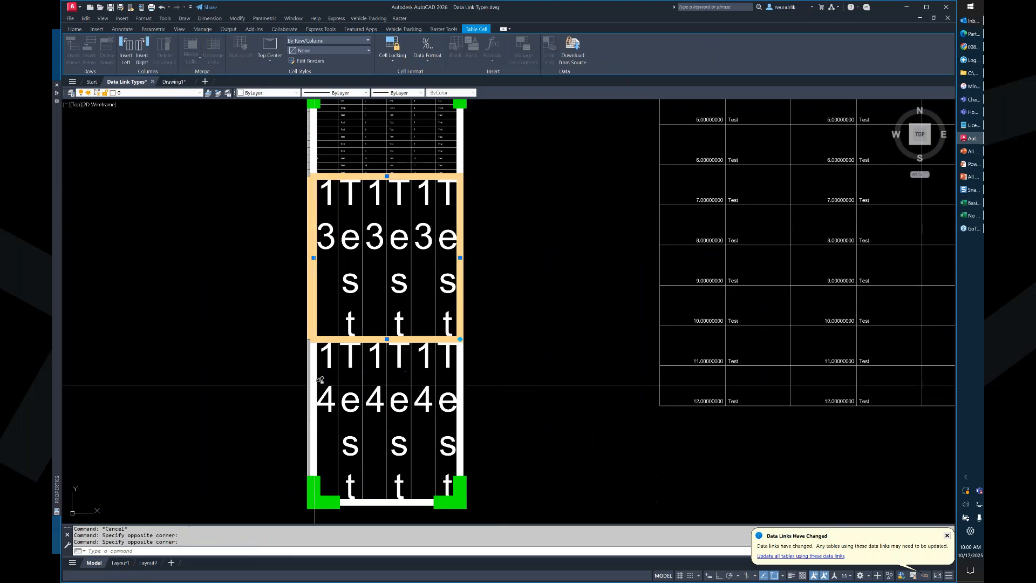
pyautogui.click(315, 389)
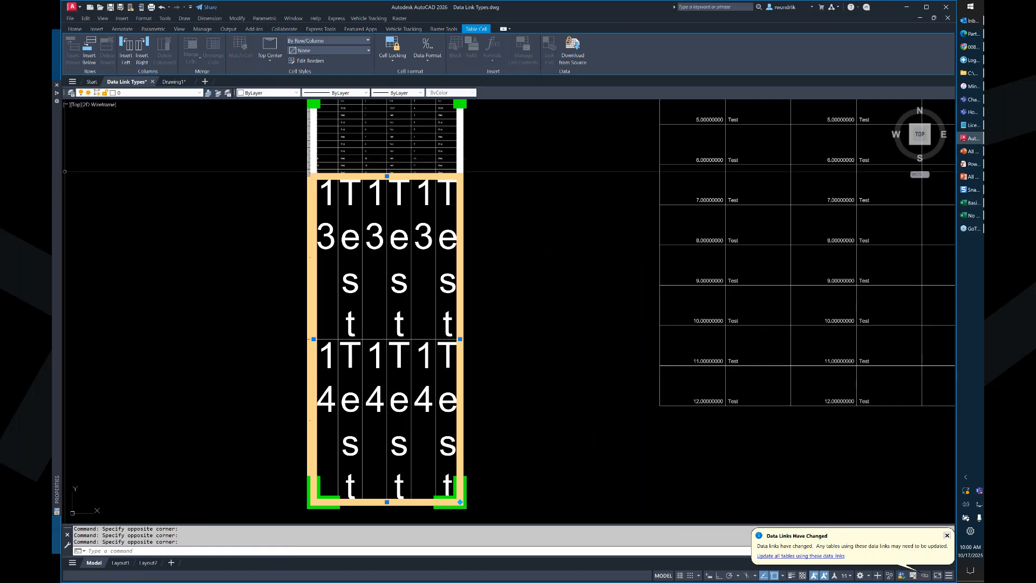
pyautogui.scroll(2, 292, 170)
pyautogui.scroll(4, 301, 219)
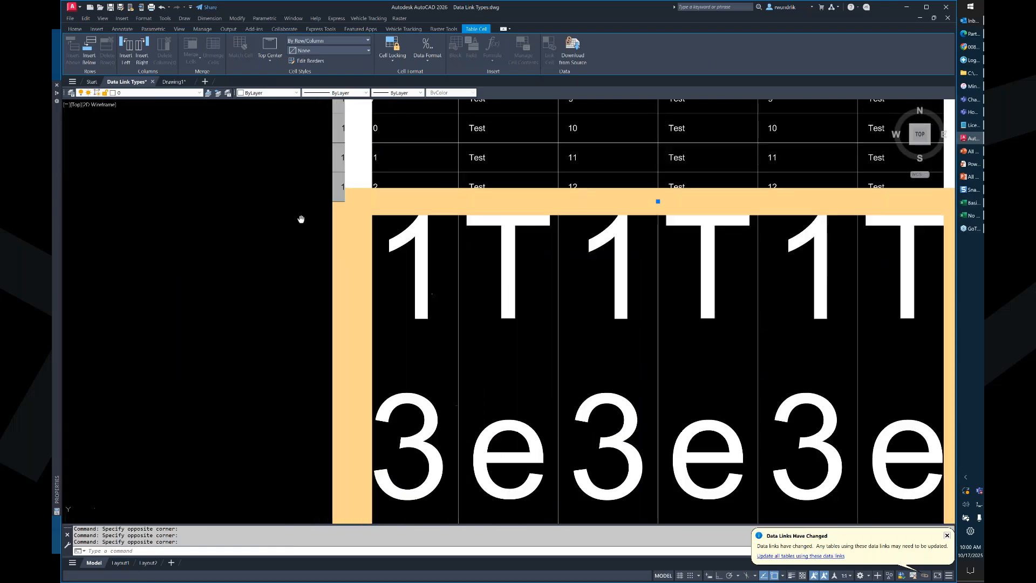
pyautogui.click(322, 260)
pyautogui.scroll(4, 340, 229)
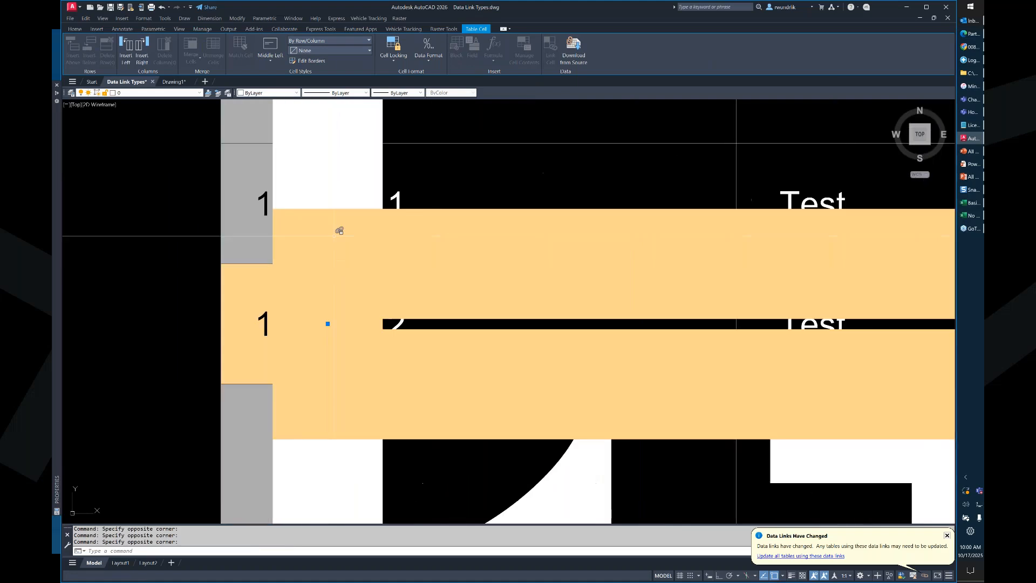
pyautogui.scroll(-10, 340, 229)
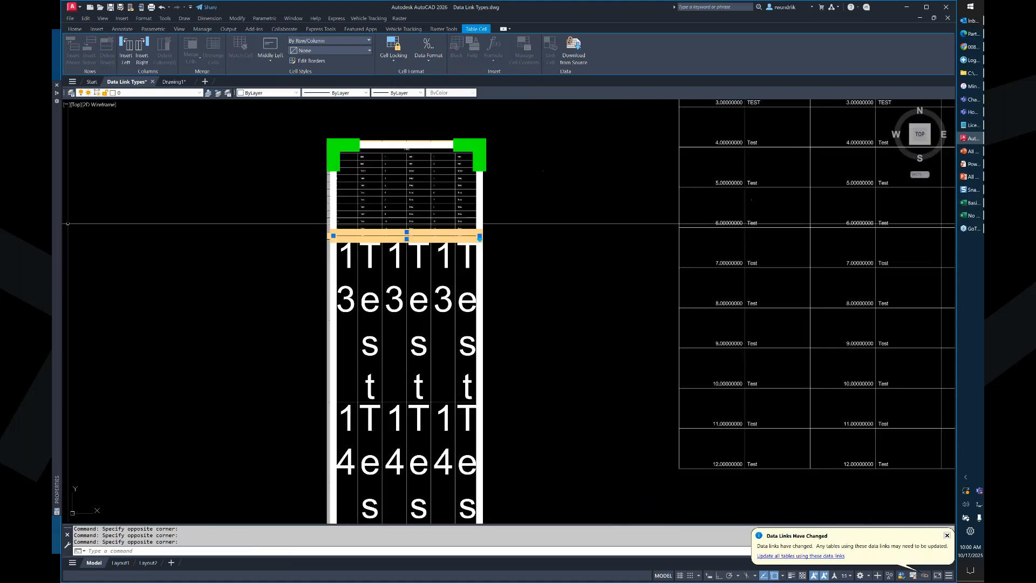
pyautogui.moveTo(57, 224)
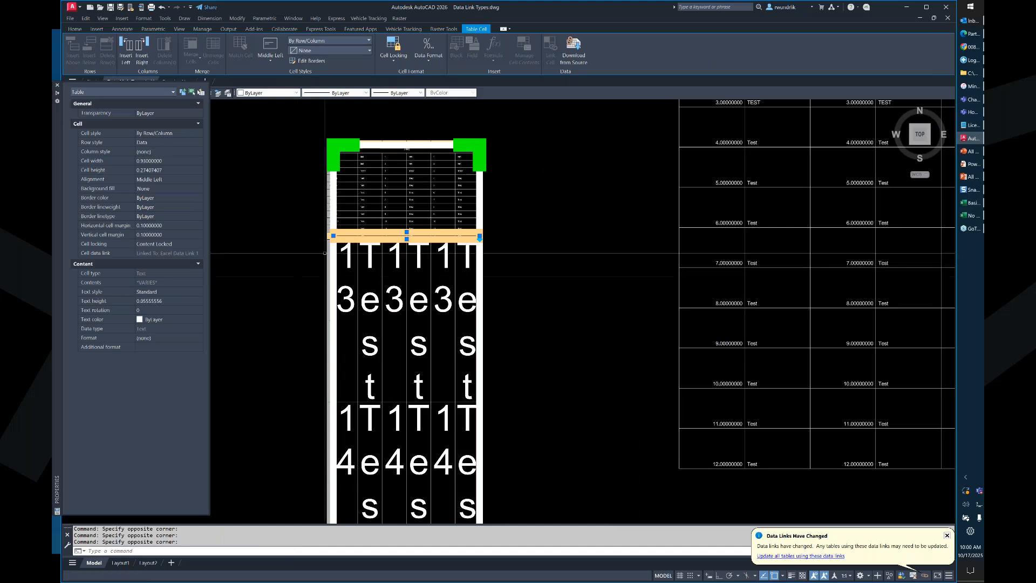
pyautogui.click(333, 245)
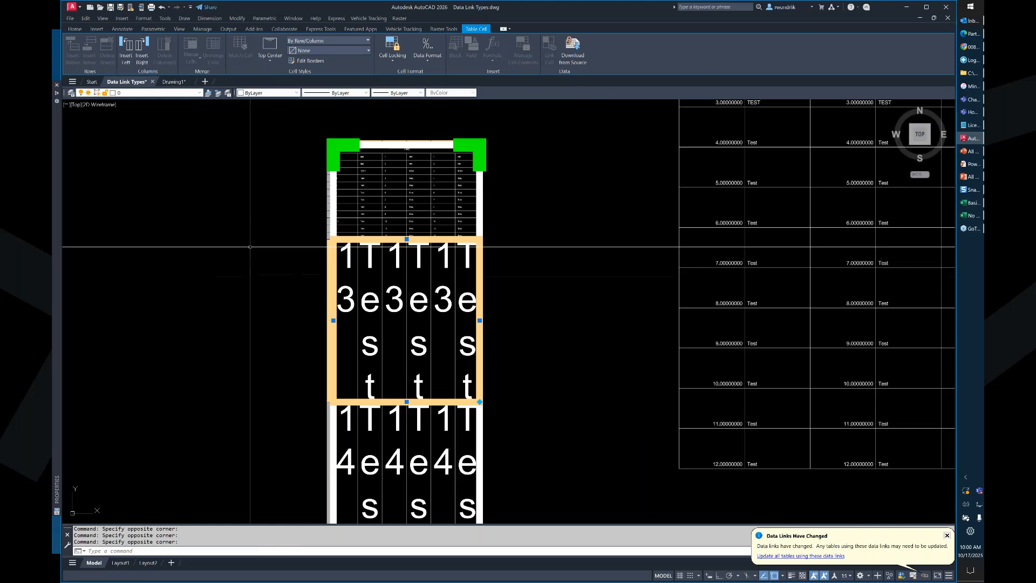
pyautogui.moveTo(57, 291)
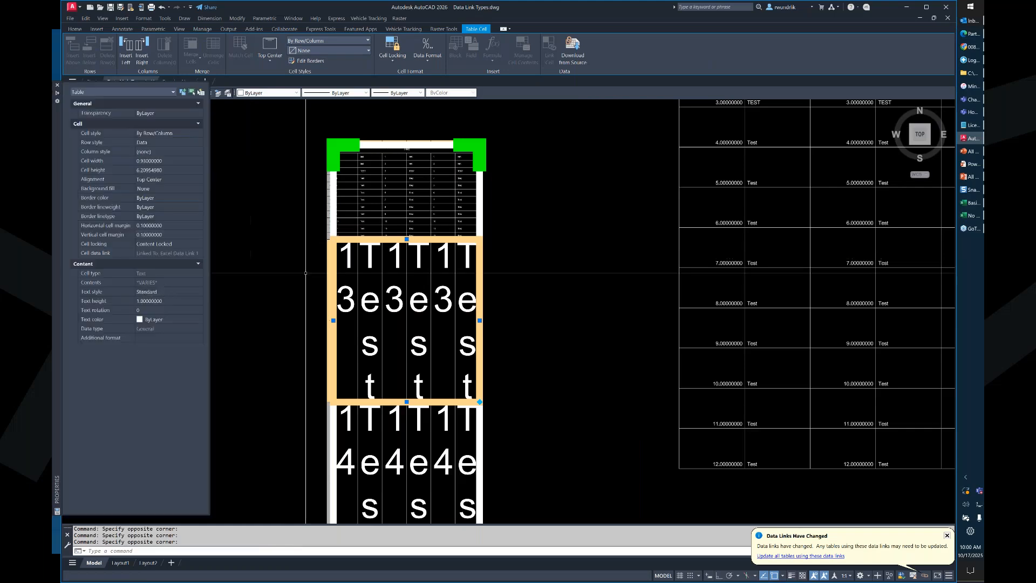
# Copy the text height 0.05555556 from the row containing 12 to the rows containing 13 and 14.
pyautogui.click(332, 236)
pyautogui.moveTo(57, 302)
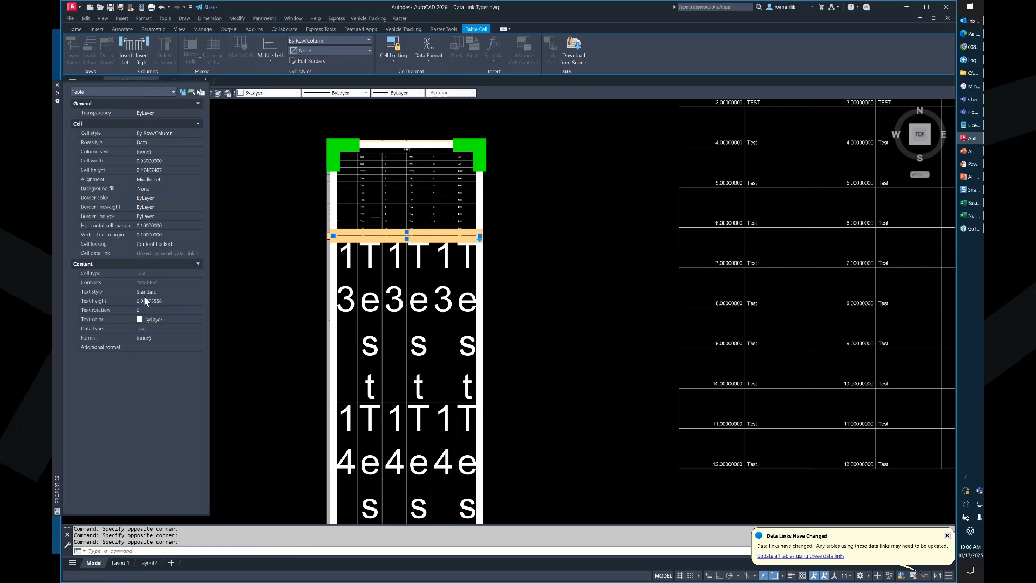
pyautogui.click(167, 302)
pyautogui.click(332, 324)
pyautogui.moveTo(332, 324); pyautogui.dragTo(342, 219, button='middle')
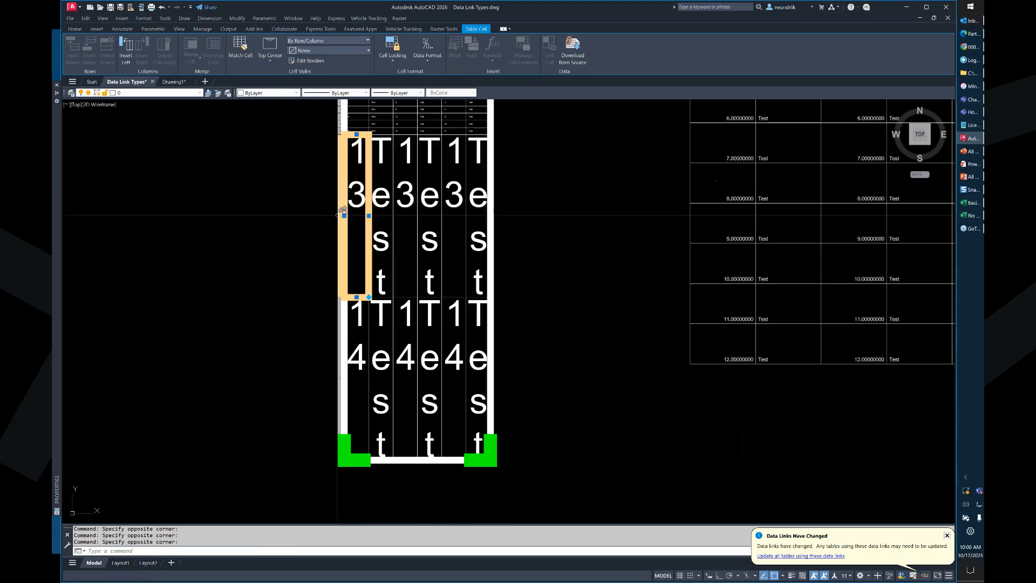
pyautogui.click(339, 332)
pyautogui.keyDown('shift'); pyautogui.click(339, 263); pyautogui.keyUp('shift')
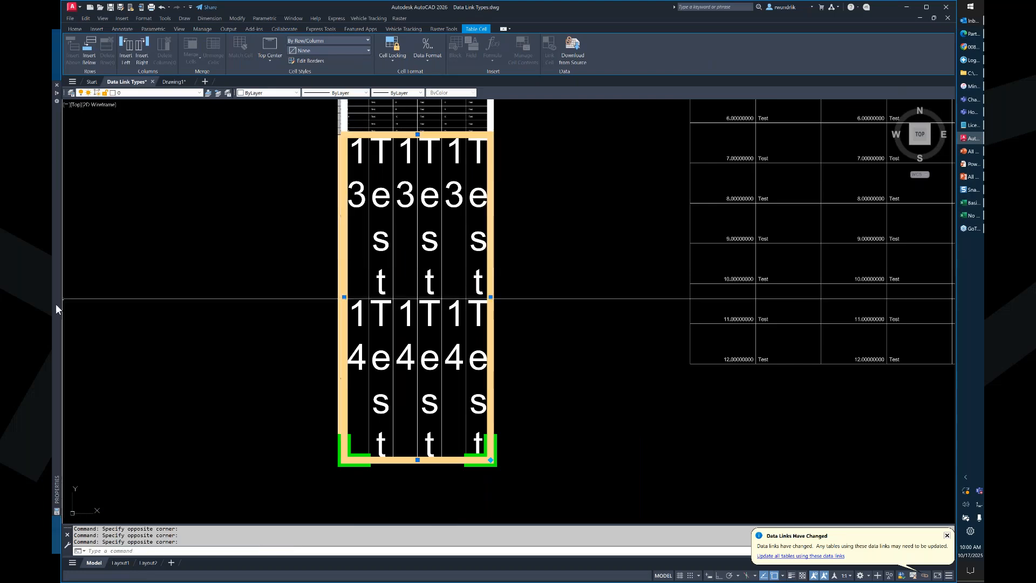
pyautogui.moveTo(57, 297)
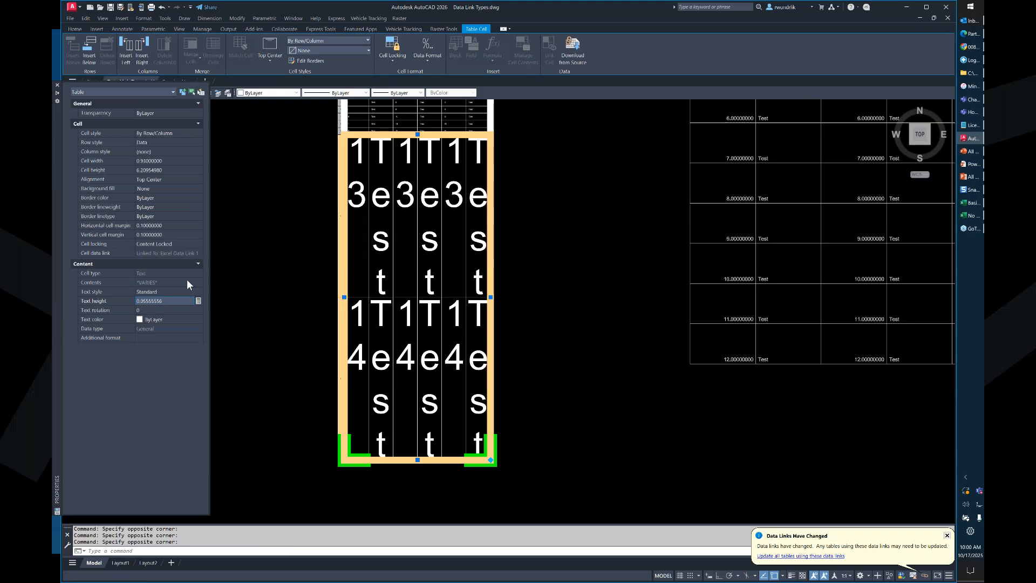
# Stretch the lower edge of the rows containing 13 and 14 upward to fit their text, and deselect the table.
pyautogui.click(417, 460)
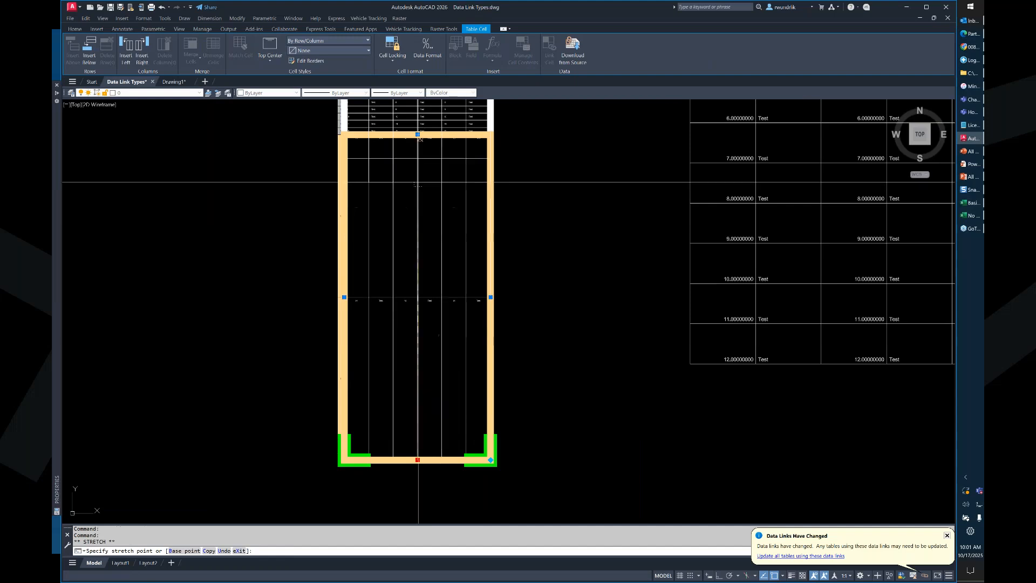
pyautogui.click(421, 158)
pyautogui.scroll(8, 421, 158)
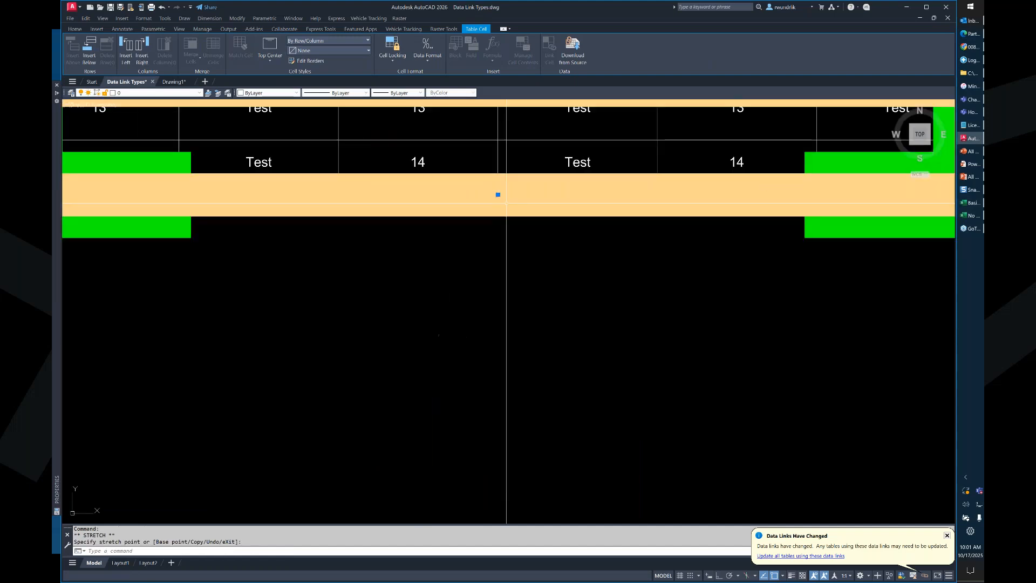
pyautogui.click(498, 195)
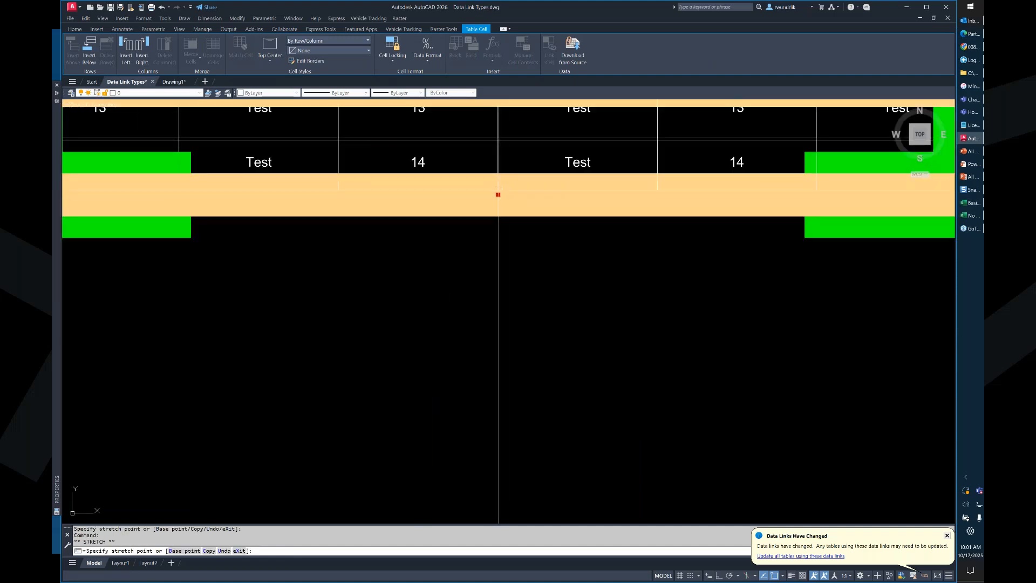
pyautogui.click(512, 125)
pyautogui.scroll(-6, 493, 176)
pyautogui.scroll(2, 481, 110)
pyautogui.click(440, 278)
pyautogui.click(440, 277)
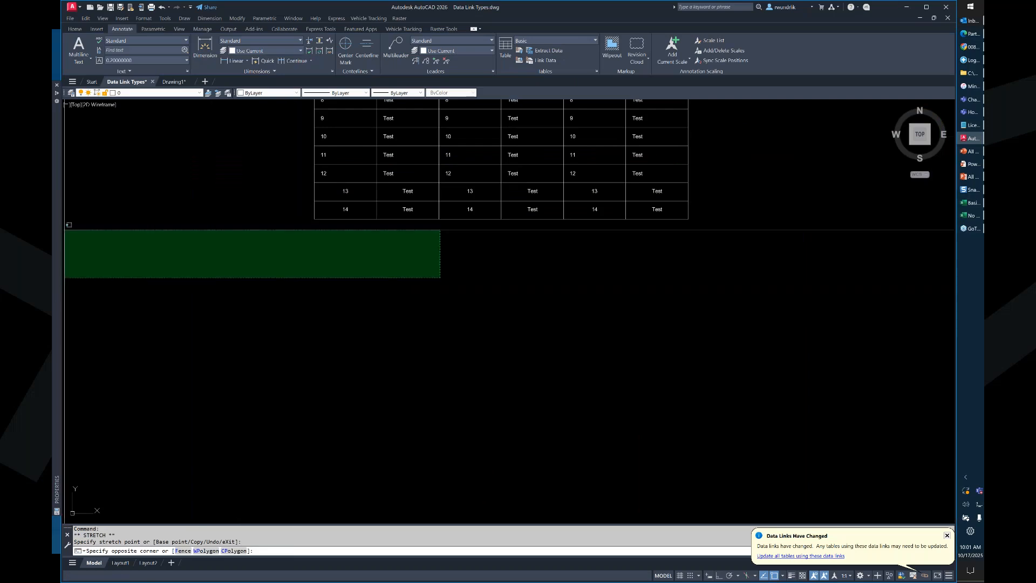
pyautogui.click(238, 347)
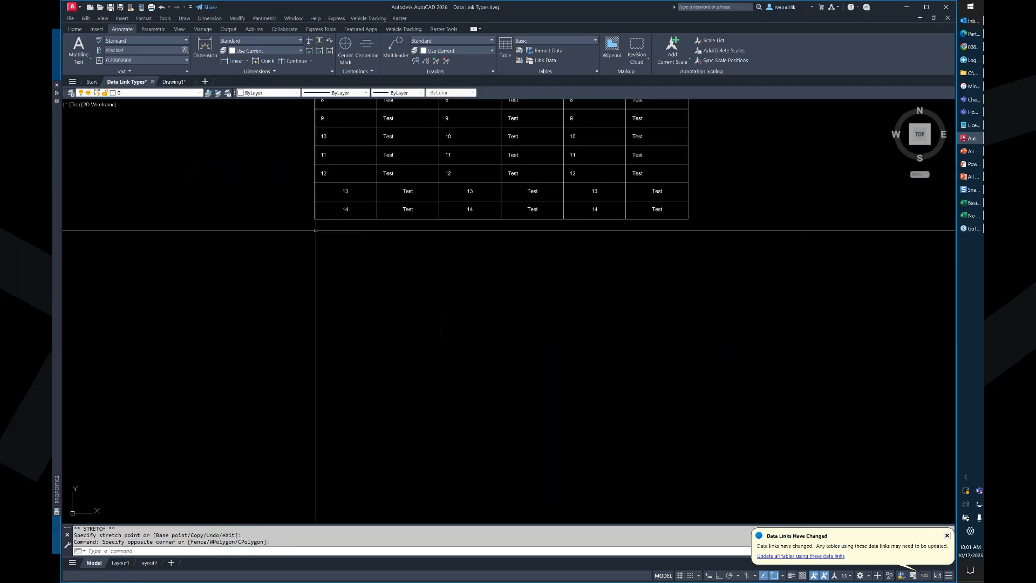
# Open the block insertion options for cell A2 in the large Test table, check the available block names and cancel.
pyautogui.scroll(-3, 323, 246)
pyautogui.moveTo(362, 218); pyautogui.dragTo(263, 299, button='middle')
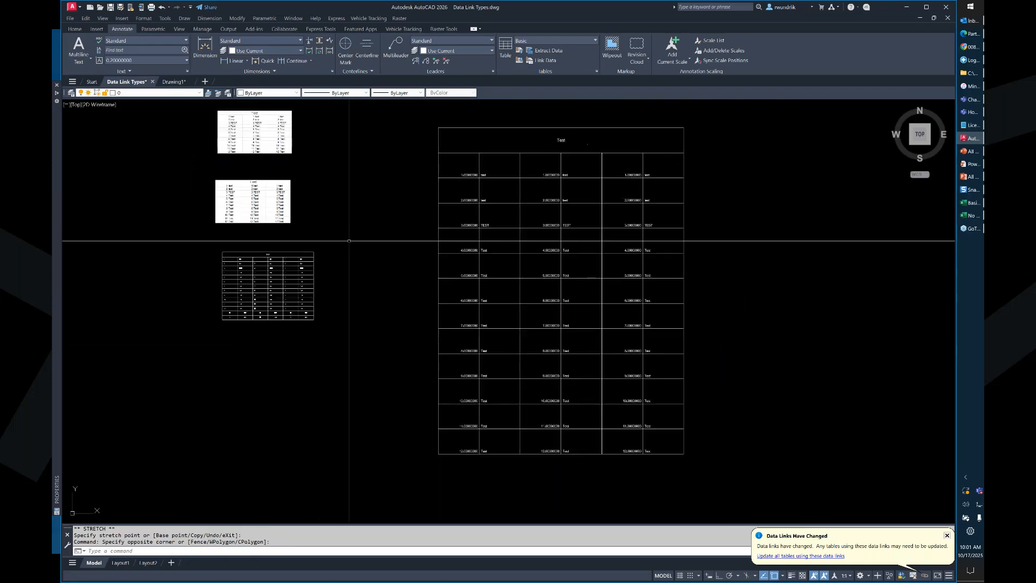
pyautogui.scroll(1, 555, 108)
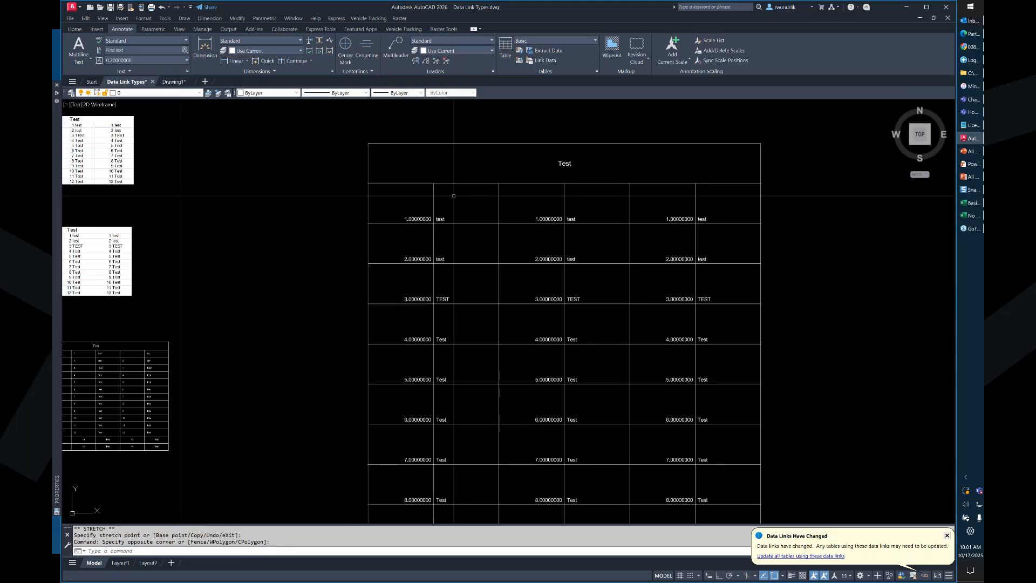
pyautogui.click(391, 214)
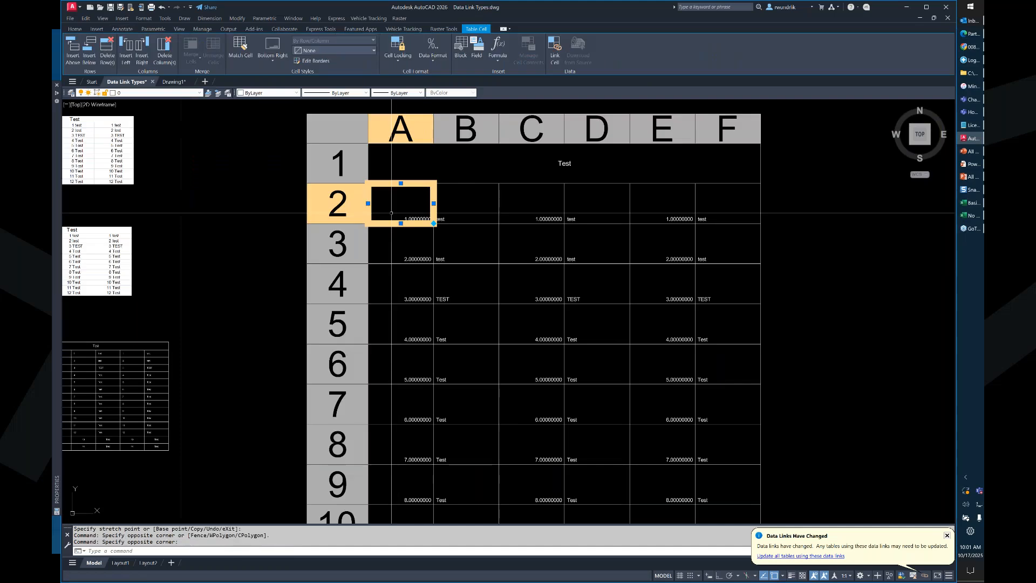
pyautogui.click(473, 56)
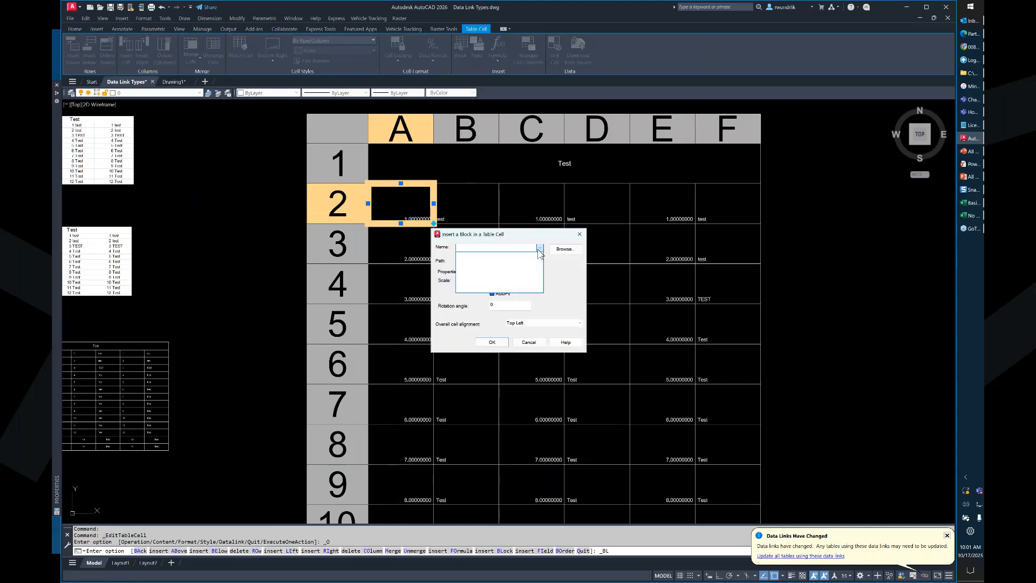
pyautogui.click(541, 341)
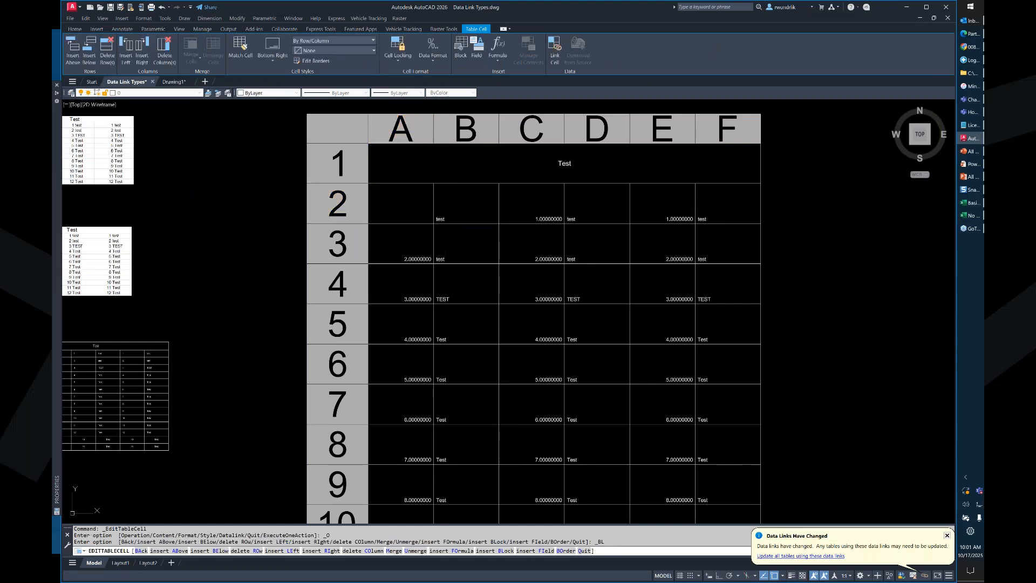
# Insert the Tag - Imperial sample block from the tool palettes beside the large Test table, and close the palettes.
pyautogui.press('Escape')
pyautogui.hotkey('ctrl', '3')
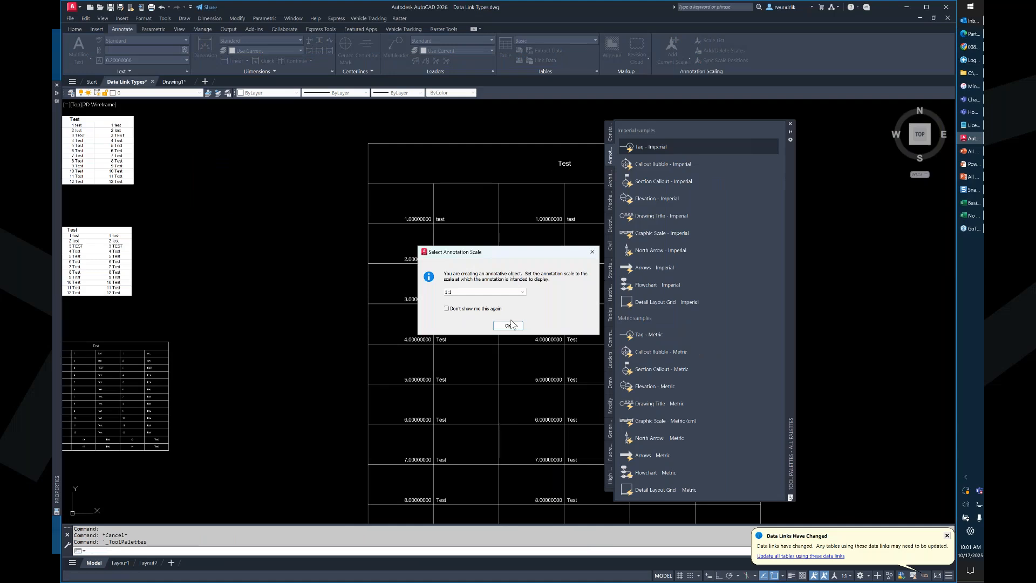
pyautogui.click(509, 324)
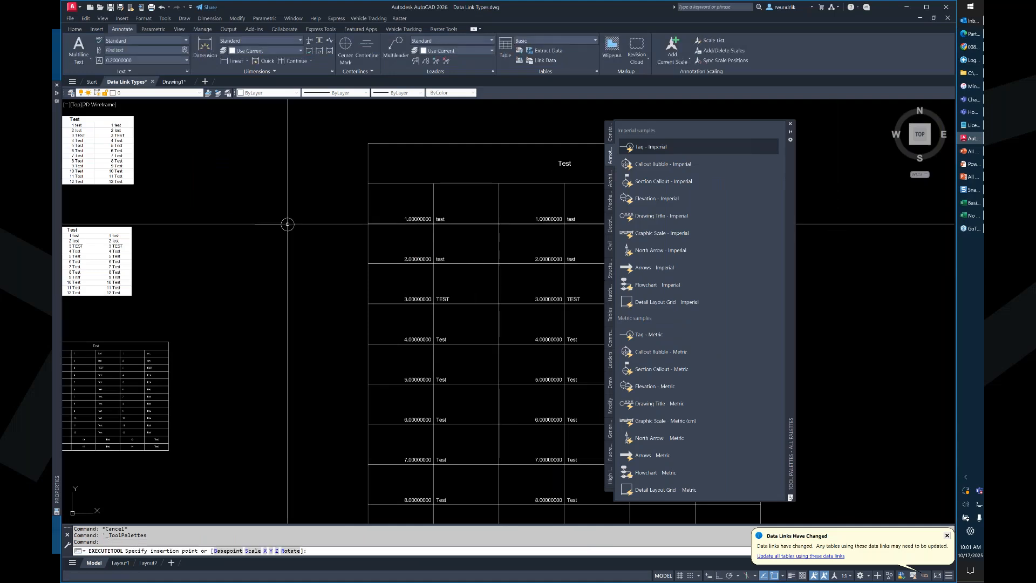
pyautogui.click(287, 225)
pyautogui.click(790, 123)
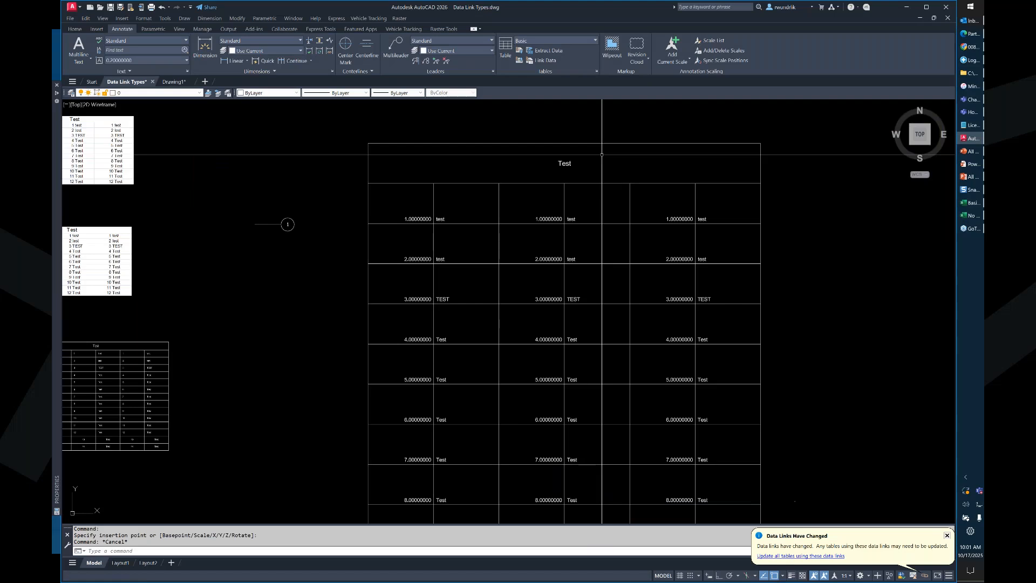
# Try to insert the Tag - Imperial block into cell A2 of the large Test table.
pyautogui.click(391, 207)
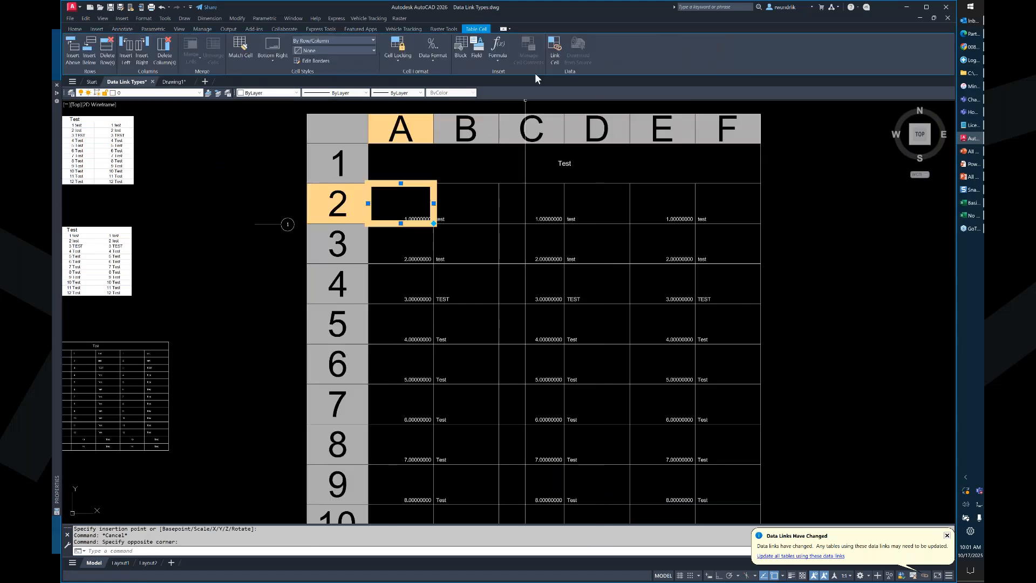
pyautogui.click(460, 46)
pyautogui.click(493, 345)
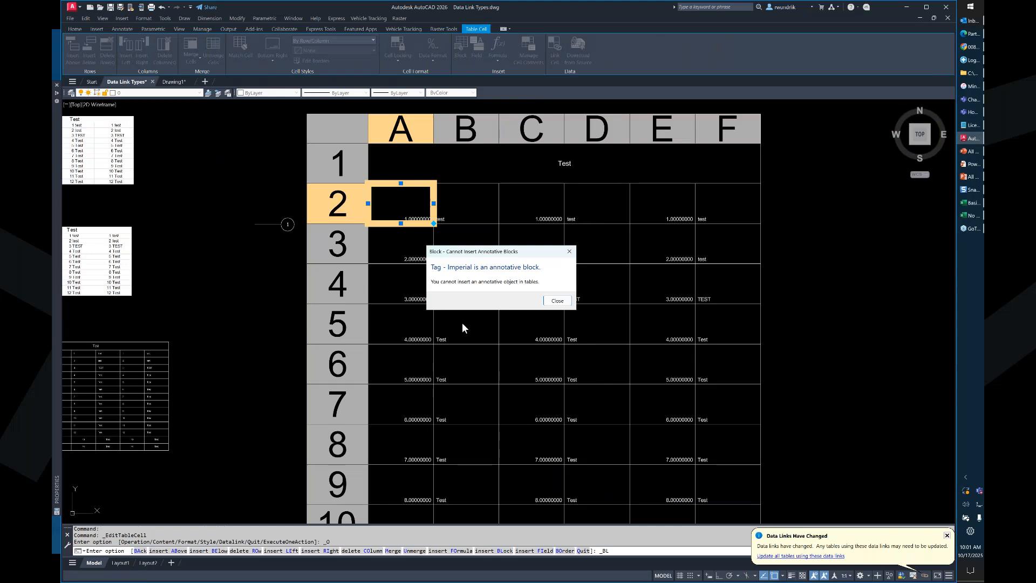
pyautogui.click(557, 301)
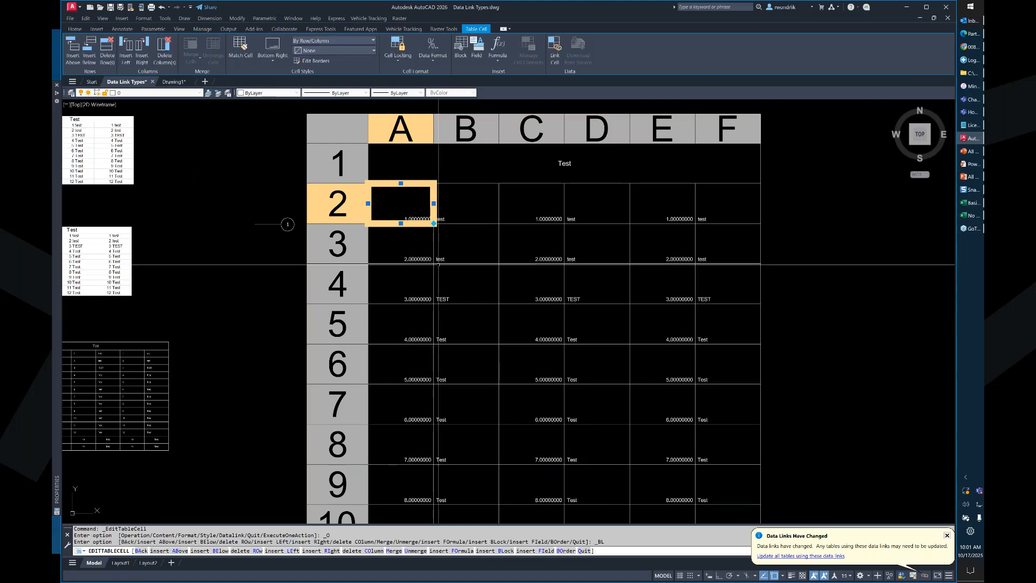
pyautogui.press('Escape')
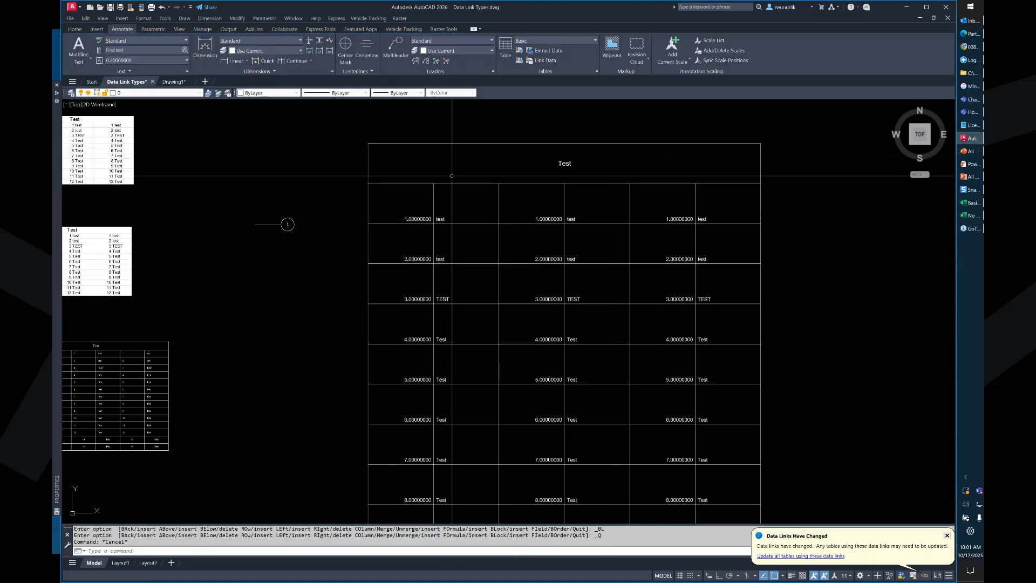
# Set the Tag - Imperial block's Annotative property to No in the Block Editor, saving the change on closing.
pyautogui.click(285, 218)
pyautogui.write('be')
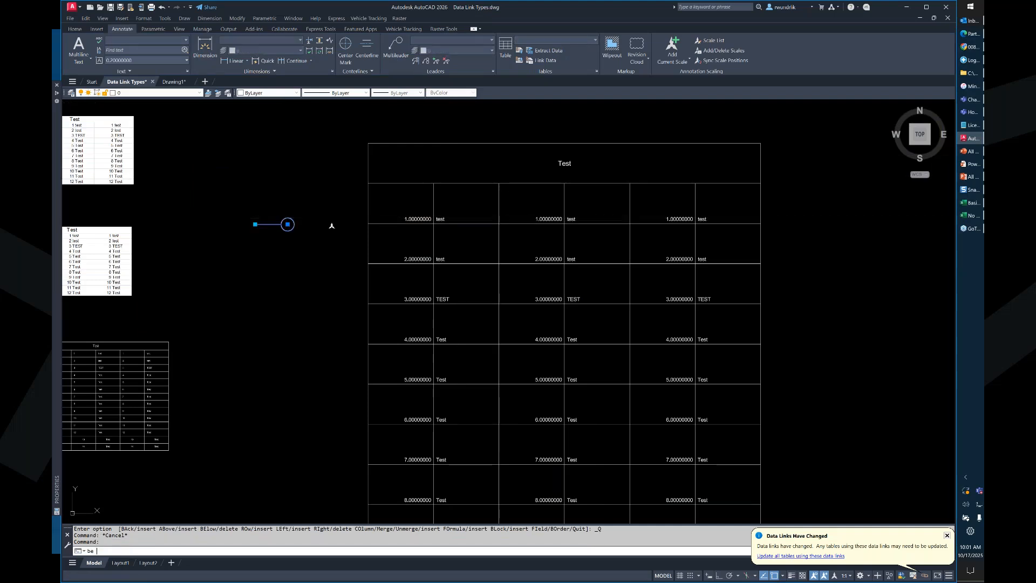
pyautogui.press('Return')
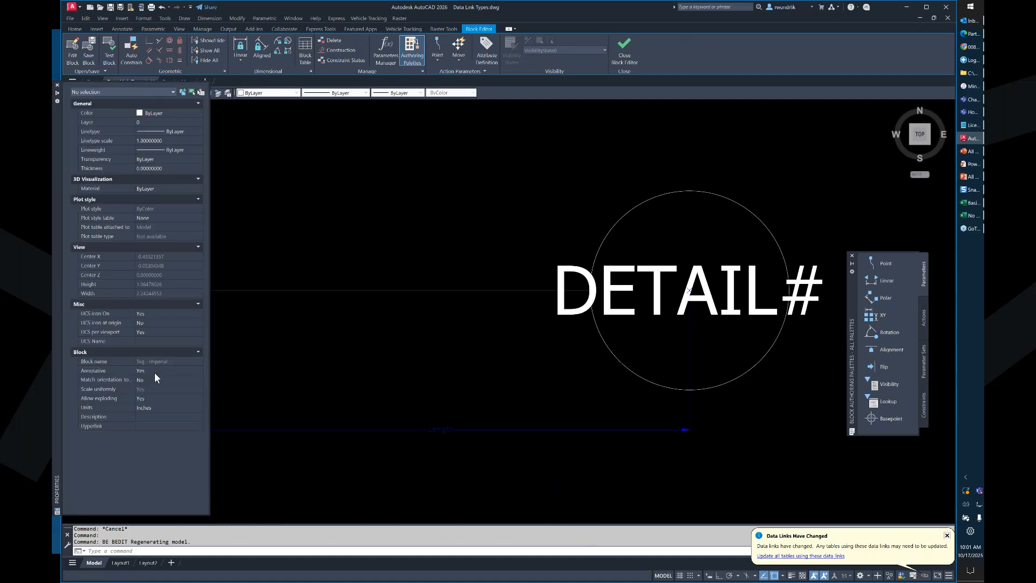
pyautogui.doubleClick(154, 371)
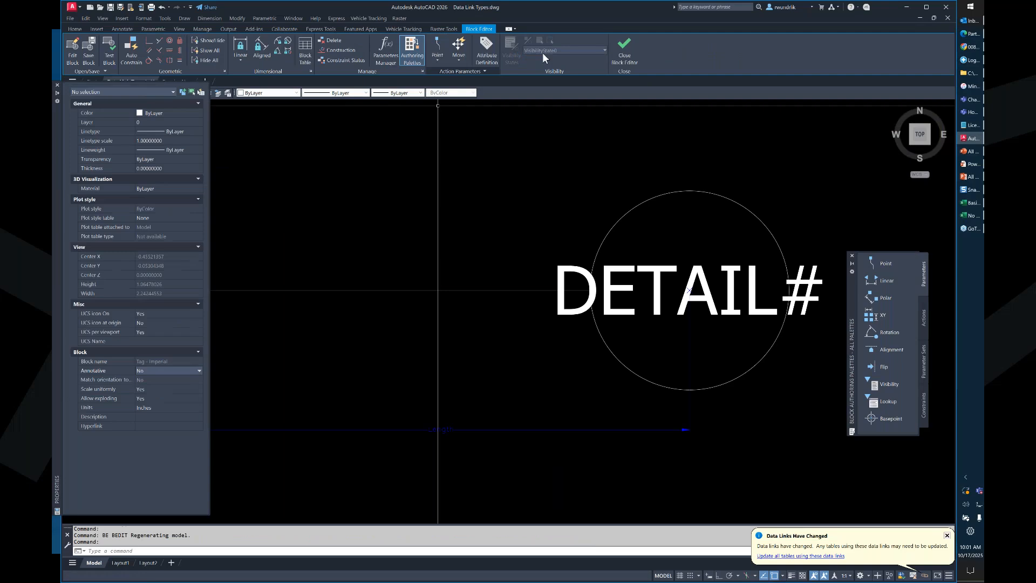
pyautogui.click(625, 49)
pyautogui.click(472, 293)
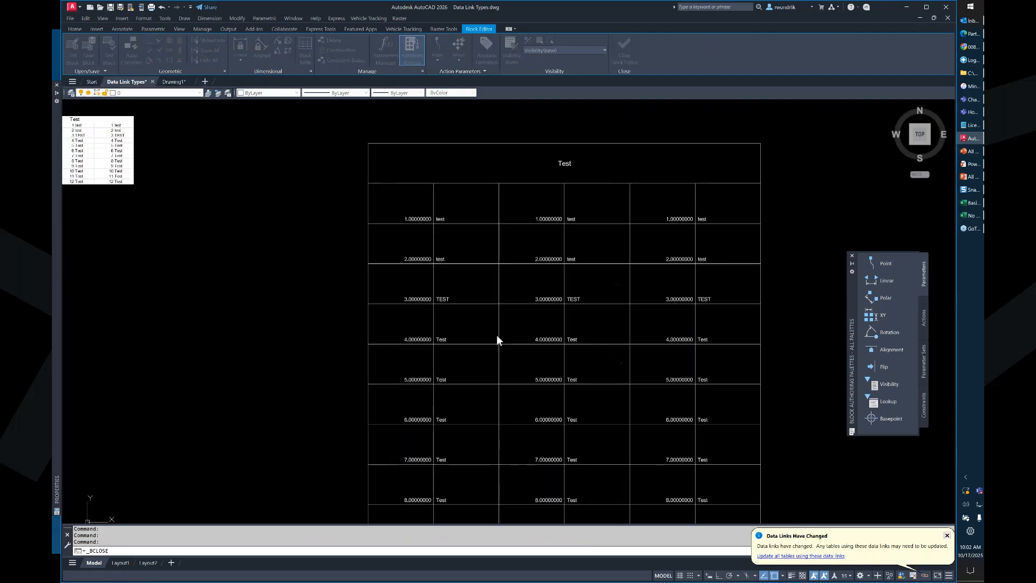
pyautogui.press('Escape')
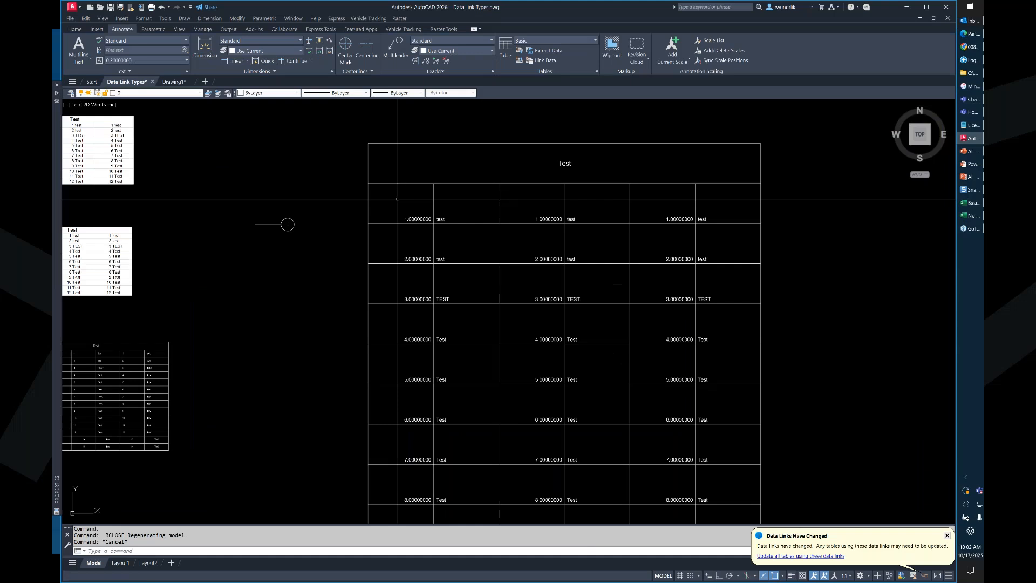
# Insert the Tag - Imperial block into cell A2 with detail number 5, and deselect the table.
pyautogui.click(398, 198)
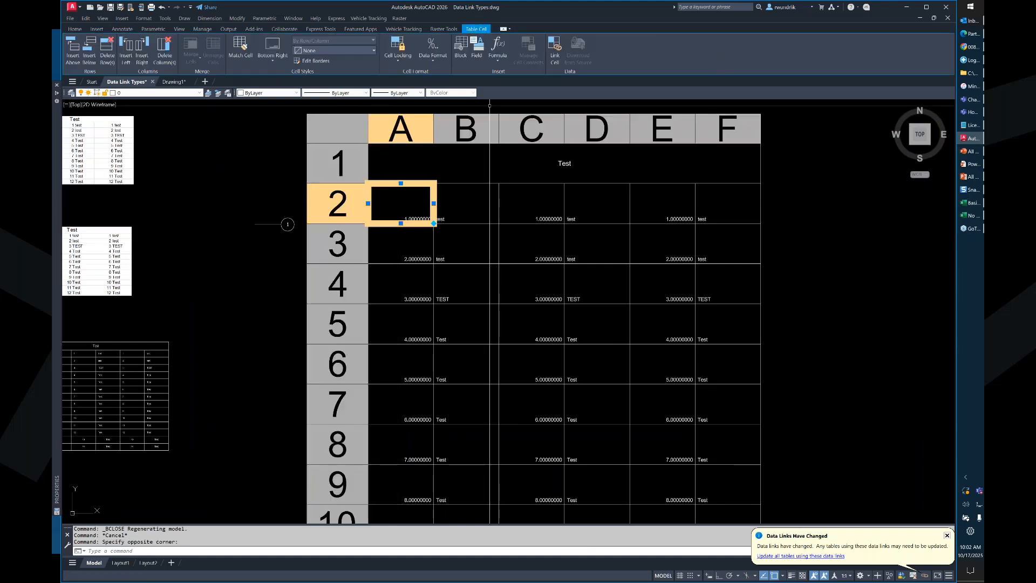
pyautogui.click(460, 58)
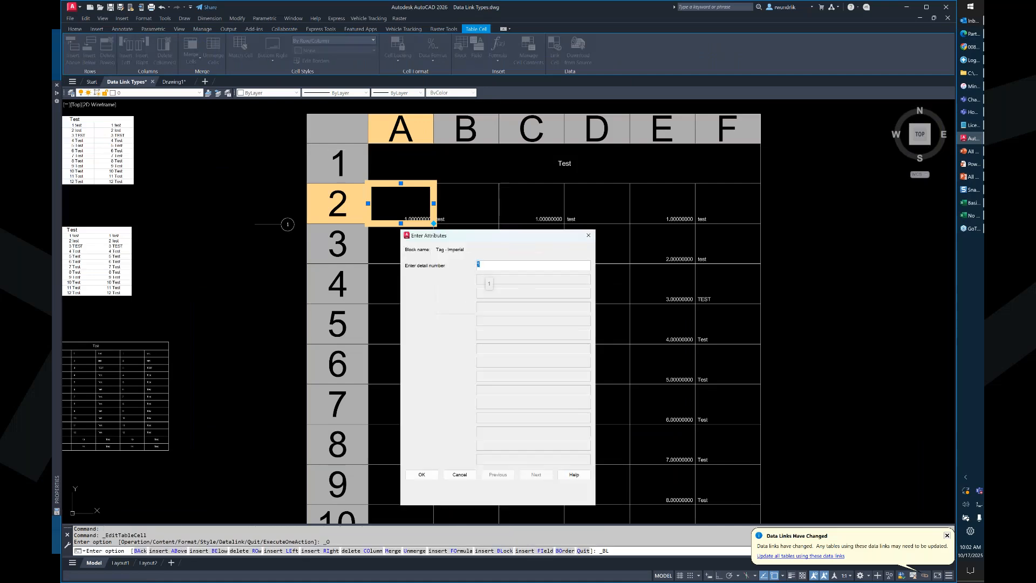
pyautogui.click(422, 474)
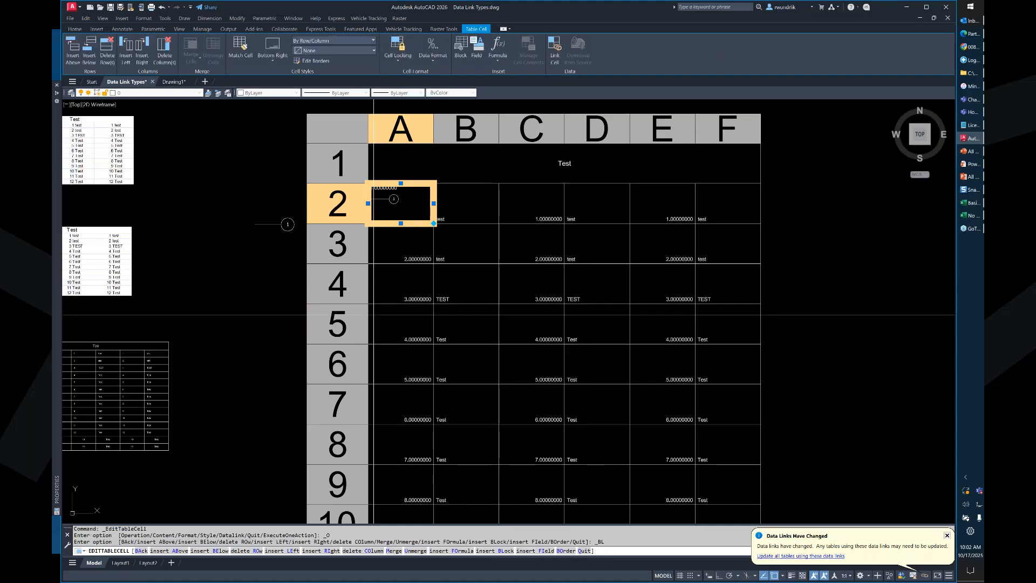
pyautogui.press('Escape')
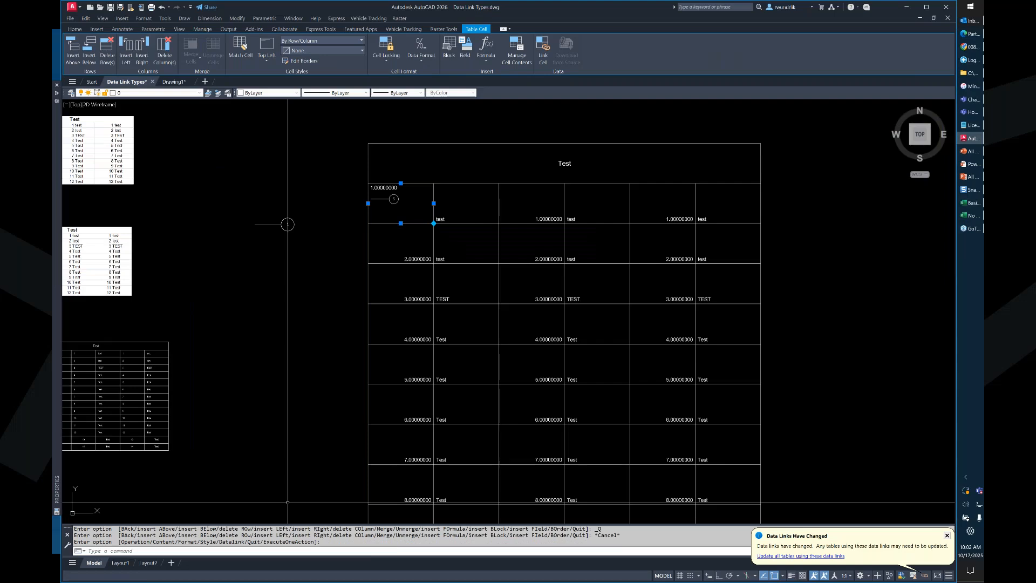
pyautogui.scroll(6, 402, 205)
pyautogui.press('Escape')
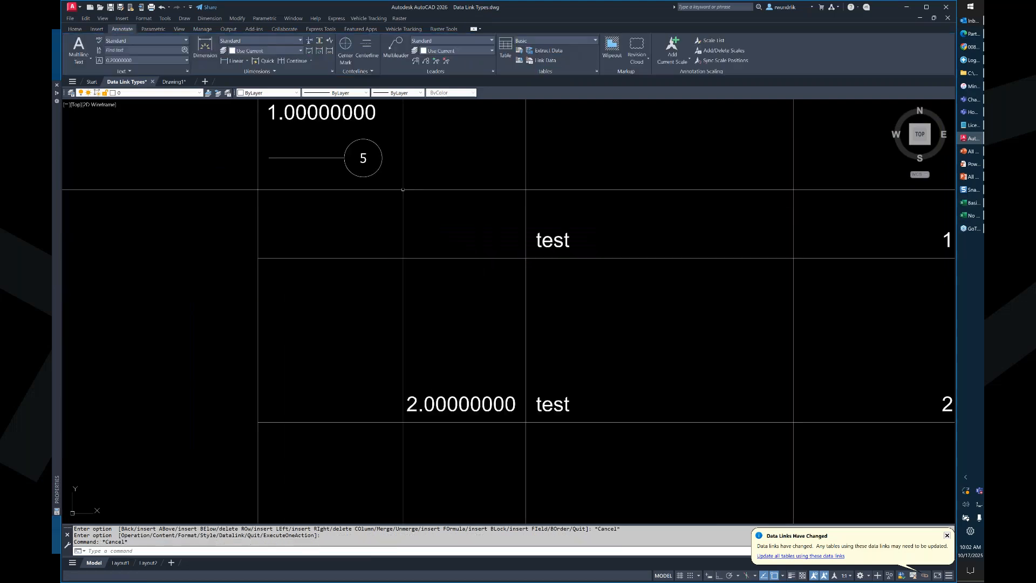
# Check the block settings of the tag in cell A2, cancel without changes and deselect the table.
pyautogui.click(359, 155)
pyautogui.doubleClick(348, 159)
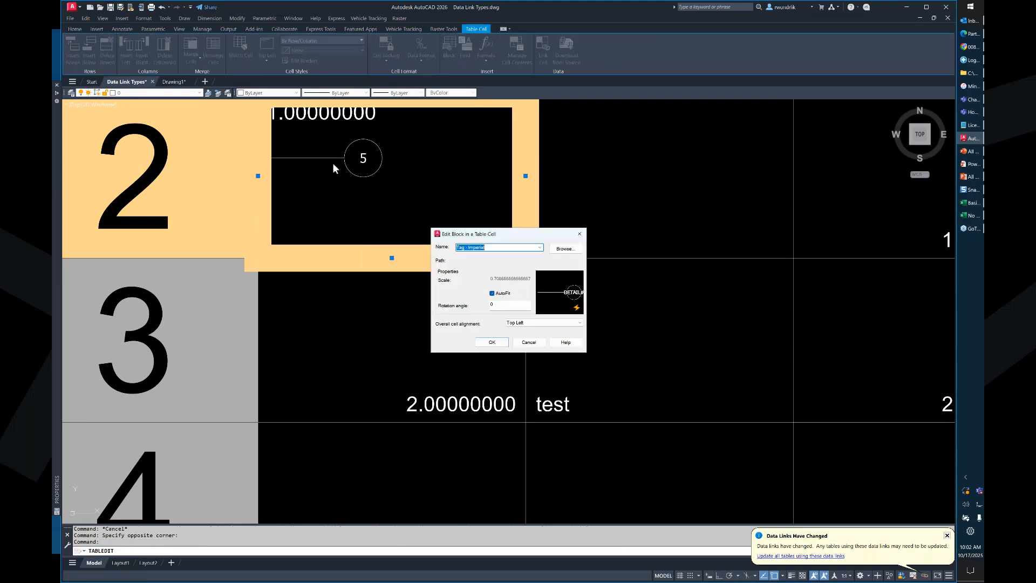
pyautogui.click(524, 343)
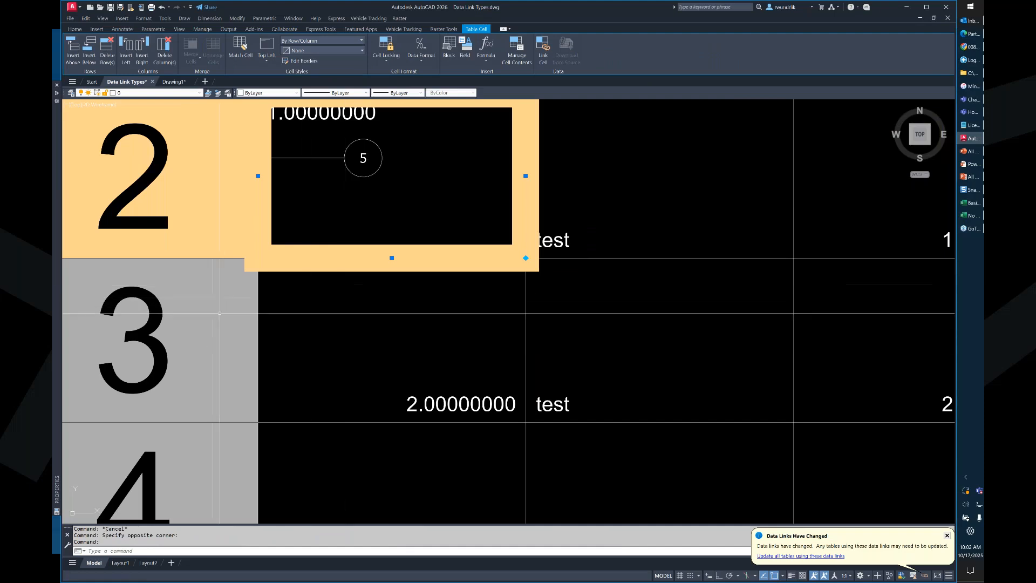
pyautogui.scroll(-2, 437, 291)
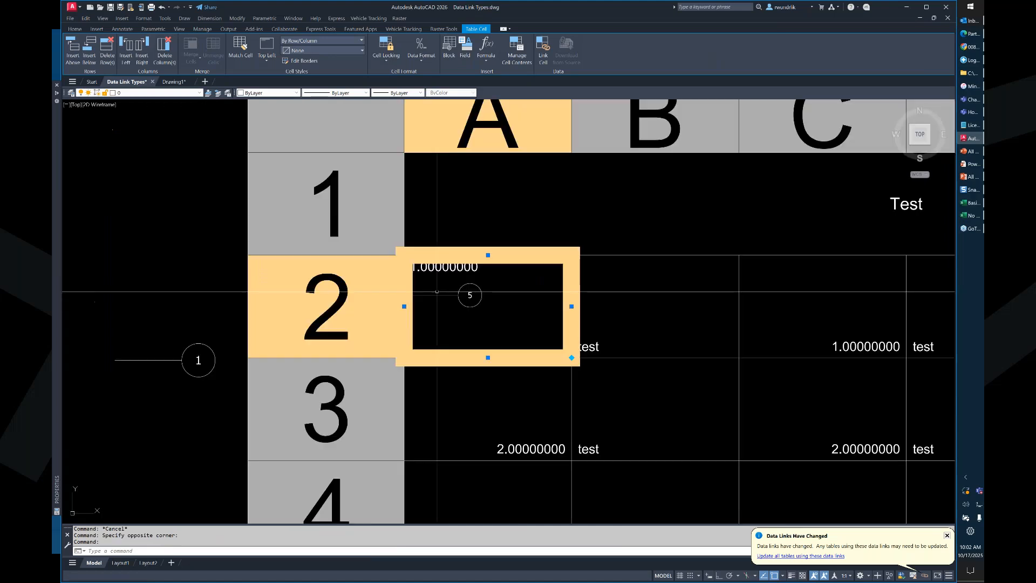
pyautogui.press('Escape')
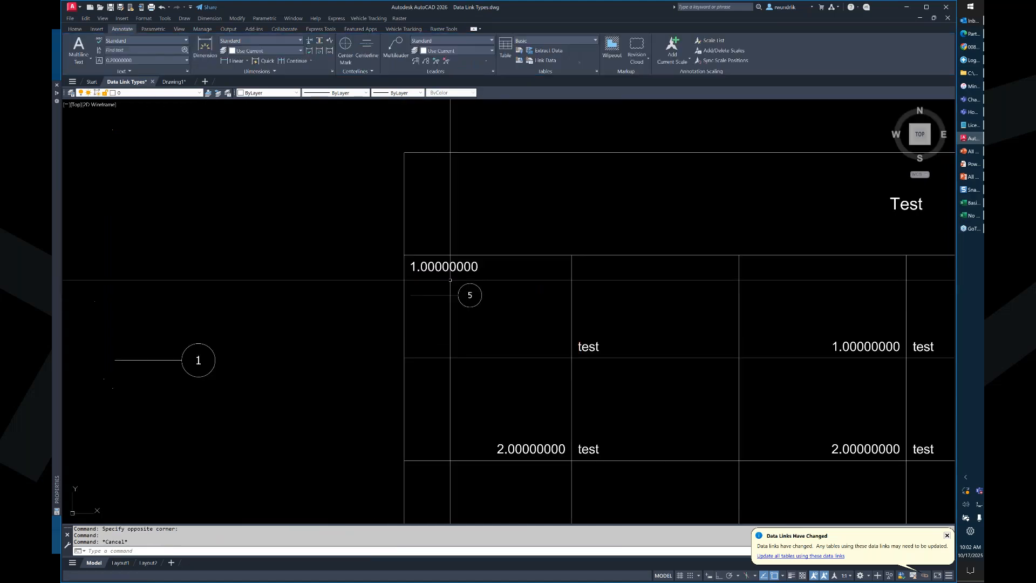
# Delete the number text above the tag block in cell A2.
pyautogui.click(451, 280)
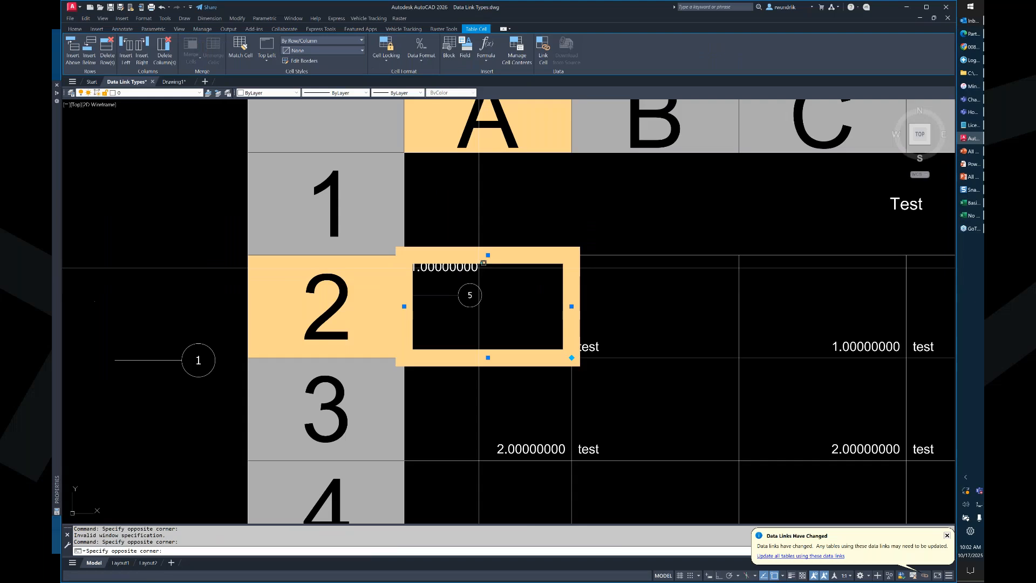
pyautogui.press('Escape')
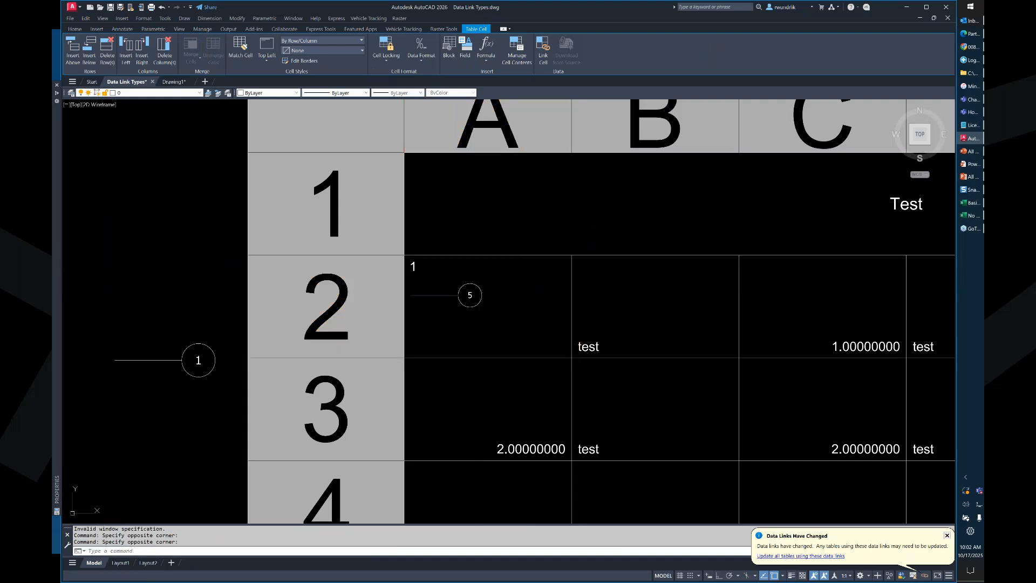
pyautogui.doubleClick(505, 272)
pyautogui.click(504, 272)
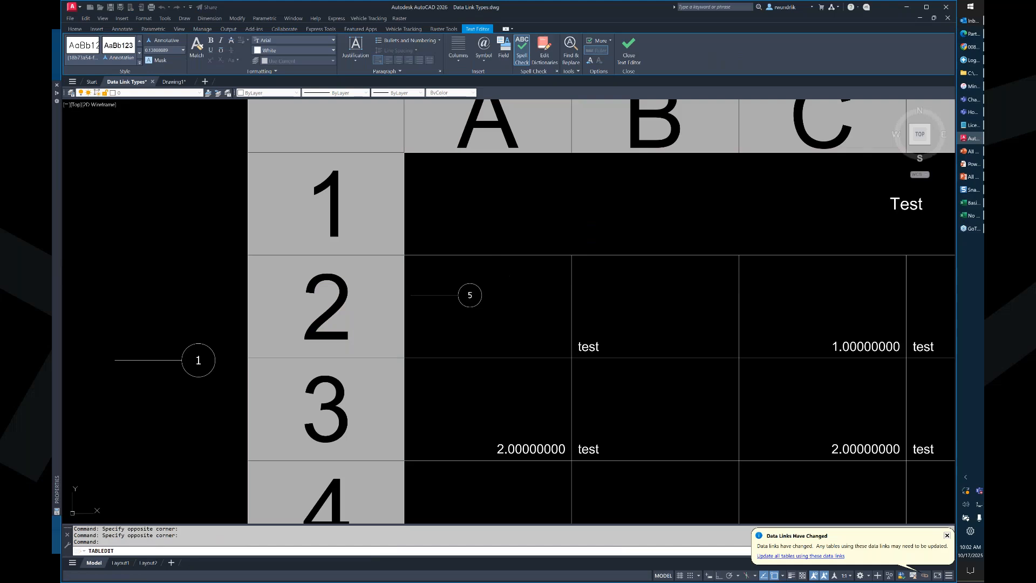
pyautogui.press('Escape')
# Reapply the Tag - Imperial block in cell A2 with its default detail number 1, and deselect the table.
pyautogui.click(475, 285)
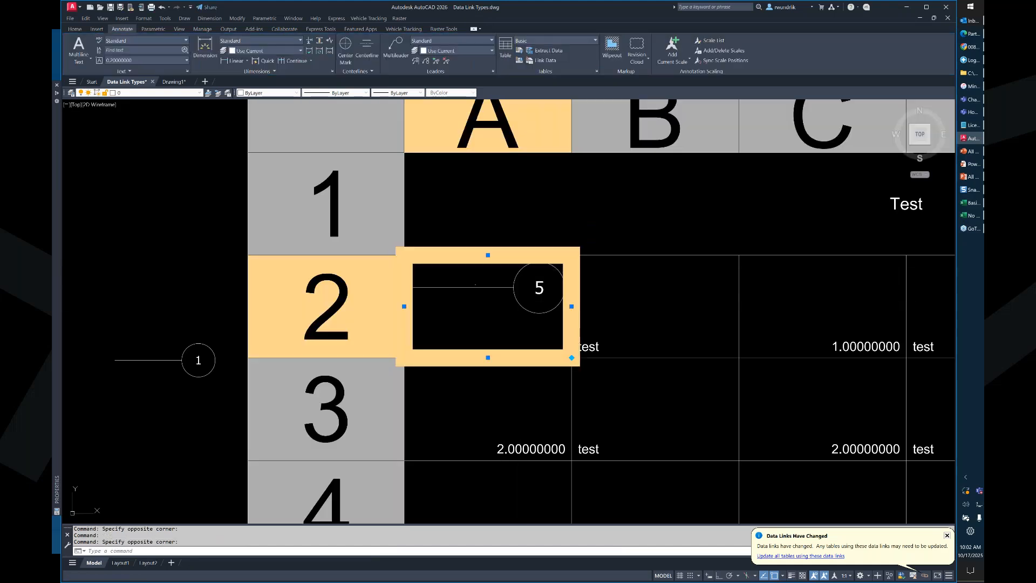
pyautogui.doubleClick(475, 284)
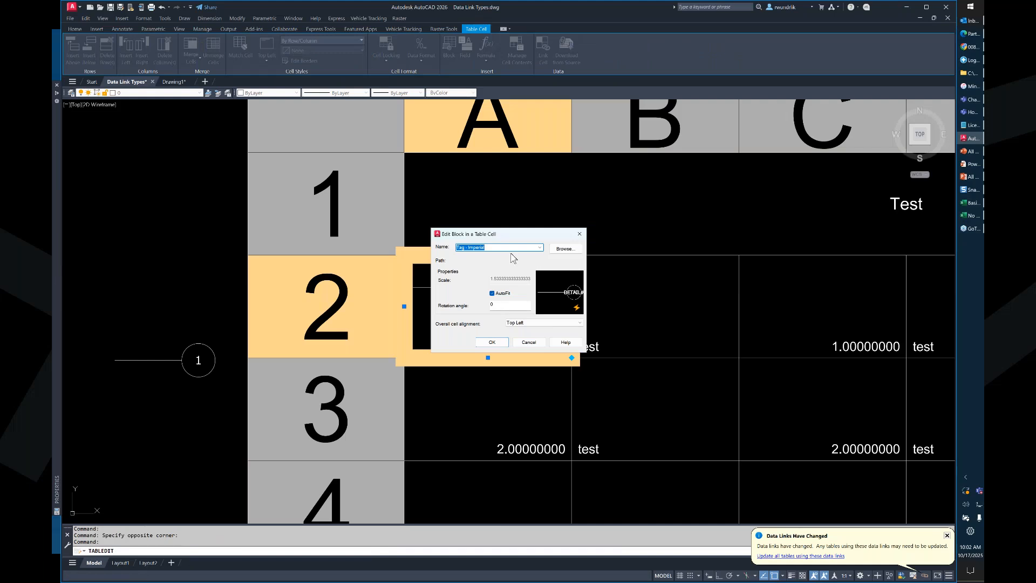
pyautogui.click(493, 344)
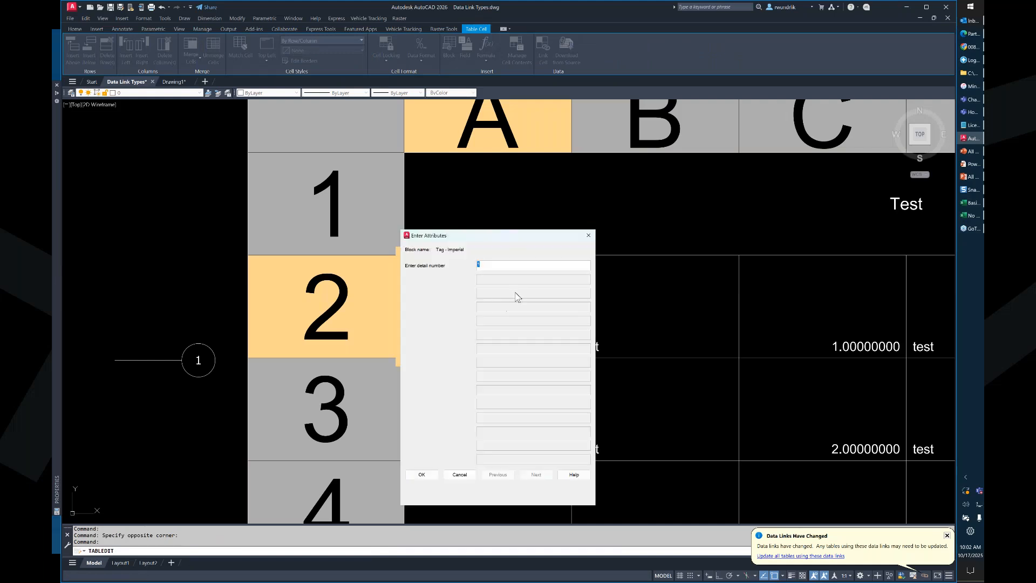
pyautogui.click(467, 473)
pyautogui.press('Escape')
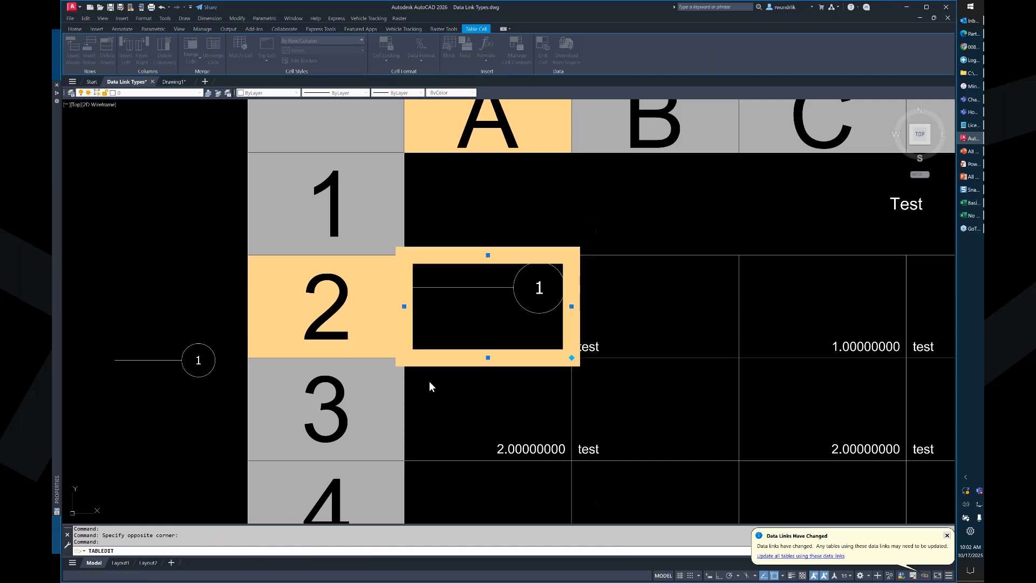
pyautogui.press('Escape')
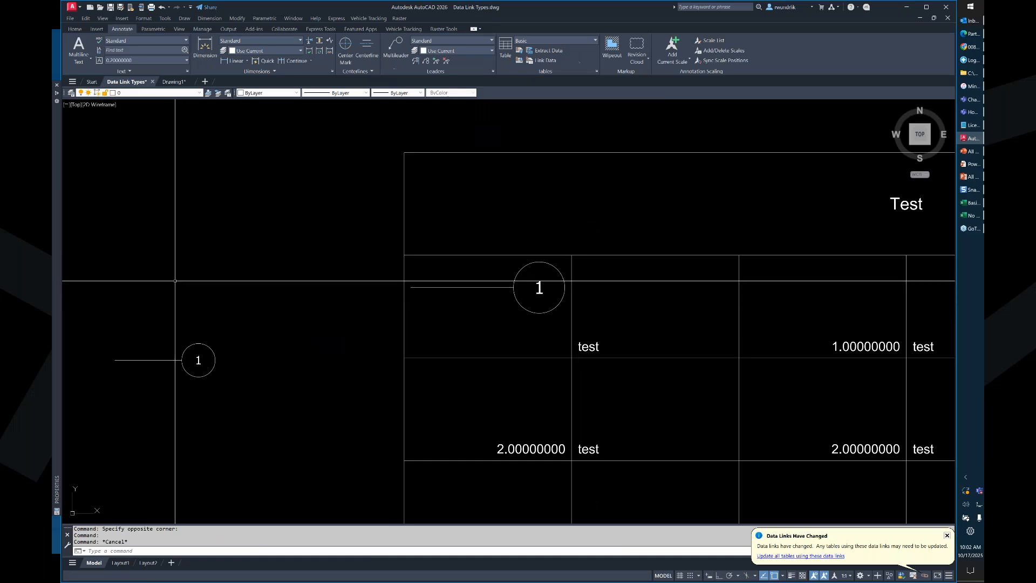
pyautogui.scroll(-1, 285, 281)
pyautogui.moveTo(340, 289); pyautogui.dragTo(239, 234, button='middle')
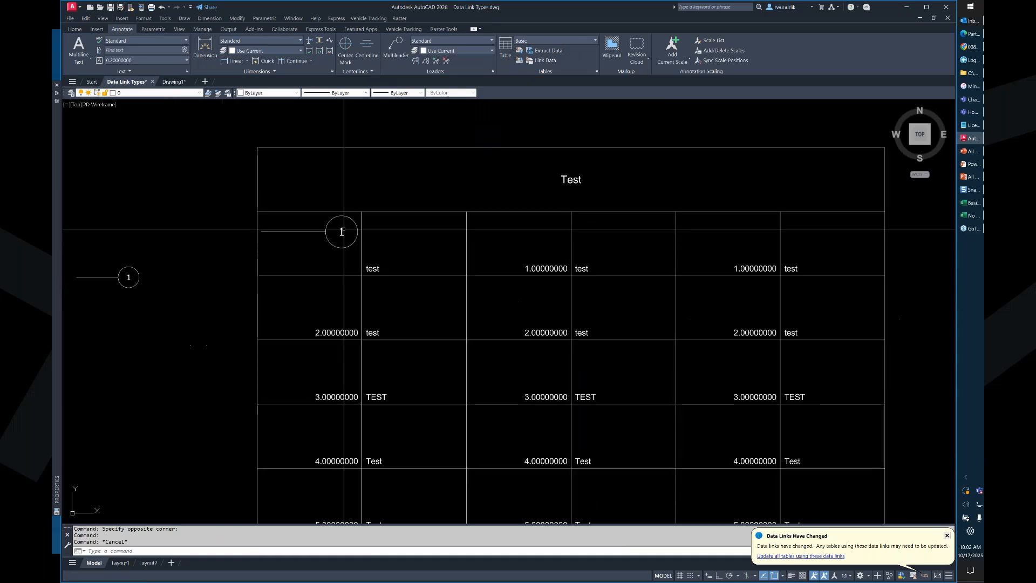